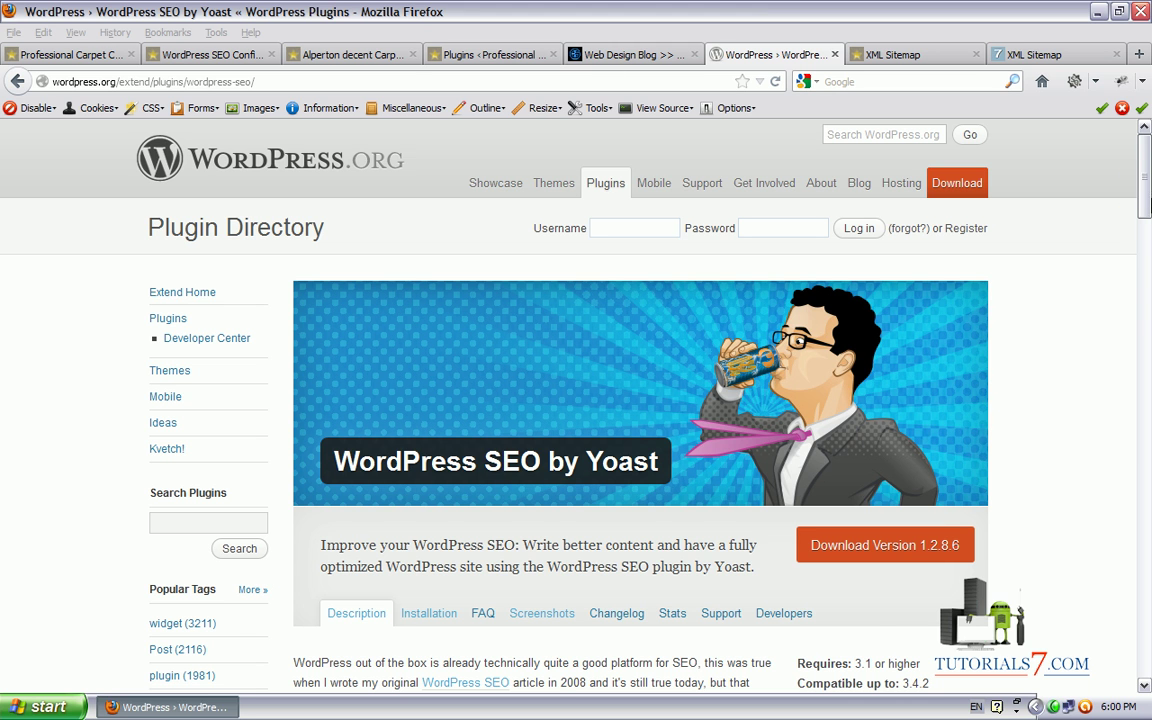
Review the WordPress SEO by Yoast plugin page, including its description, compatibility details and ratings.
scroll(1148, 215, down, 3)
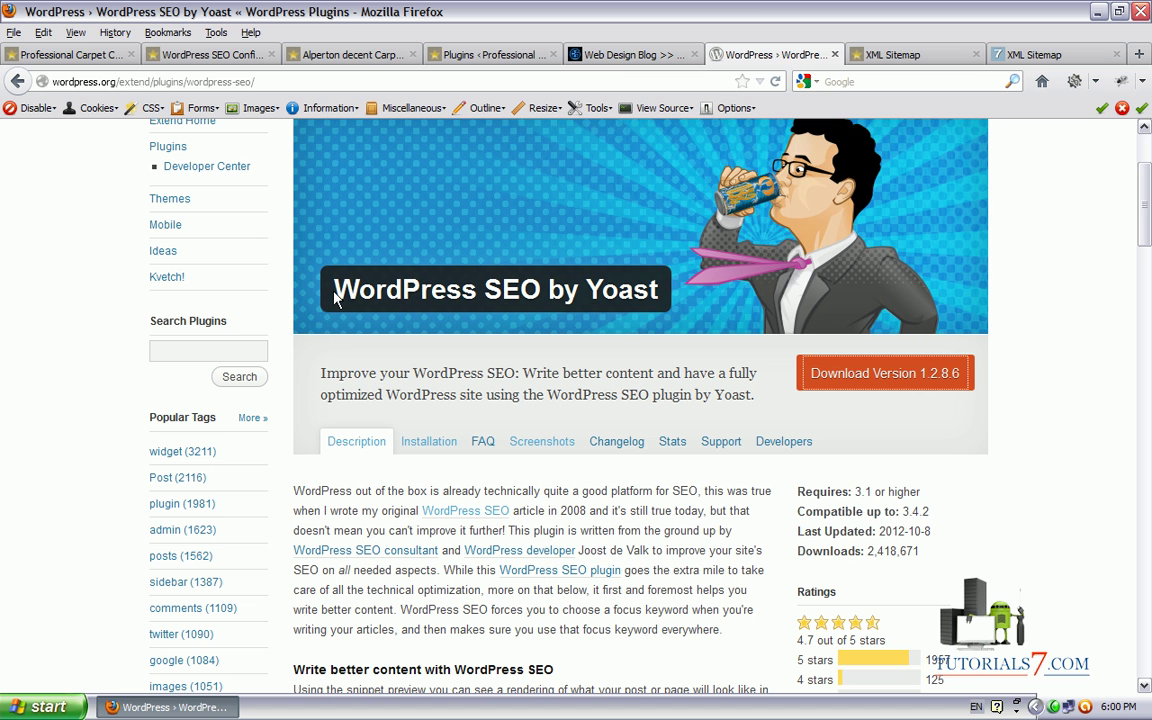
drag(1148, 208, 1144, 250)
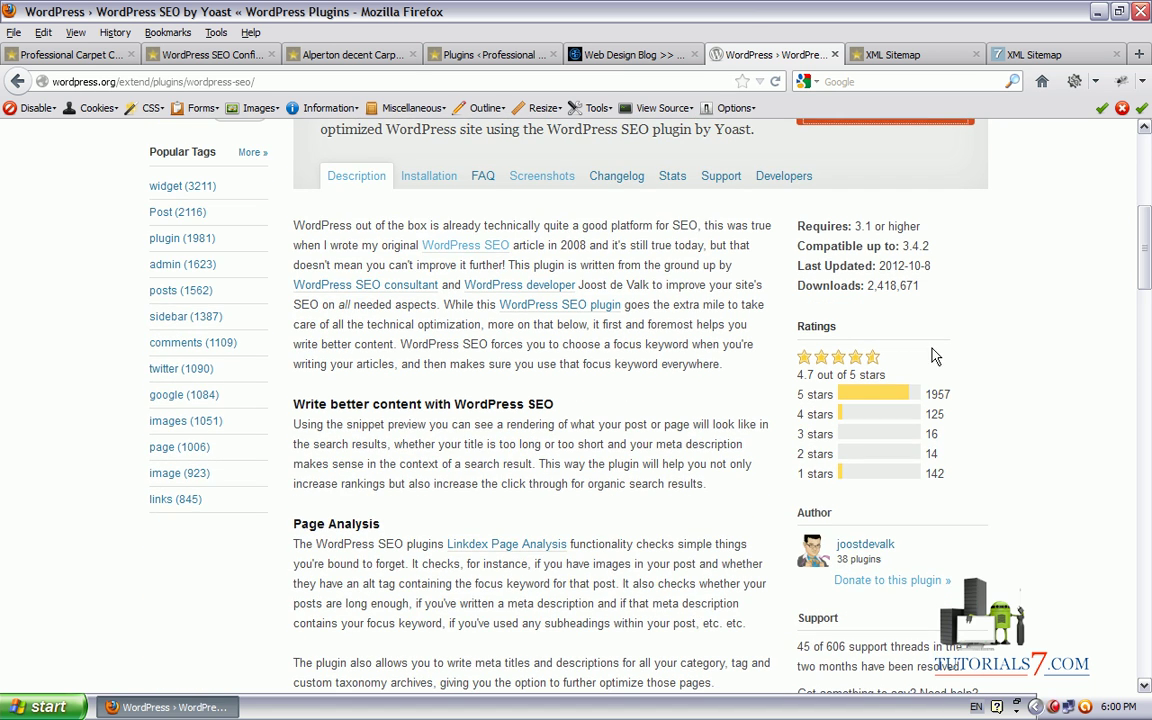
mouse_move(786, 350)
mouse_down()
mouse_move(787, 500)
mouse_move(977, 500)
mouse_move(1010, 378)
mouse_move(785, 345)
mouse_up()
mouse_move(805, 412)
mouse_down()
mouse_move(888, 422)
mouse_move(958, 398)
mouse_move(800, 425)
mouse_up()
mouse_move(1147, 265)
mouse_down()
mouse_move(1107, 640)
mouse_move(1106, 185)
mouse_up()
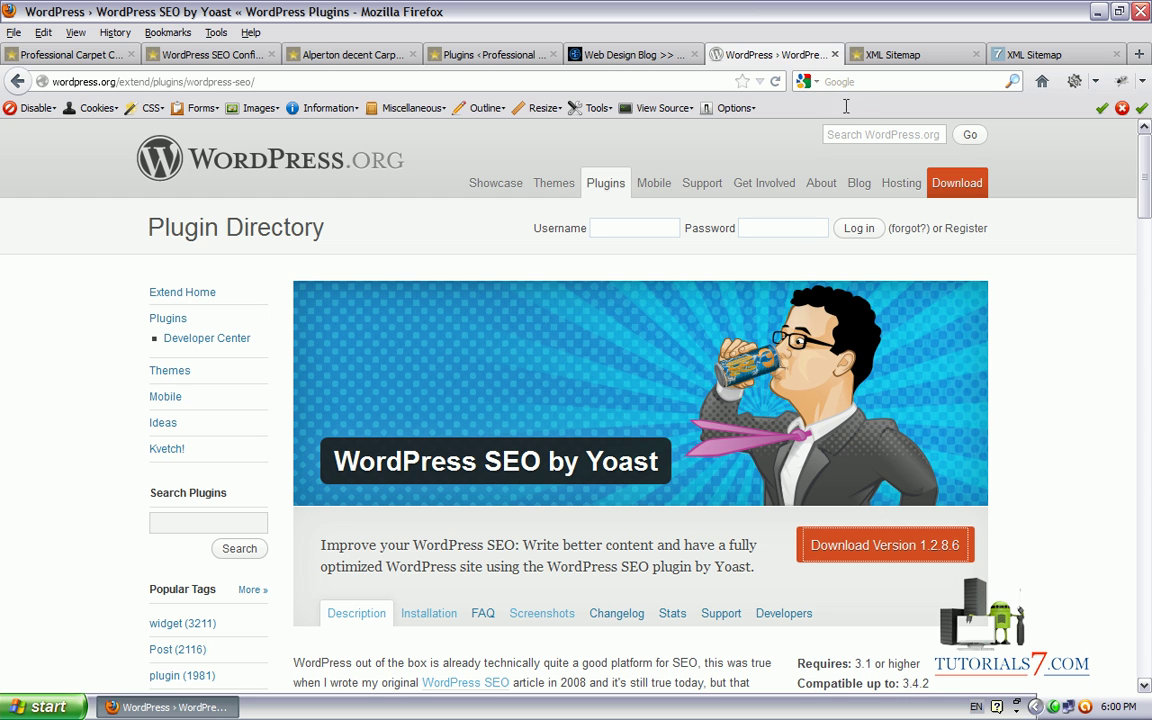
drag(659, 462, 489, 468)
click(982, 372)
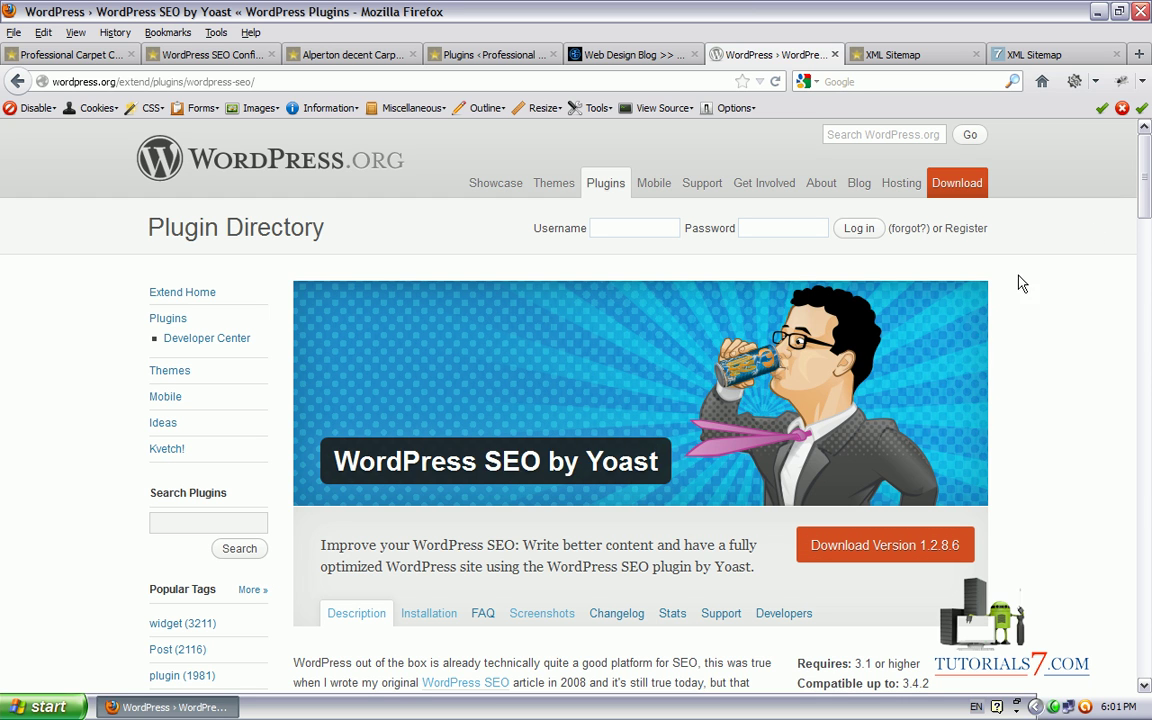
drag(1147, 172, 1148, 188)
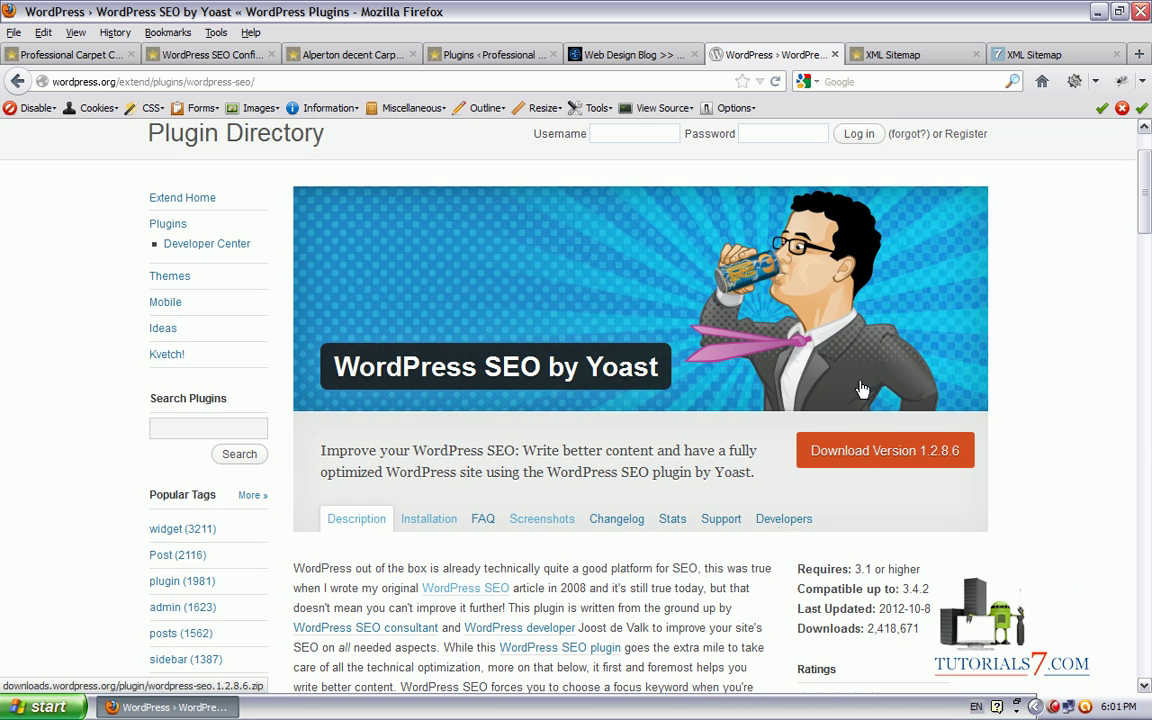
Check the archive size in the download prompt for WordPress SEO version 1.2.8.6, then cancel the download.
click(885, 451)
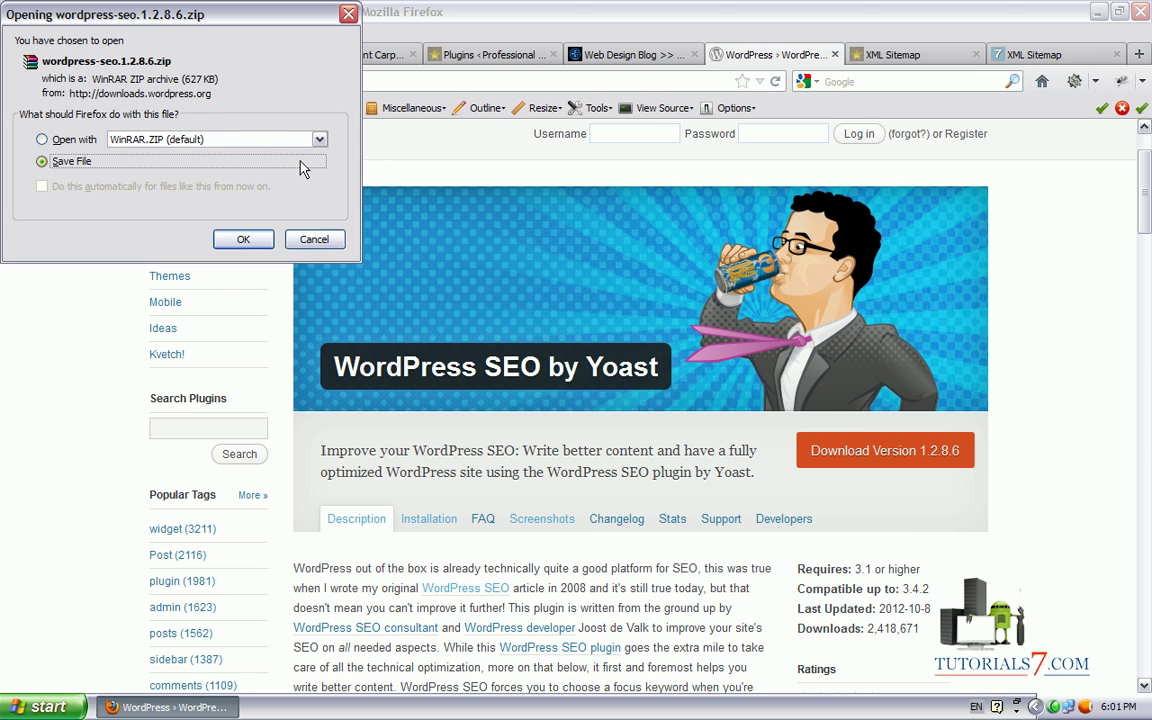
mouse_move(318, 210)
mouse_down()
mouse_move(222, 104)
mouse_move(220, 72)
mouse_move(185, 78)
mouse_up()
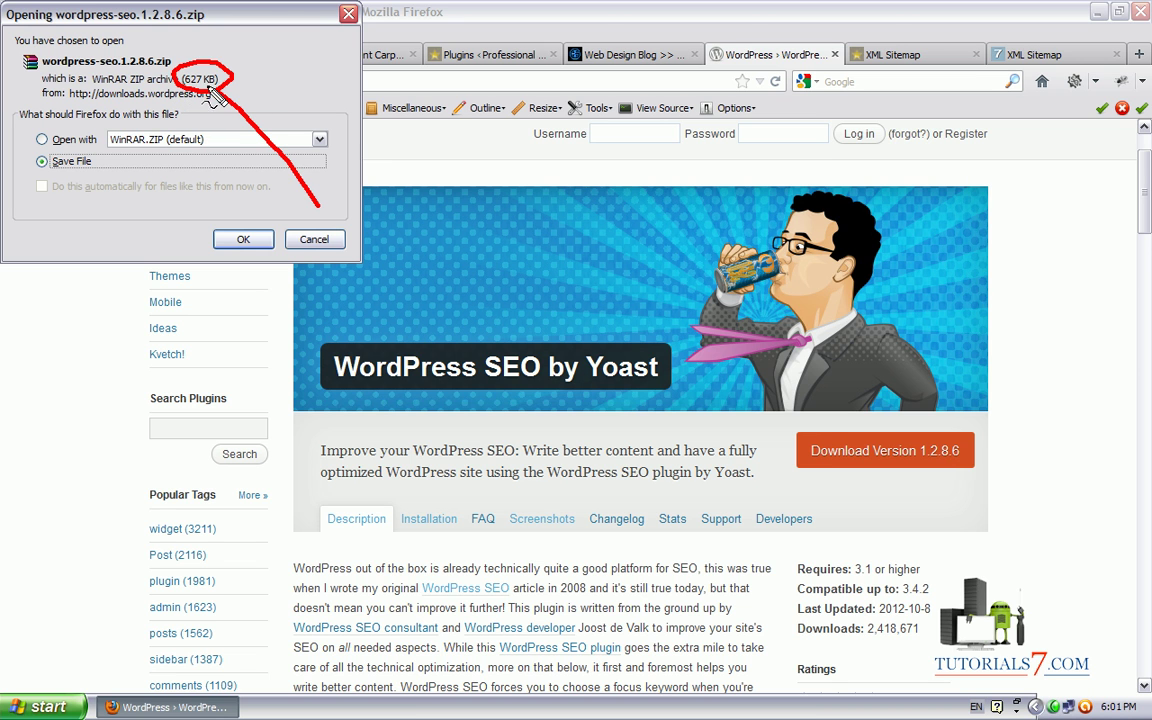
key(Escape)
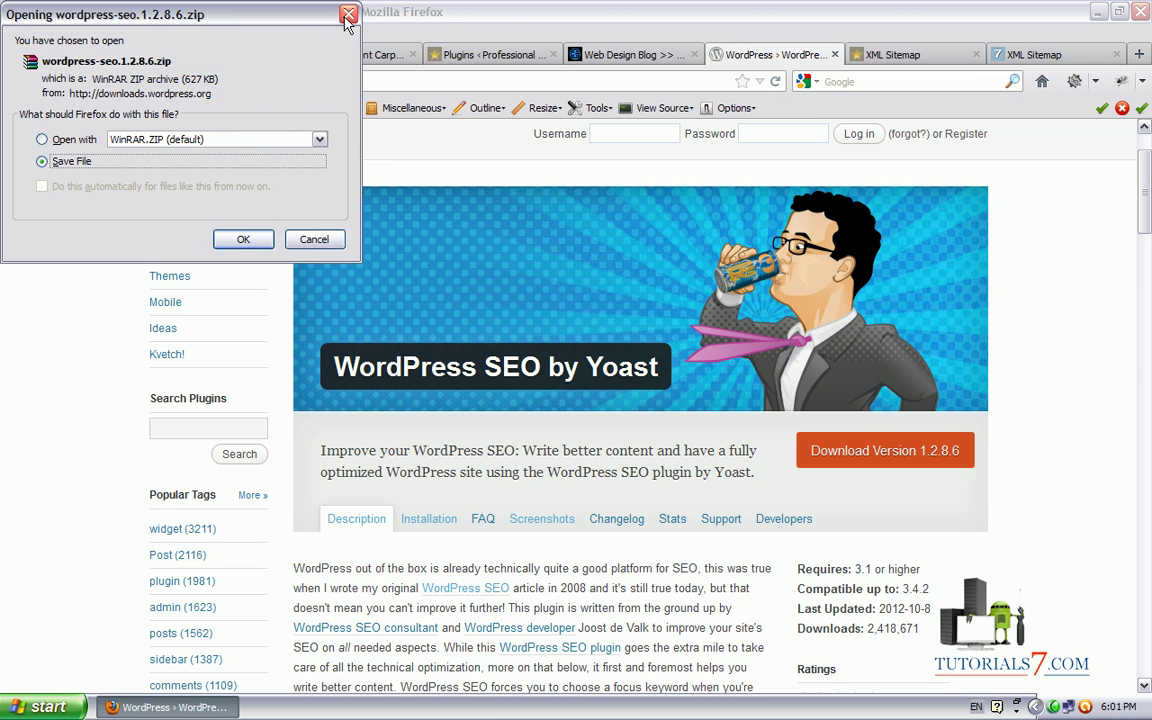
click(348, 13)
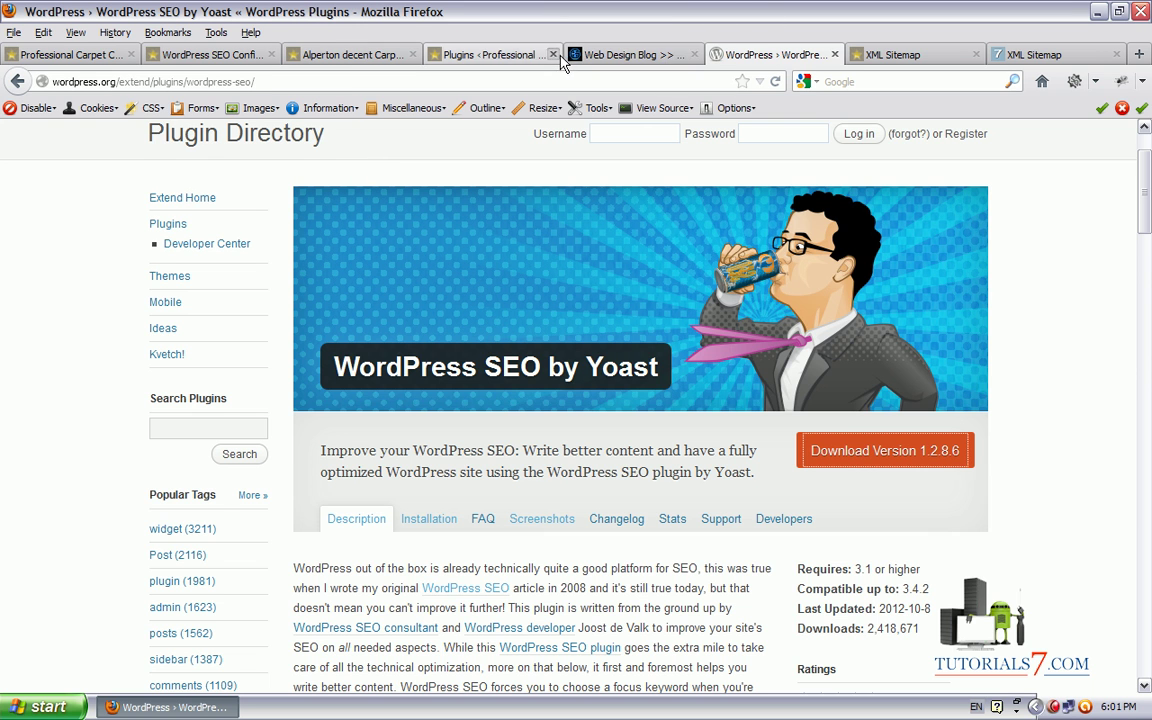
scroll(1147, 175, up, 2)
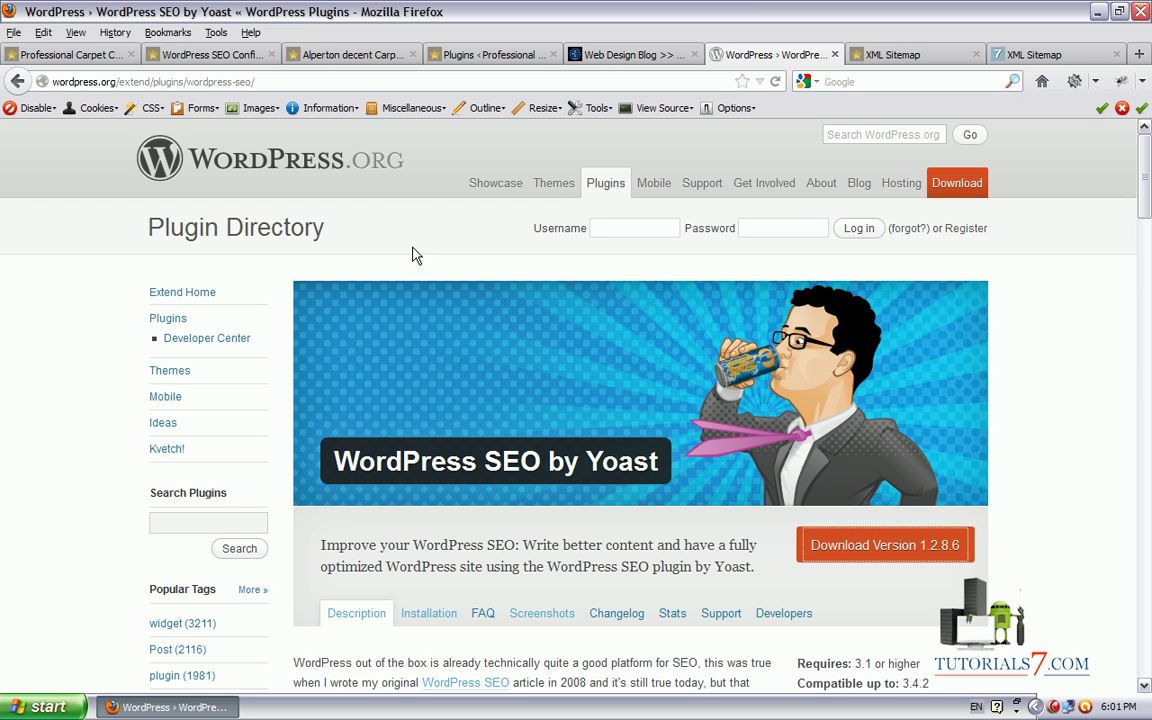
Switch to the Carpet Cleaners PRO website and locate the SEO entry in its WordPress admin bar.
click(64, 55)
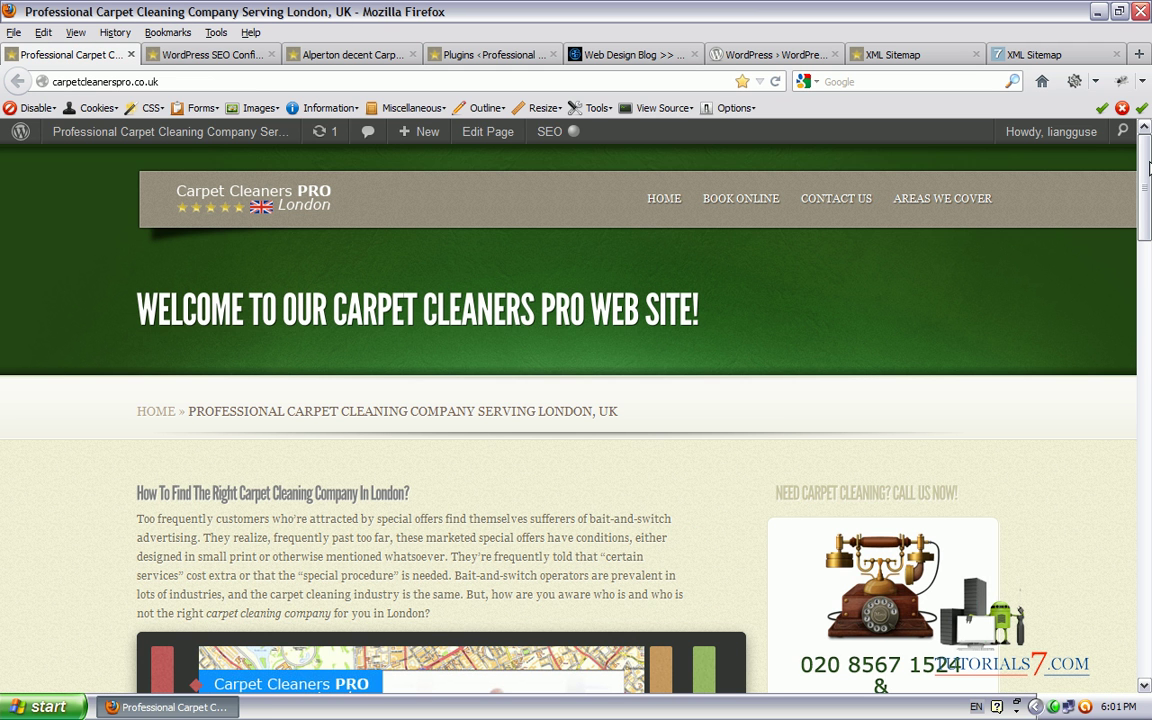
mouse_move(1149, 167)
mouse_down()
mouse_move(1132, 590)
mouse_move(1140, 170)
mouse_up()
mouse_move(700, 525)
mouse_down()
mouse_move(630, 220)
mouse_move(586, 155)
mouse_move(525, 112)
mouse_move(520, 143)
mouse_move(578, 158)
mouse_up()
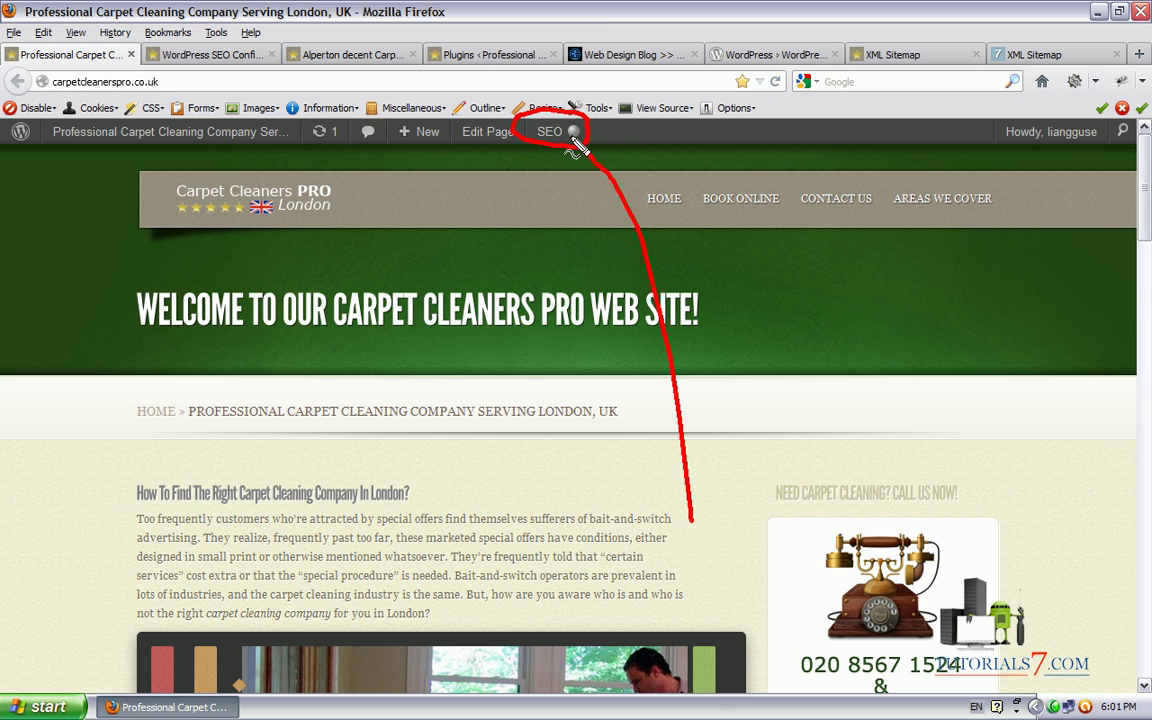
key(Escape)
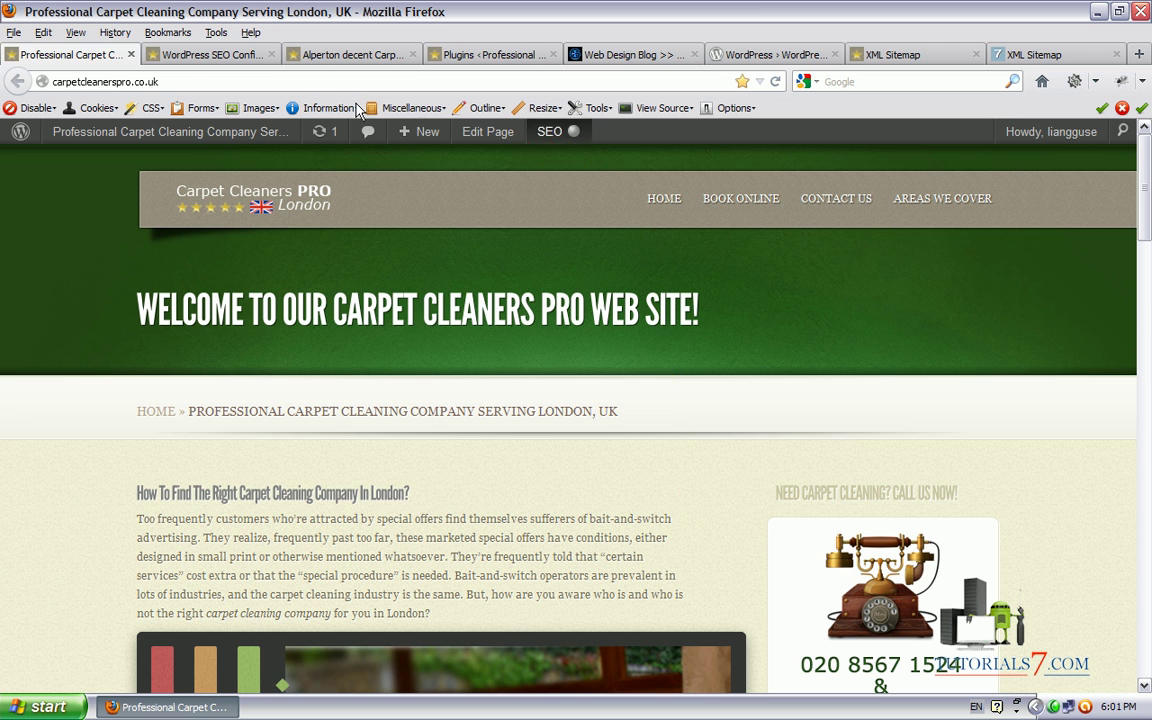
Switch to the WordPress SEO configuration page and examine the SEO entry and its subpages in the admin navigation.
click(187, 57)
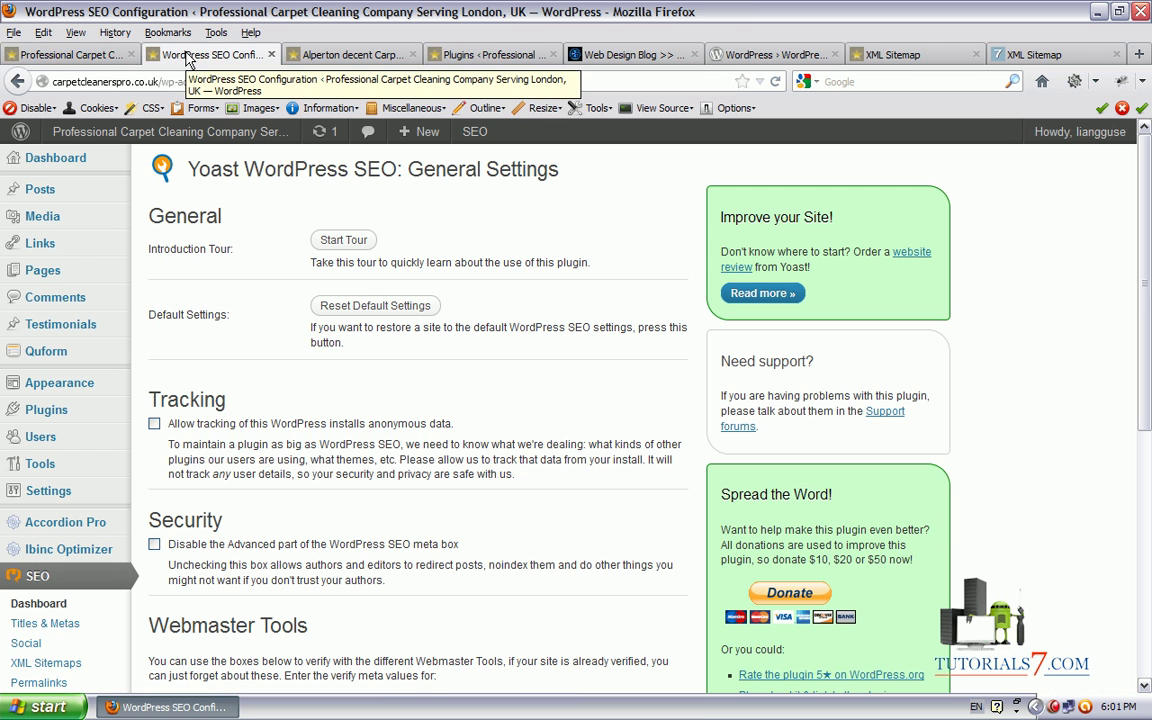
drag(1148, 240, 1148, 318)
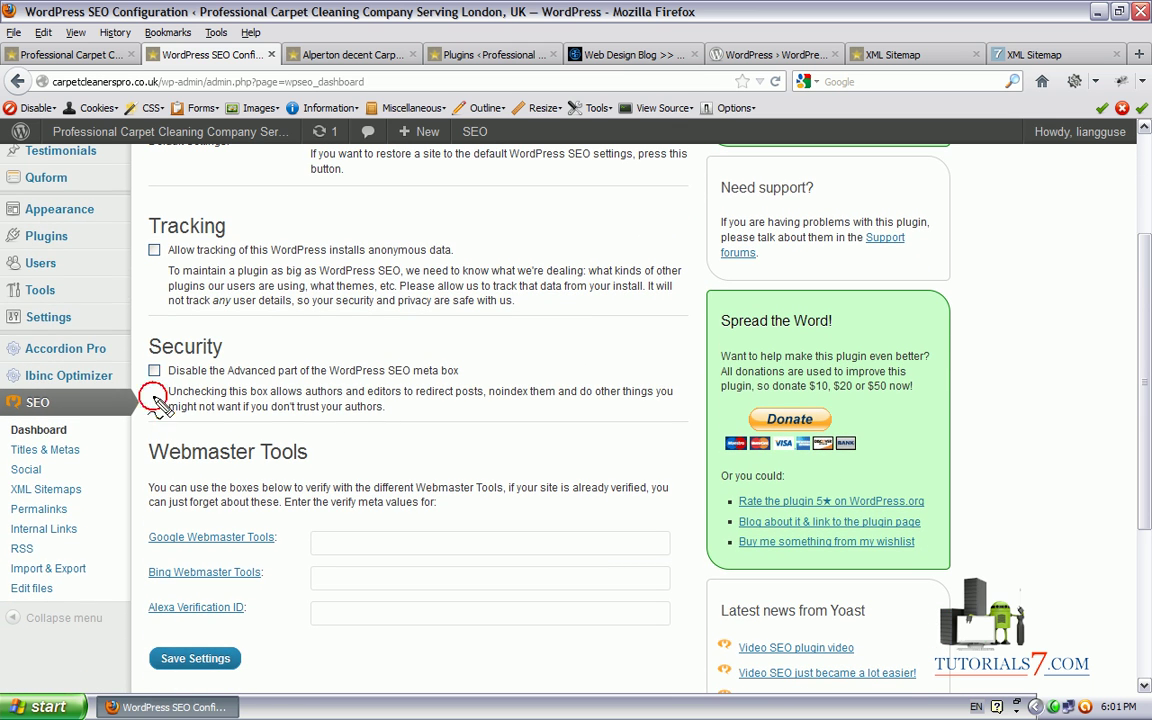
drag(150, 395, 383, 326)
mouse_move(155, 395)
mouse_down()
mouse_move(146, 391)
mouse_move(157, 397)
mouse_up()
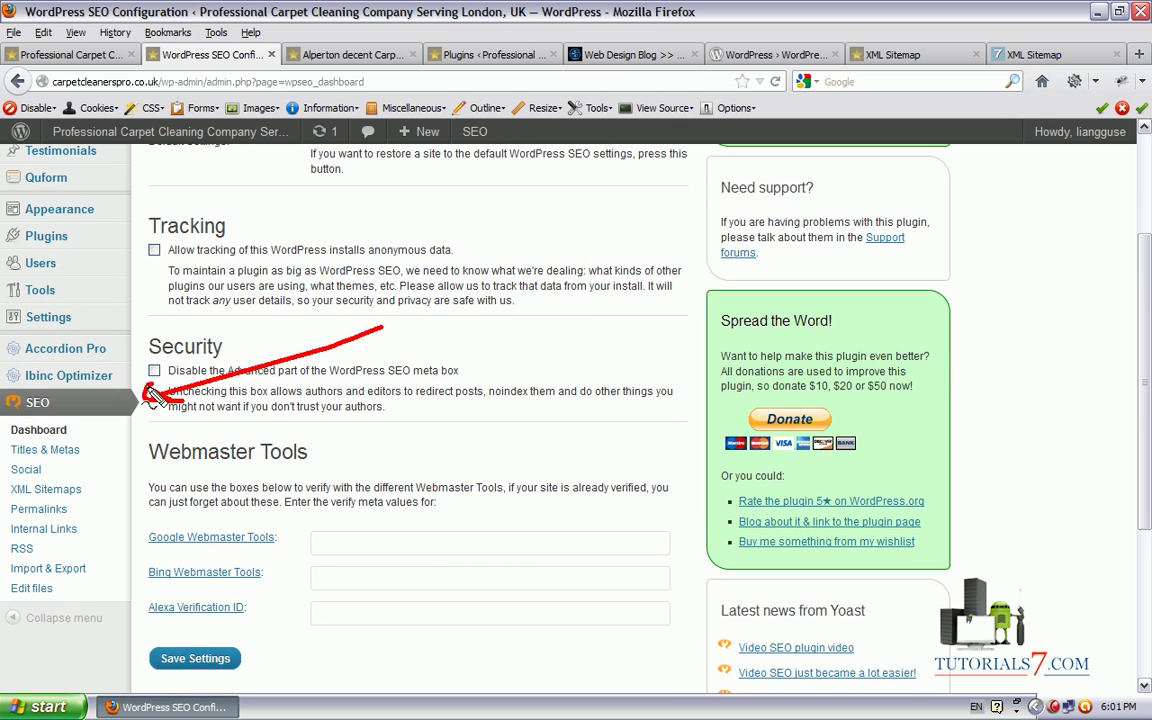
mouse_move(383, 326)
mouse_down()
mouse_move(330, 425)
mouse_move(105, 478)
mouse_move(98, 504)
mouse_move(117, 499)
mouse_up()
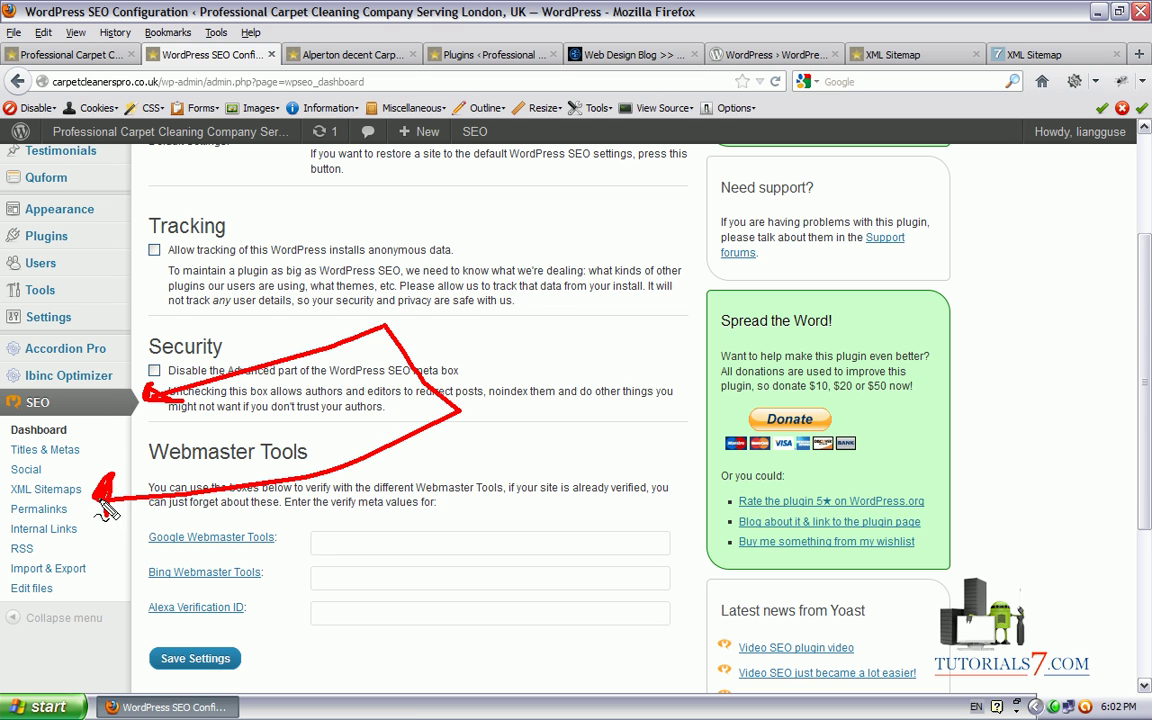
key(Escape)
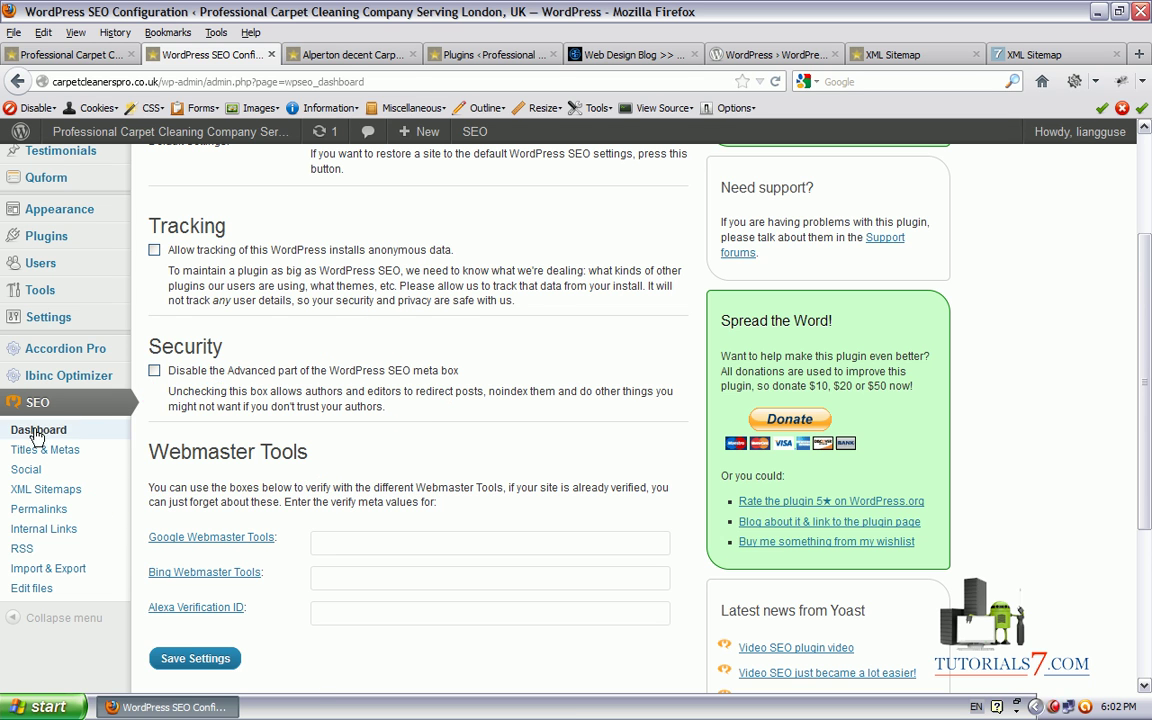
Examine the Introduction Tour and Default Settings options in the General section of the SEO dashboard.
scroll(1127, 255, up, 3)
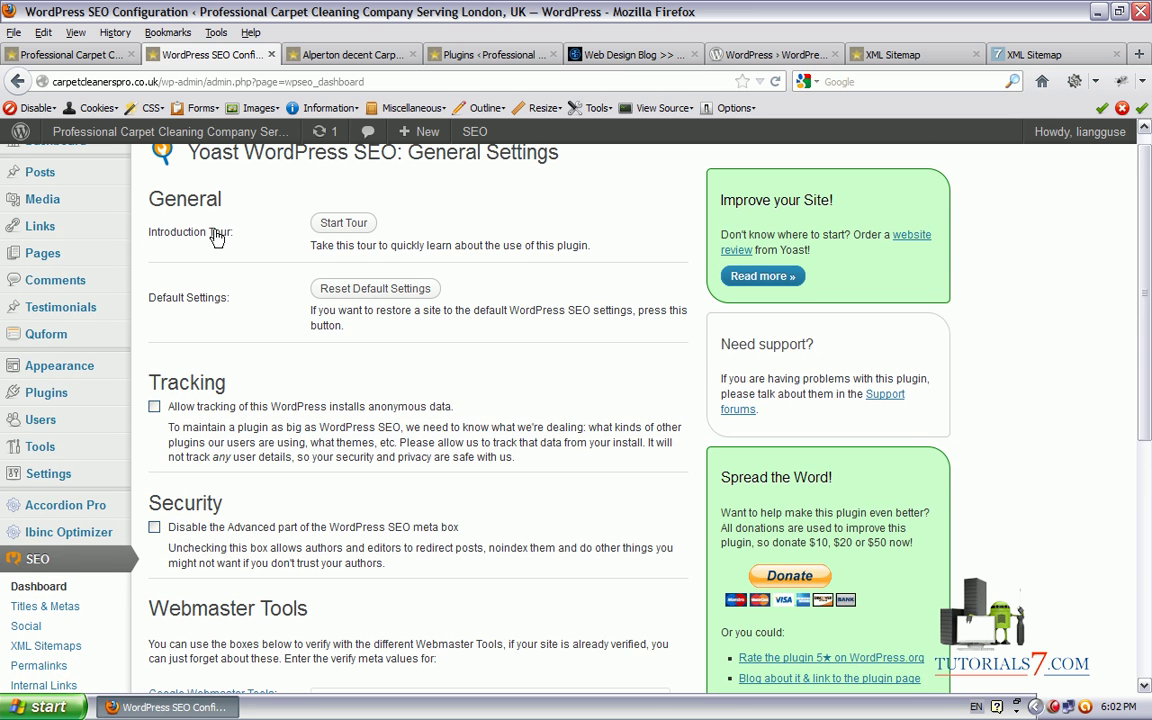
scroll(145, 213, up, 1)
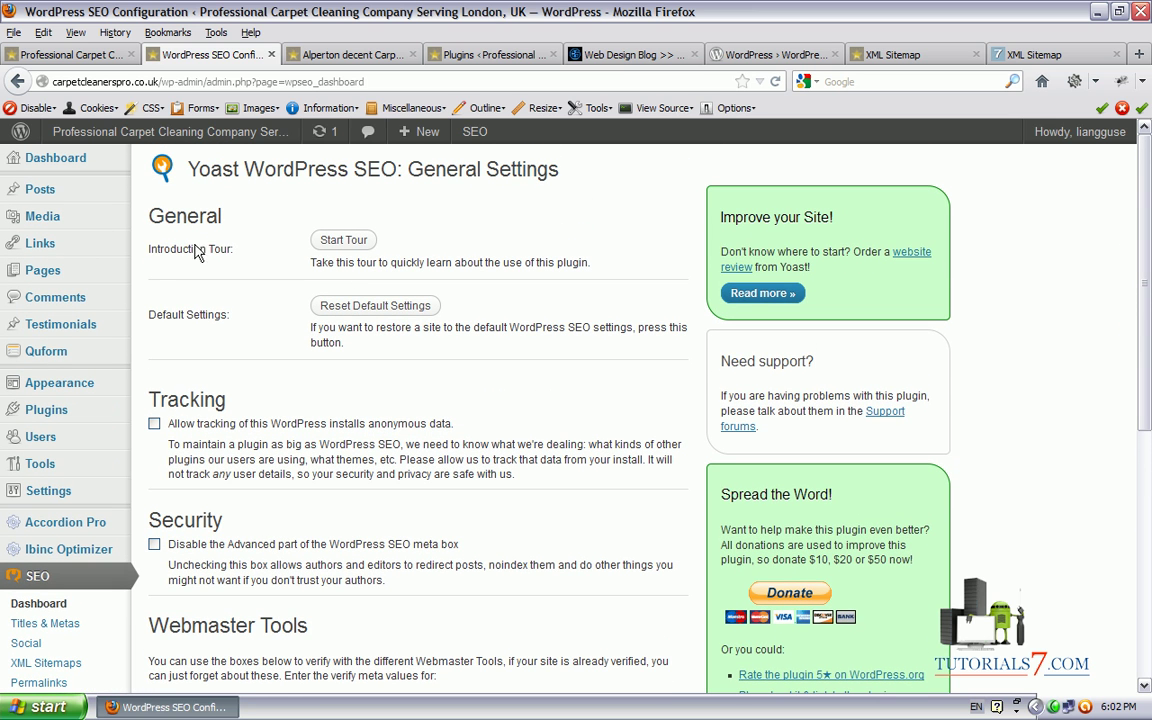
drag(149, 266, 229, 267)
scroll(1148, 290, down, 1)
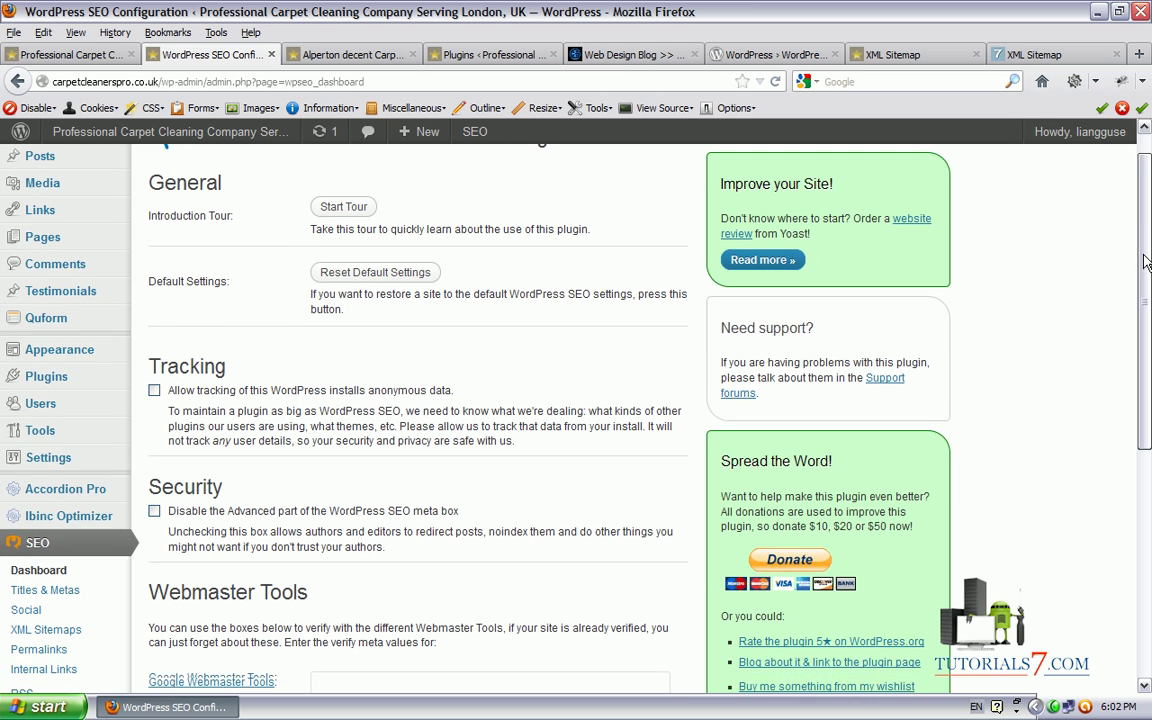
drag(1148, 268, 1148, 302)
mouse_move(525, 498)
mouse_down()
mouse_move(437, 231)
mouse_move(300, 158)
mouse_move(408, 266)
mouse_up()
Examine the anonymous data option under Tracking and the Advanced meta box option under Security.
drag(1146, 272, 1147, 307)
mouse_move(400, 473)
mouse_down()
mouse_move(440, 622)
mouse_move(292, 252)
mouse_move(524, 250)
mouse_move(92, 222)
mouse_move(287, 290)
mouse_up()
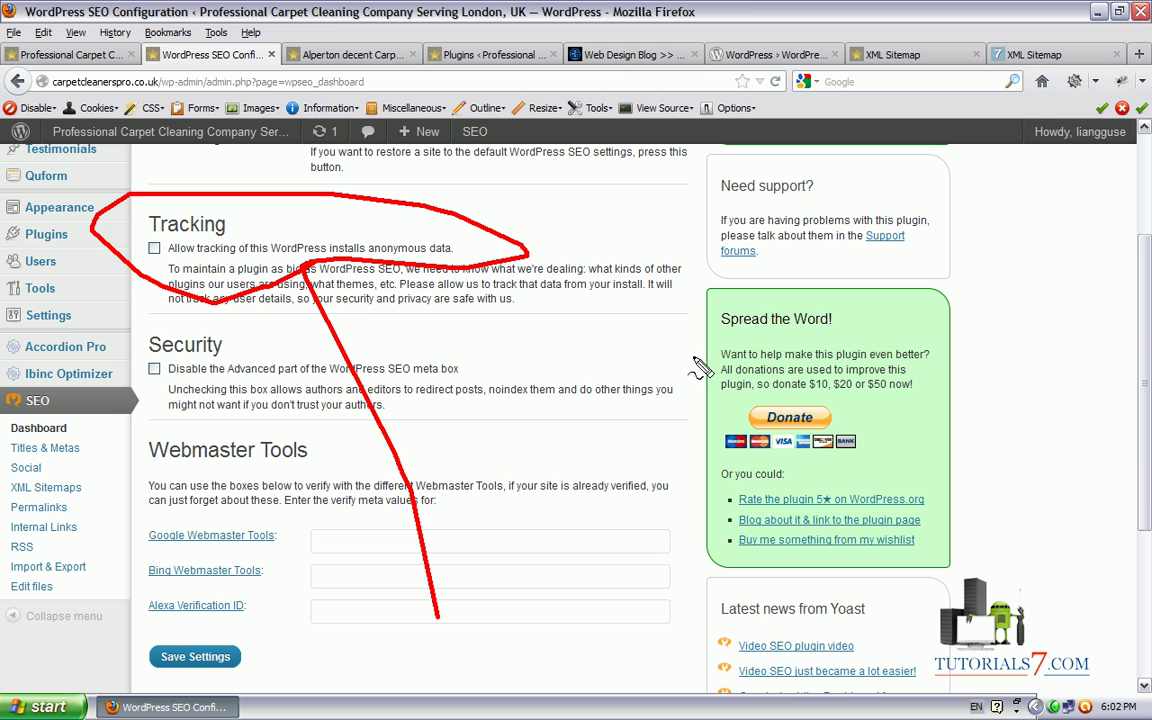
drag(1148, 333, 1148, 380)
mouse_move(445, 628)
mouse_down()
mouse_move(420, 575)
mouse_move(205, 288)
mouse_move(505, 272)
mouse_move(93, 262)
mouse_move(205, 285)
mouse_up()
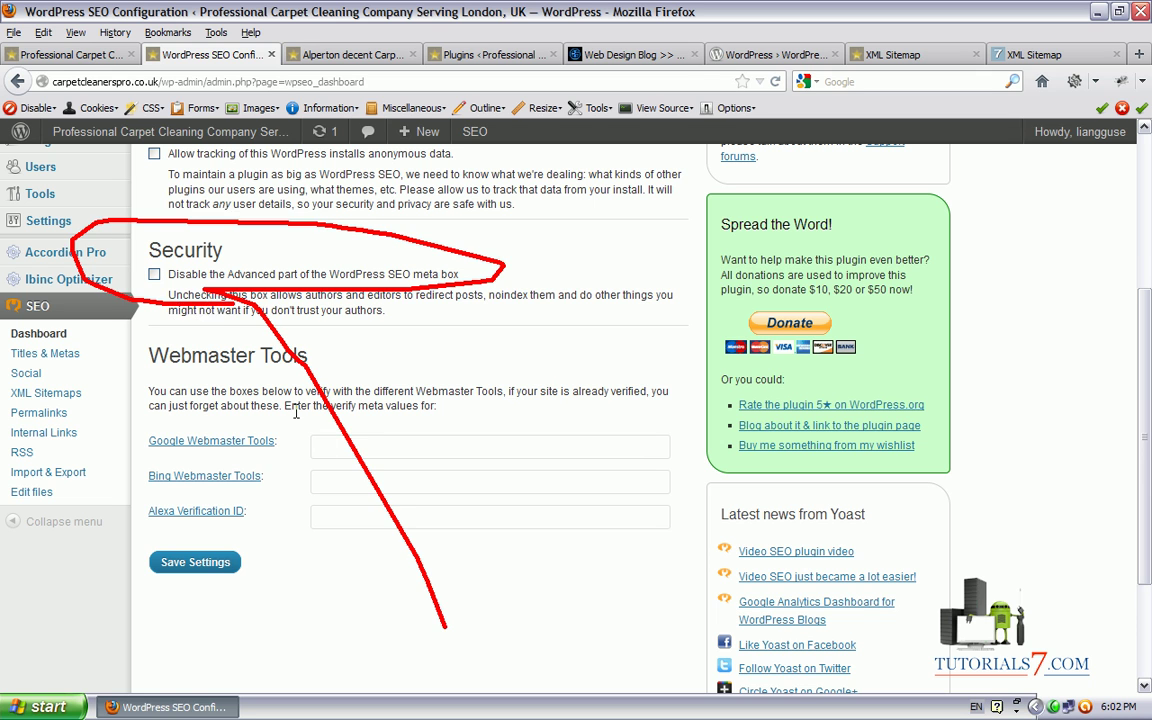
key(Escape)
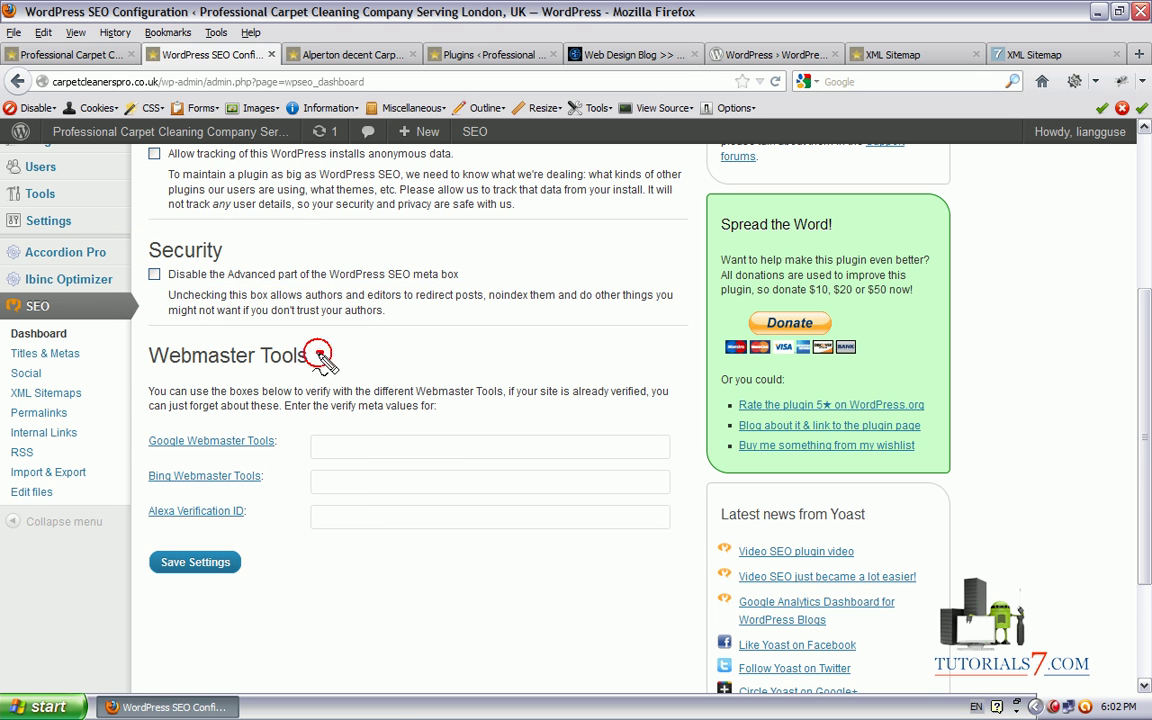
Examine the Google, Bing and Alexa verification fields in the Webmaster Tools section.
drag(320, 356, 310, 450)
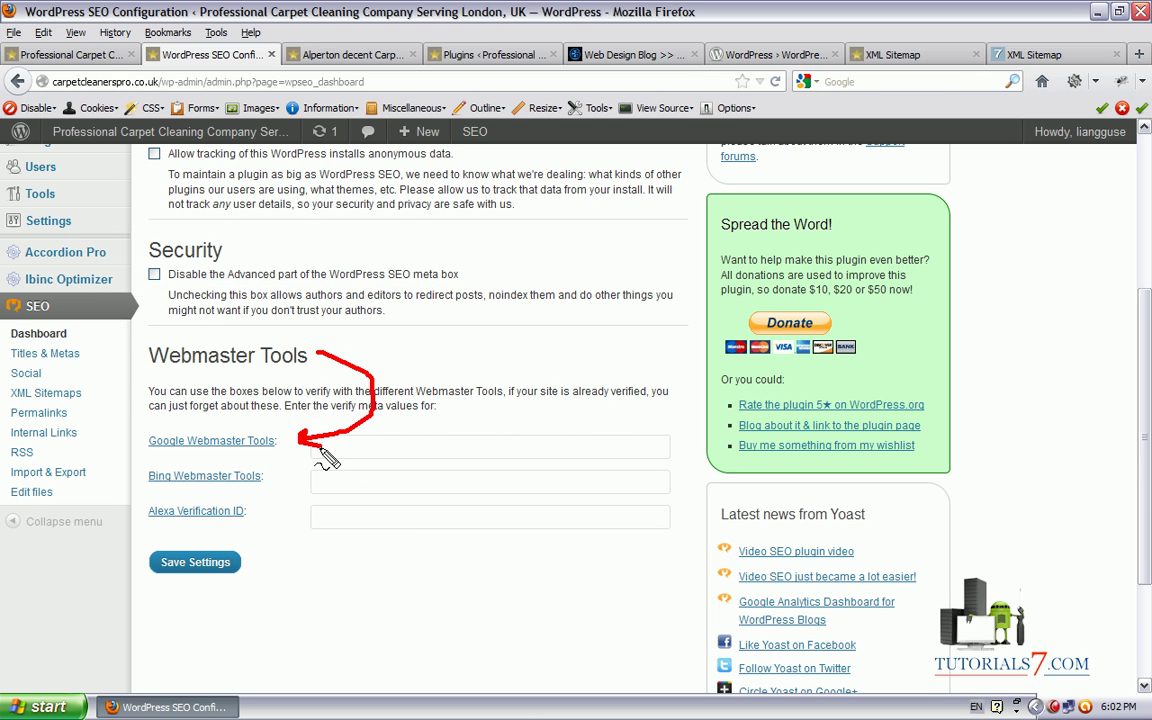
mouse_move(357, 443)
mouse_down()
mouse_move(290, 488)
mouse_move(288, 478)
mouse_move(296, 530)
mouse_move(265, 527)
mouse_move(275, 526)
mouse_up()
mouse_move(375, 453)
mouse_down()
mouse_move(486, 453)
mouse_move(416, 489)
mouse_up()
drag(380, 541, 451, 545)
click(563, 536)
key(Escape)
Open the SEO plugin's Titles & Metas settings and examine the Force rewrite titles option under Title settings.
drag(1141, 340, 1141, 390)
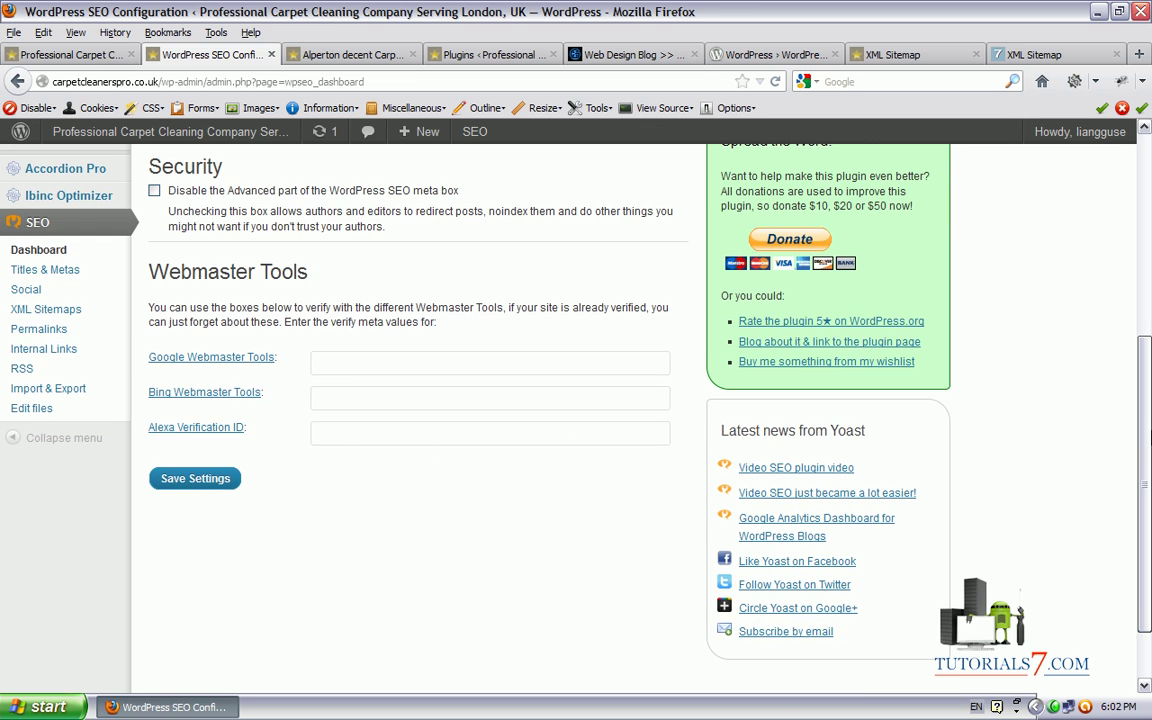
click(40, 269)
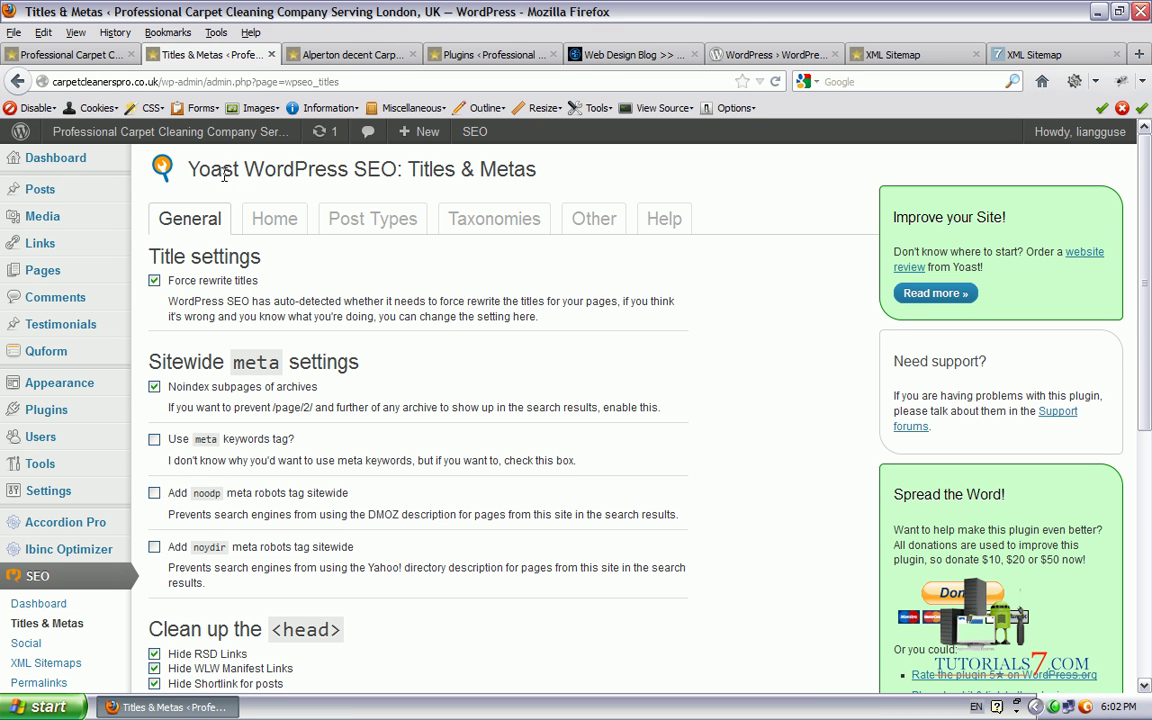
mouse_move(141, 185)
mouse_down()
mouse_move(663, 182)
mouse_move(145, 287)
mouse_move(125, 168)
mouse_move(150, 185)
mouse_up()
key(Escape)
scroll(451, 263, down, 1)
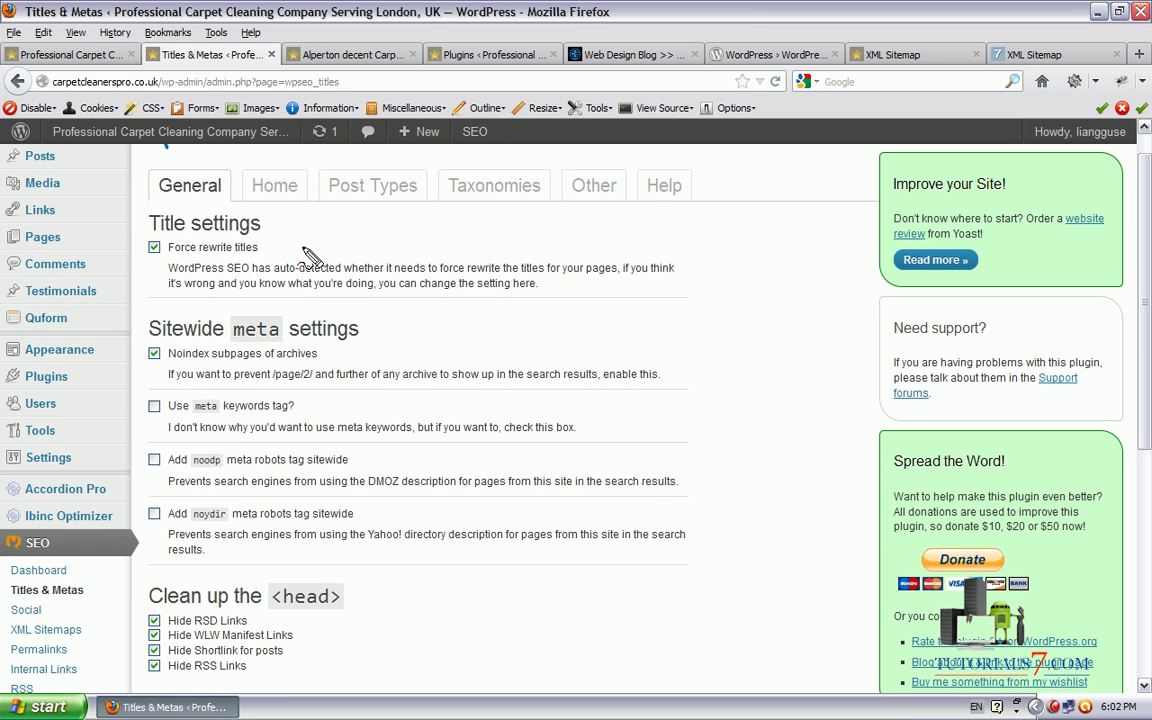
mouse_move(637, 494)
mouse_down()
mouse_move(300, 262)
mouse_move(150, 185)
mouse_move(130, 272)
mouse_move(312, 283)
mouse_up()
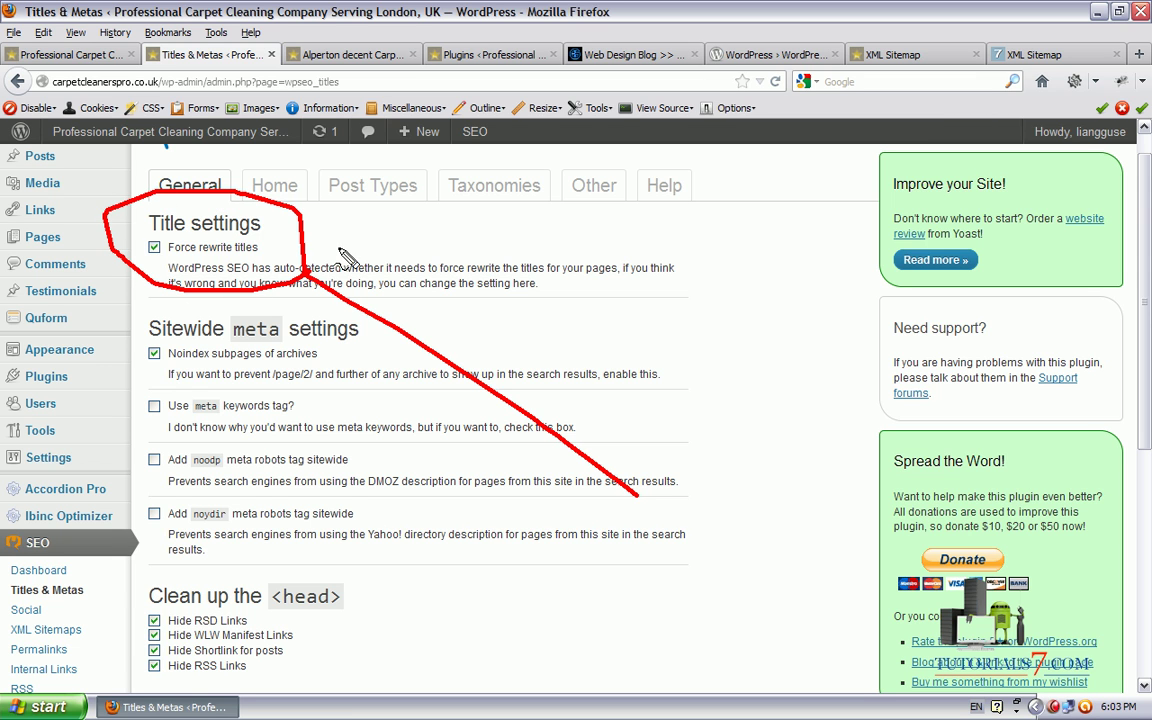
mouse_move(147, 238)
mouse_down()
mouse_move(158, 251)
mouse_move(177, 237)
mouse_up()
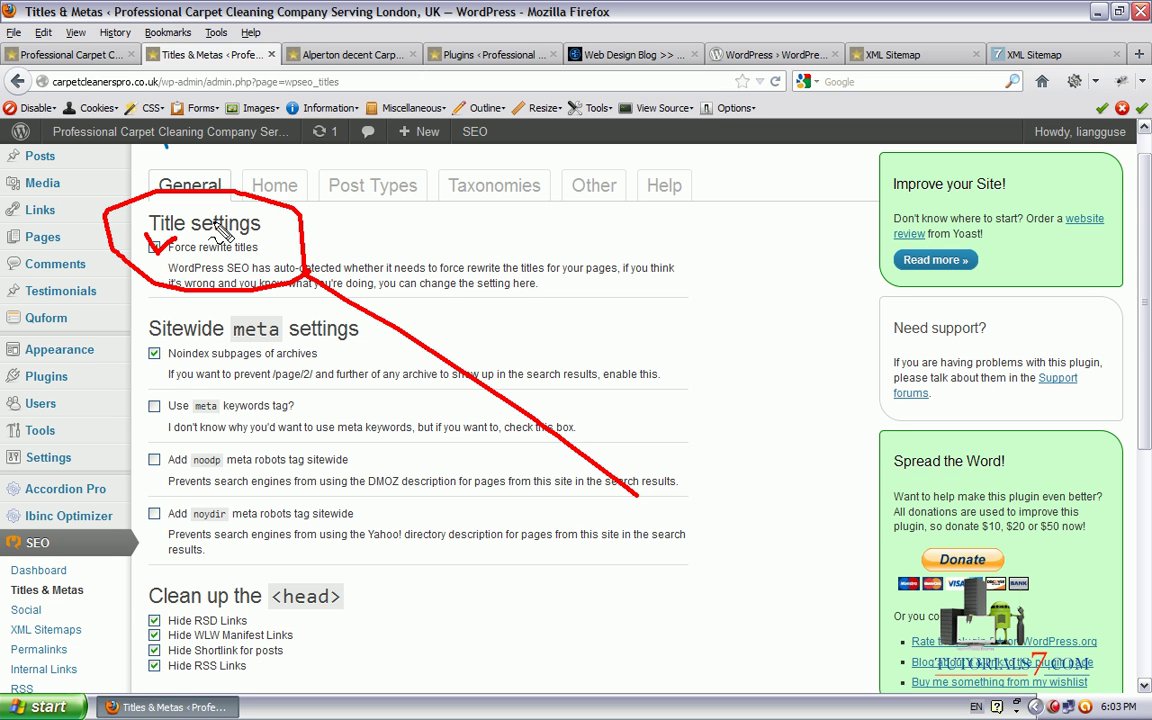
key(Escape)
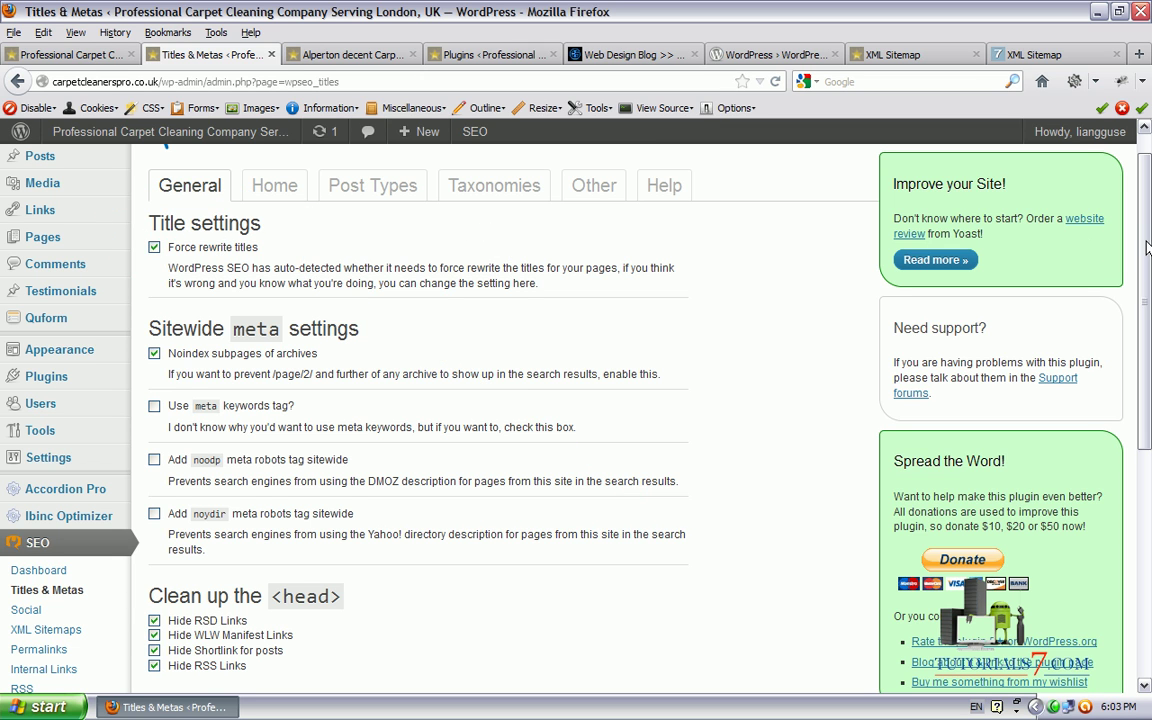
Examine the Noindex subpages of archives option under Sitewide meta settings.
scroll(1150, 243, down, 1)
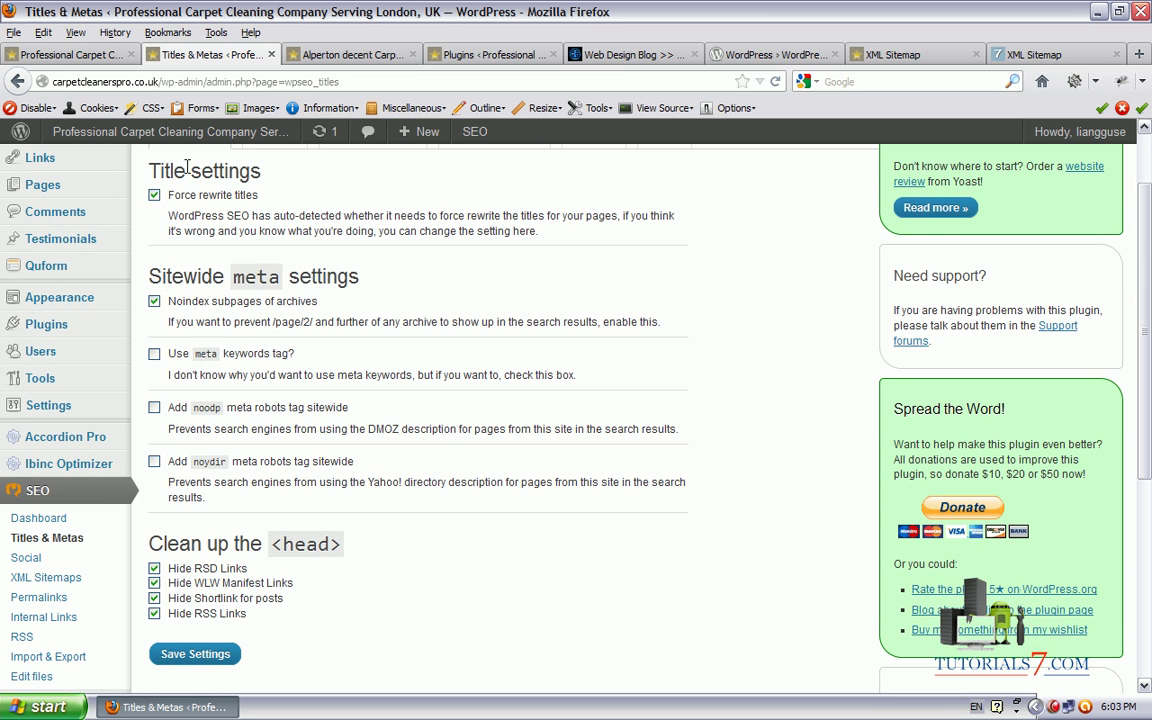
scroll(1140, 270, down, 1)
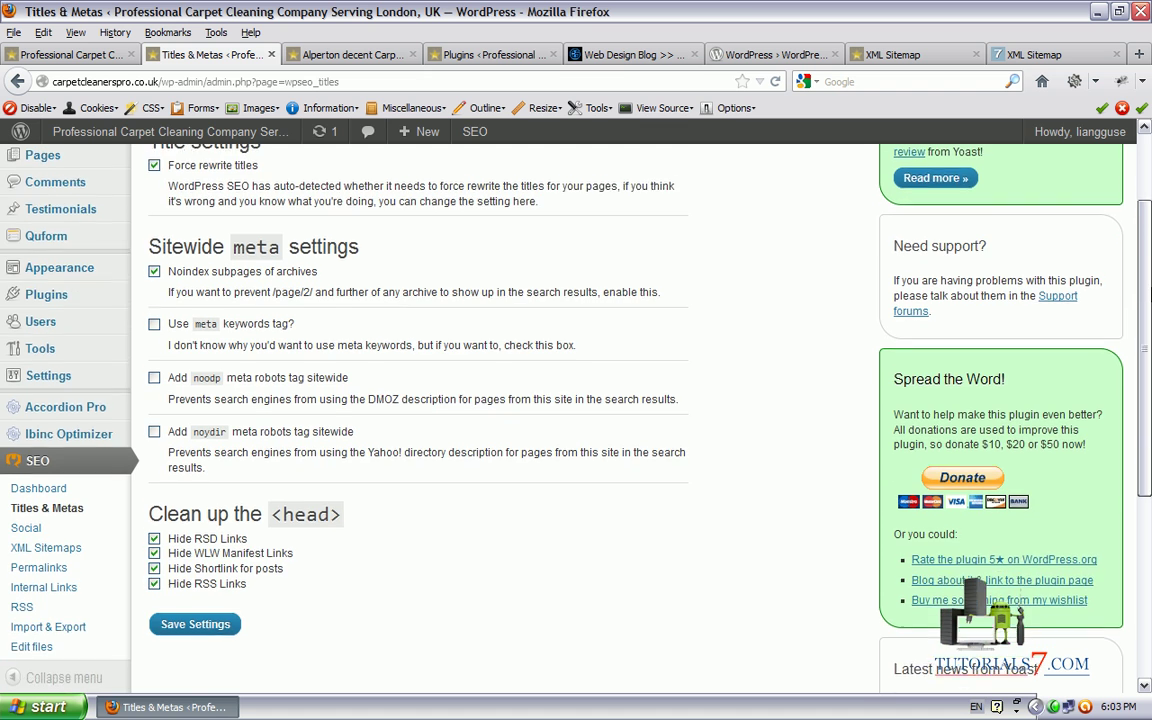
scroll(1148, 292, down, 1)
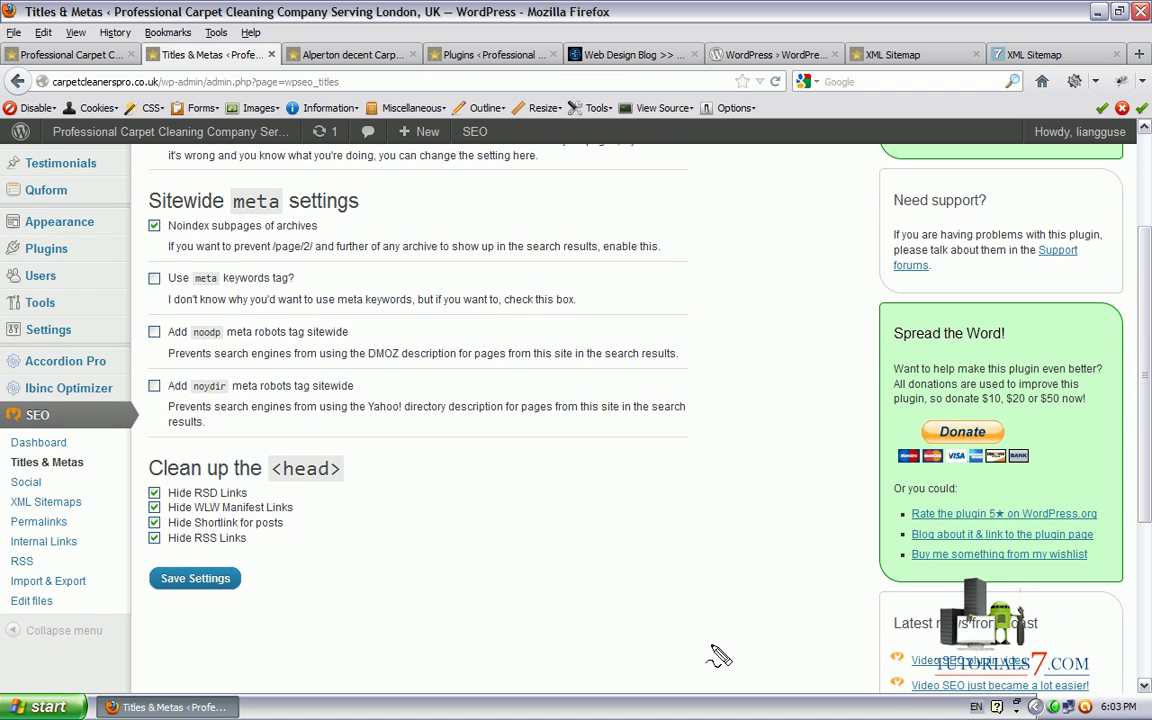
mouse_move(135, 175)
mouse_down()
mouse_move(140, 255)
mouse_move(535, 272)
mouse_move(585, 170)
mouse_move(200, 175)
mouse_move(130, 200)
mouse_move(140, 252)
mouse_up()
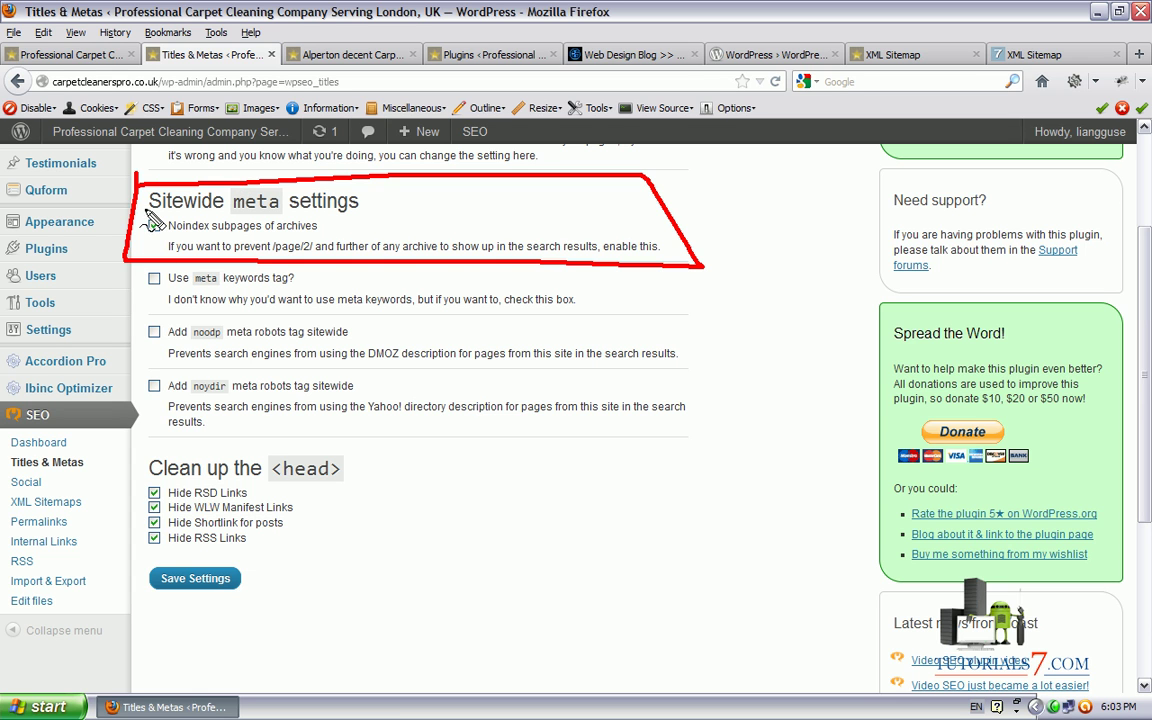
drag(212, 237, 310, 233)
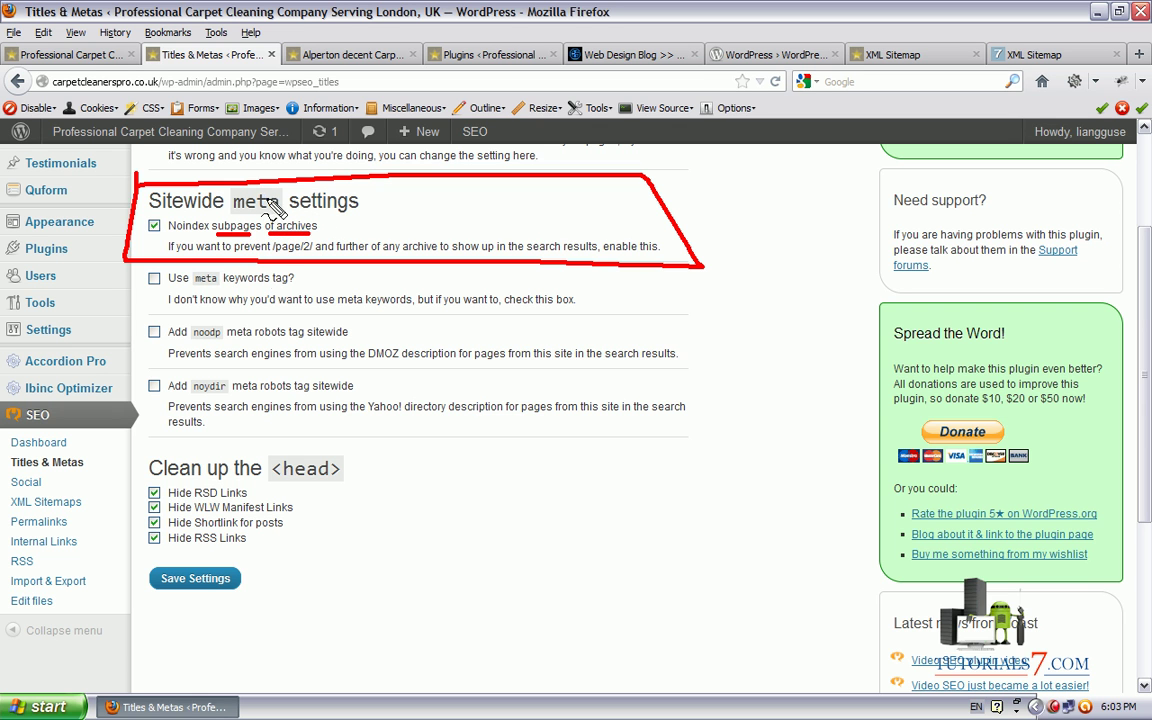
key(Escape)
Examine the meta keywords tag, noodp and noydir options, including their DMOZ and Yahoo! directory descriptions.
drag(1149, 306, 1150, 336)
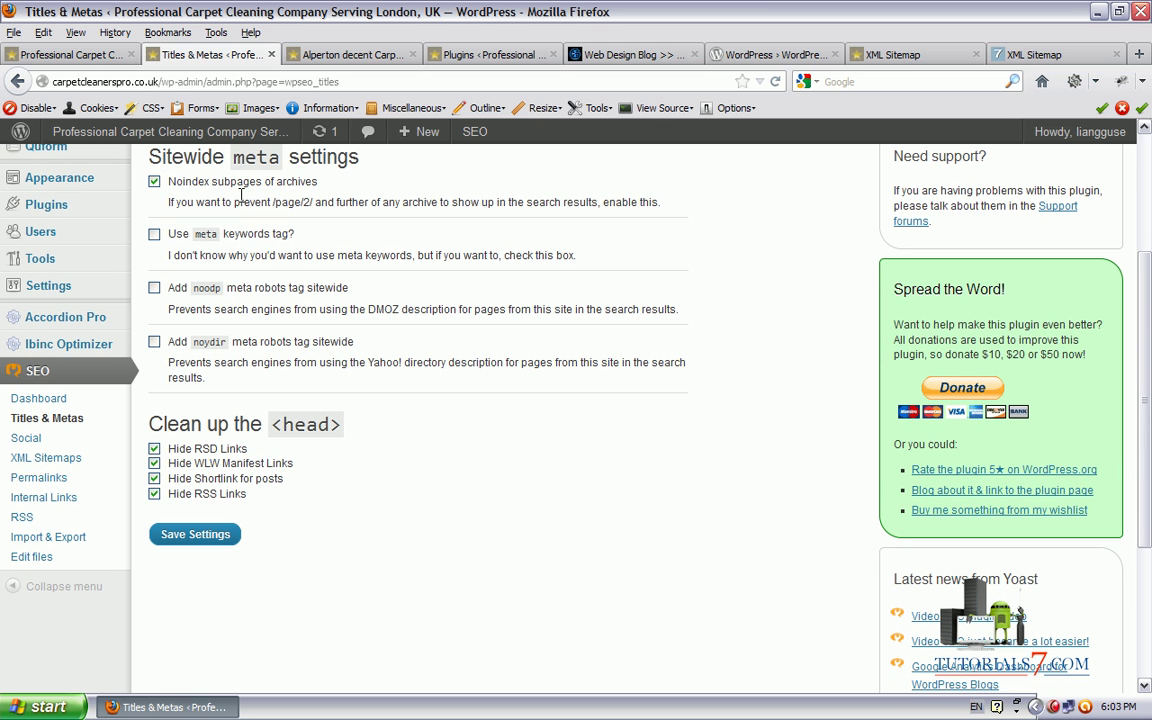
drag(312, 238, 440, 210)
drag(300, 220, 330, 250)
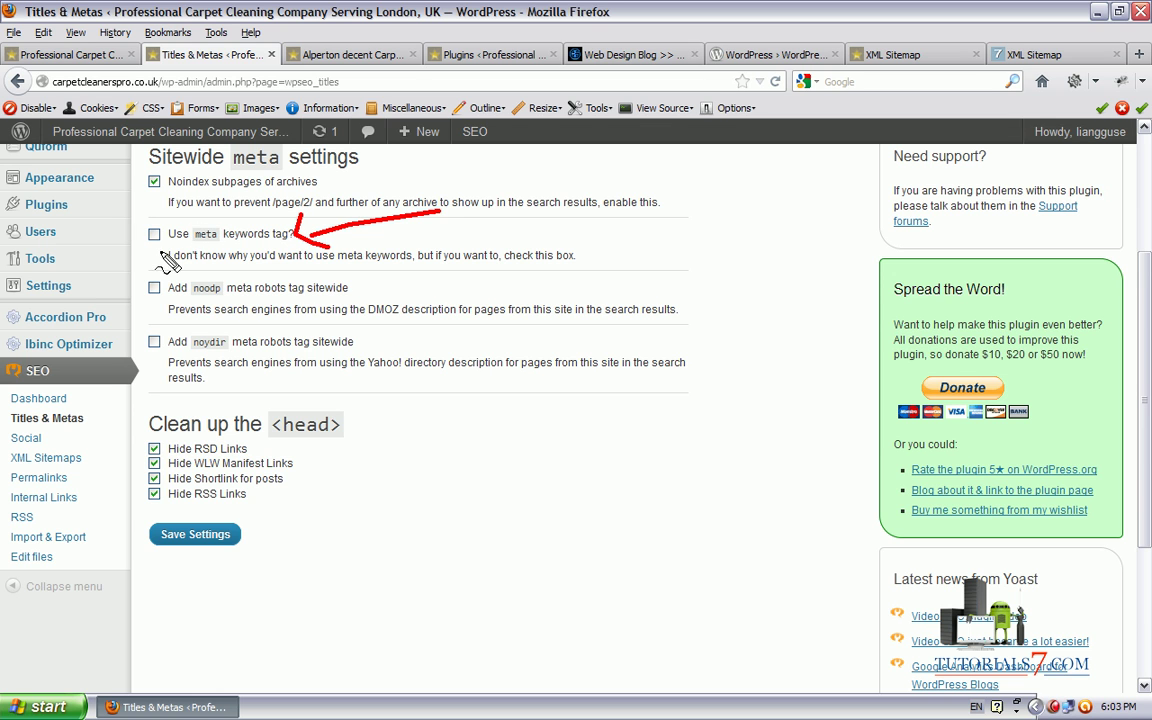
mouse_move(497, 275)
mouse_down()
mouse_move(420, 258)
mouse_move(480, 258)
mouse_move(356, 292)
mouse_move(391, 293)
mouse_up()
key(ctrl+z)
mouse_move(500, 300)
mouse_down()
mouse_move(398, 352)
mouse_move(415, 372)
mouse_up()
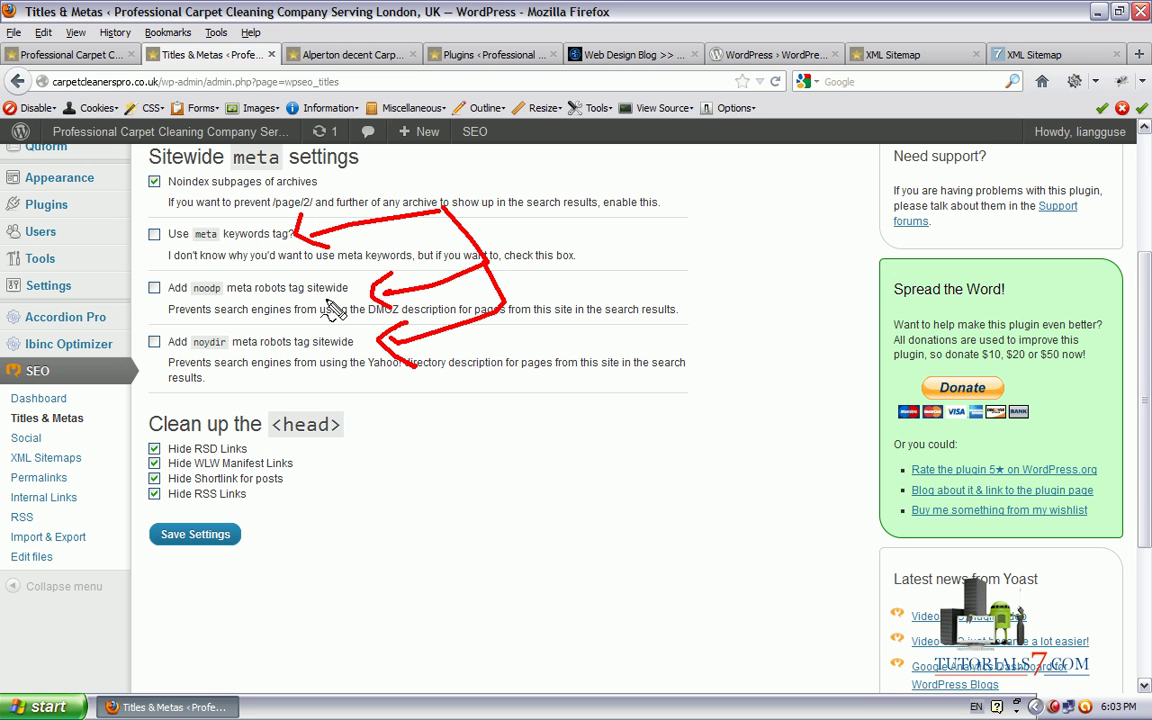
key(Escape)
drag(368, 317, 456, 314)
drag(366, 372, 449, 372)
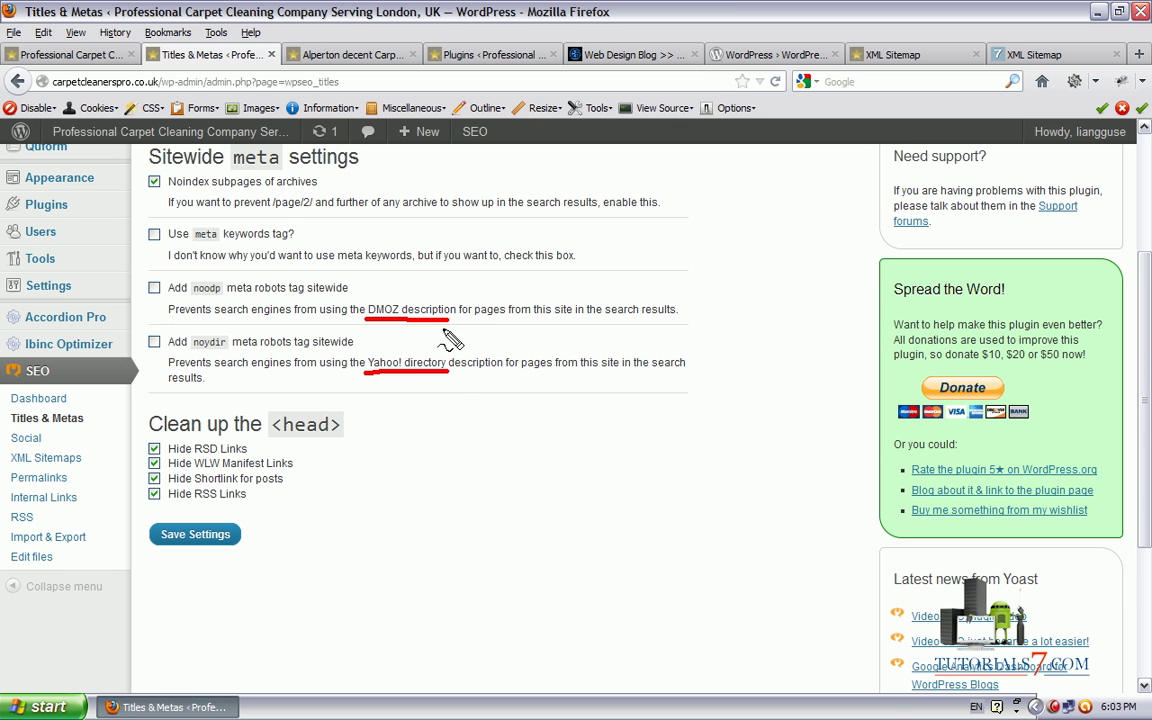
Examine the RSD, WLW Manifest, Shortlink and RSS hiding options in the Clean up the <head> section.
scroll(1128, 400, down, 3)
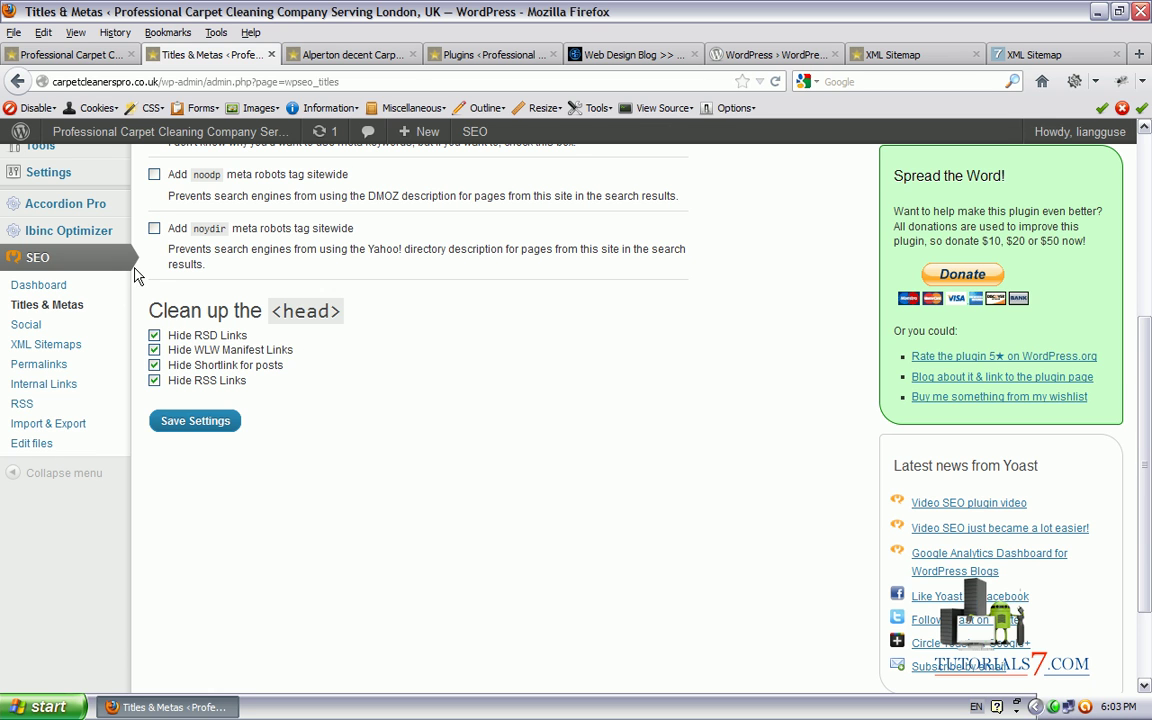
mouse_move(138, 283)
mouse_down()
mouse_move(130, 360)
mouse_move(170, 460)
mouse_move(400, 295)
mouse_move(265, 280)
mouse_move(142, 284)
mouse_up()
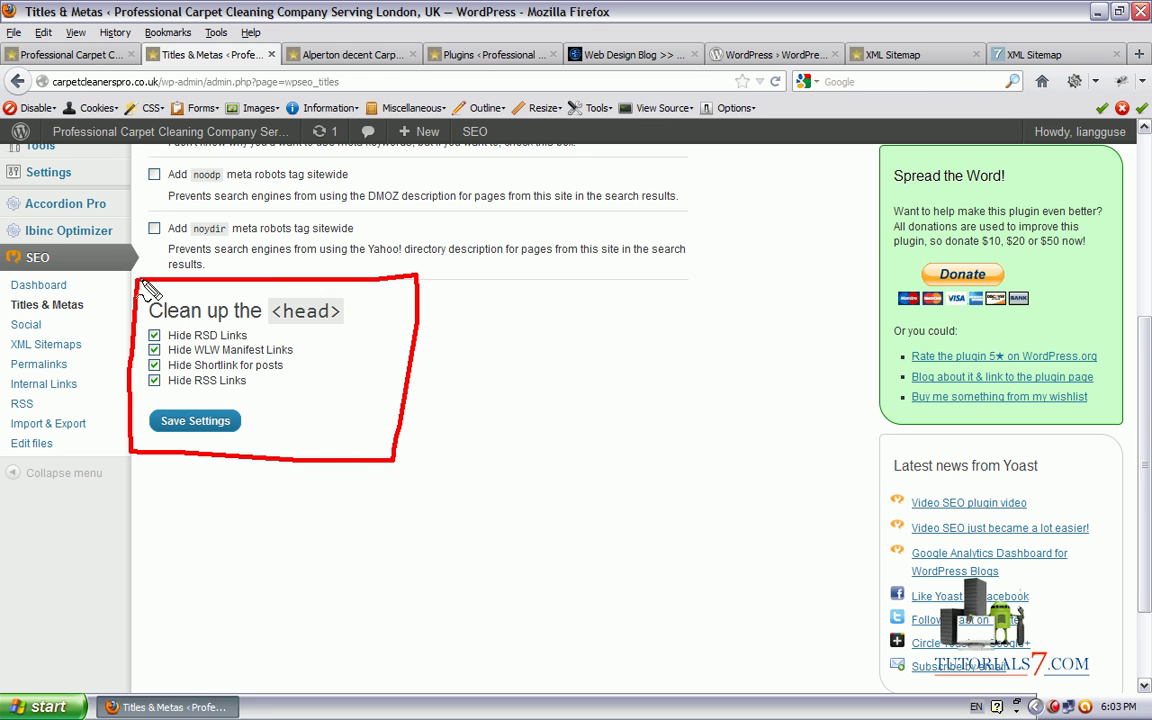
mouse_move(272, 340)
mouse_down()
mouse_move(165, 329)
mouse_move(225, 390)
mouse_move(150, 308)
mouse_up()
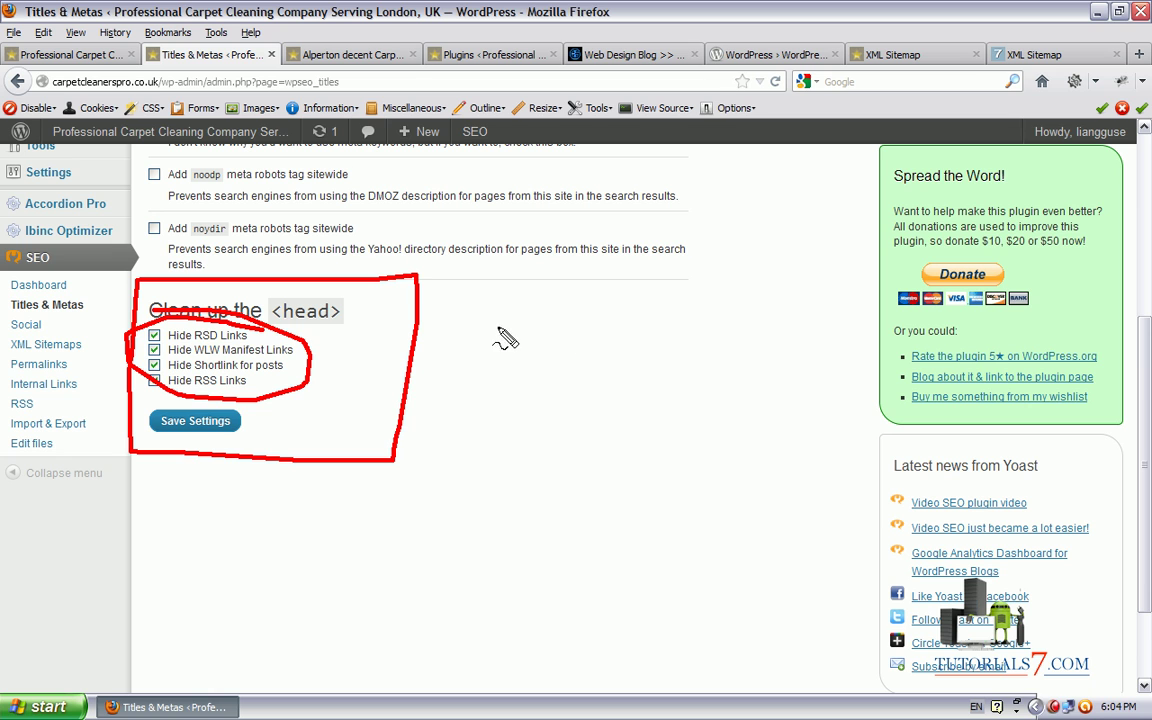
drag(565, 395, 305, 384)
drag(305, 384, 350, 418)
drag(305, 384, 362, 368)
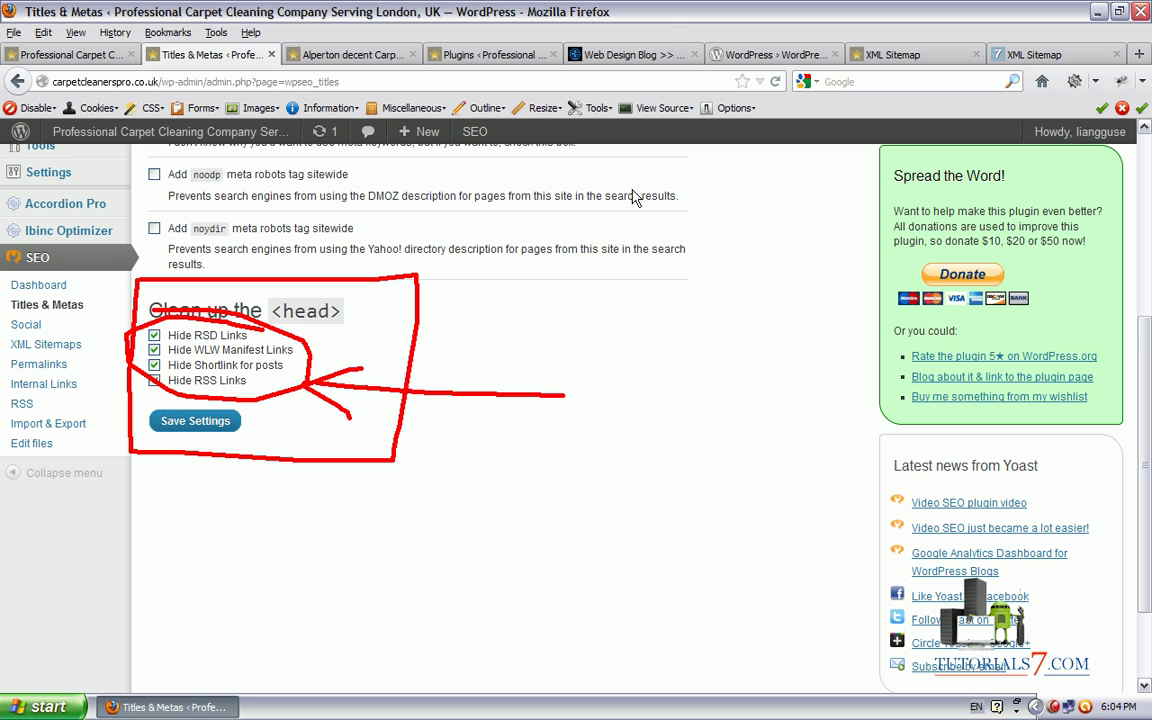
key(Escape)
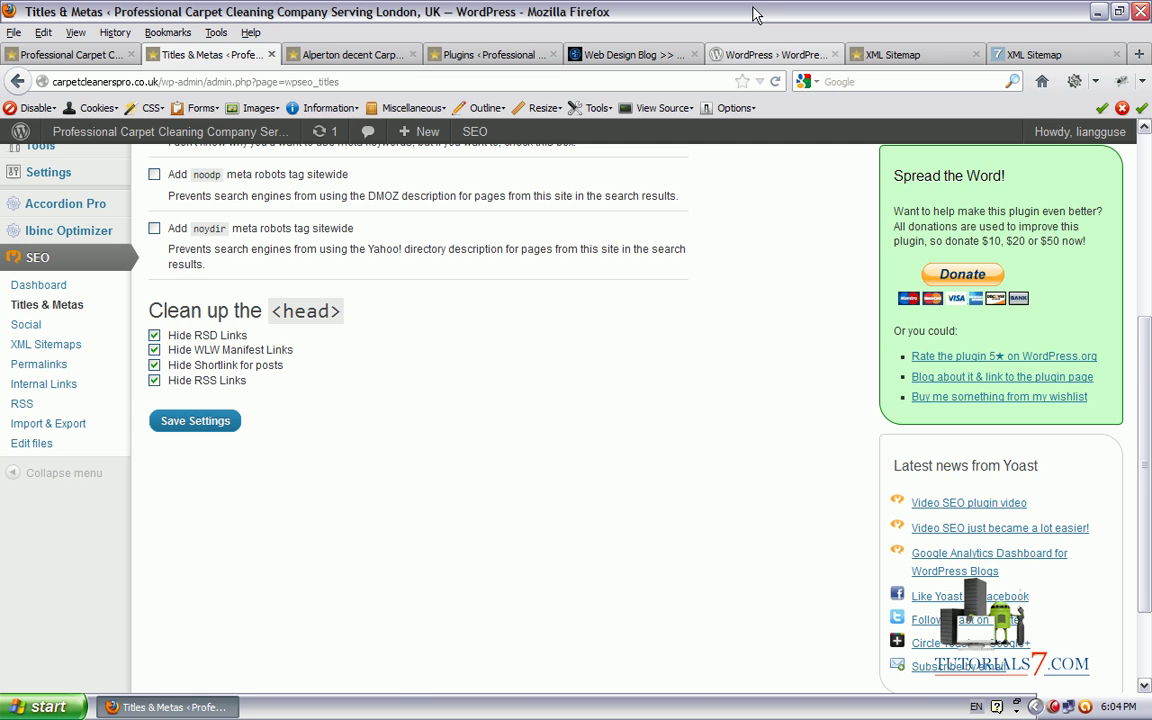
Switch to the GOLearnWeb web design blog and open its page source.
click(770, 54)
click(579, 55)
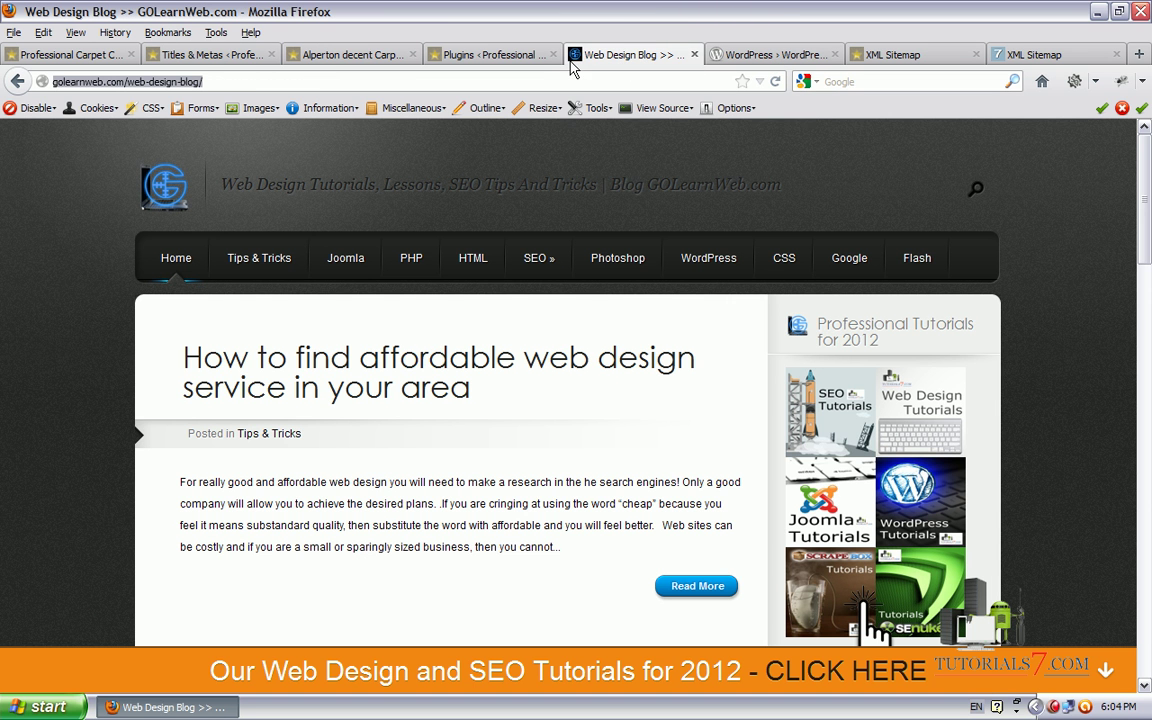
click(660, 108)
click(660, 162)
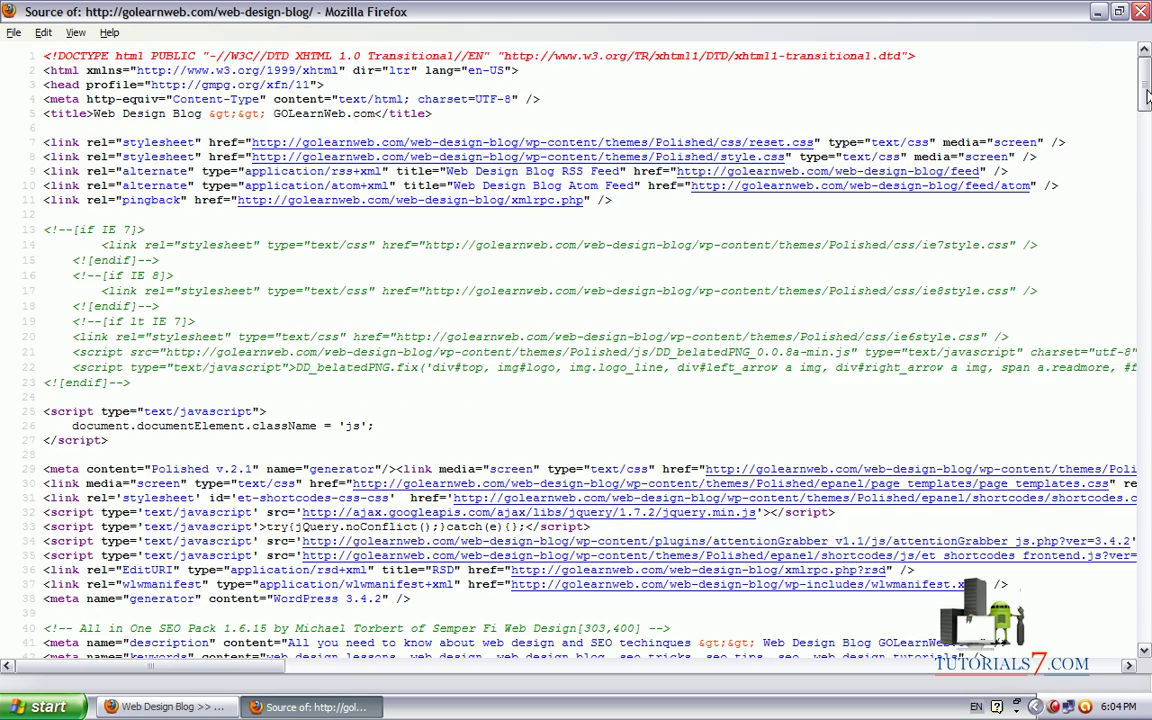
Examine the RSD and wlwmanifest link lines in the head of the blog's source code.
drag(1147, 95, 1148, 133)
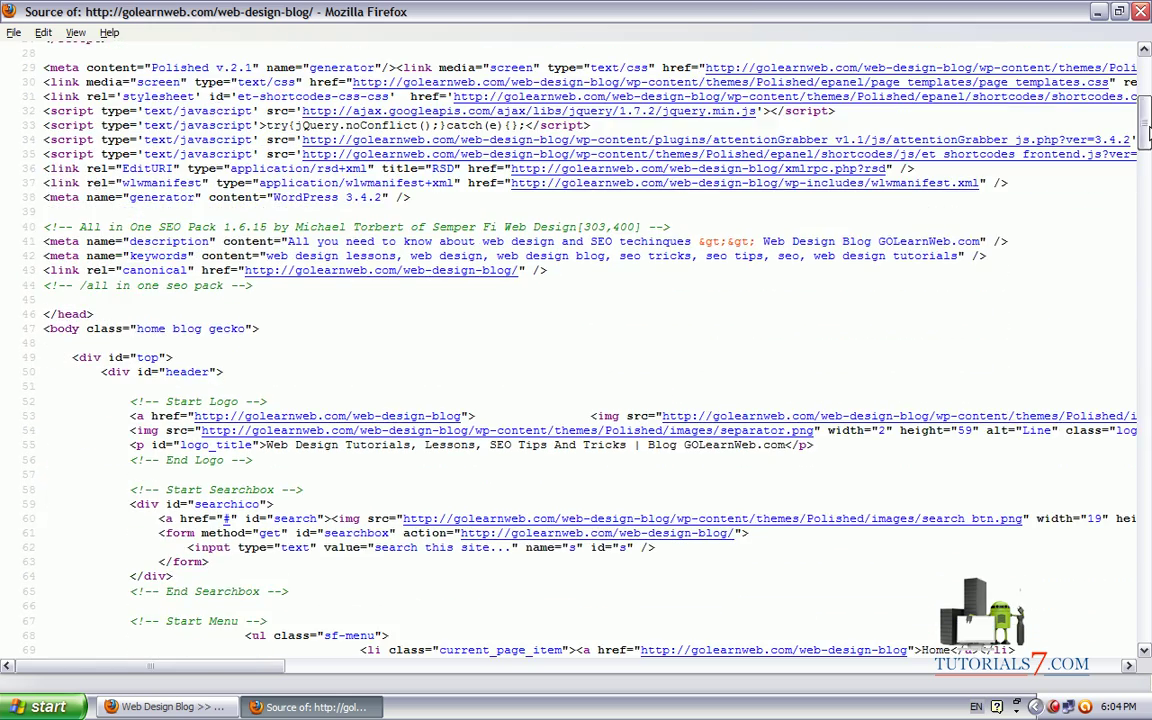
mouse_move(462, 170)
mouse_down()
mouse_move(405, 160)
mouse_move(360, 172)
mouse_move(440, 178)
mouse_move(435, 195)
mouse_move(460, 170)
mouse_up()
key(Escape)
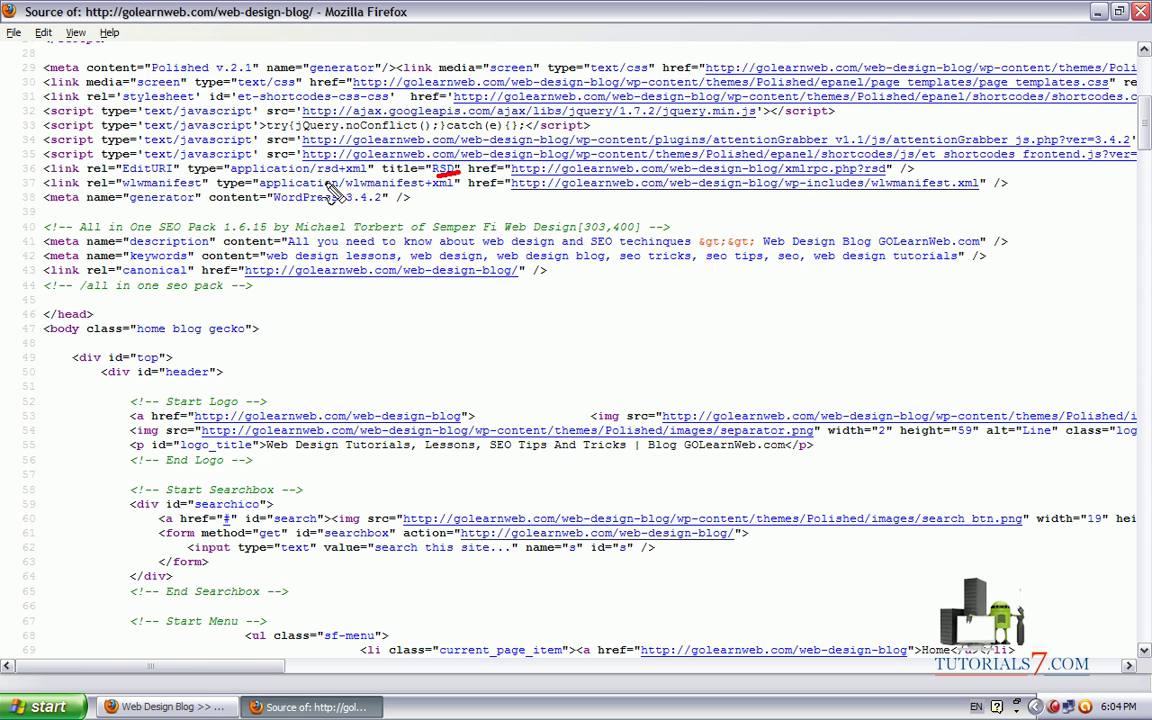
drag(345, 188, 448, 193)
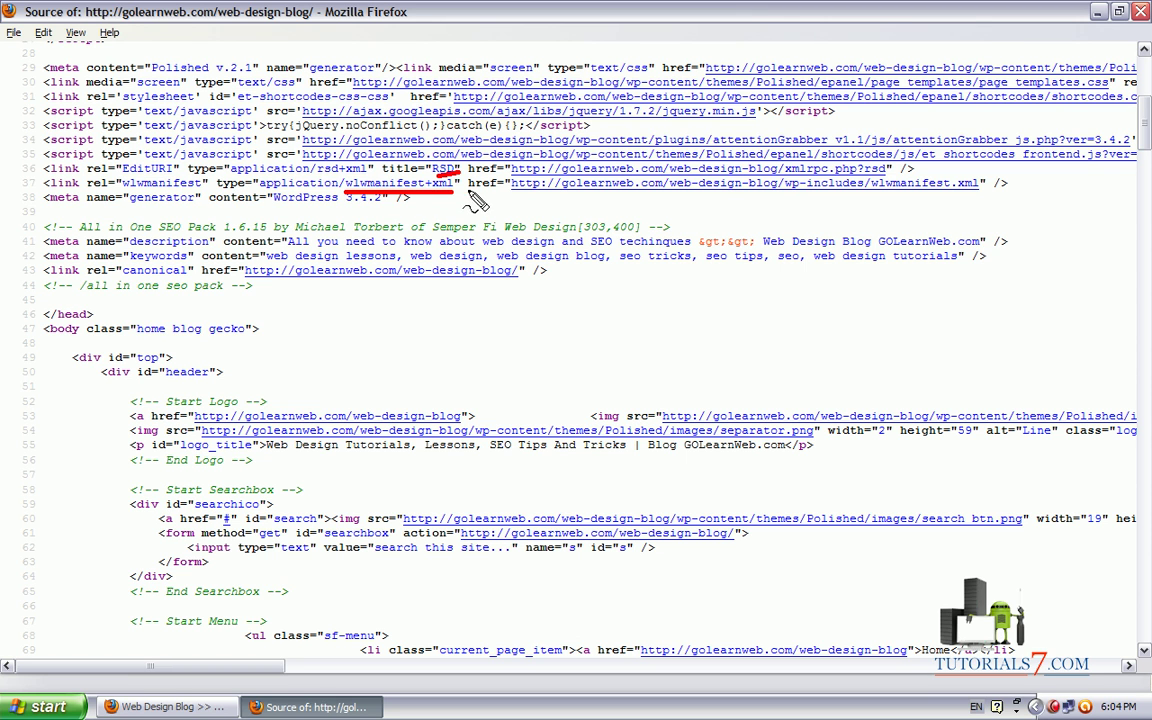
key(Escape)
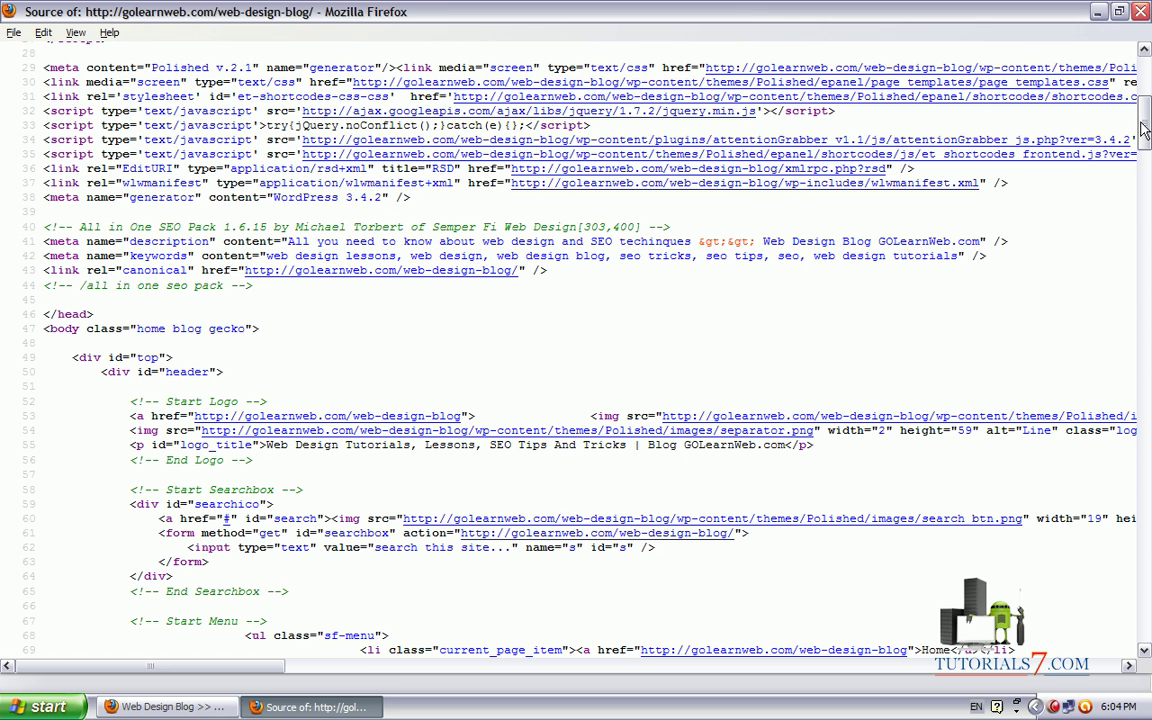
Return from the source code to the Titles & Metas settings of the carpet cleaning site.
click(165, 707)
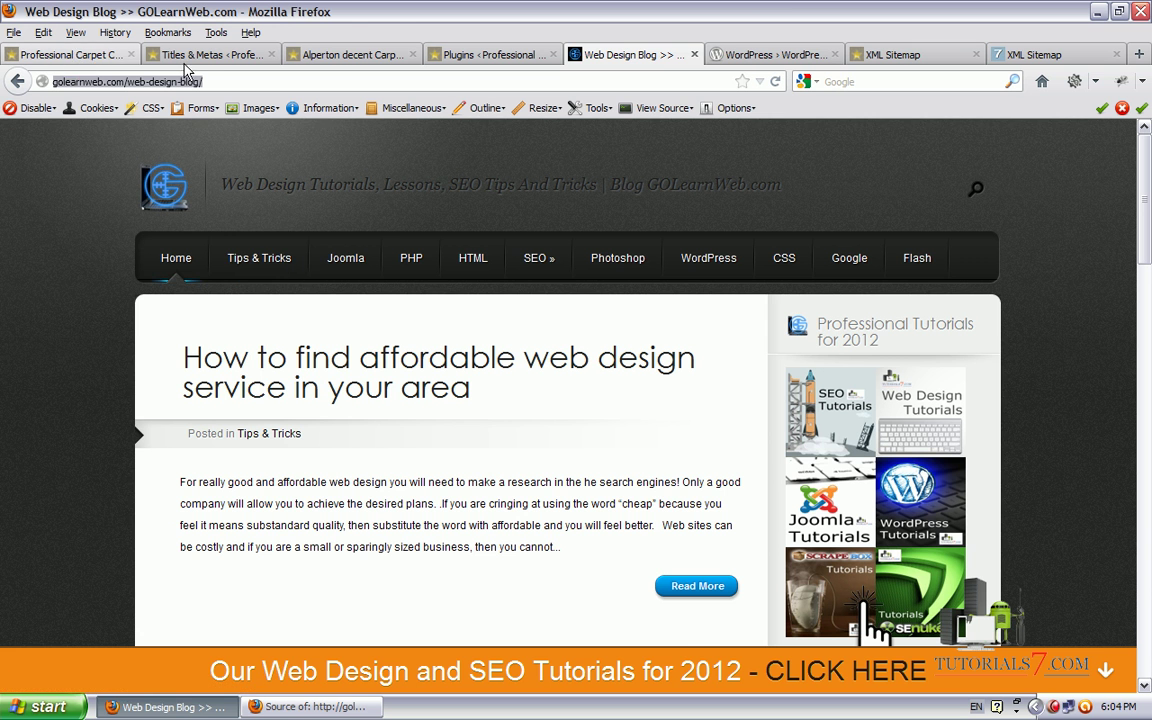
click(70, 54)
click(190, 54)
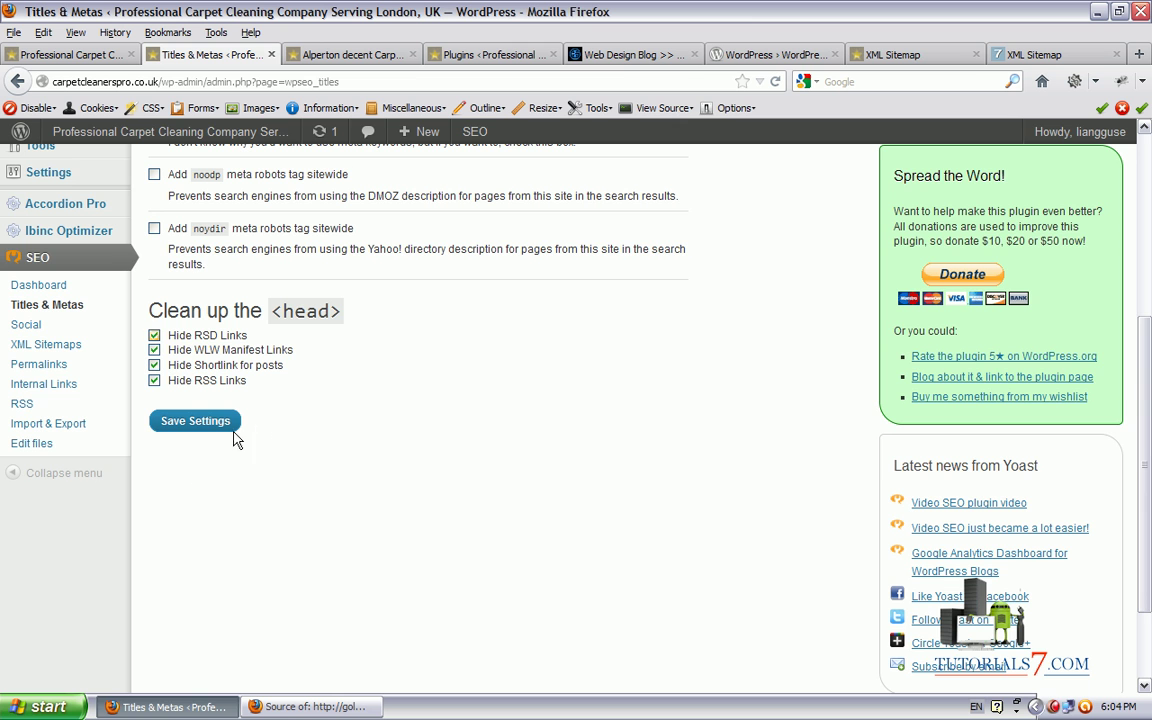
drag(1144, 411, 1100, 204)
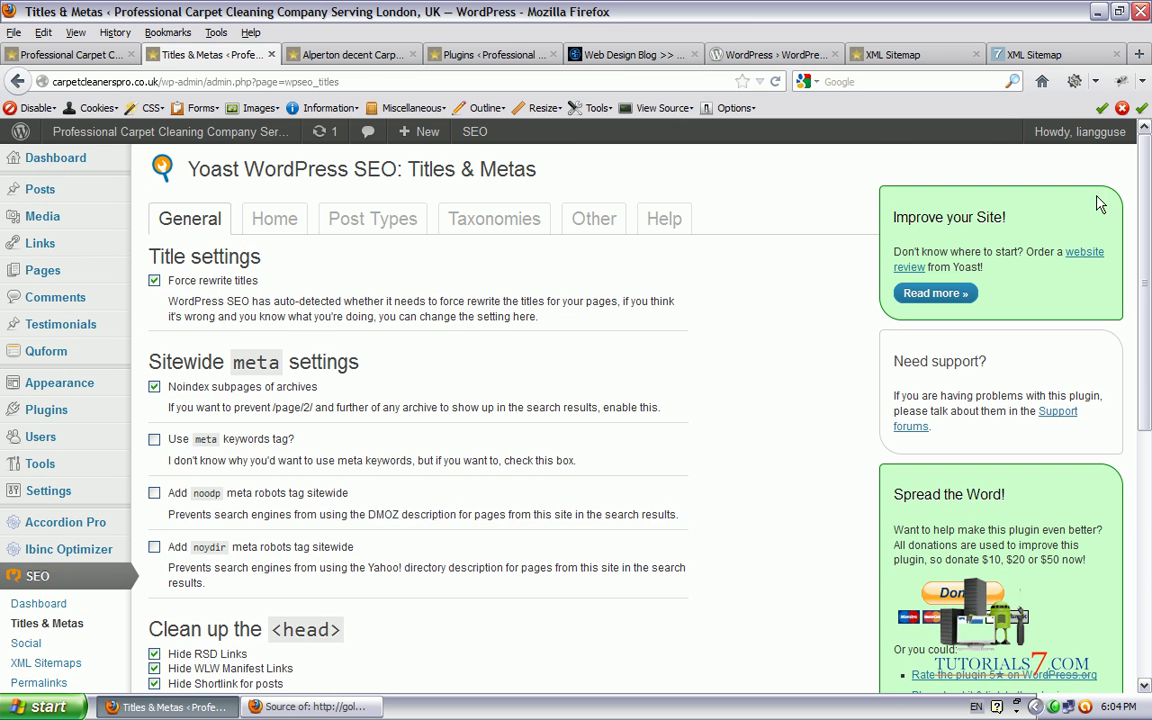
Open the Home settings of Titles & Metas and examine the Google Publisher Page field under Author metadata.
click(274, 218)
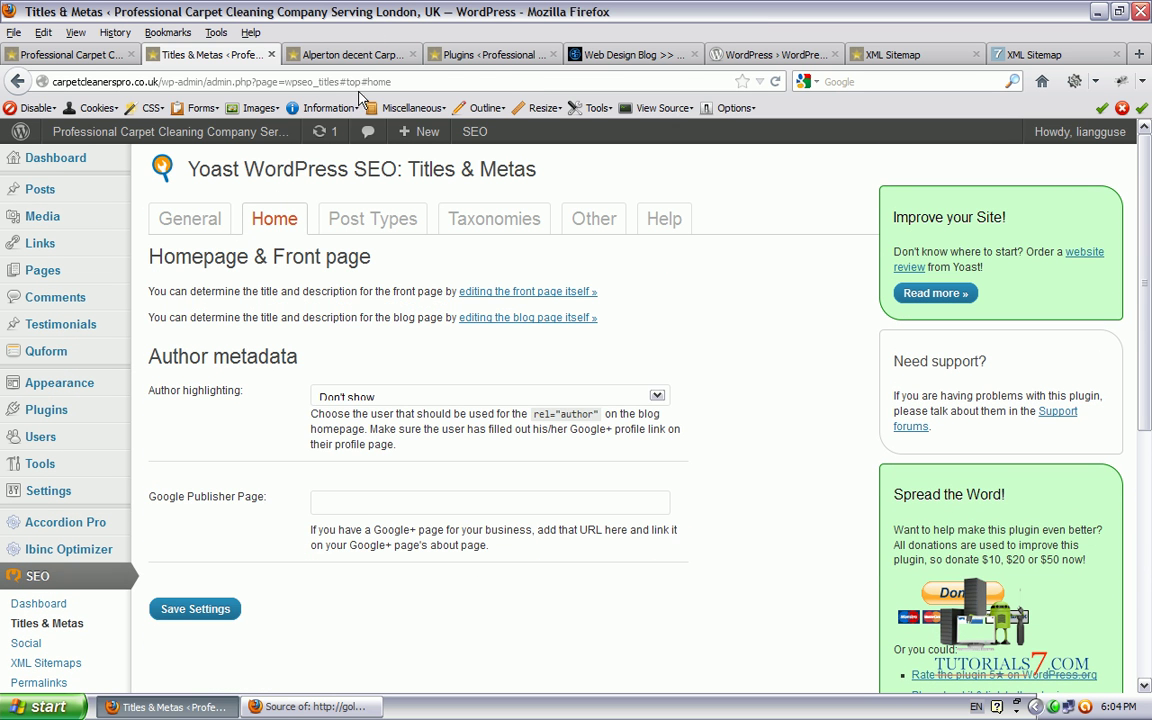
scroll(600, 400, down, 1)
click(690, 665)
mouse_move(690, 665)
mouse_down()
mouse_move(435, 540)
mouse_move(672, 458)
mouse_move(155, 390)
mouse_move(348, 530)
mouse_move(412, 522)
mouse_up()
mouse_move(318, 462)
mouse_down()
mouse_move(676, 446)
mouse_move(318, 432)
mouse_up()
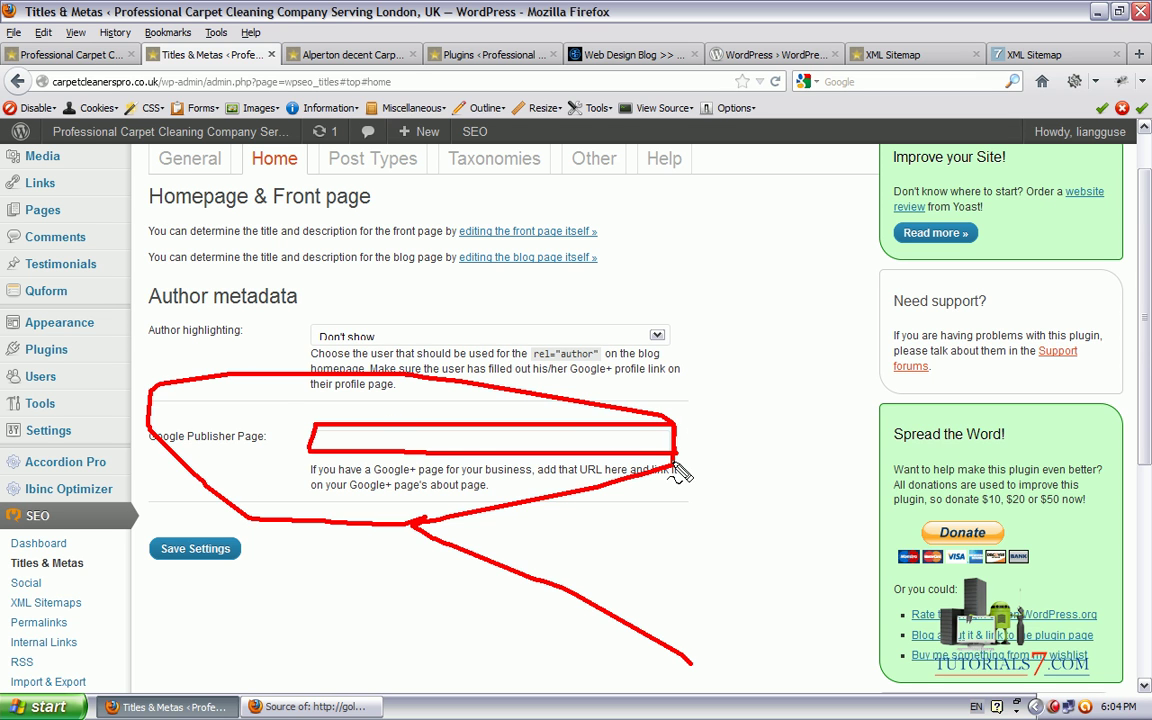
key(Escape)
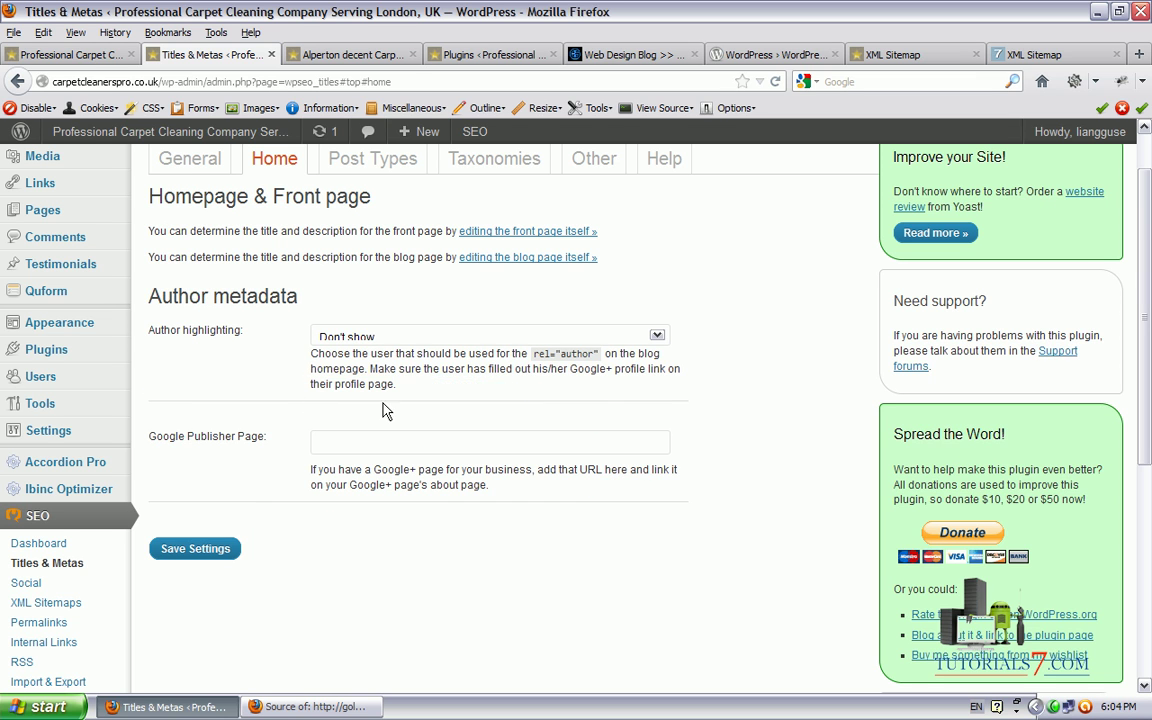
click(351, 446)
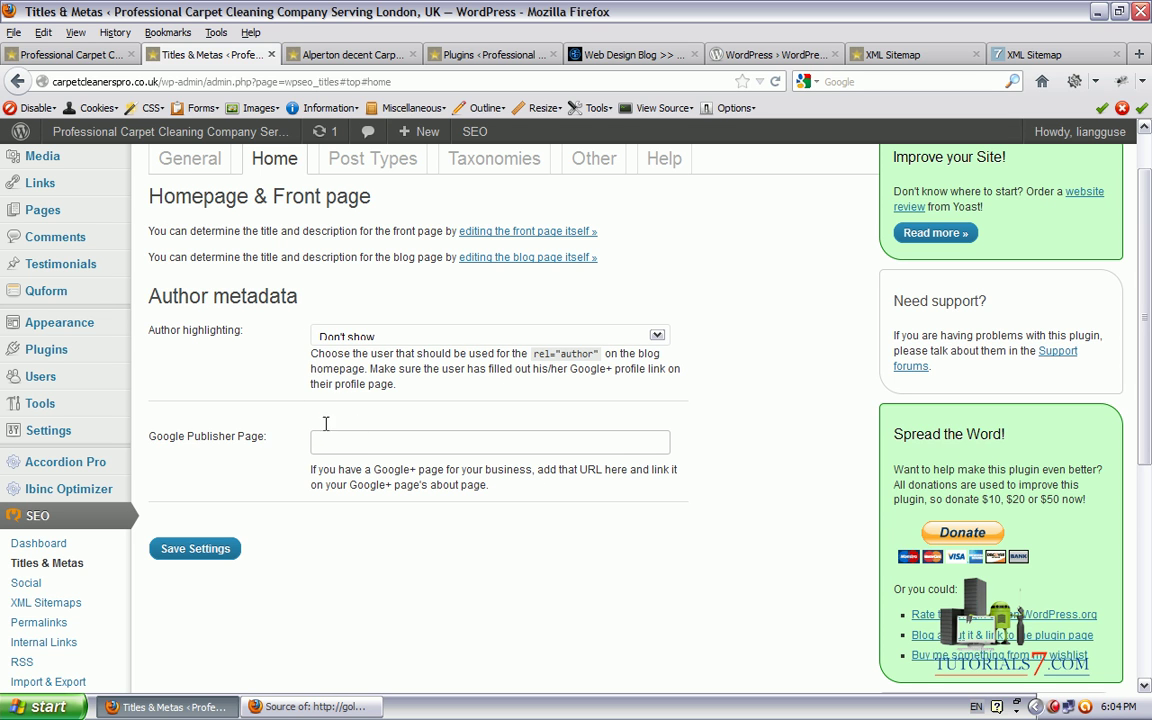
mouse_move(482, 680)
mouse_down()
mouse_move(360, 462)
mouse_move(205, 420)
mouse_move(366, 480)
mouse_up()
key(Escape)
Open the Post Types settings and examine the Meta Robots noindex, follow options for posts and pages.
scroll(518, 400, up, 1)
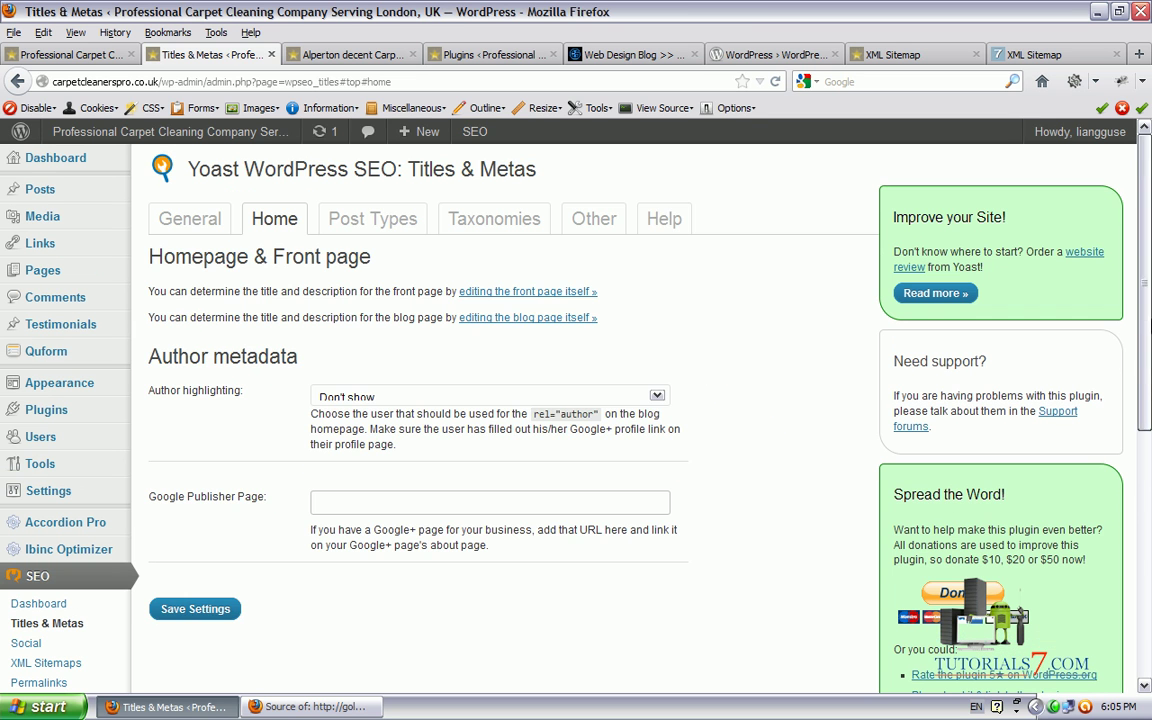
click(375, 219)
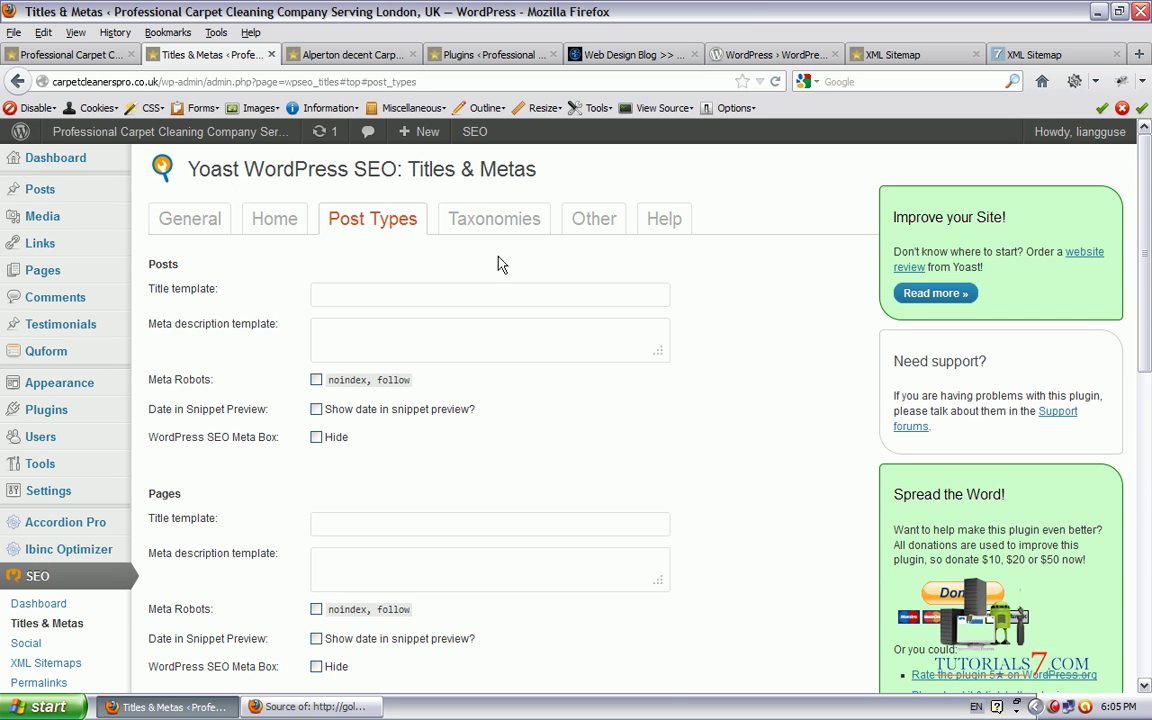
drag(1143, 252, 1143, 277)
click(305, 290)
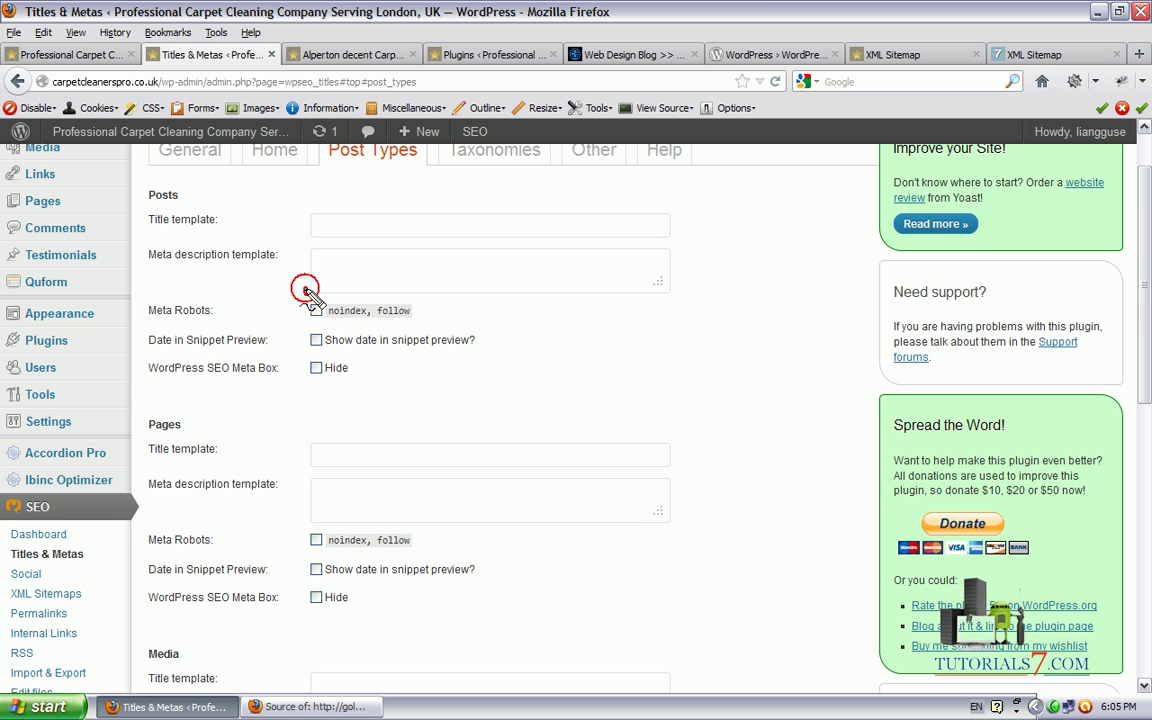
drag(305, 290, 384, 270)
drag(303, 507, 340, 505)
key(Escape)
drag(1144, 352, 1144, 372)
drag(1148, 311, 1148, 265)
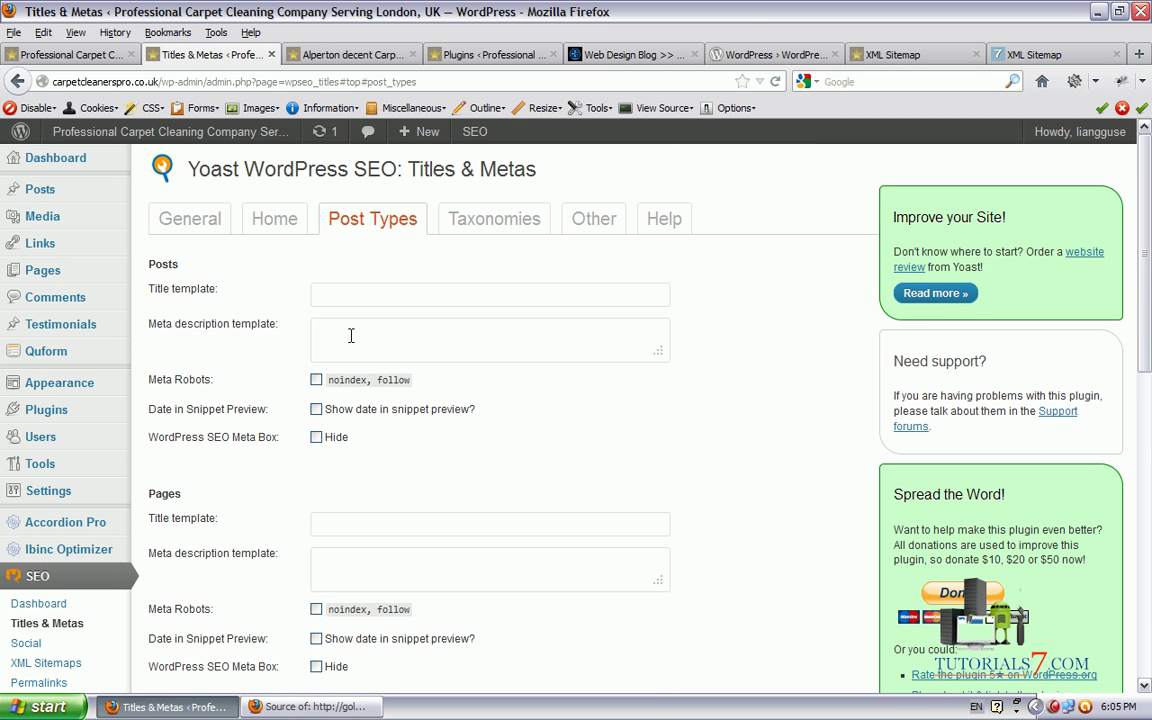
Open the Taxonomies settings and examine the Meta Robots noindex, follow options for categories and tags.
click(466, 222)
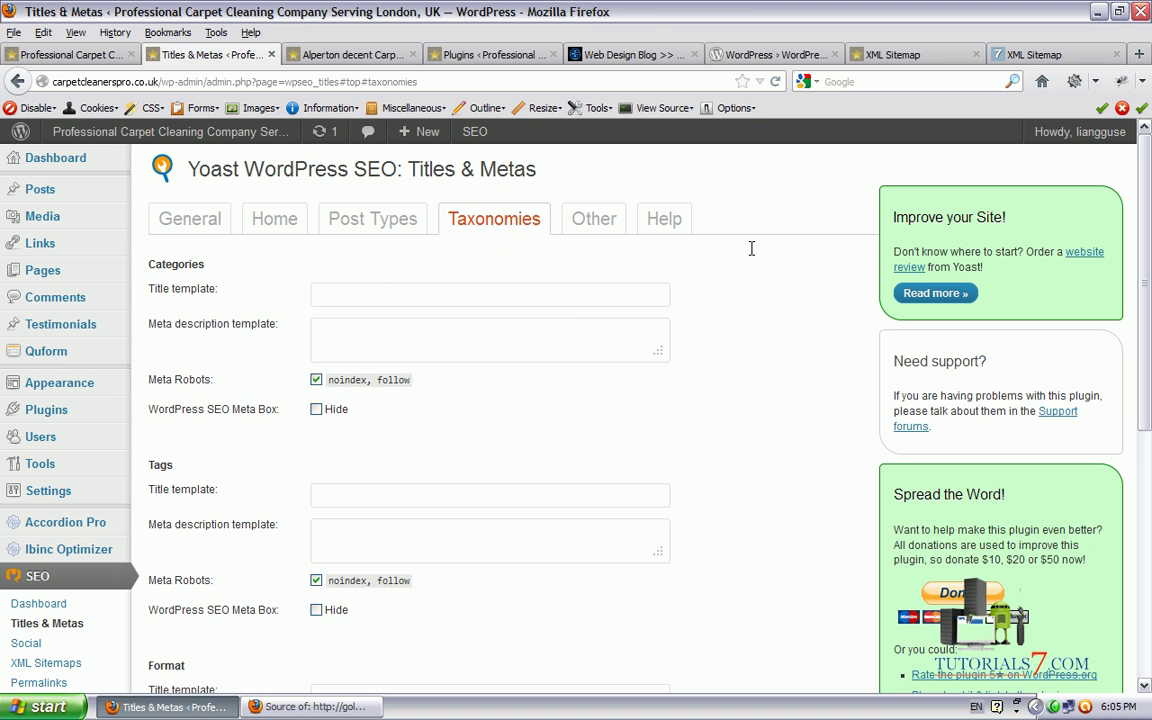
scroll(1139, 257, down, 2)
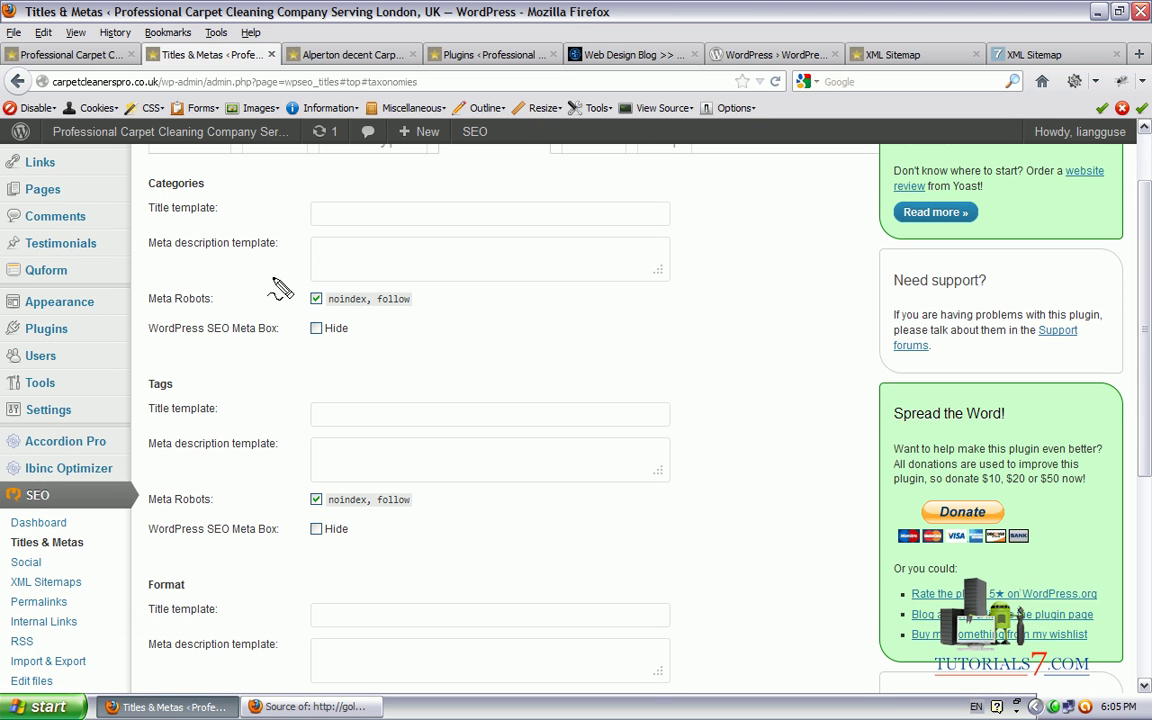
drag(282, 274, 375, 270)
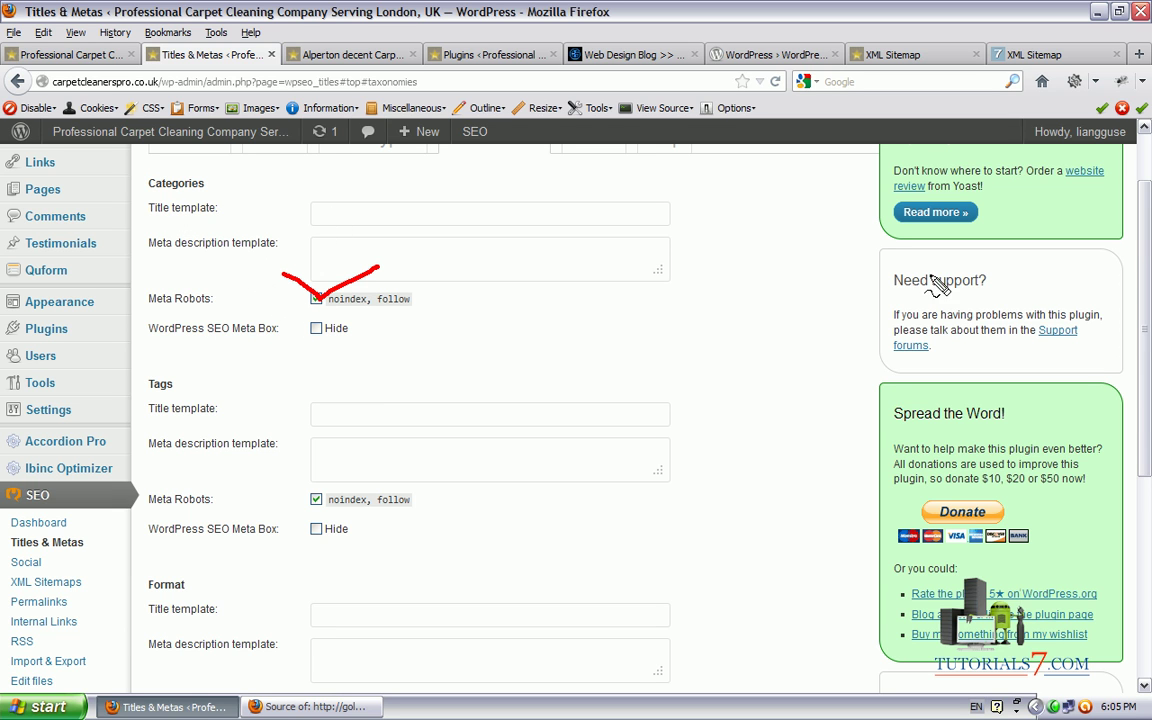
scroll(329, 350, down, 3)
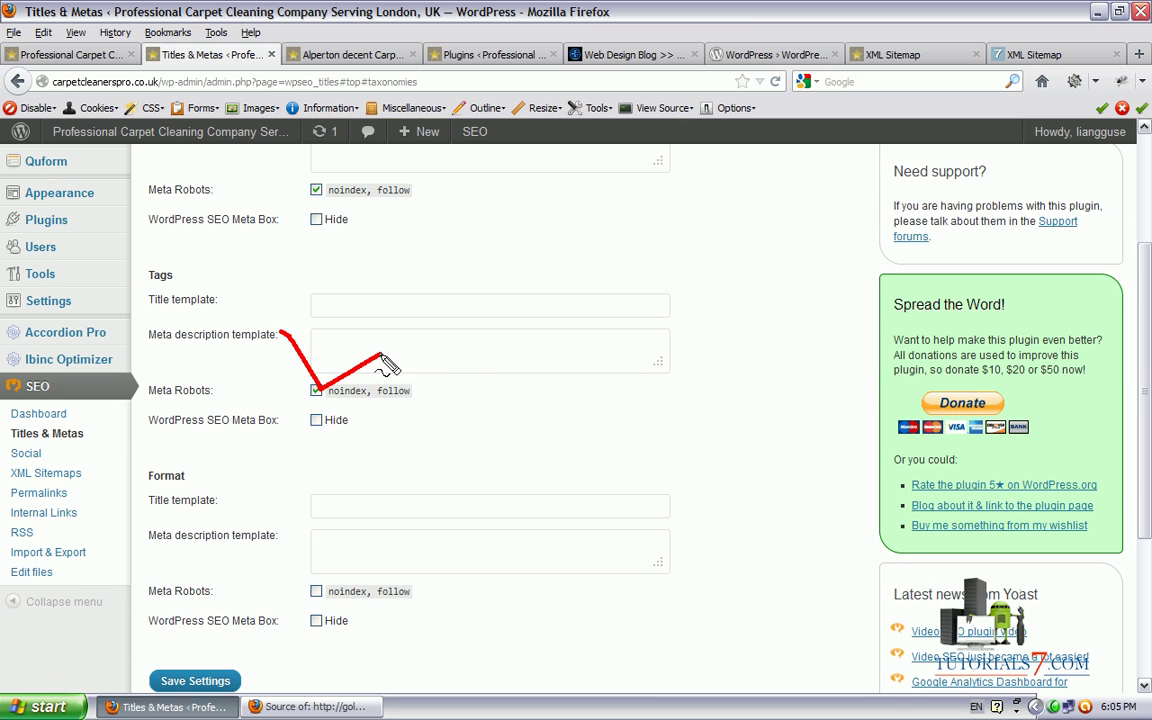
Examine the Meta Robots and WordPress SEO Meta Box options for the Tags and Format taxonomies.
scroll(453, 350, down, 1)
drag(1149, 350, 1148, 430)
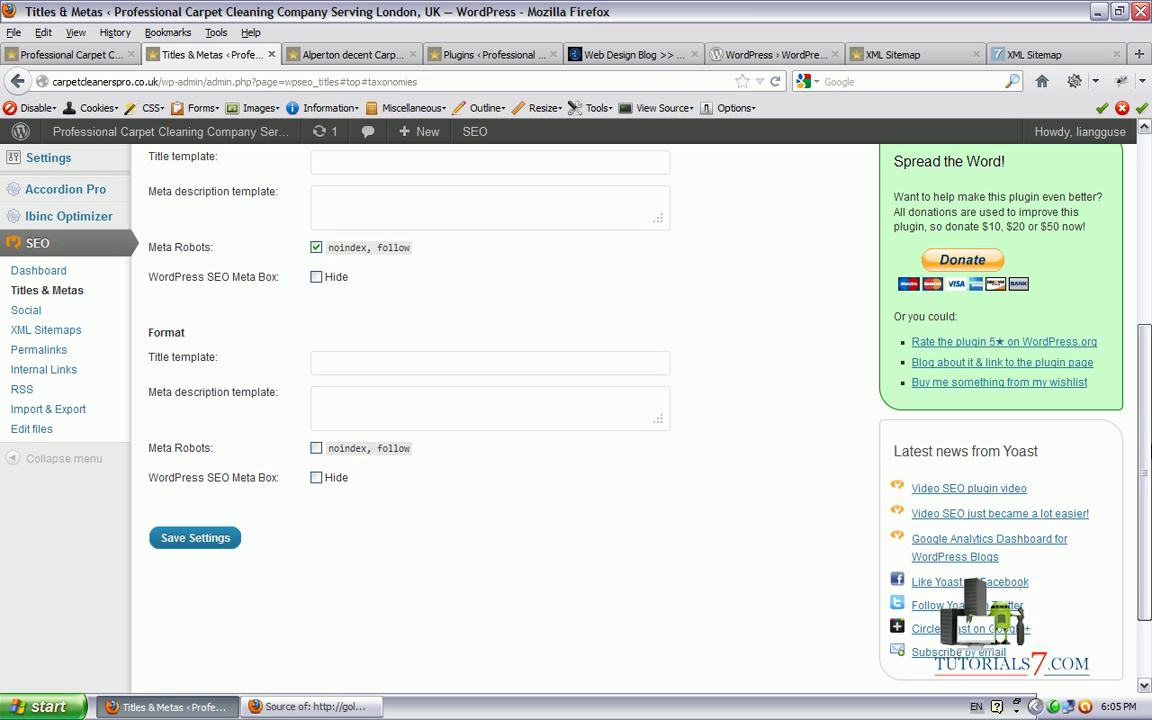
scroll(390, 572, up, 1)
mouse_move(264, 526)
mouse_down()
mouse_move(470, 463)
mouse_move(298, 515)
mouse_up()
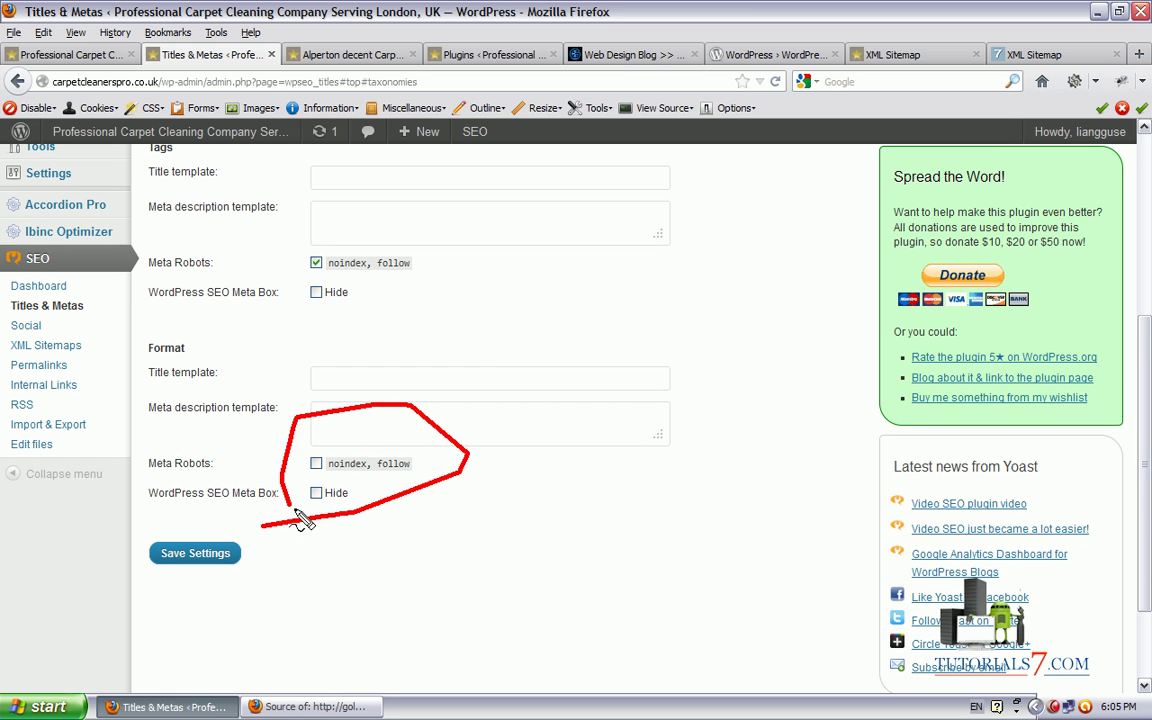
Open the Other settings of Titles & Metas and examine the Meta Robots and disable options for author and date archives.
scroll(1140, 420, up, 5)
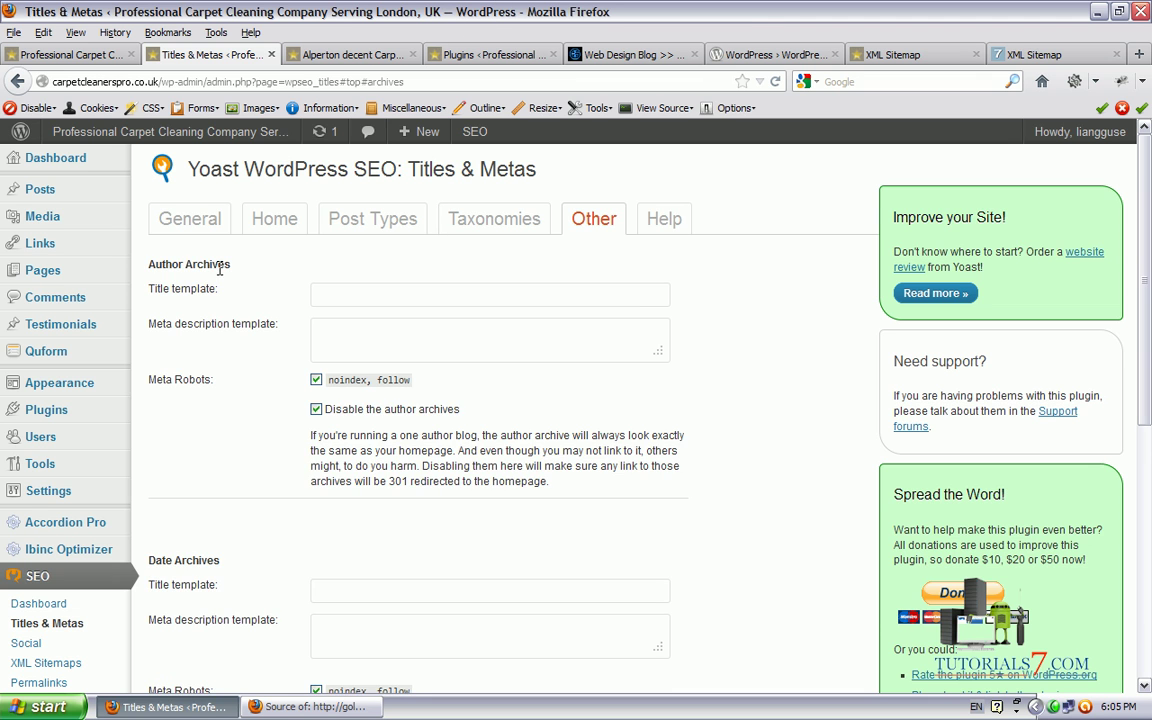
scroll(220, 268, down, 3)
mouse_move(295, 258)
mouse_down()
mouse_move(298, 340)
mouse_move(478, 322)
mouse_move(509, 257)
mouse_move(303, 260)
mouse_move(152, 152)
mouse_move(155, 215)
mouse_move(212, 205)
mouse_move(220, 192)
mouse_up()
mouse_move(298, 336)
mouse_down()
mouse_move(285, 395)
mouse_move(150, 555)
mouse_move(305, 478)
mouse_up()
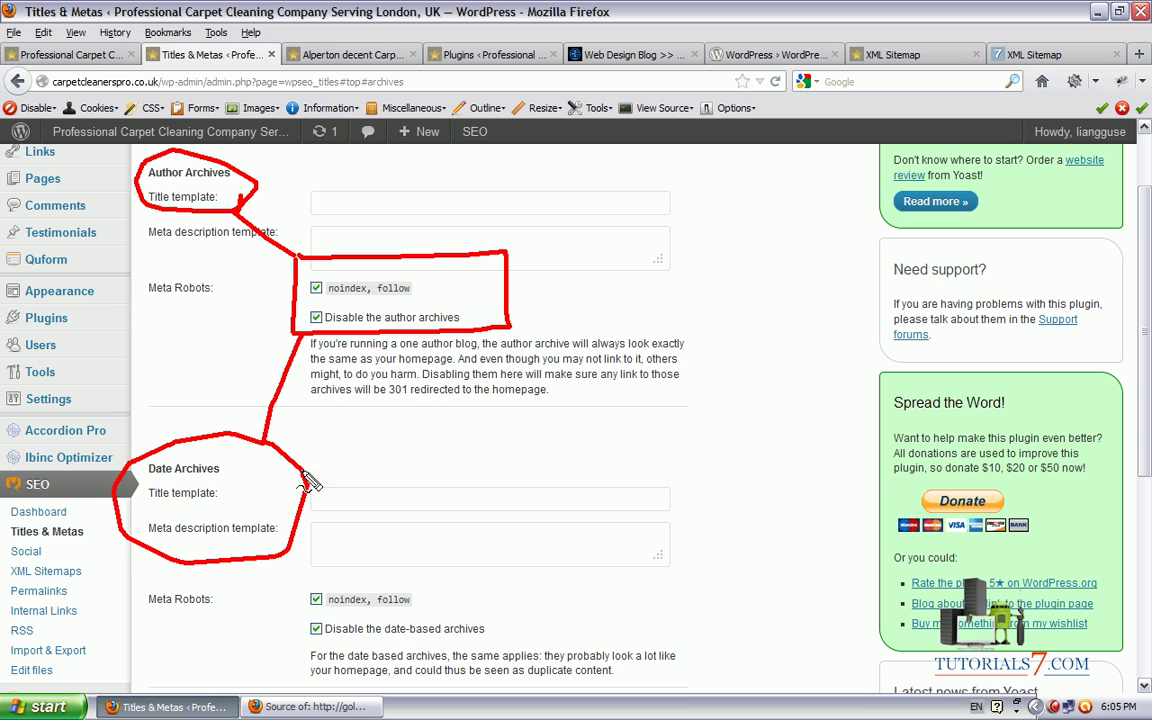
drag(466, 342, 405, 592)
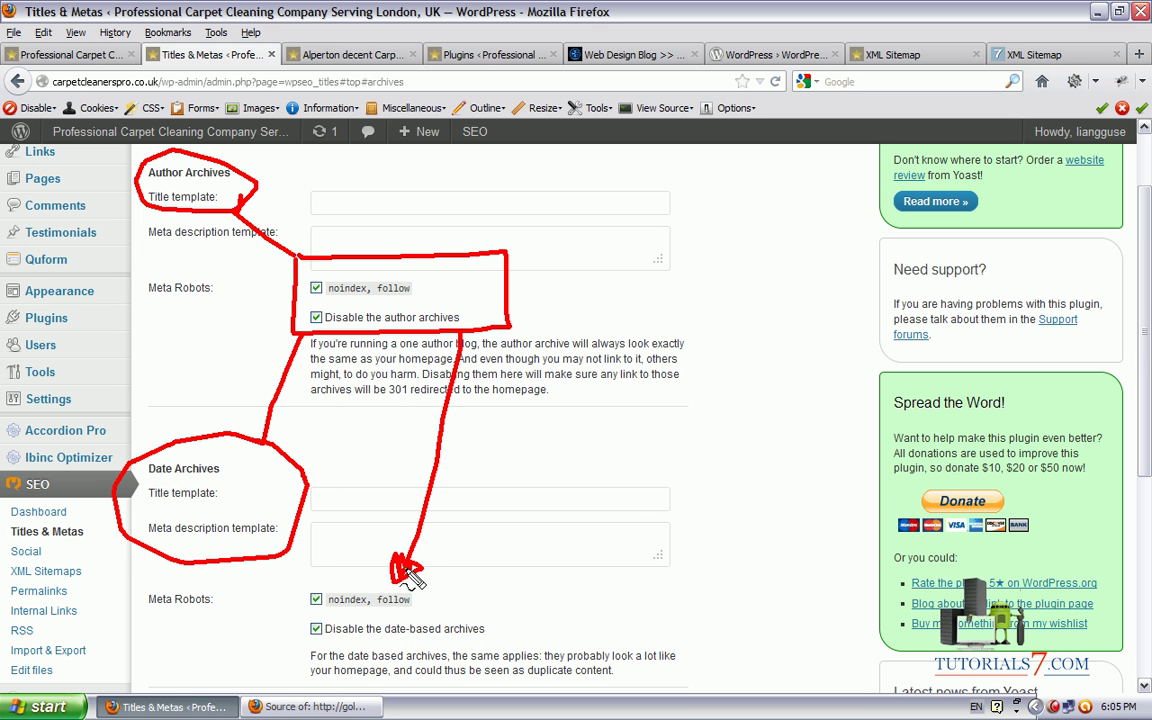
Open the Help section of Titles & Metas and examine the list of template variables such as %%date%% and %%title%%.
mouse_move(1150, 333)
mouse_down()
mouse_move(1148, 540)
mouse_move(1148, 160)
mouse_up()
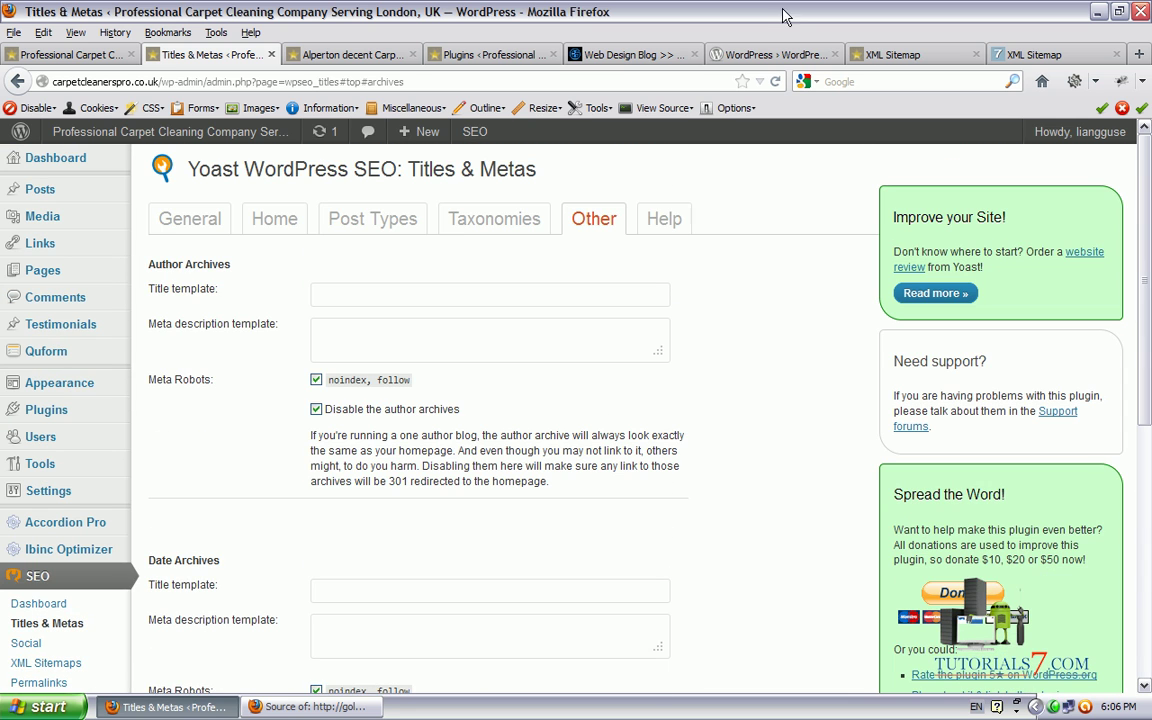
click(673, 226)
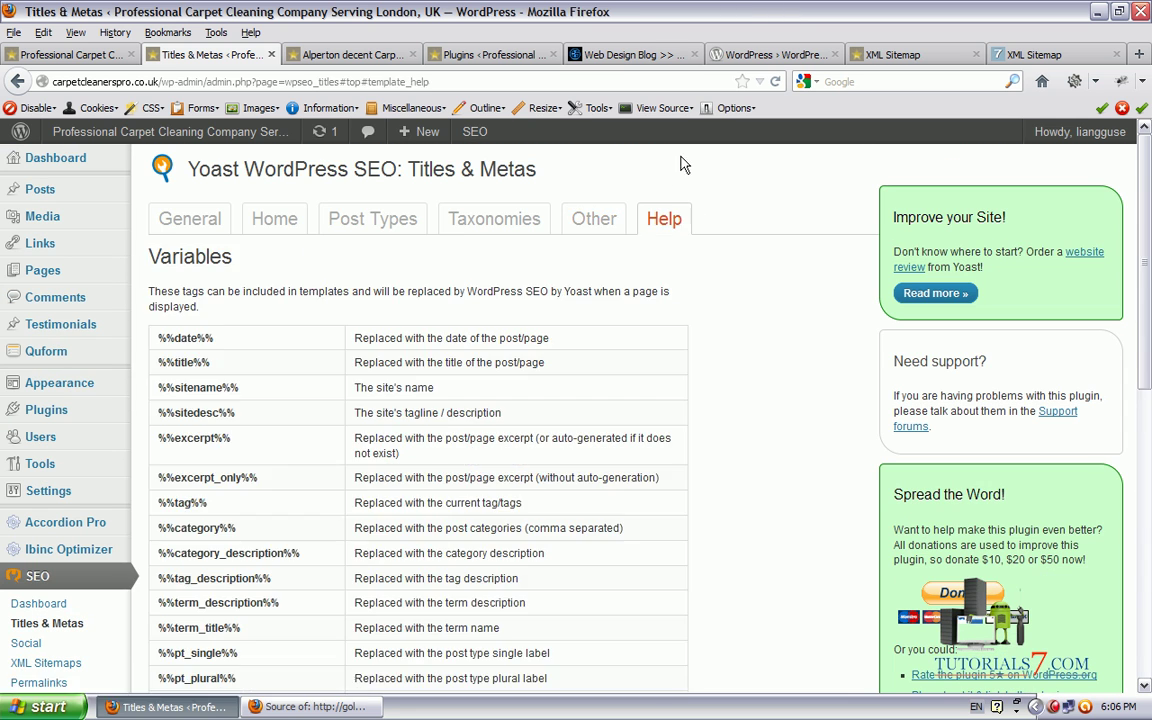
scroll(268, 333, down, 2)
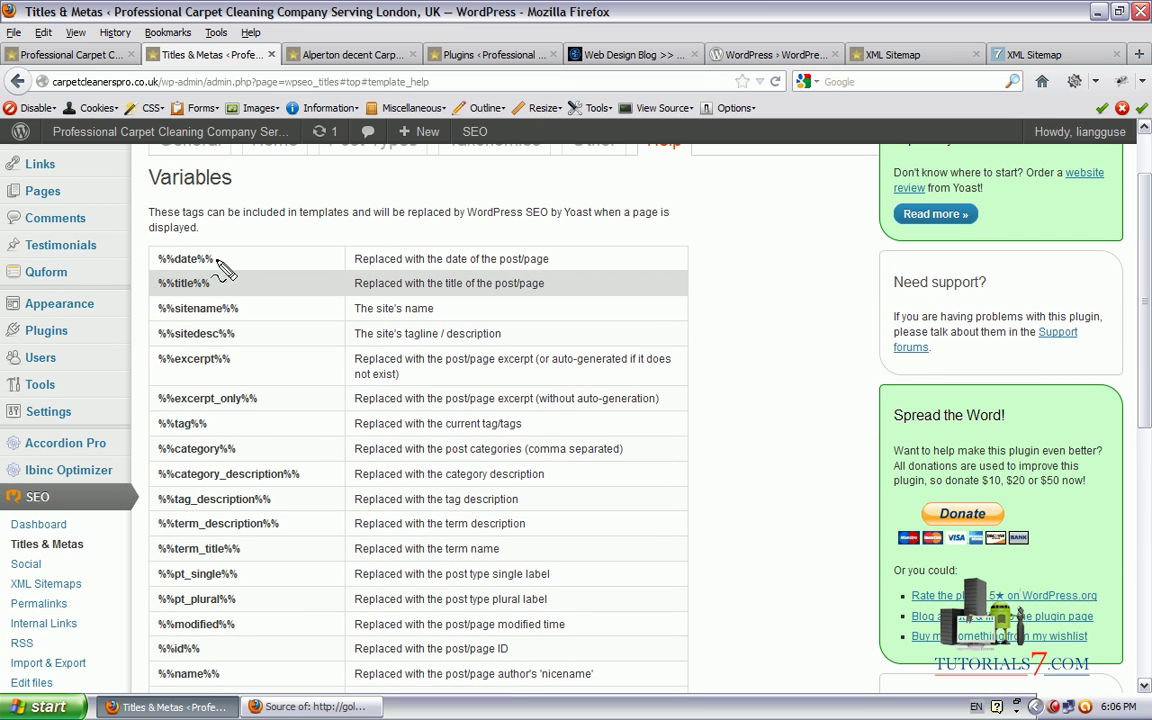
mouse_move(190, 235)
mouse_down()
mouse_move(125, 420)
mouse_move(232, 670)
mouse_move(235, 232)
mouse_move(184, 250)
mouse_up()
mouse_move(1144, 270)
mouse_down()
mouse_move(1149, 380)
mouse_move(1149, 367)
mouse_up()
Open the plugin's Social settings and examine the Add OpenGraph meta data option under Facebook OpenGraph.
click(30, 380)
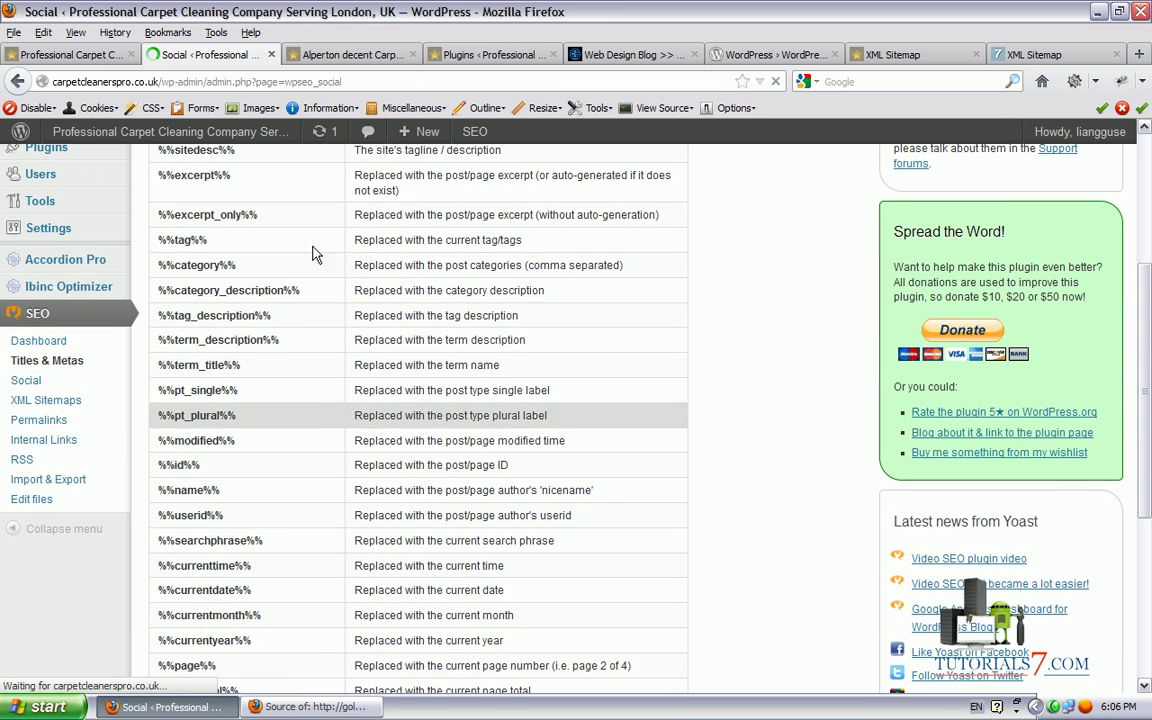
scroll(1149, 180, down, 1)
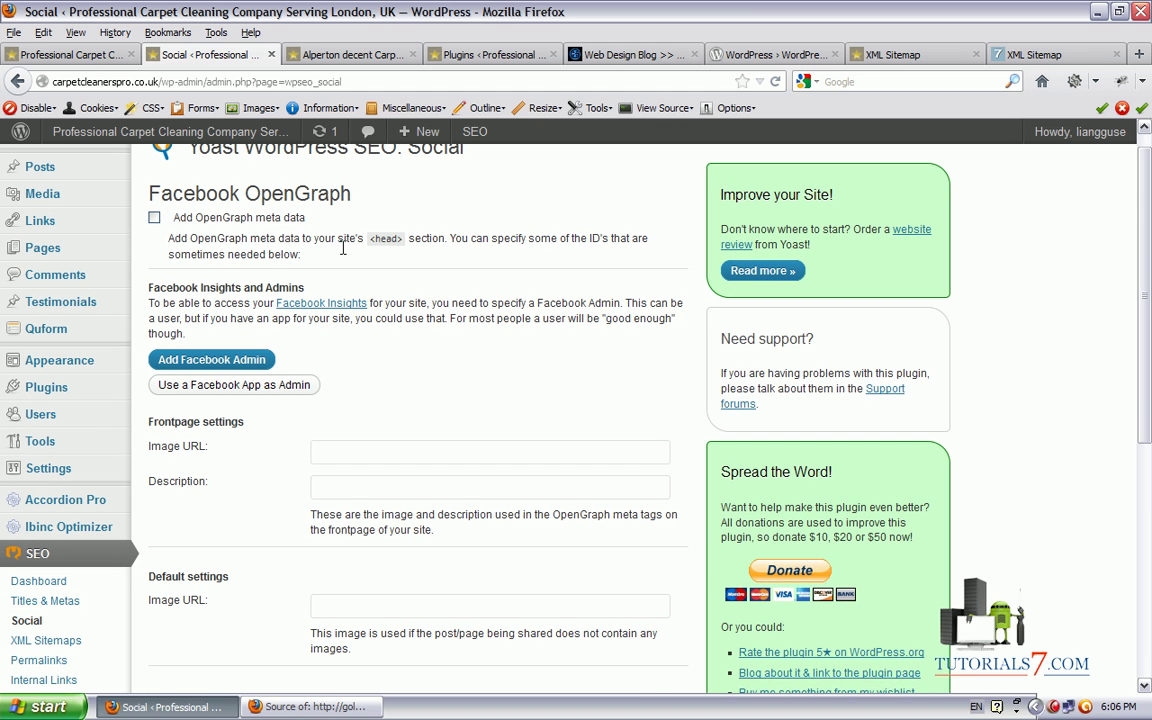
mouse_move(146, 220)
mouse_down()
mouse_move(300, 222)
mouse_move(252, 205)
mouse_move(150, 236)
mouse_up()
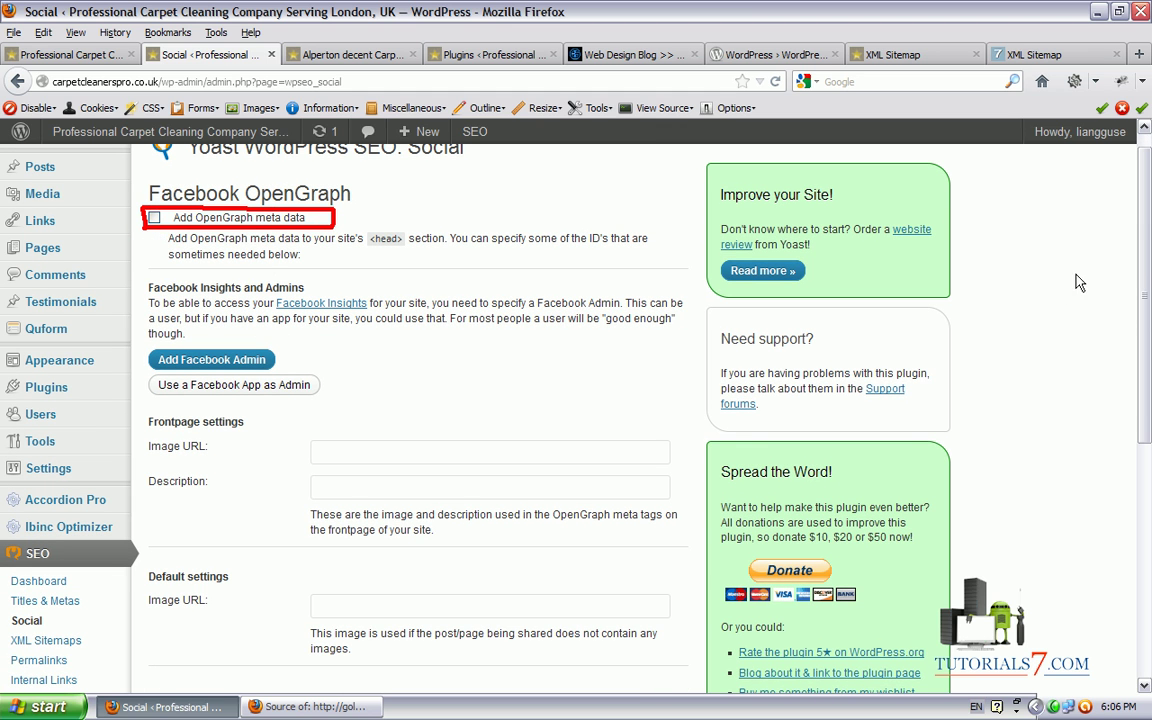
Examine the Twitter section of the Social settings with its Add Twitter card meta data option.
drag(1148, 243, 1148, 415)
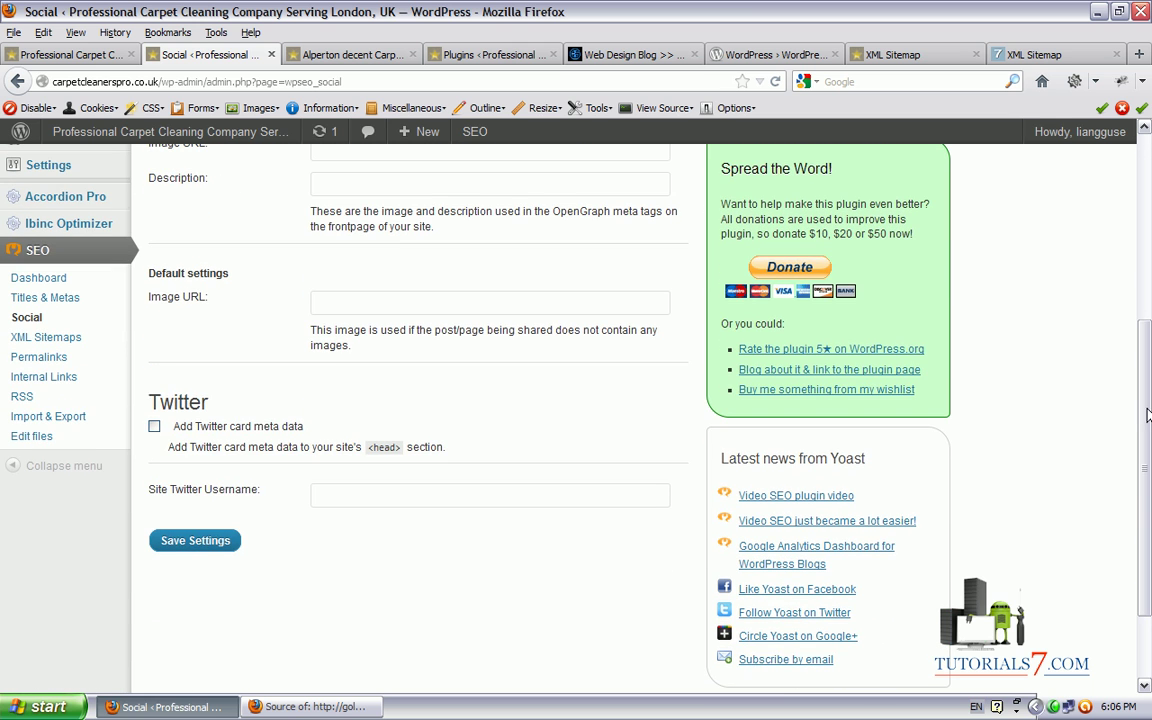
mouse_move(141, 390)
mouse_down()
mouse_move(125, 445)
mouse_move(352, 452)
mouse_move(150, 385)
mouse_move(122, 400)
mouse_up()
mouse_move(358, 395)
mouse_down()
mouse_move(455, 372)
mouse_move(468, 468)
mouse_move(447, 467)
mouse_up()
mouse_move(150, 468)
mouse_down()
mouse_move(150, 504)
mouse_move(288, 504)
mouse_move(152, 472)
mouse_up()
key(Escape)
Open the plugin's XML Sitemaps settings and examine the option that enables XML sitemap functionality.
mouse_move(1146, 417)
mouse_down()
mouse_move(1149, 312)
mouse_move(1150, 375)
mouse_up()
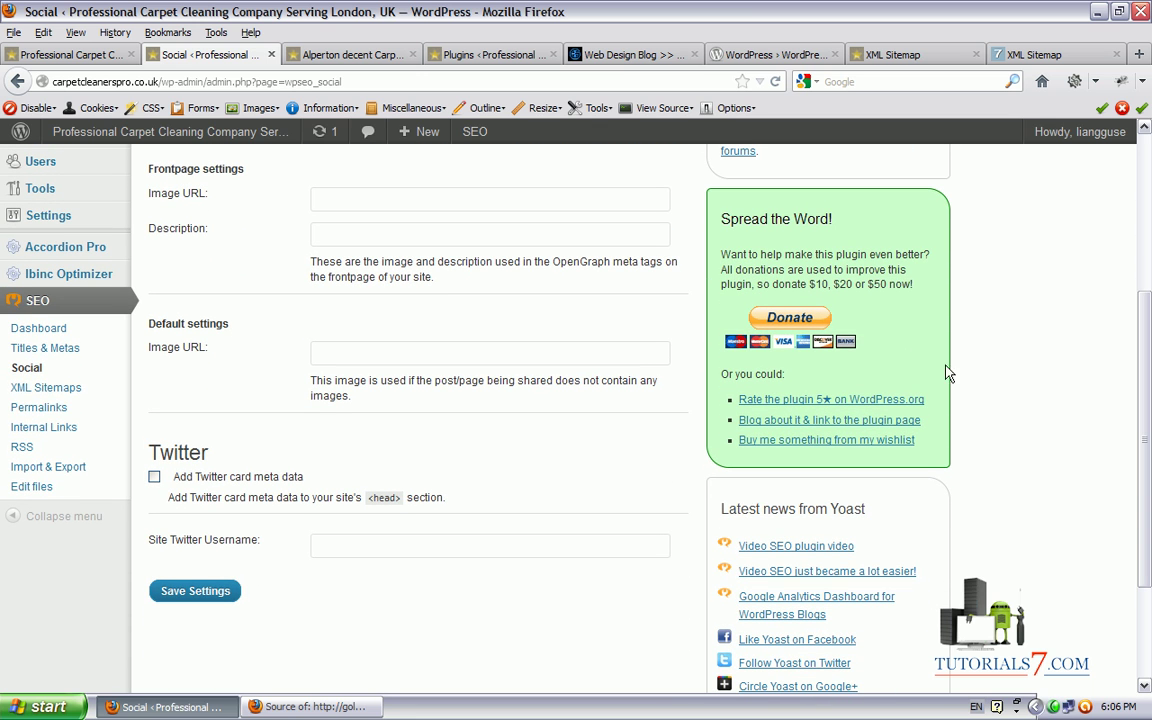
click(22, 387)
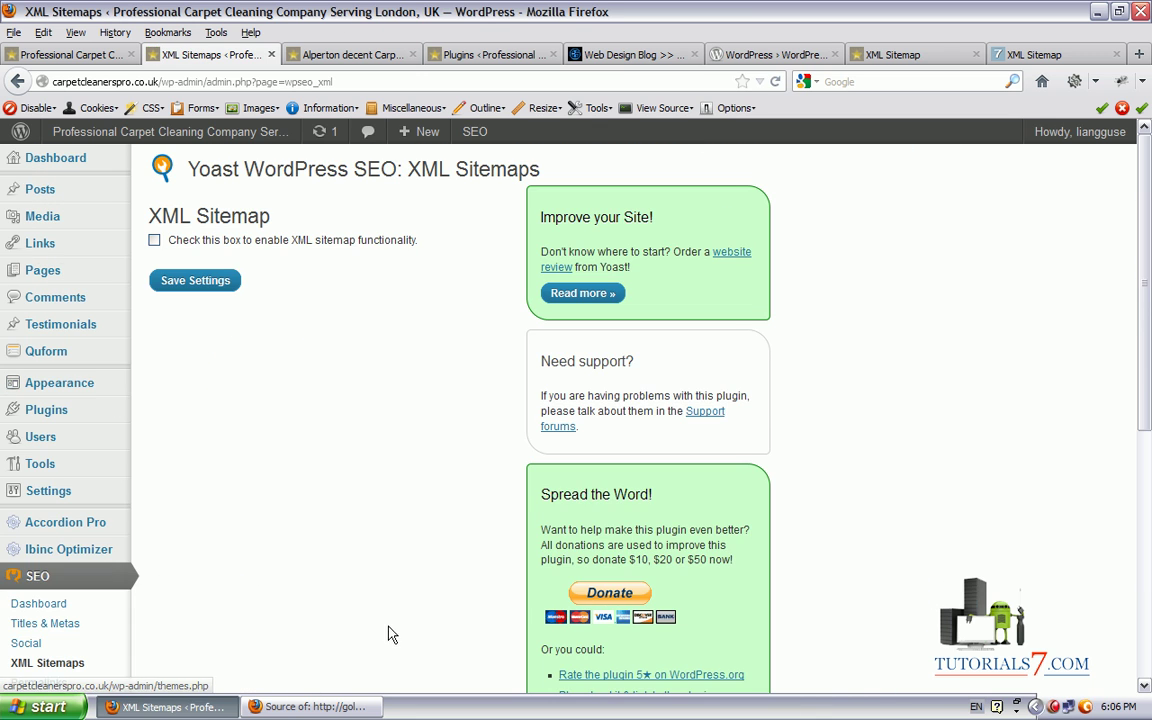
mouse_move(133, 200)
mouse_down()
mouse_move(330, 184)
mouse_move(525, 202)
mouse_move(340, 152)
mouse_move(150, 158)
mouse_up()
mouse_move(410, 622)
mouse_down()
mouse_move(178, 320)
mouse_move(345, 205)
mouse_move(113, 270)
mouse_move(174, 320)
mouse_up()
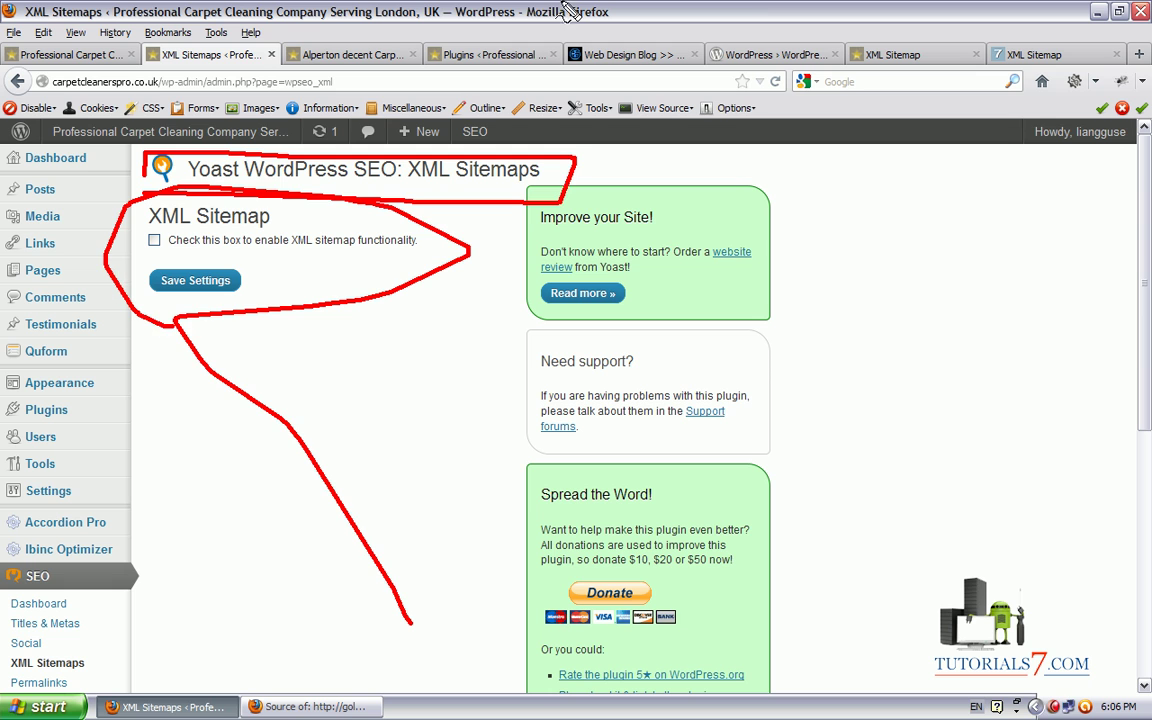
key(Escape)
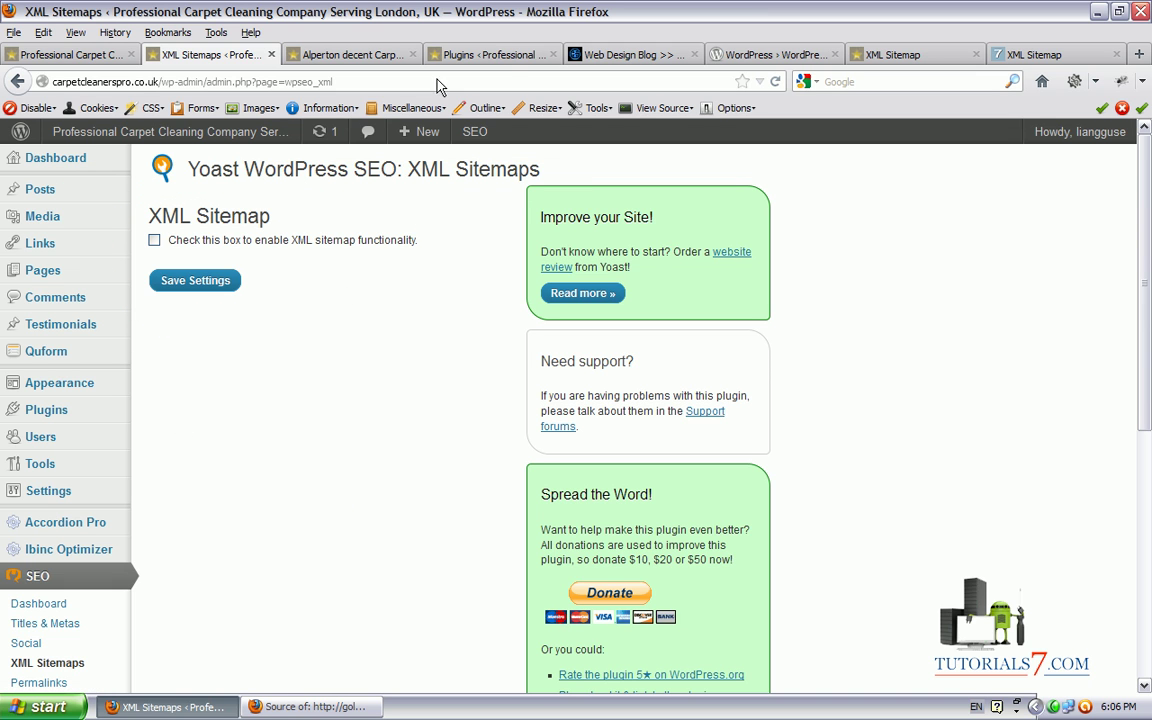
Examine the URL list in the carpet cleaning site's sitemap.xml and return to the XML Sitemaps settings.
click(883, 54)
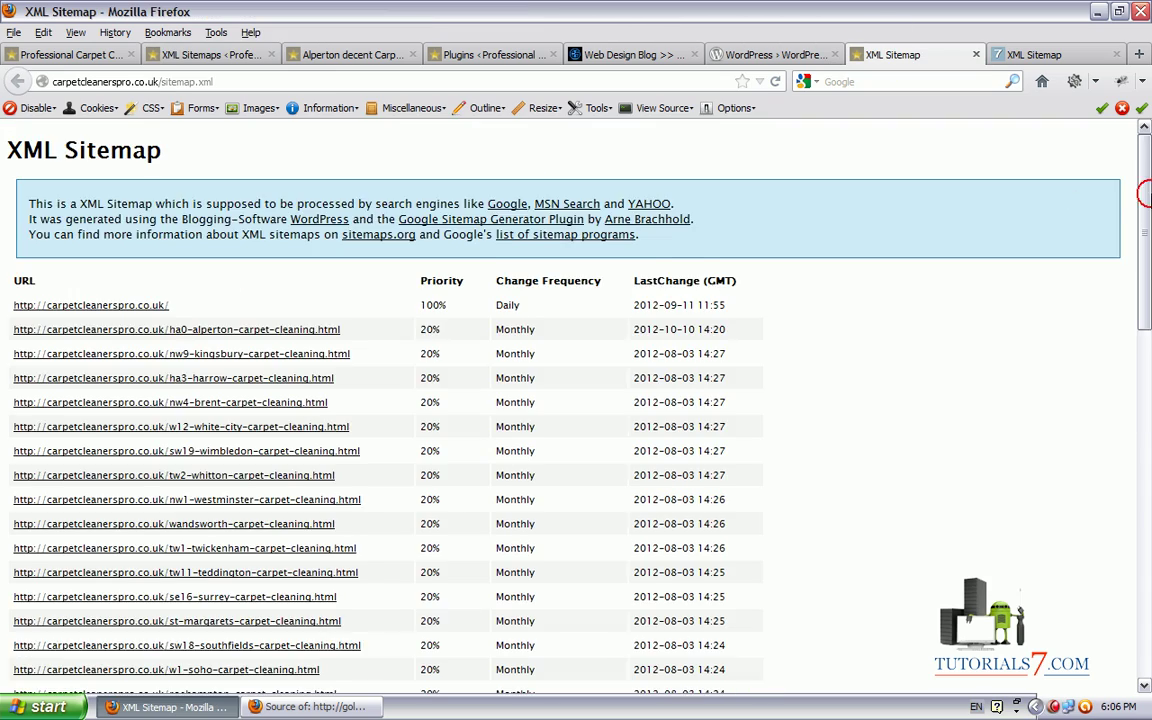
scroll(1073, 201, down, 11)
scroll(576, 400, down, 5)
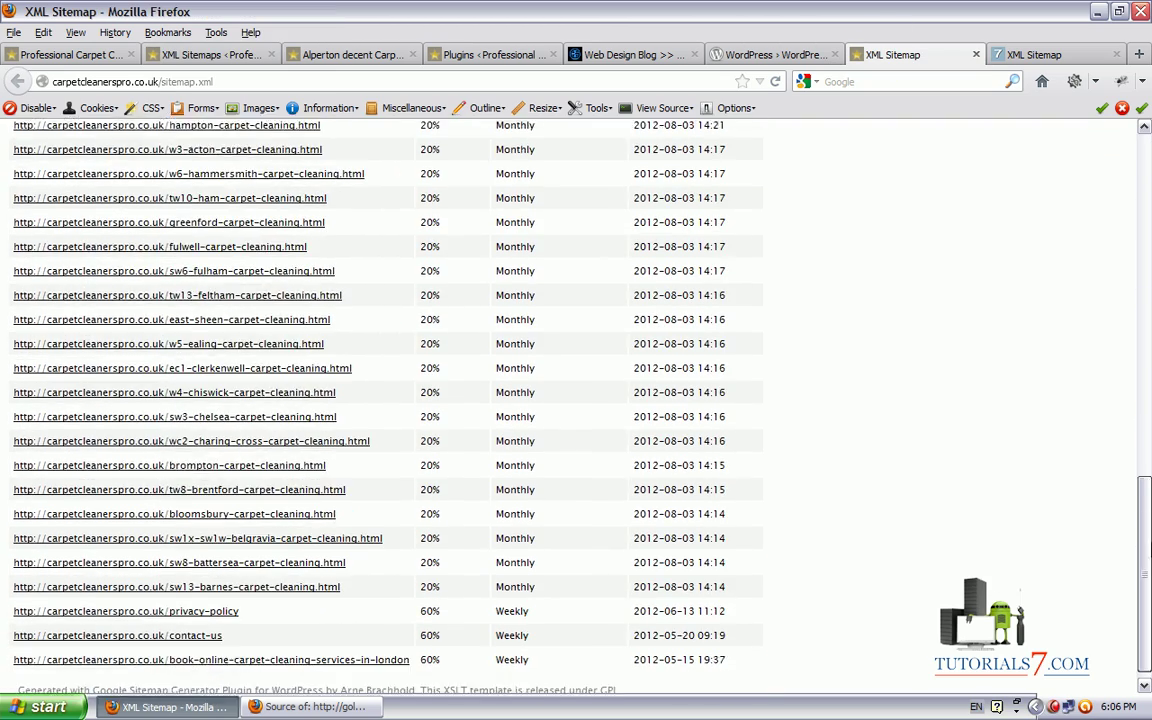
scroll(686, 313, up, 13)
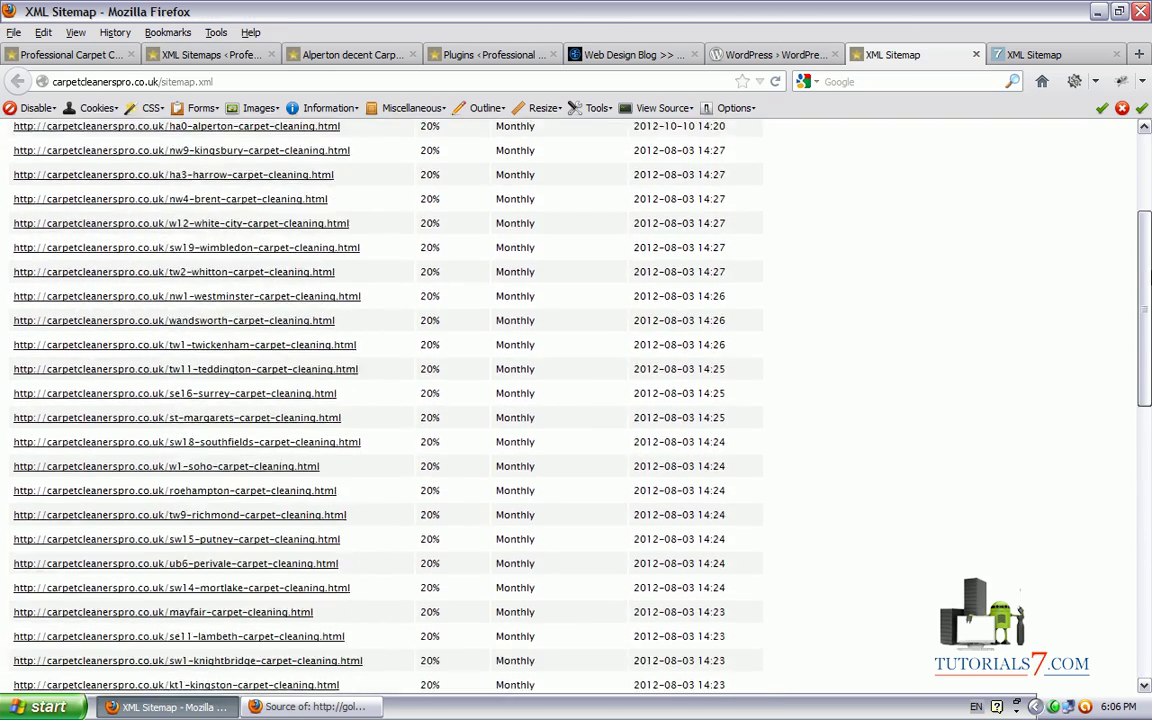
mouse_move(300, 138)
mouse_down()
mouse_move(130, 150)
mouse_move(45, 620)
mouse_move(250, 120)
mouse_move(342, 140)
mouse_up()
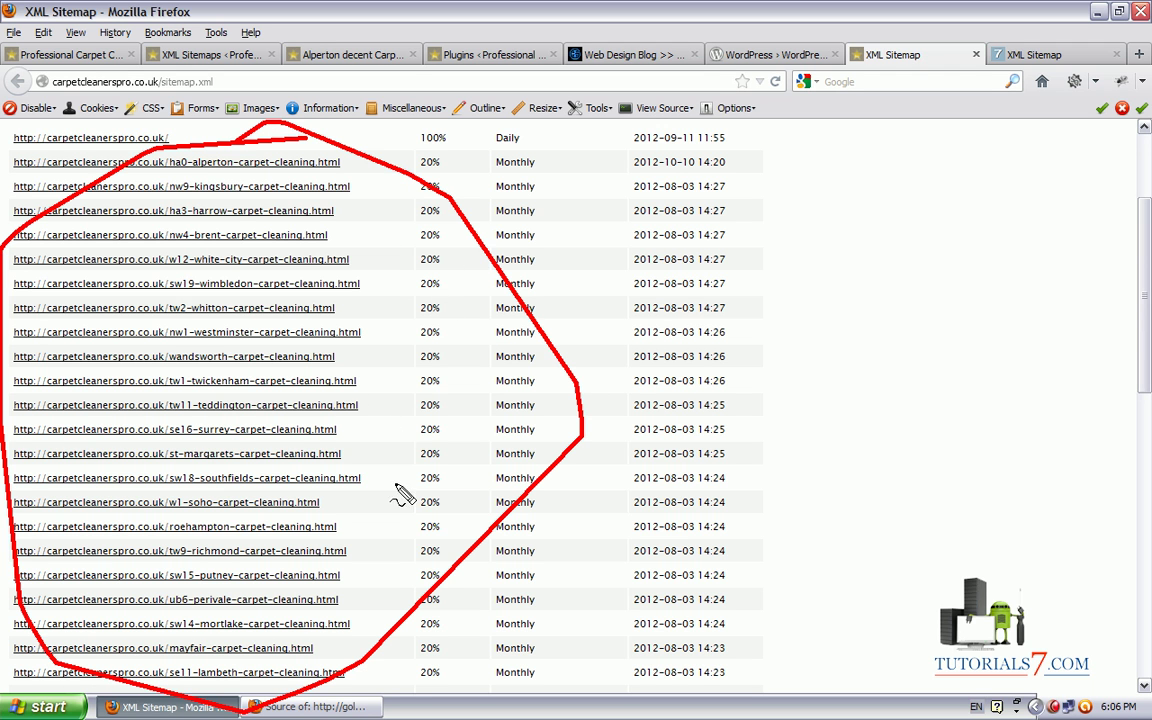
key(Escape)
drag(1150, 480, 1146, 200)
click(200, 56)
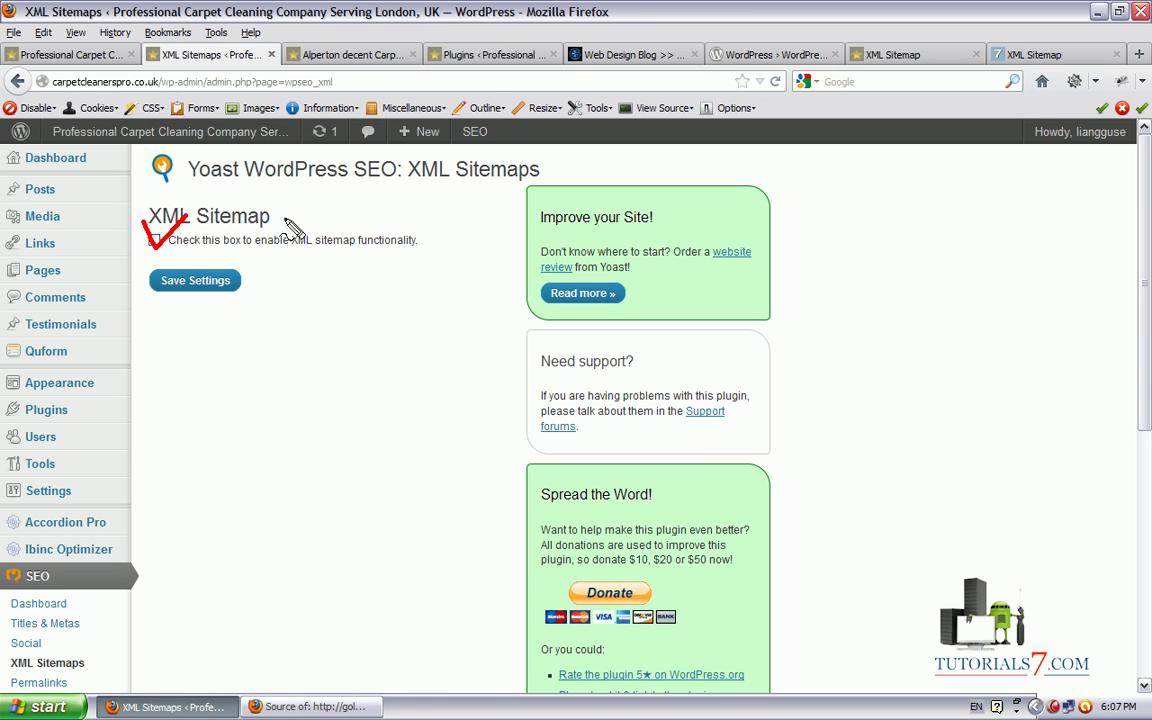
View the tutorials7.com sitemap index with its post and page sitemaps, and open post-sitemap.xml.
click(1025, 55)
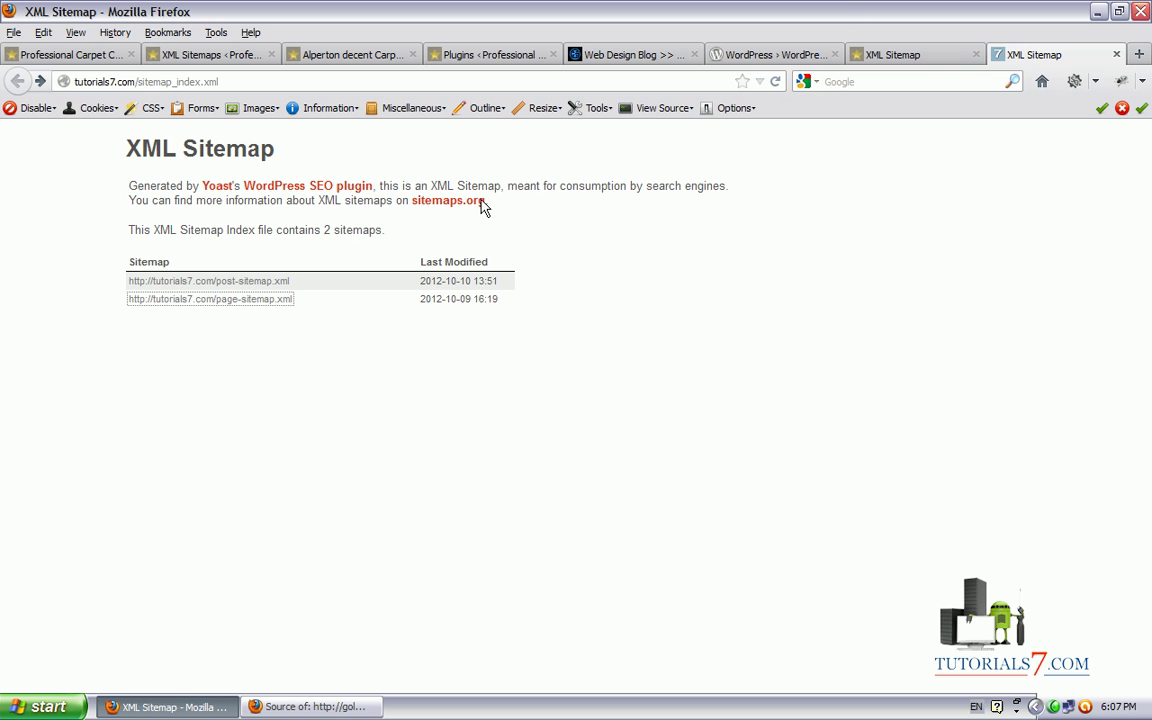
mouse_move(340, 481)
mouse_down()
mouse_move(411, 604)
mouse_move(228, 328)
mouse_move(309, 301)
mouse_move(116, 321)
mouse_move(257, 329)
mouse_move(280, 302)
mouse_move(193, 232)
mouse_move(113, 284)
mouse_up()
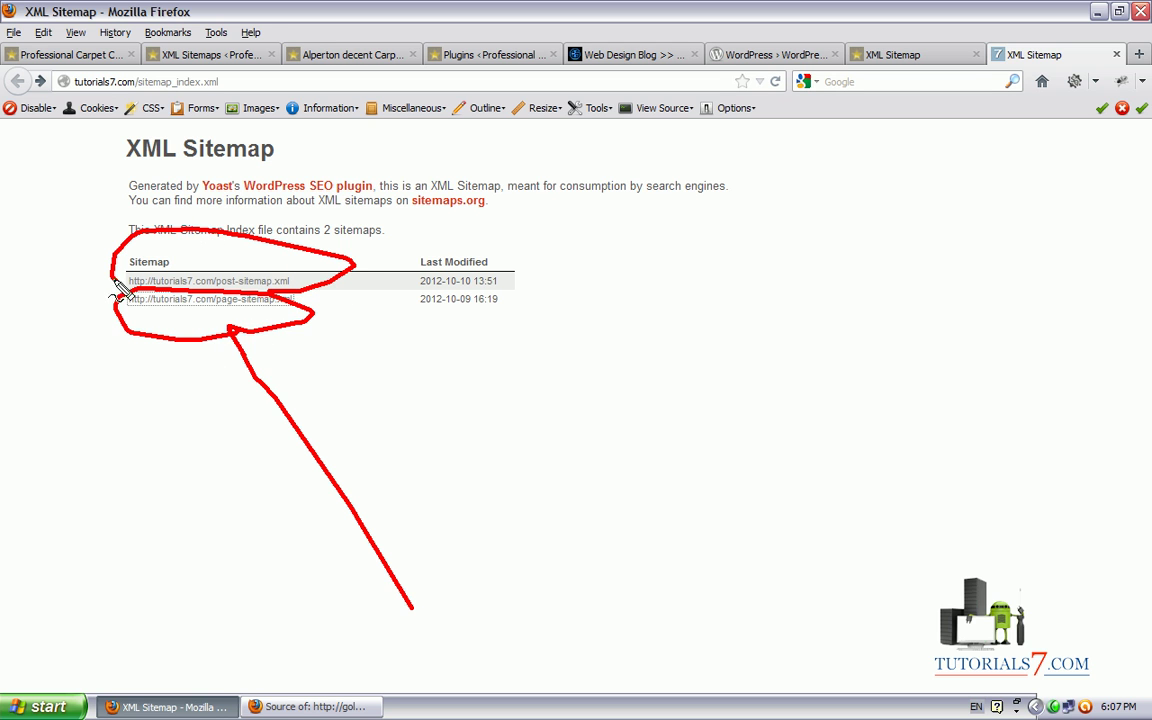
key(Escape)
click(229, 283)
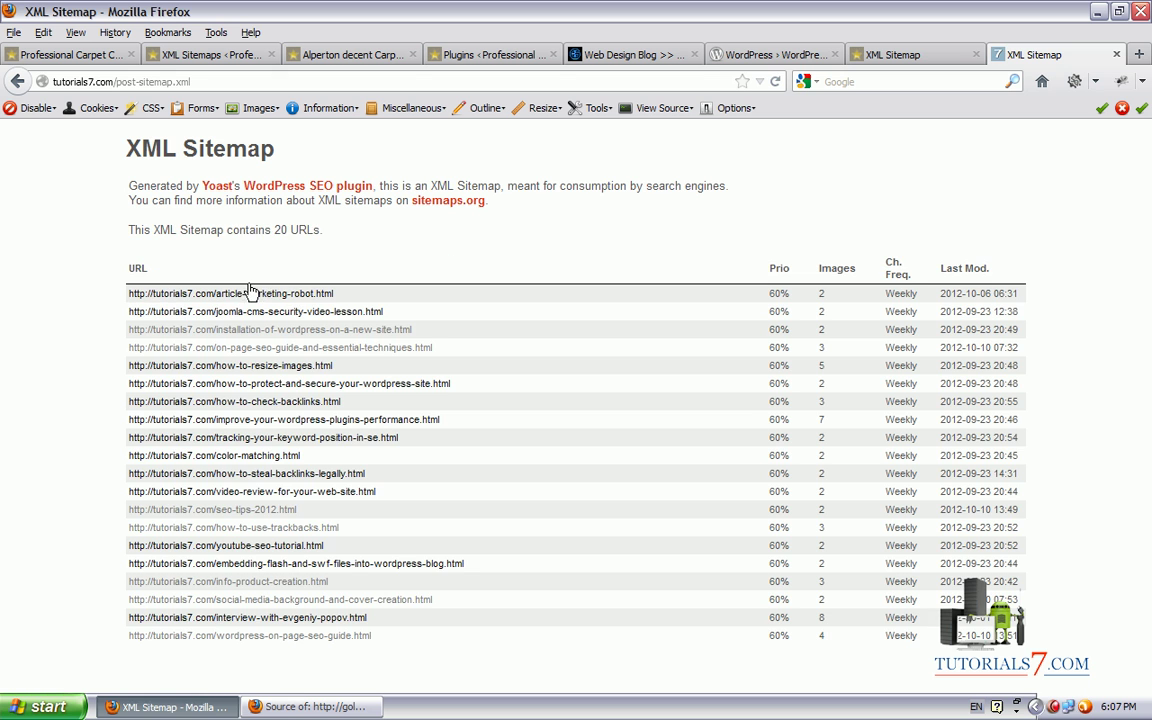
Examine the priority, images and change frequency columns of the tutorials7.com post sitemap.
drag(1142, 196, 1102, 276)
click(854, 197)
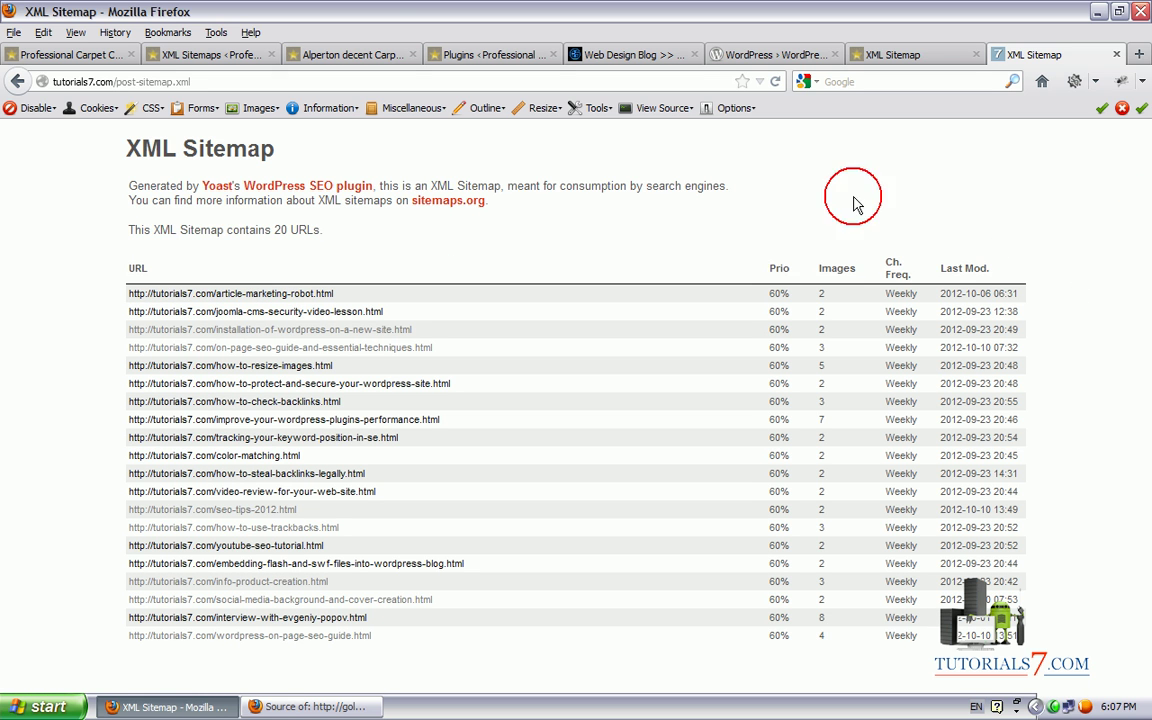
mouse_move(753, 247)
mouse_down()
mouse_move(748, 442)
mouse_move(812, 625)
mouse_move(815, 310)
mouse_up()
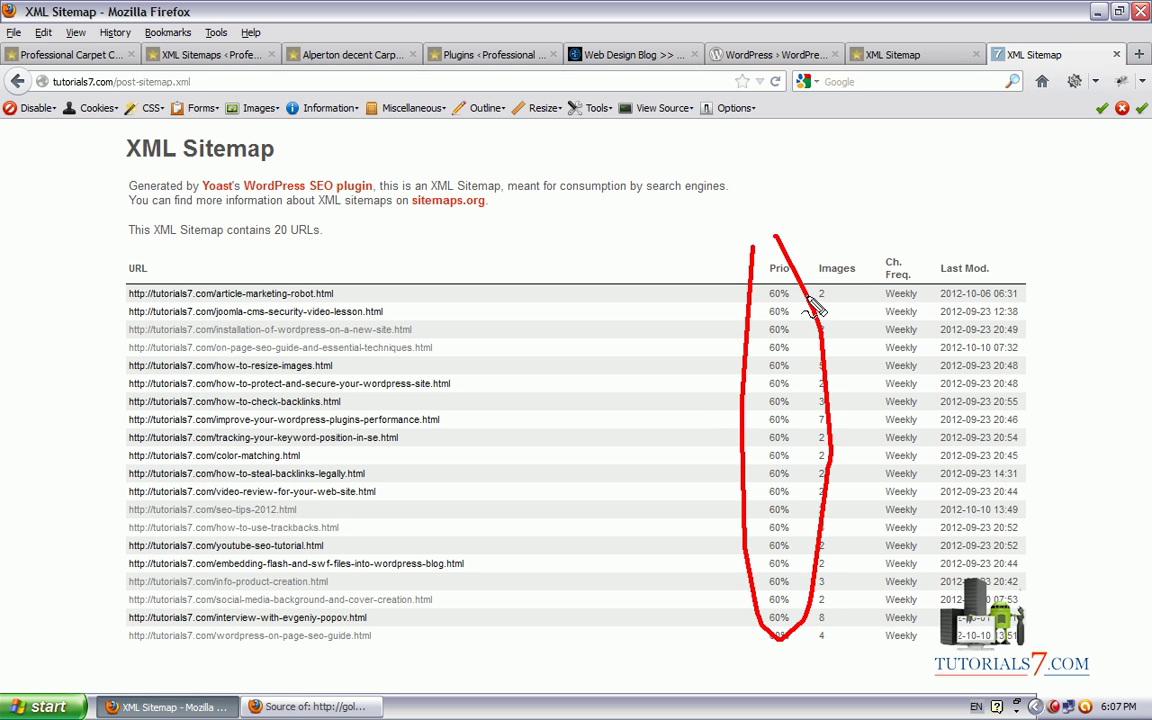
key(e)
mouse_move(813, 247)
mouse_down()
mouse_move(792, 545)
mouse_move(845, 648)
mouse_move(833, 262)
mouse_up()
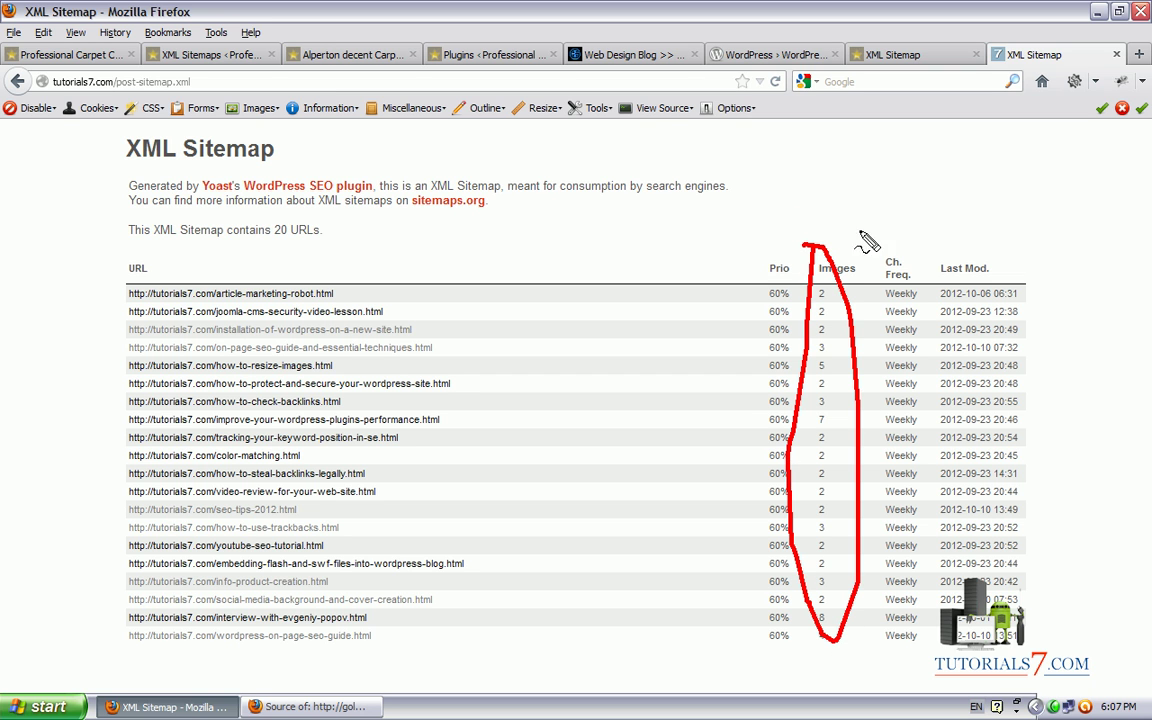
mouse_move(876, 244)
mouse_down()
mouse_move(905, 643)
mouse_move(956, 231)
mouse_move(880, 243)
mouse_up()
key(Escape)
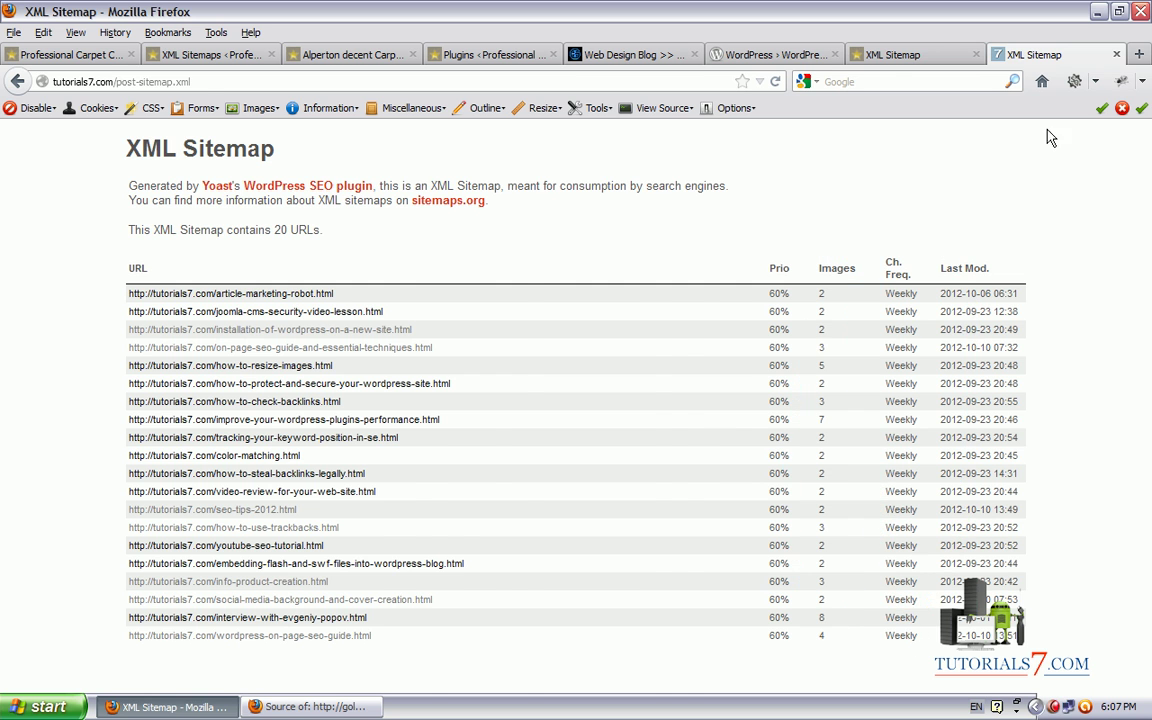
Compare the carpet cleaning site's sitemap with the Yoast-generated tutorials7.com post sitemap.
click(930, 54)
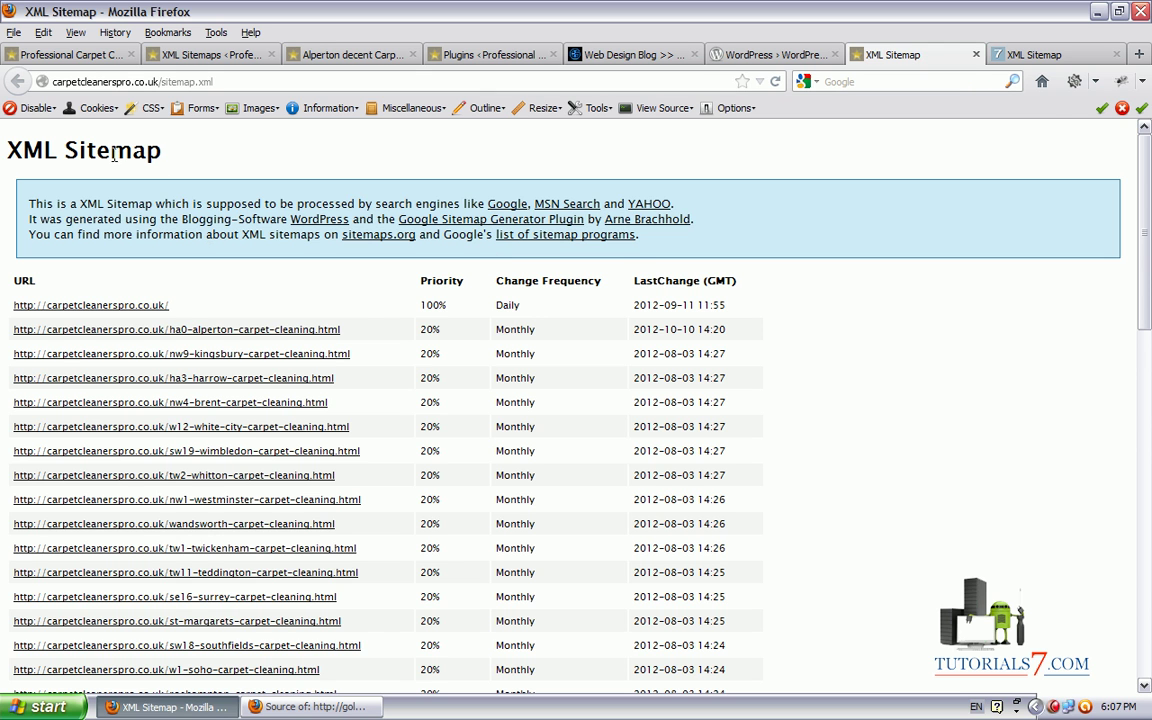
click(1015, 54)
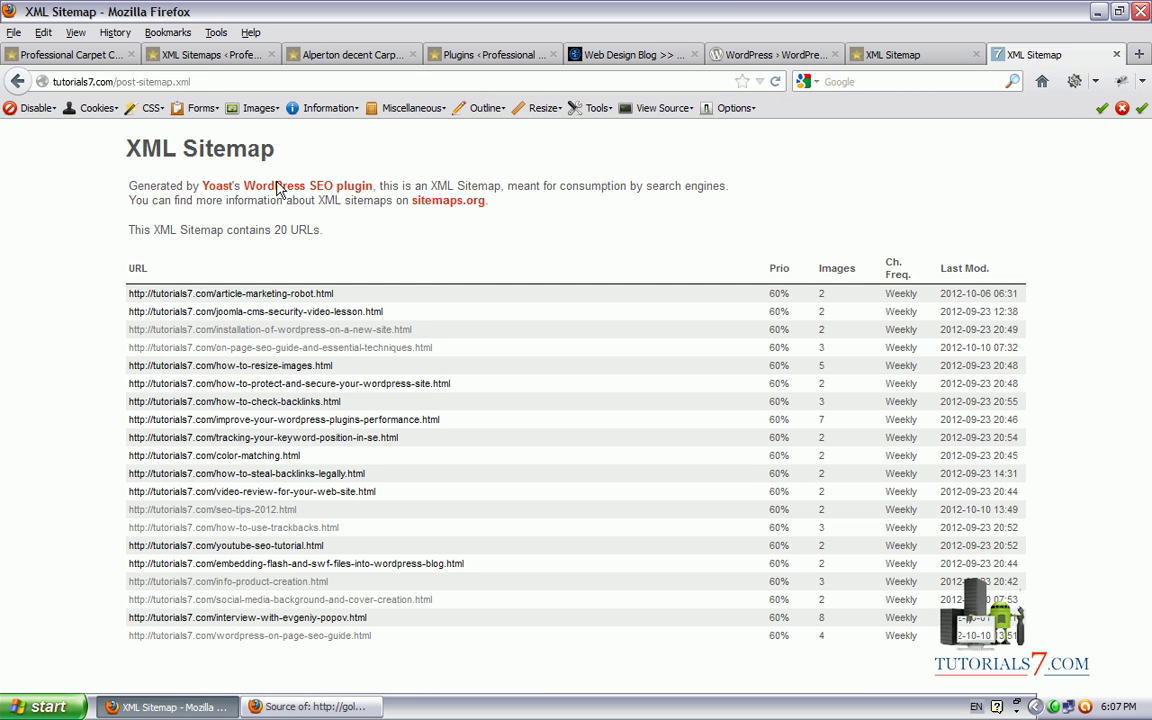
mouse_move(125, 166)
mouse_down()
mouse_move(285, 150)
mouse_move(115, 135)
mouse_move(125, 150)
mouse_up()
key(Escape)
Return to the carpet cleaning site's XML Sitemaps settings and review the XML Sitemap section again.
drag(210, 50, 200, 42)
click(195, 54)
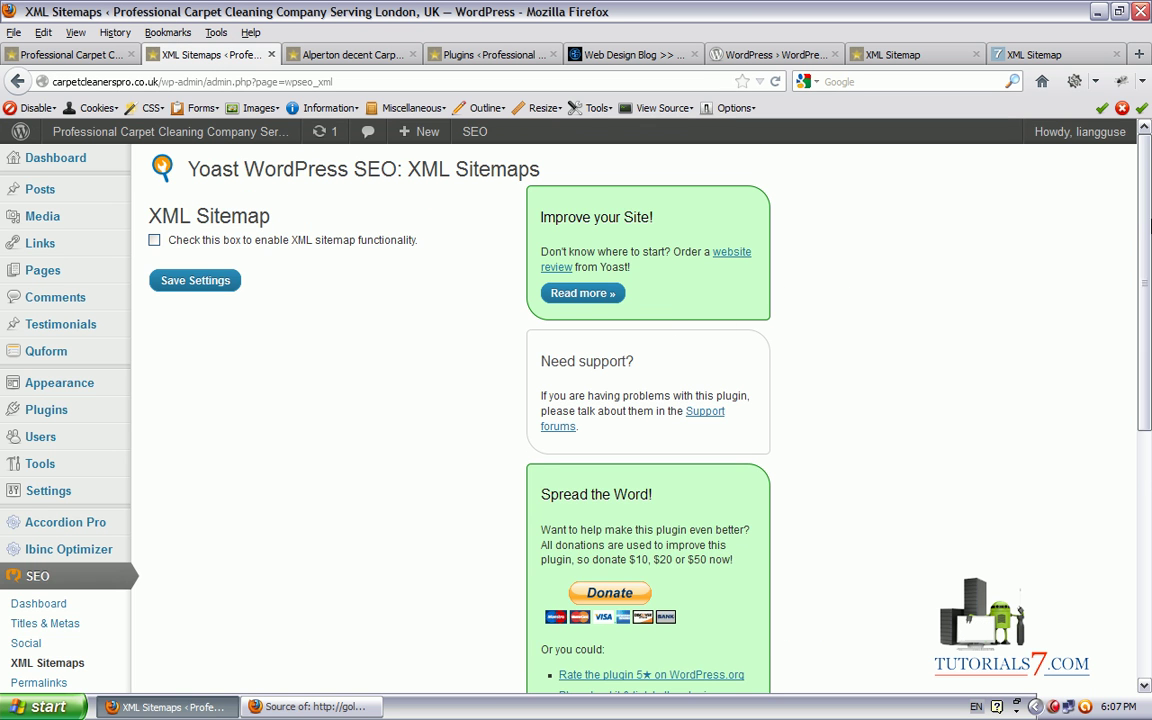
scroll(605, 290, down, 3)
scroll(197, 166, up, 2)
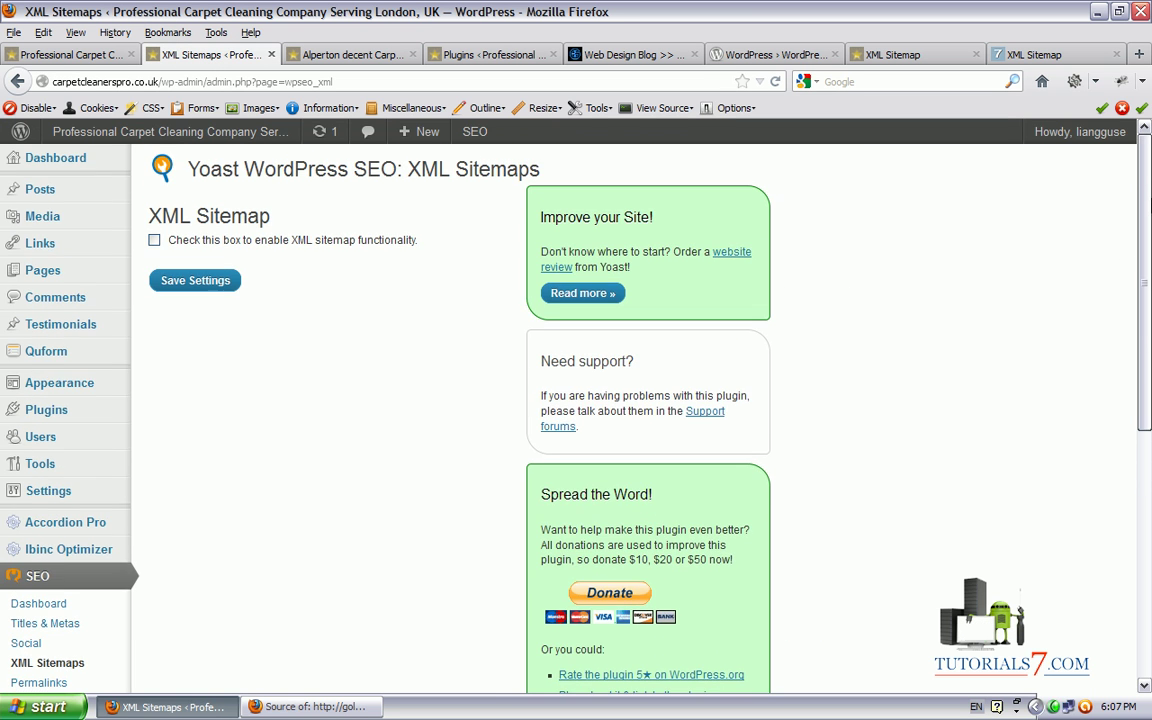
mouse_move(177, 185)
mouse_down()
mouse_move(340, 186)
mouse_move(415, 152)
mouse_move(140, 160)
mouse_move(150, 305)
mouse_move(415, 190)
mouse_up()
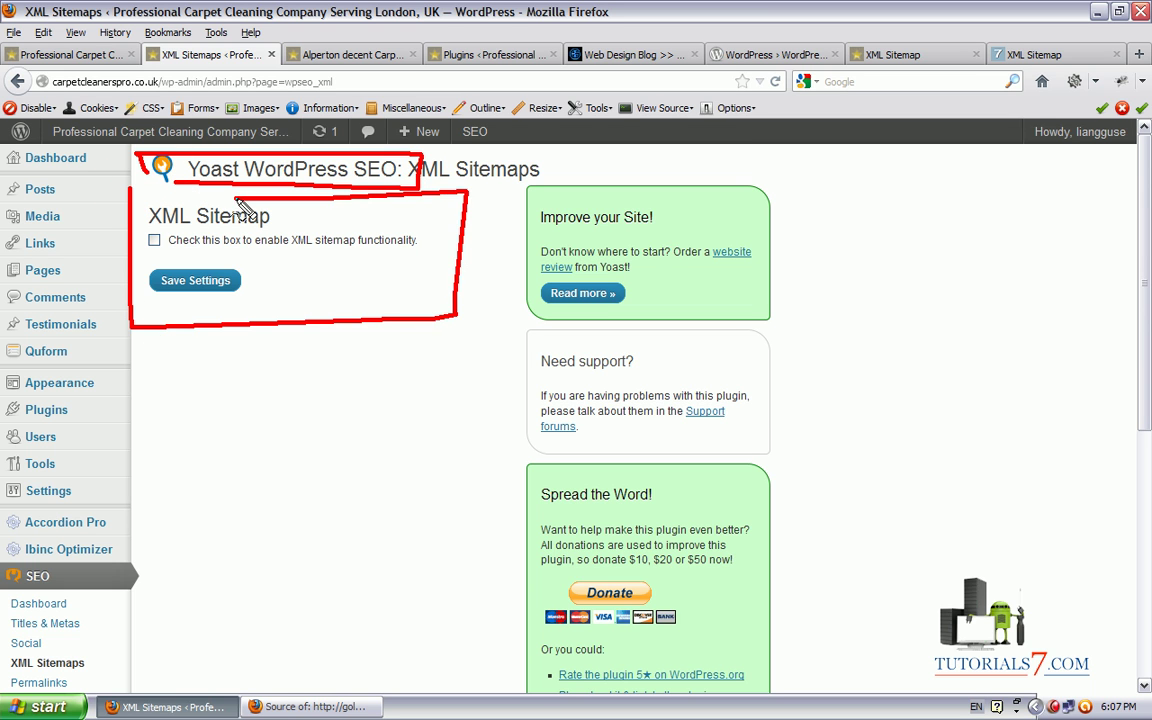
key(Escape)
Open the plugin's Permalinks settings.
scroll(1148, 248, down, 5)
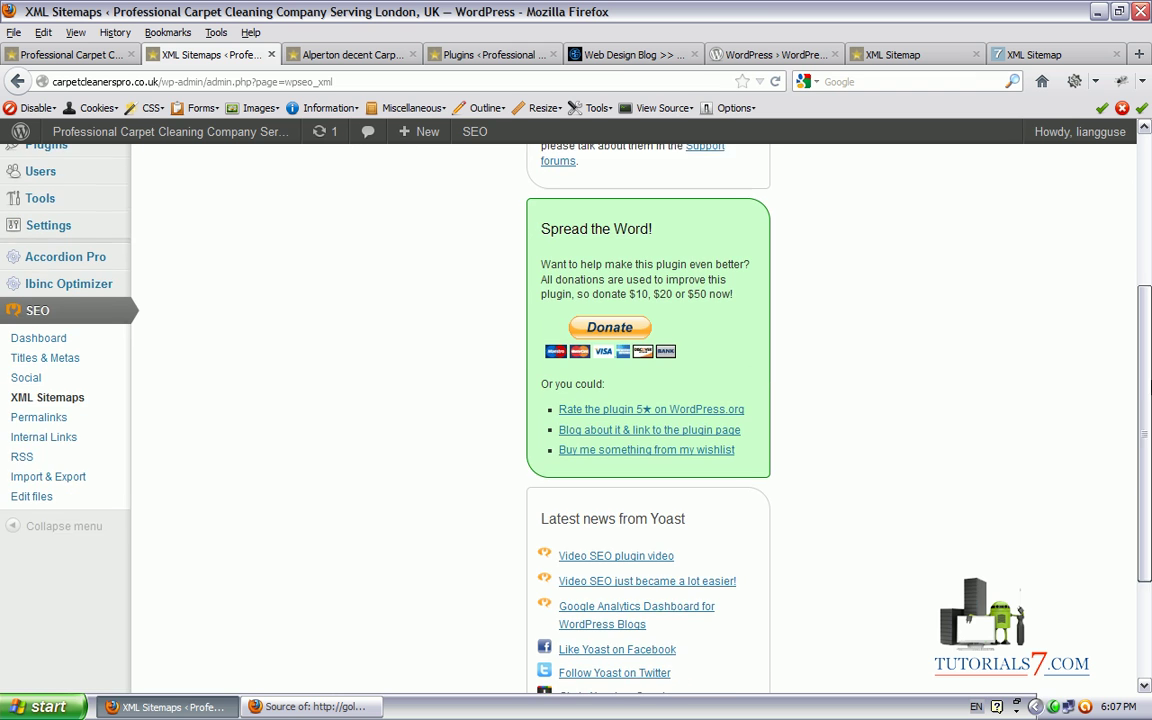
click(38, 405)
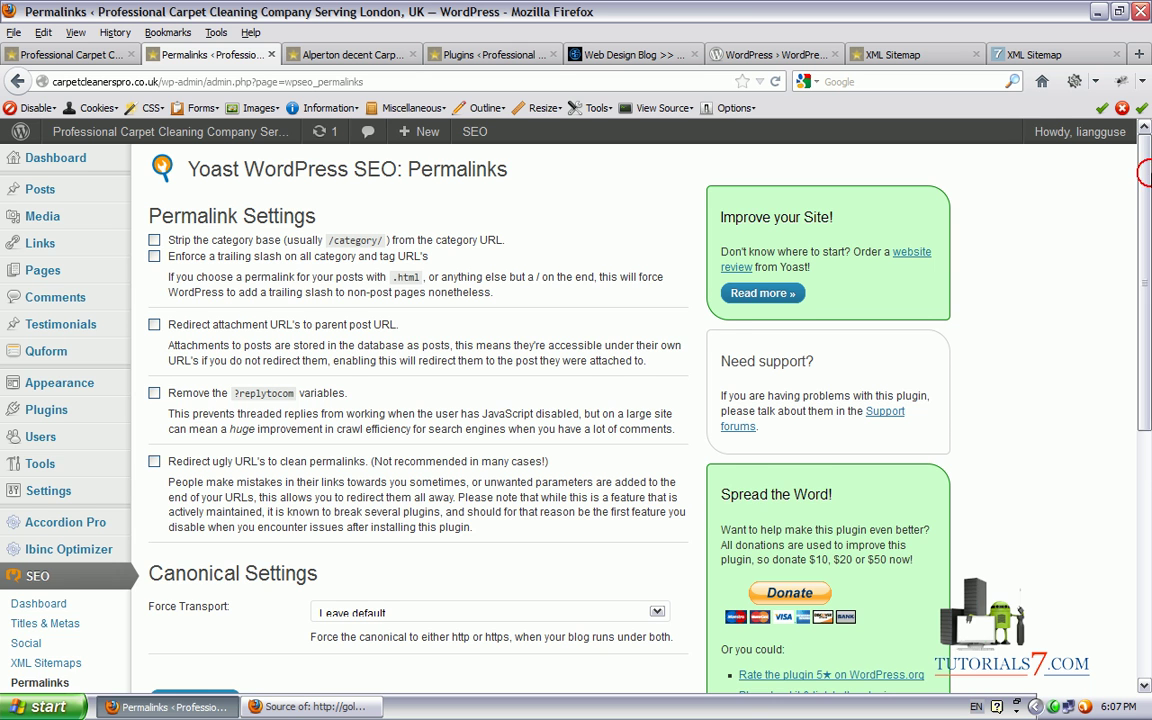
Open the site's General Settings page in a new browser tab.
scroll(640, 300, down, 2)
mouse_move(86, 307)
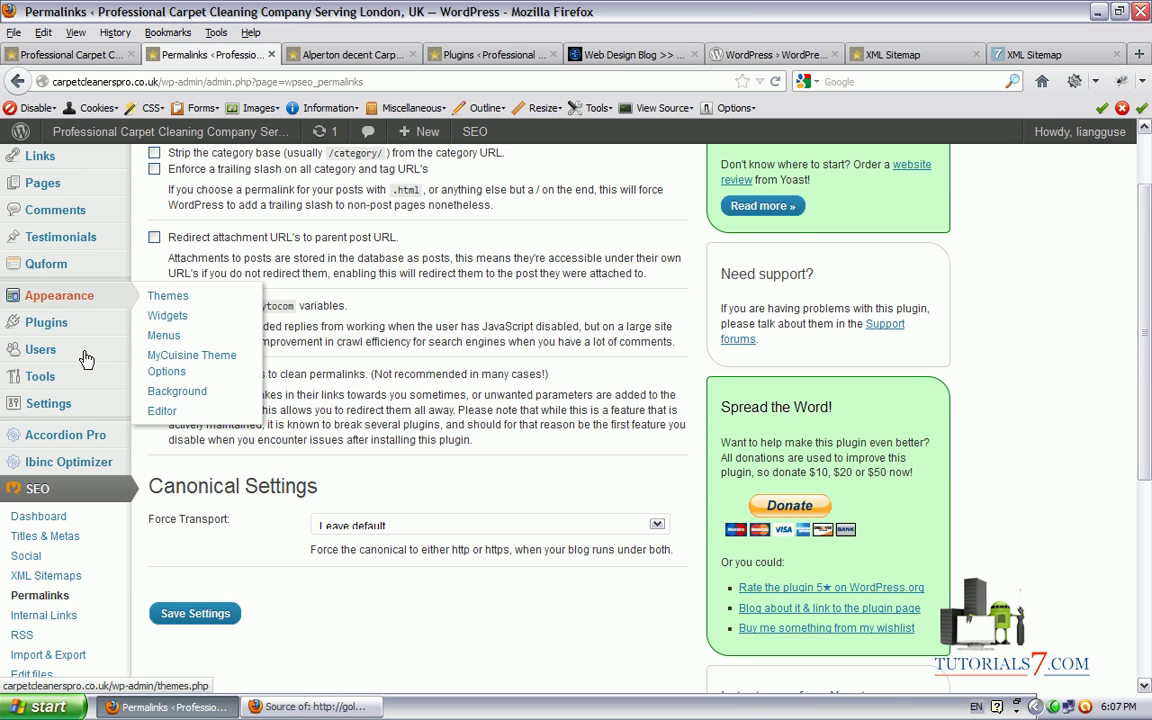
scroll(92, 437, down, 6)
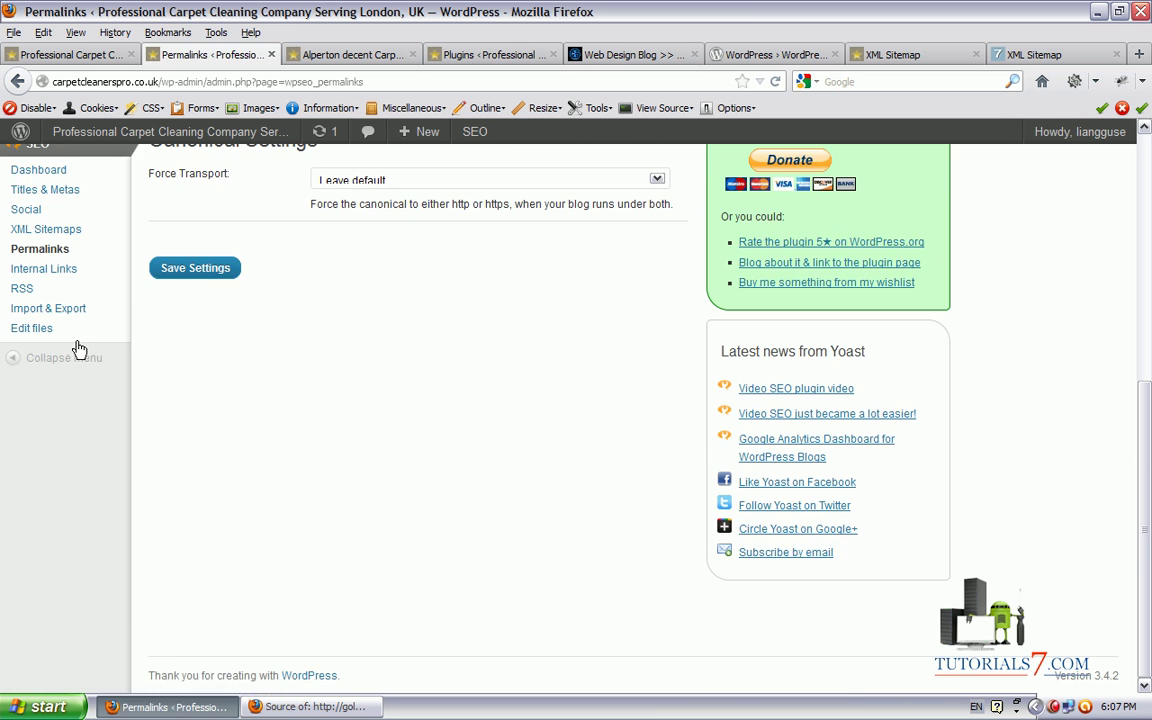
scroll(79, 348, up, 5)
mouse_move(91, 273)
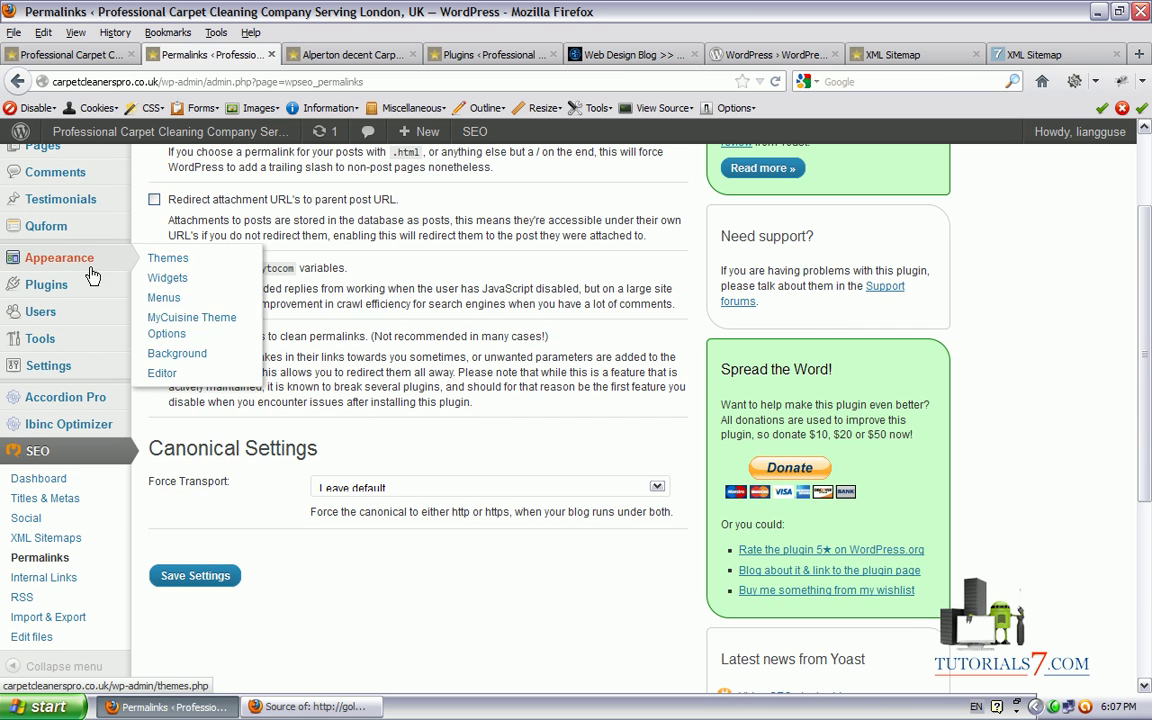
right_click(162, 367)
click(195, 366)
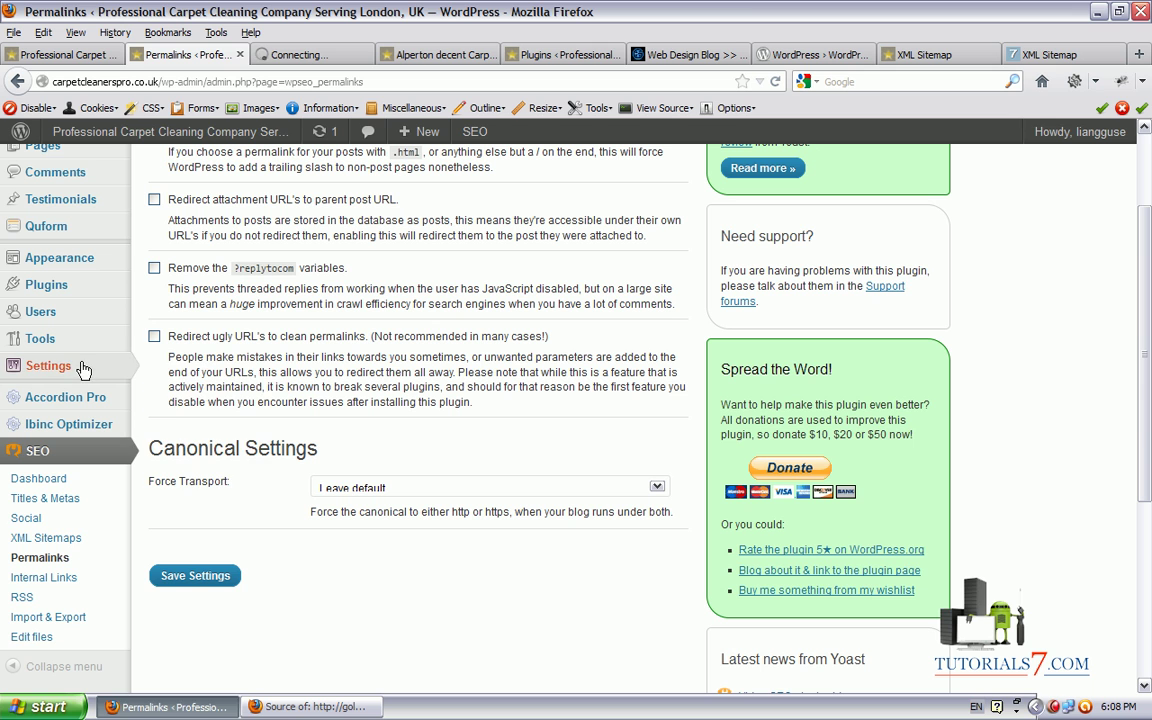
Open WordPress's own Permalink Settings and examine the Custom Structure value.
mouse_move(83, 370)
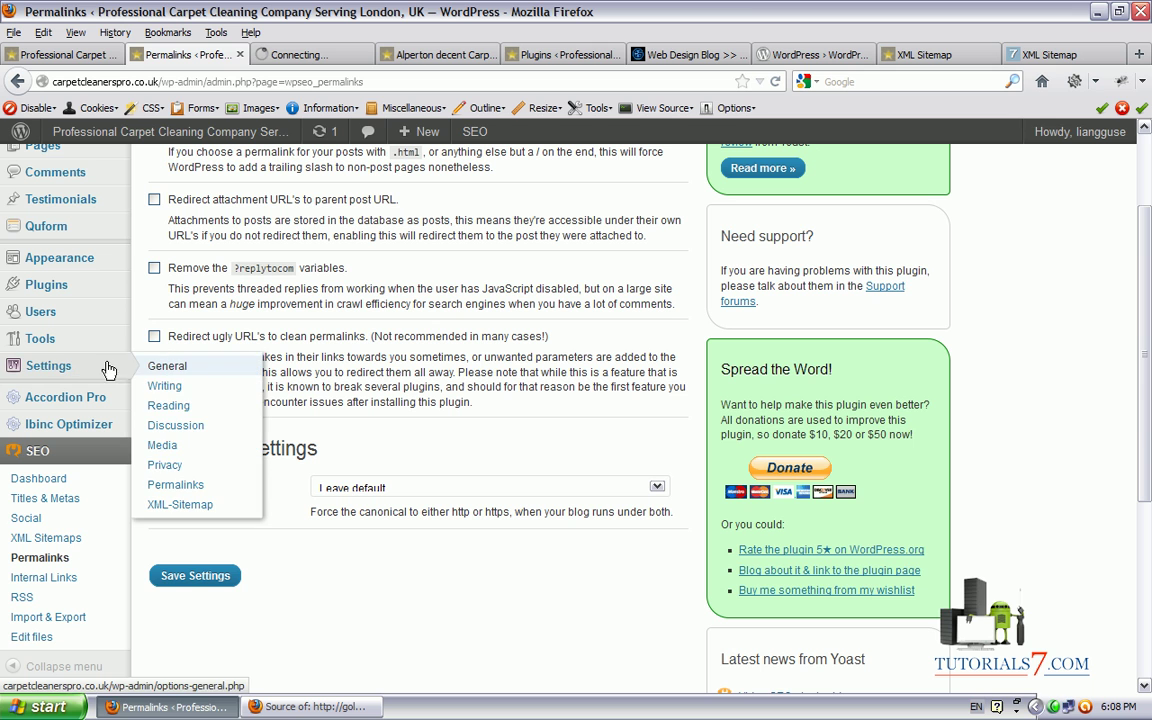
click(178, 485)
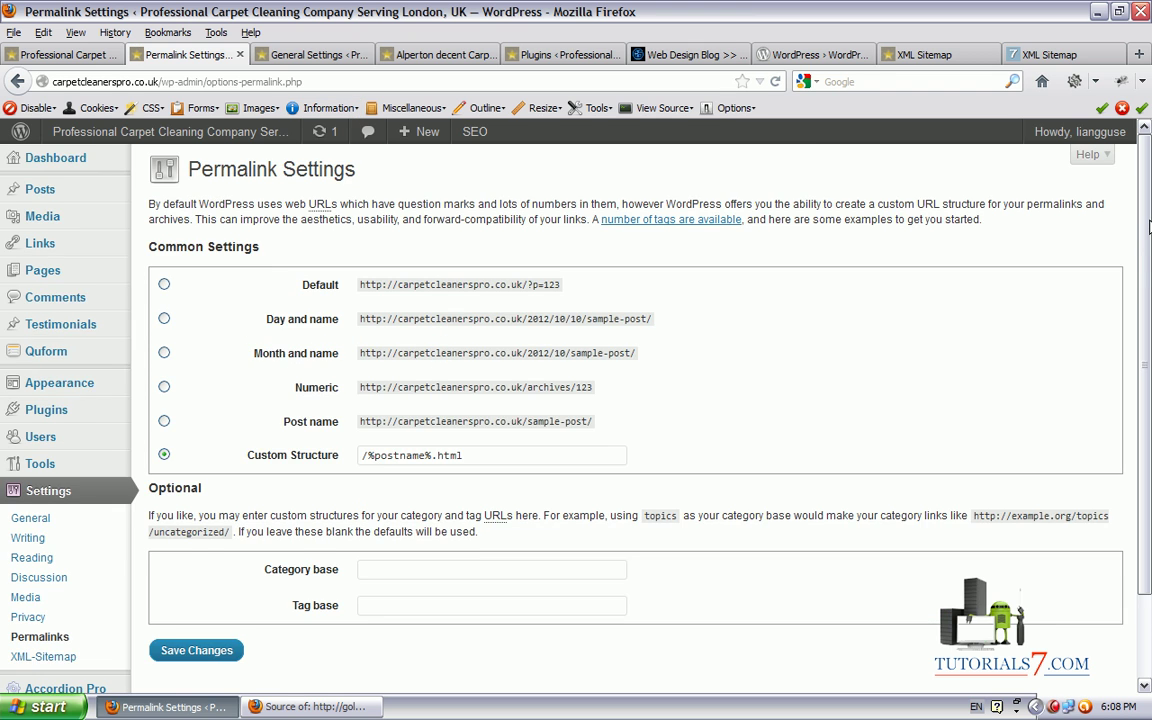
scroll(503, 377, down, 1)
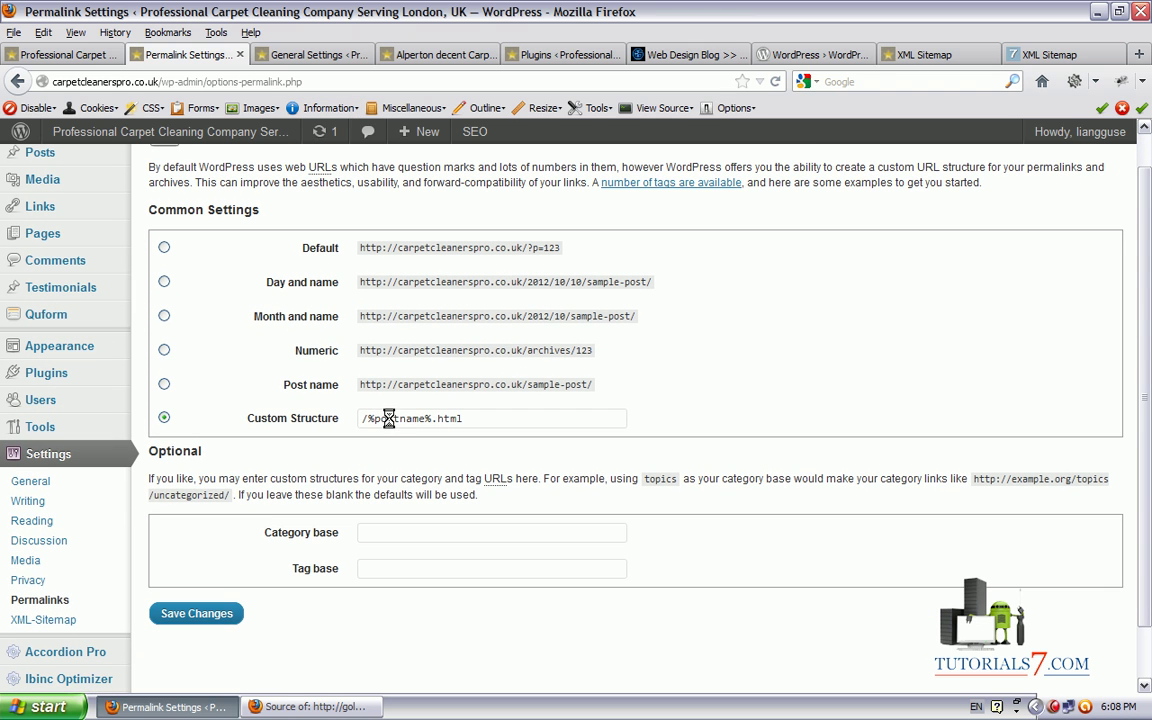
mouse_move(347, 442)
mouse_down()
mouse_move(470, 447)
mouse_move(427, 401)
mouse_move(349, 452)
mouse_up()
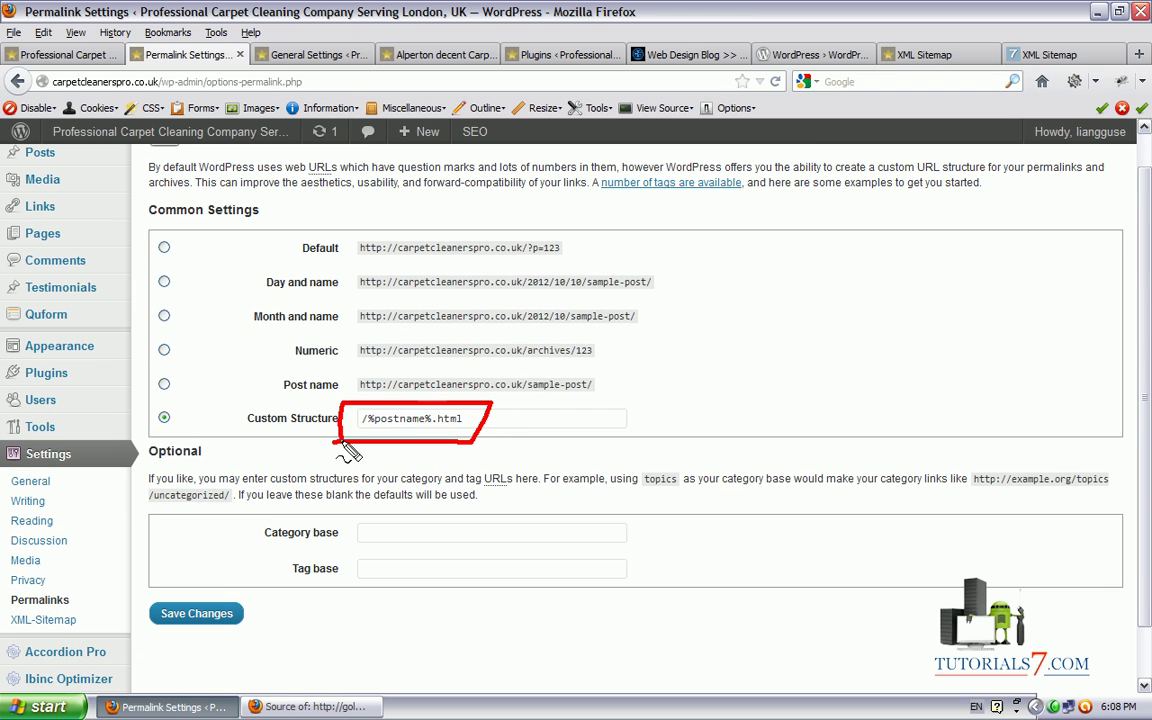
Return to the SEO plugin's Permalinks page and review its Permalink Settings, including the option to strip the category base.
click(17, 81)
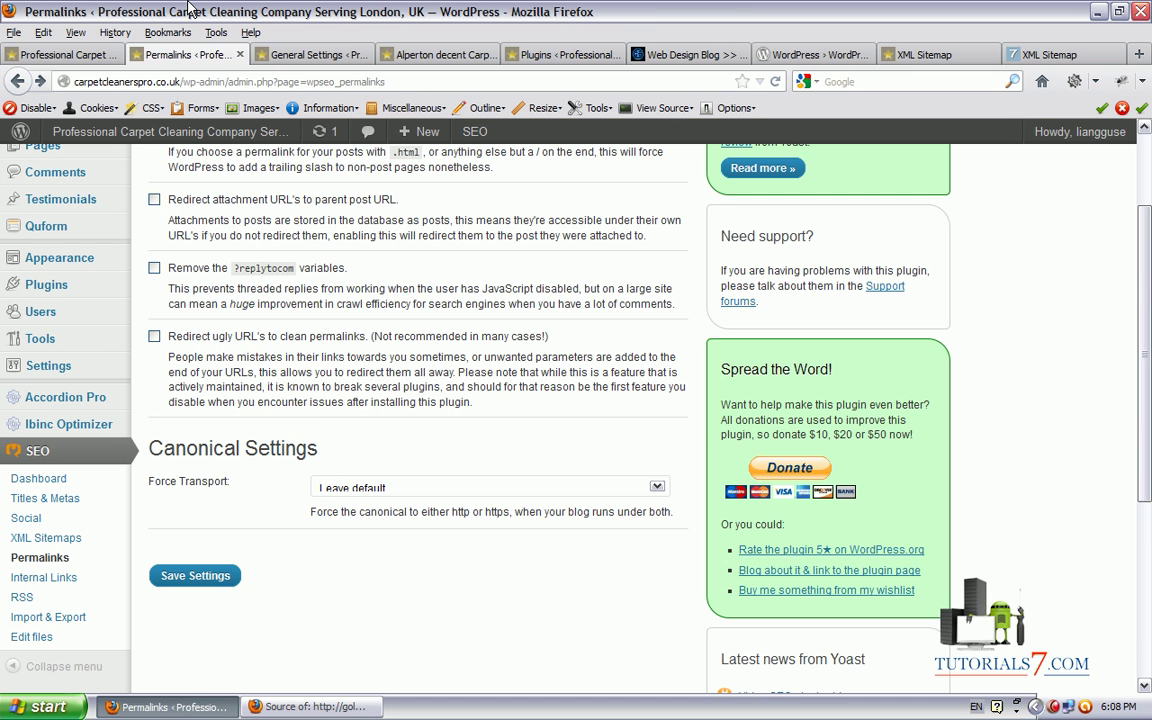
scroll(1138, 300, up, 3)
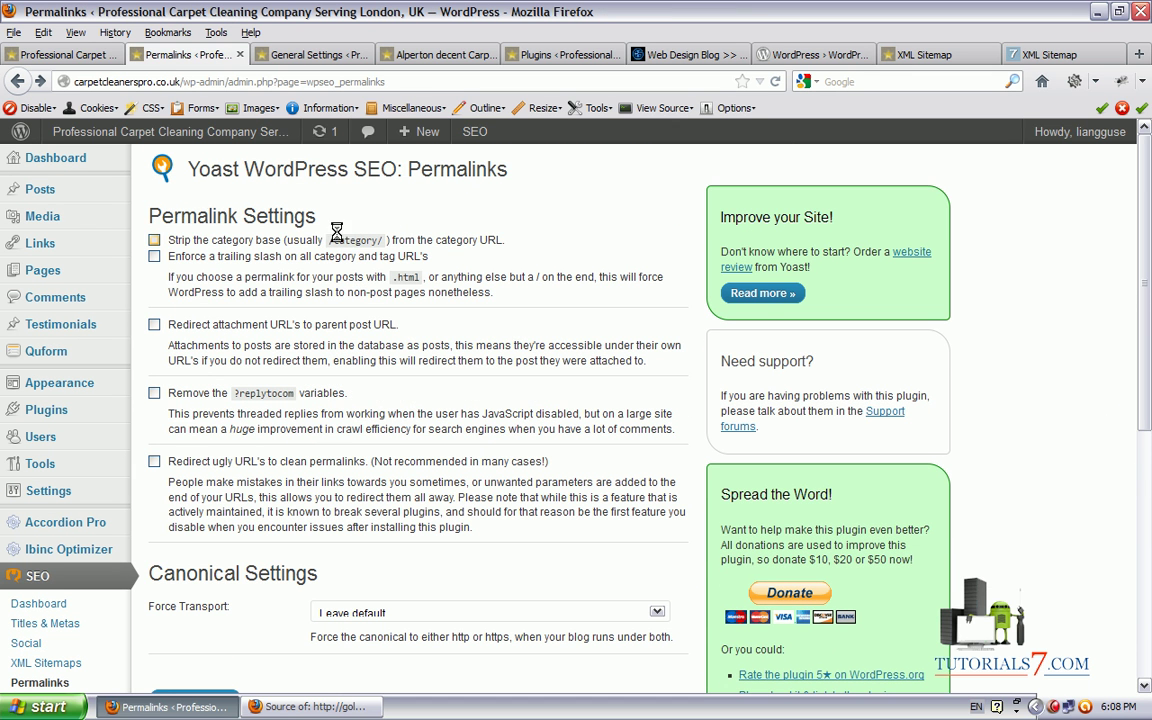
mouse_move(121, 215)
mouse_down()
mouse_move(656, 212)
mouse_move(460, 640)
mouse_move(62, 290)
mouse_move(148, 203)
mouse_up()
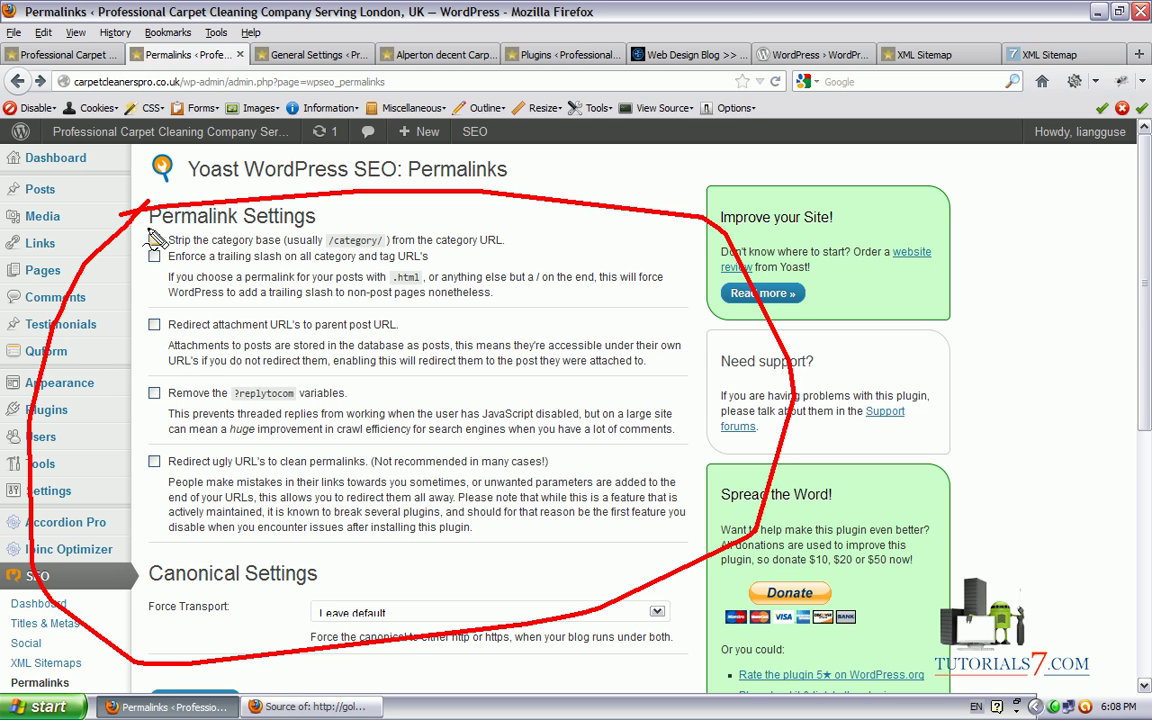
drag(146, 237, 183, 228)
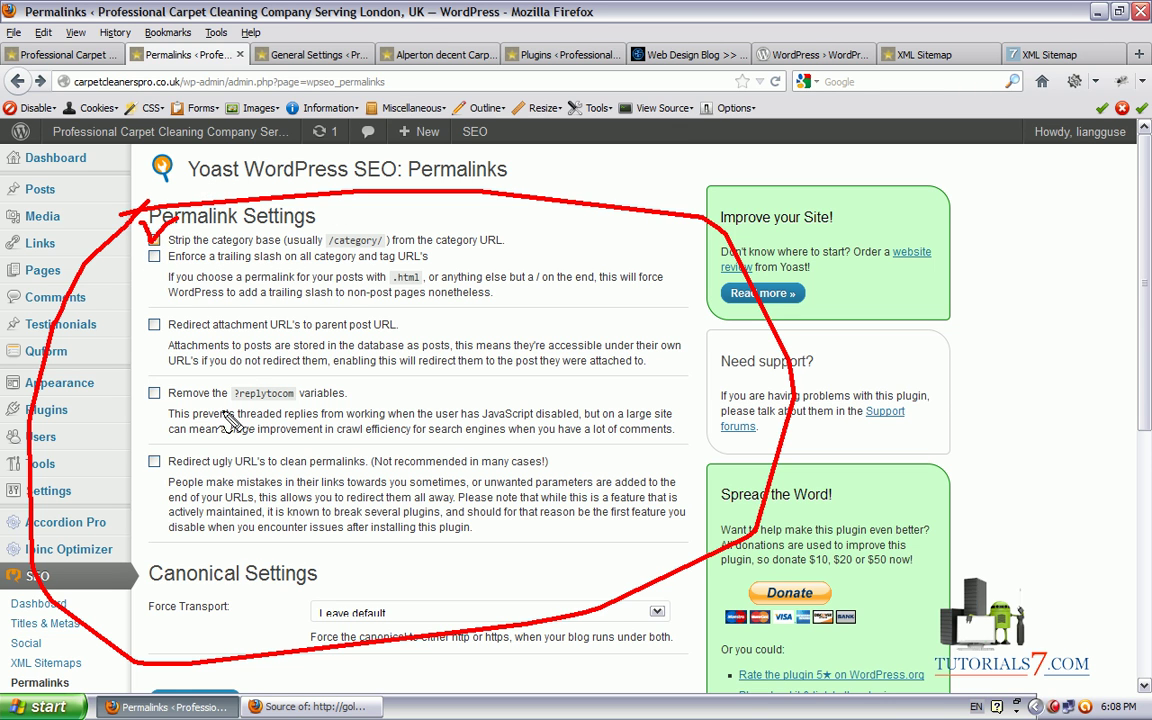
Open the plugin's Internal Links settings and examine the Enable Breadcrumbs option.
drag(1148, 318, 1150, 404)
click(43, 538)
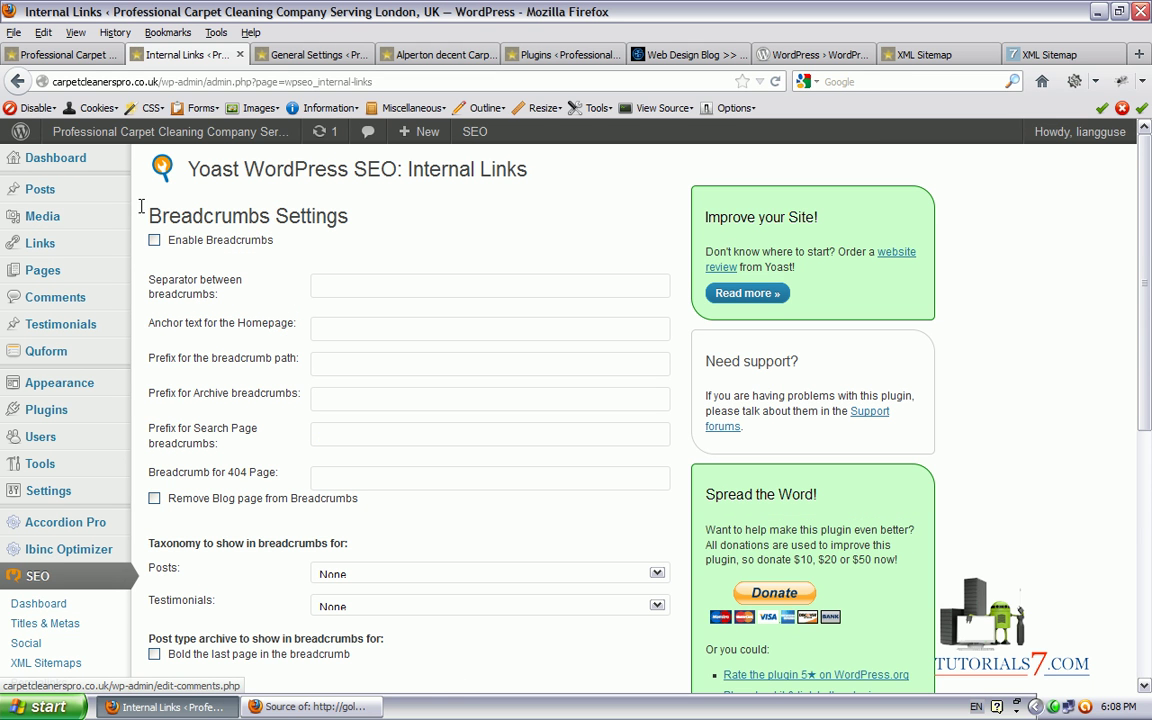
mouse_move(145, 228)
mouse_down()
mouse_move(150, 245)
mouse_move(188, 214)
mouse_up()
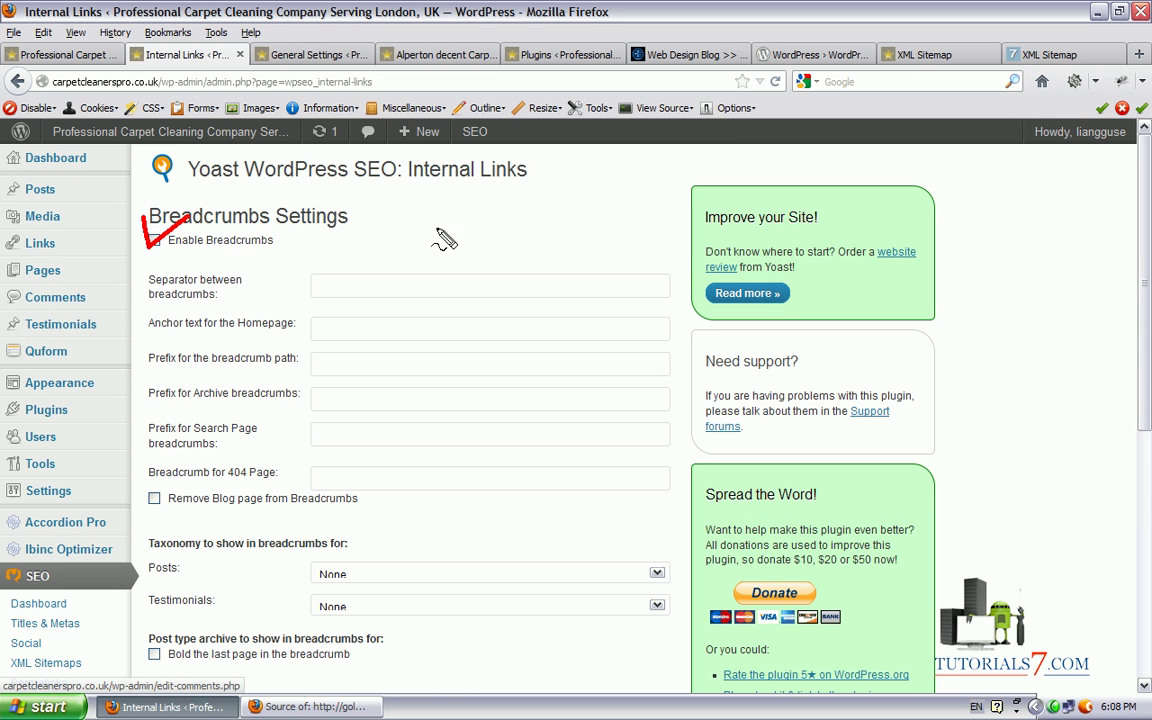
key(Escape)
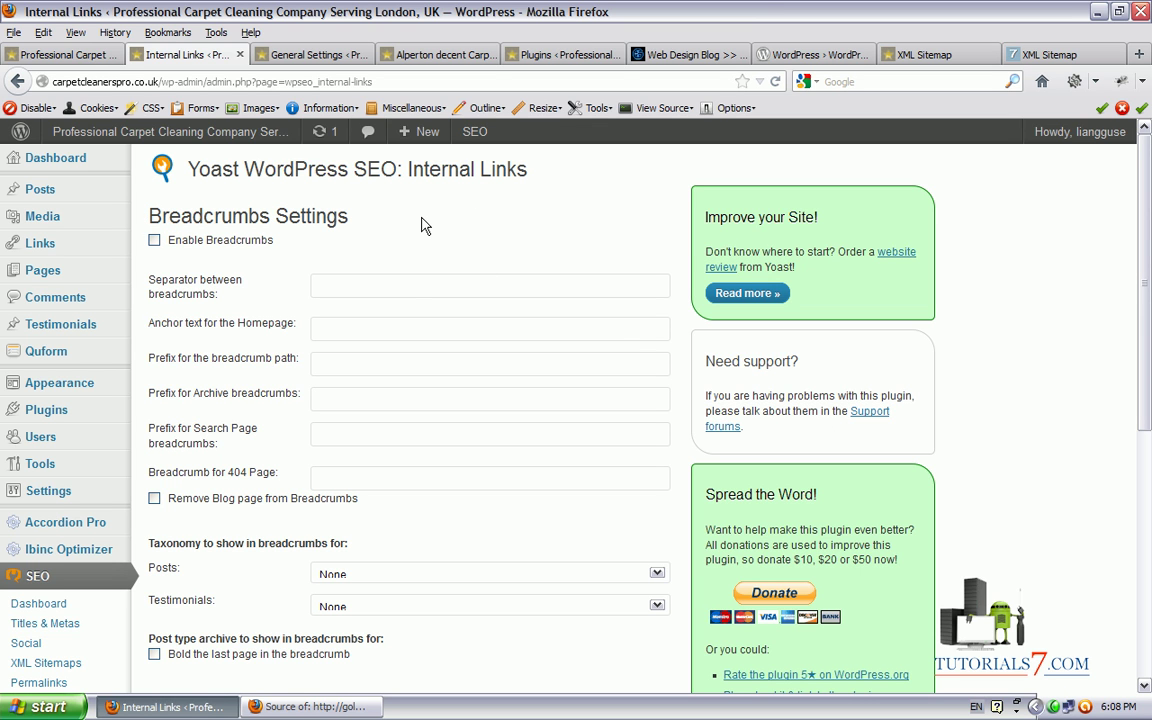
mouse_move(150, 230)
mouse_down()
mouse_move(156, 245)
mouse_move(188, 215)
mouse_up()
key(Escape)
scroll(1139, 240, down, 1)
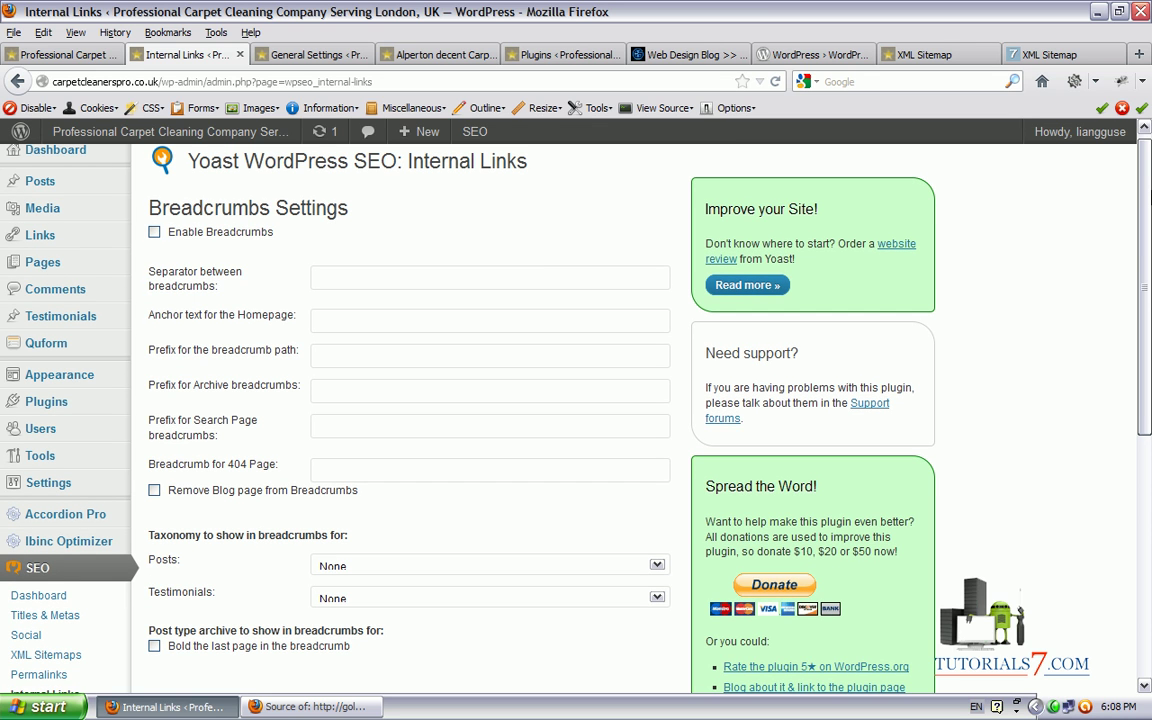
scroll(1139, 240, up, 1)
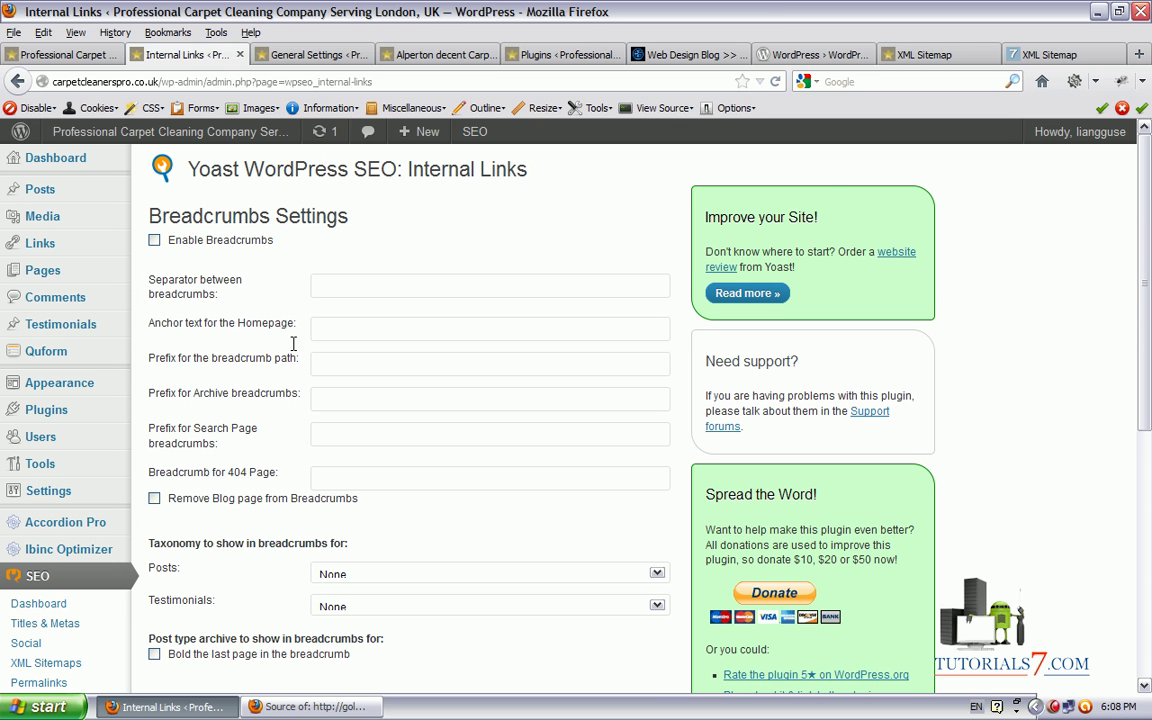
click(154, 240)
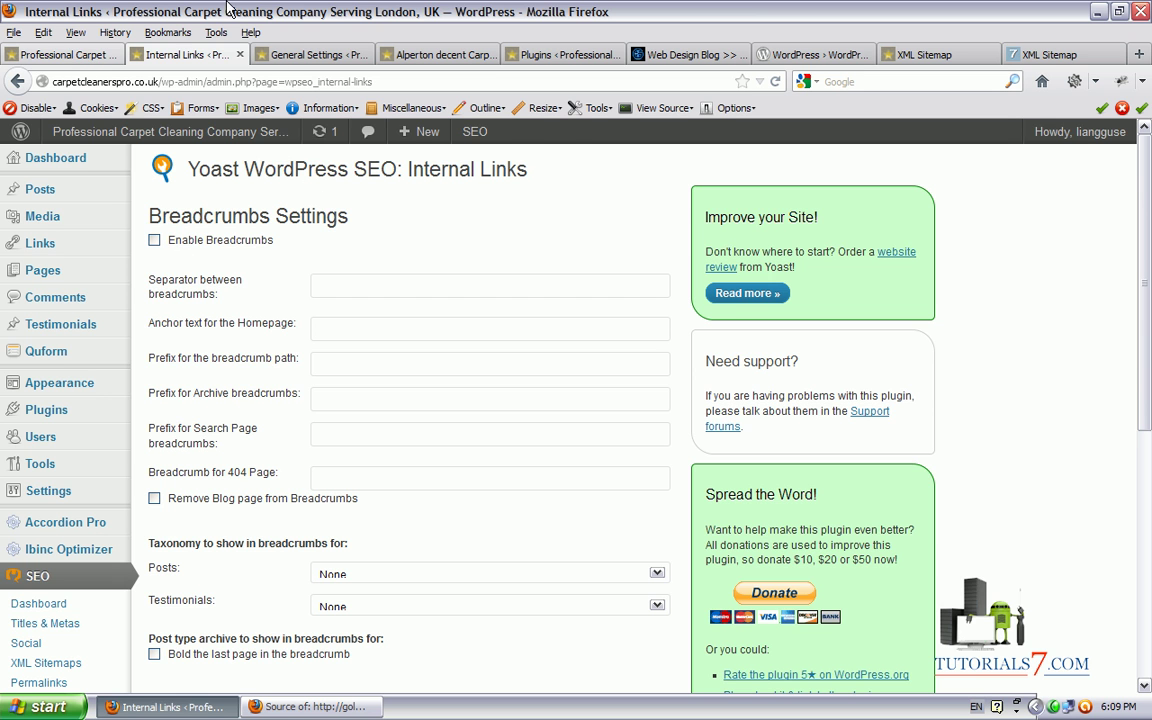
Switch to the carpet cleaning site's home page and examine its breadcrumb trail.
key(ctrl+Page_Up)
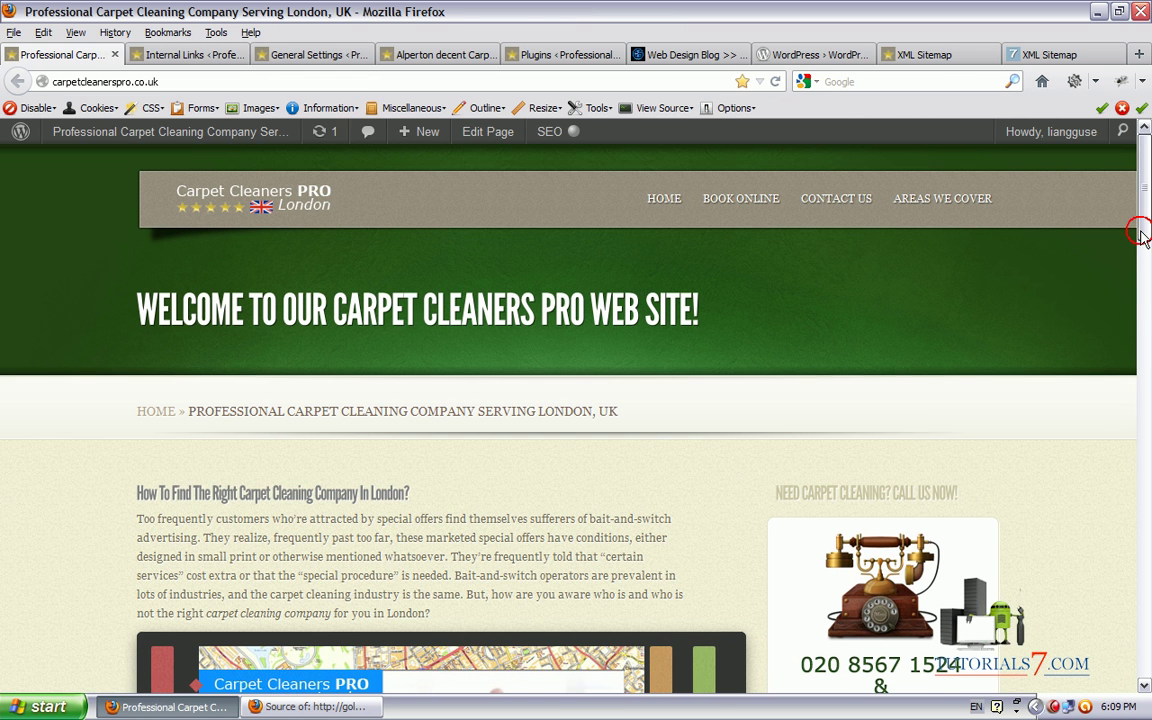
scroll(609, 348, down, 2)
mouse_move(125, 290)
mouse_down()
mouse_move(617, 348)
mouse_move(663, 301)
mouse_move(226, 285)
mouse_up()
key(Escape)
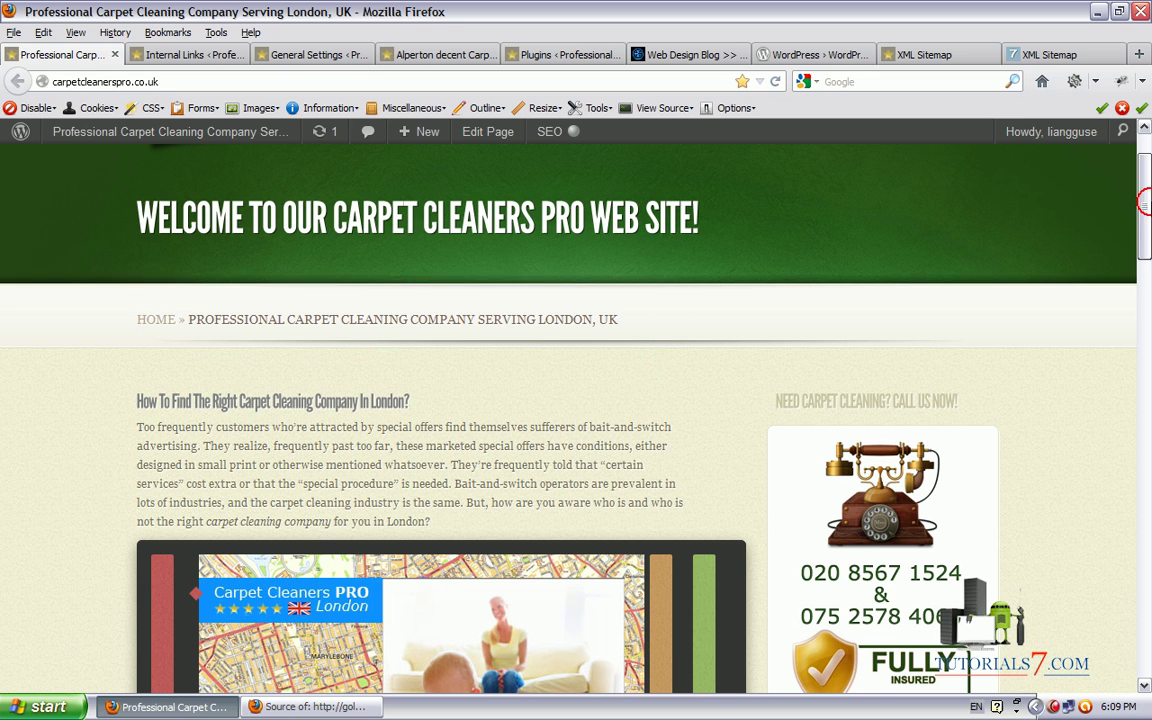
Open the Kensington SW7 carpet cleaning post from the home page and examine its breadcrumb trail.
drag(1147, 193, 1147, 165)
scroll(1137, 330, down, 15)
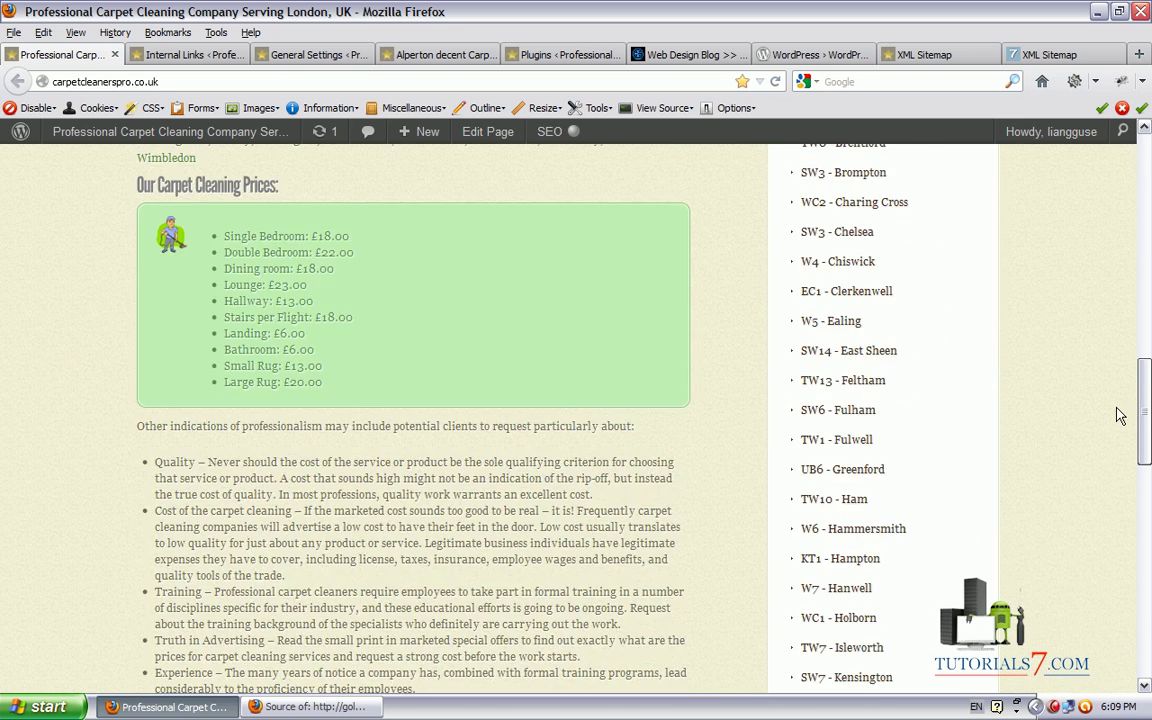
scroll(702, 368, up, 5)
click(502, 340)
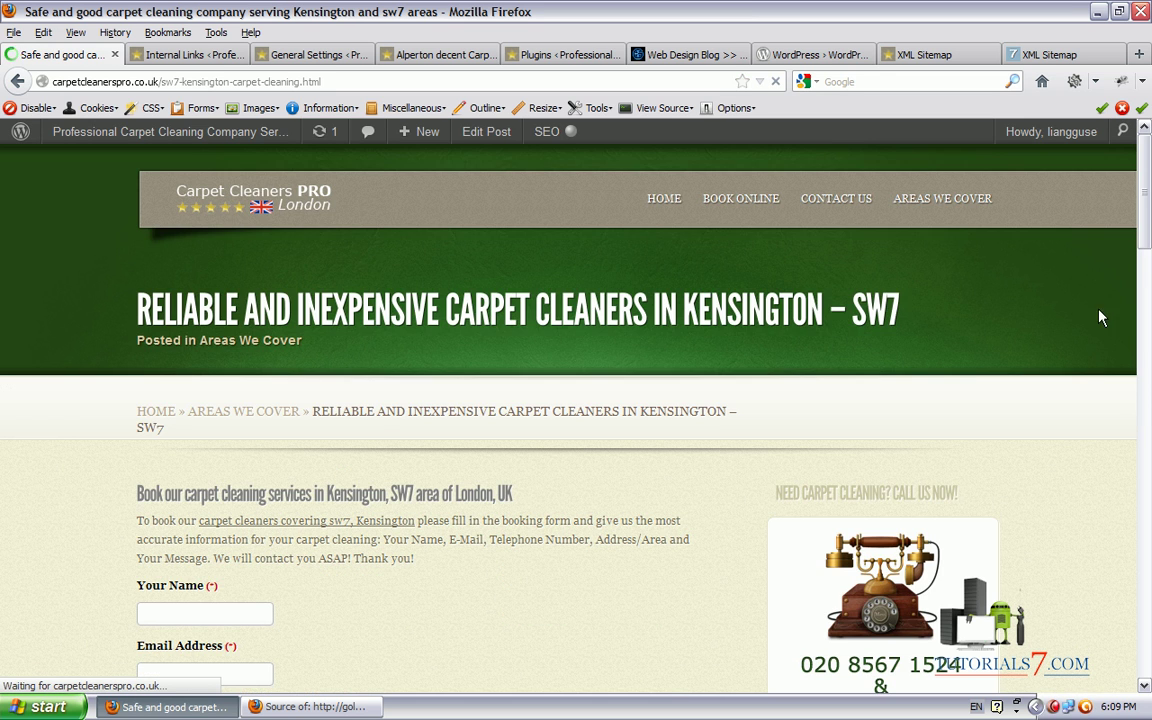
scroll(571, 350, down, 1)
mouse_move(127, 355)
mouse_down()
mouse_move(110, 425)
mouse_move(728, 429)
mouse_move(757, 408)
mouse_move(414, 352)
mouse_move(155, 358)
mouse_up()
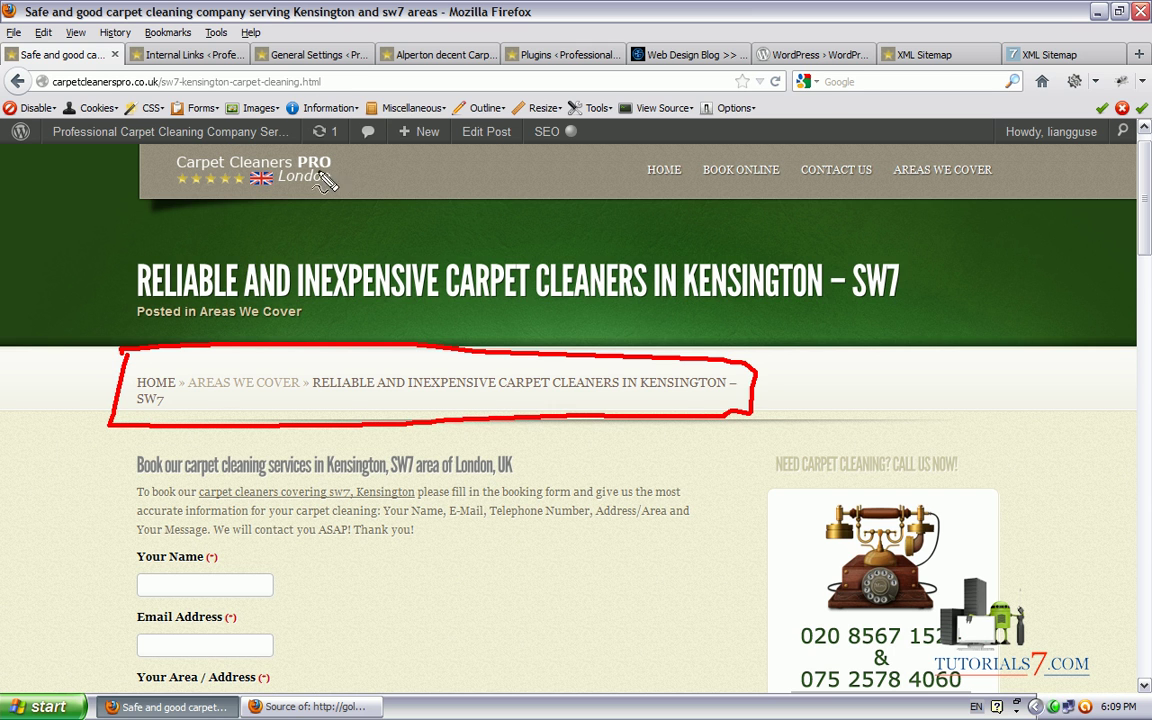
Return to the Internal Links settings and turn on Enable Breadcrumbs, then place the cursor in the breadcrumb separator field.
click(300, 54)
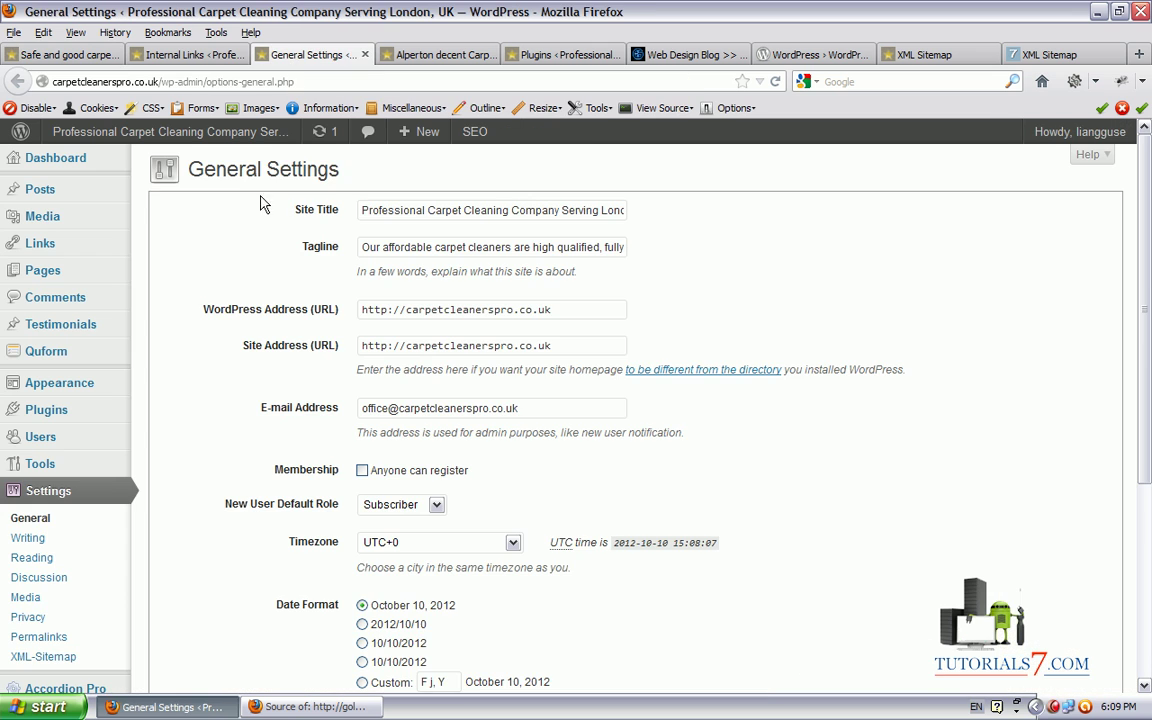
click(213, 60)
drag(150, 228, 200, 212)
click(155, 240)
click(329, 283)
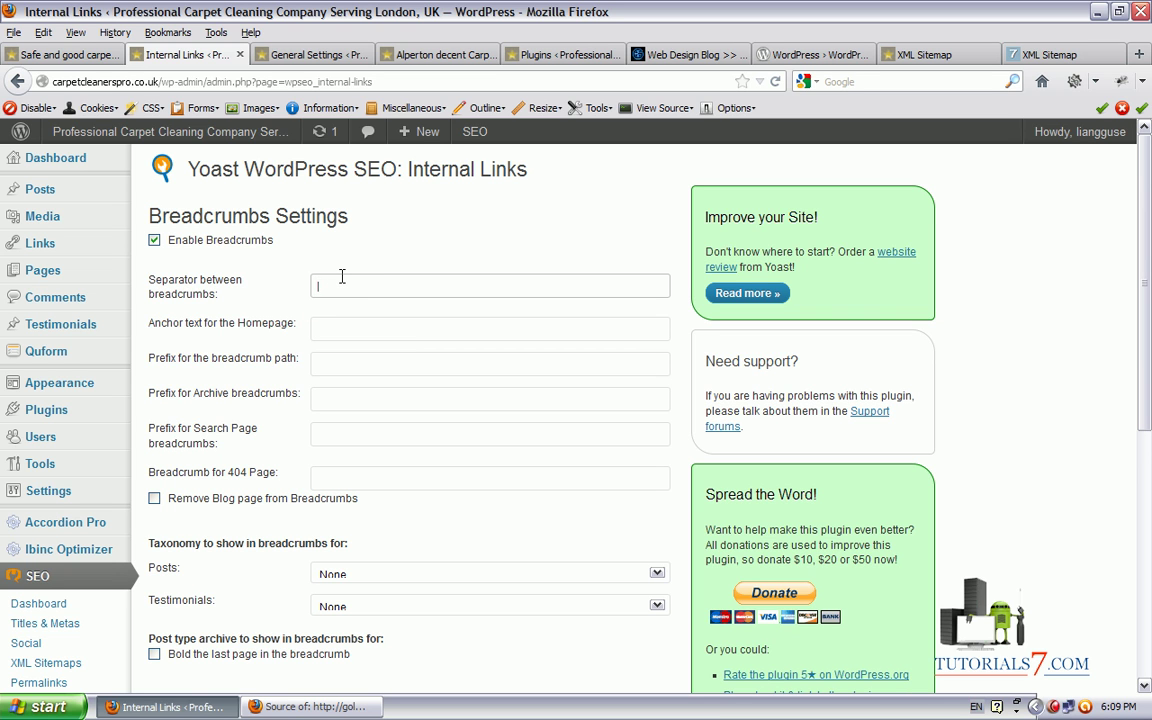
Examine the homepage anchor text and breadcrumb path prefix fields in the Breadcrumbs Settings.
scroll(290, 260, down, 1)
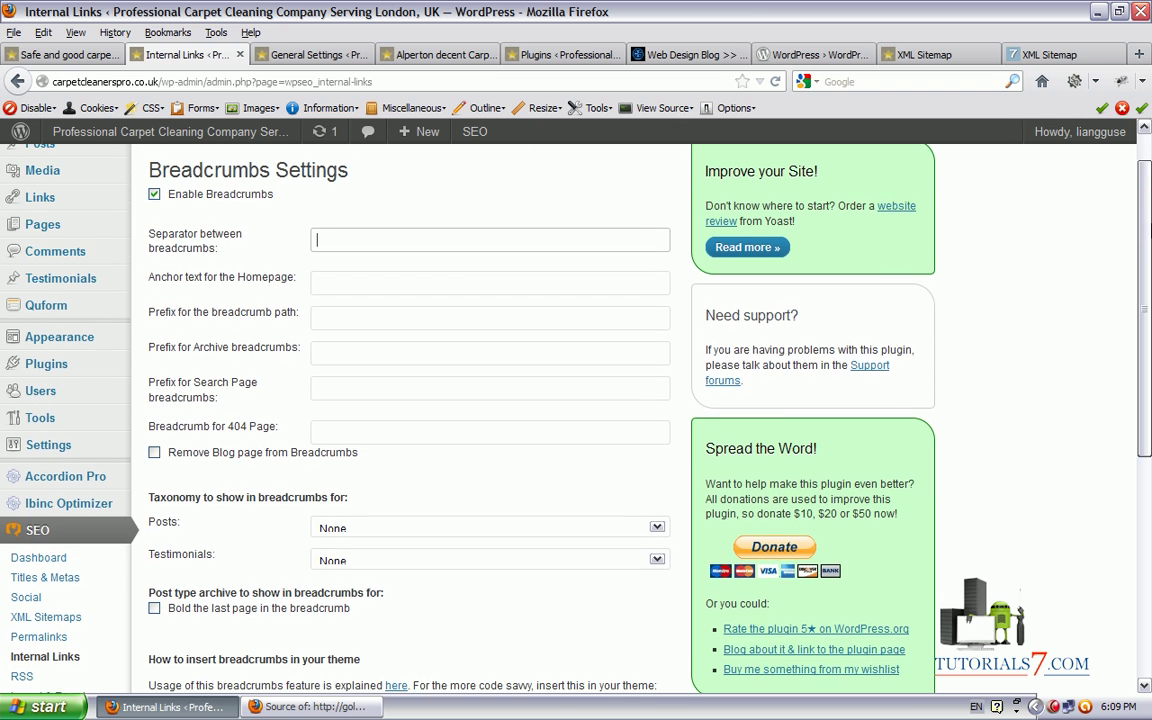
click(140, 285)
mouse_move(140, 285)
mouse_down()
mouse_move(278, 277)
mouse_move(292, 242)
mouse_move(128, 236)
mouse_move(135, 262)
mouse_up()
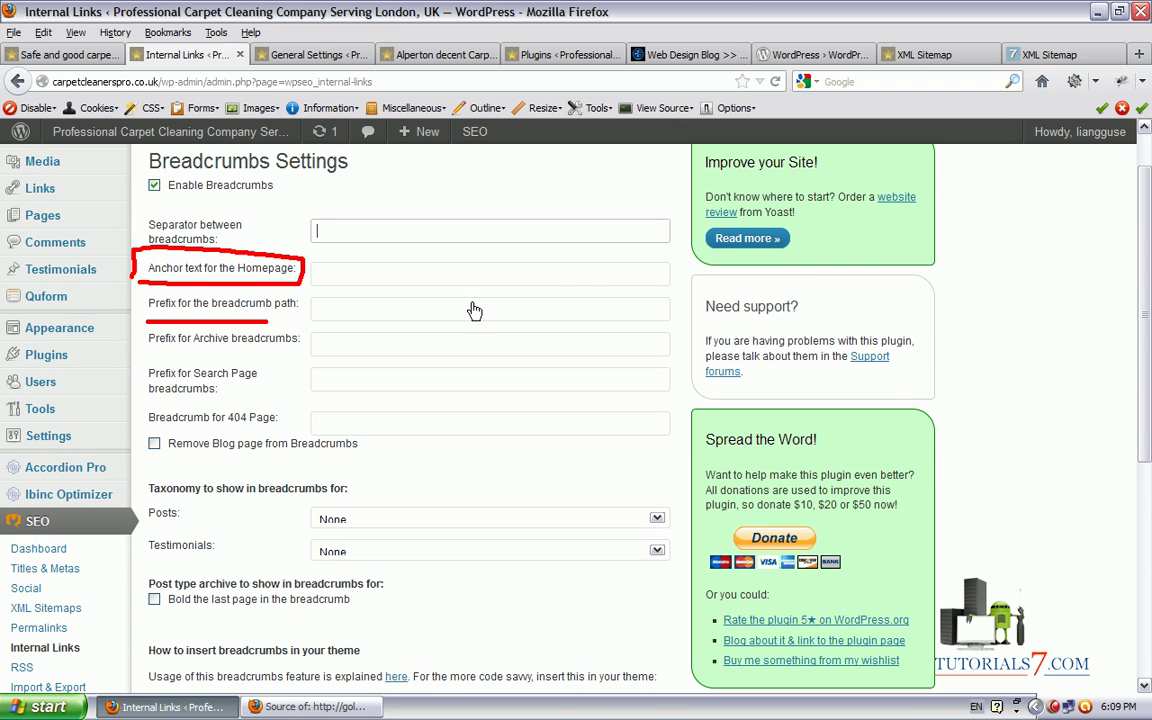
Copy the yoast_breadcrumb PHP code given under "How to insert breadcrumbs in your theme".
drag(1141, 249, 1145, 285)
scroll(410, 603, down, 3)
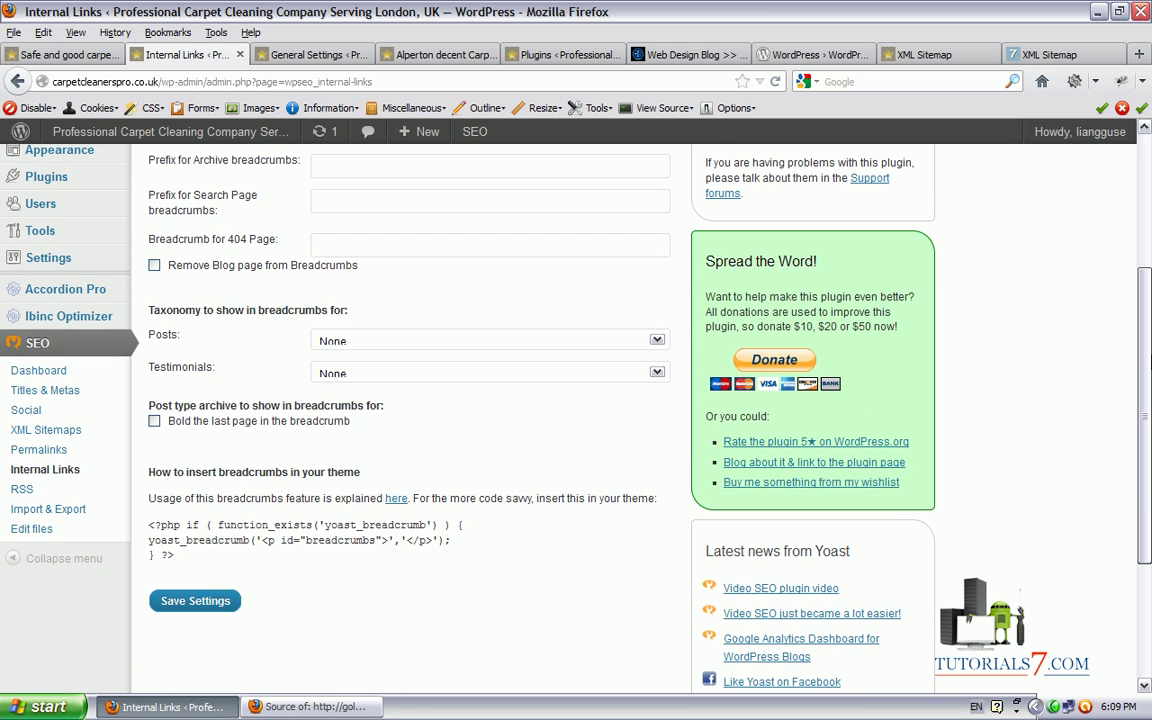
drag(177, 554, 149, 528)
key(ctrl+c)
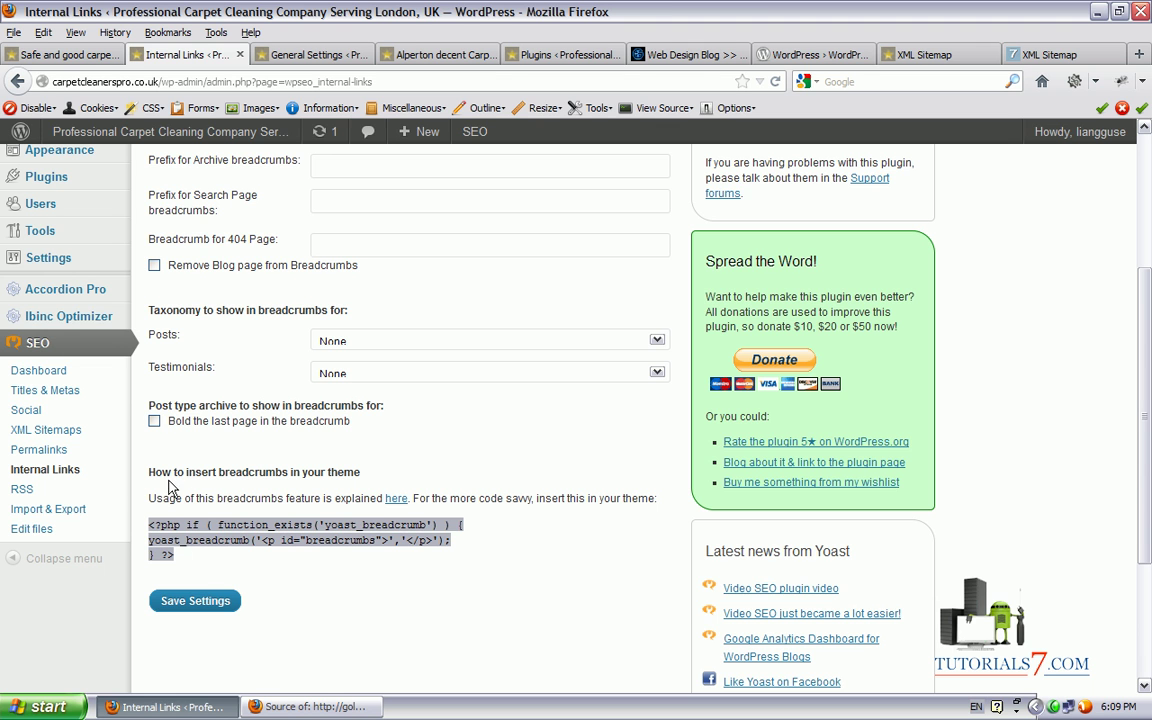
Open the WordPress theme editor.
scroll(115, 330, up, 2)
mouse_move(88, 257)
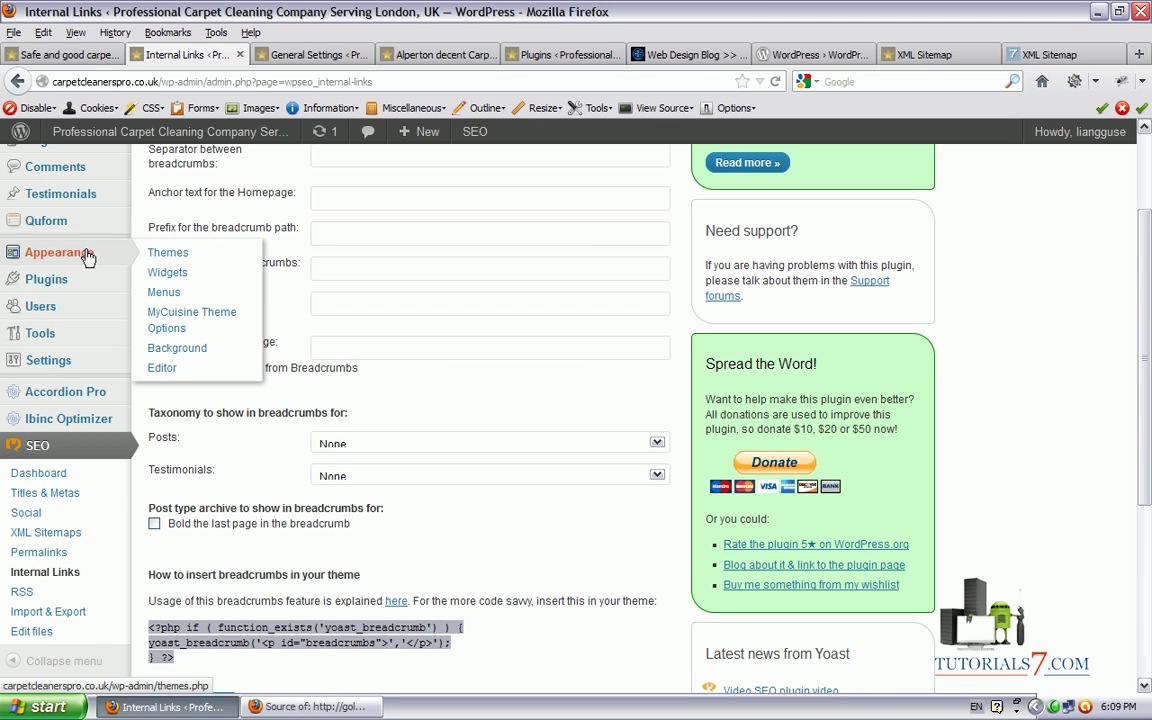
mouse_move(192, 350)
mouse_down()
mouse_move(134, 362)
mouse_move(200, 370)
mouse_up()
click(158, 370)
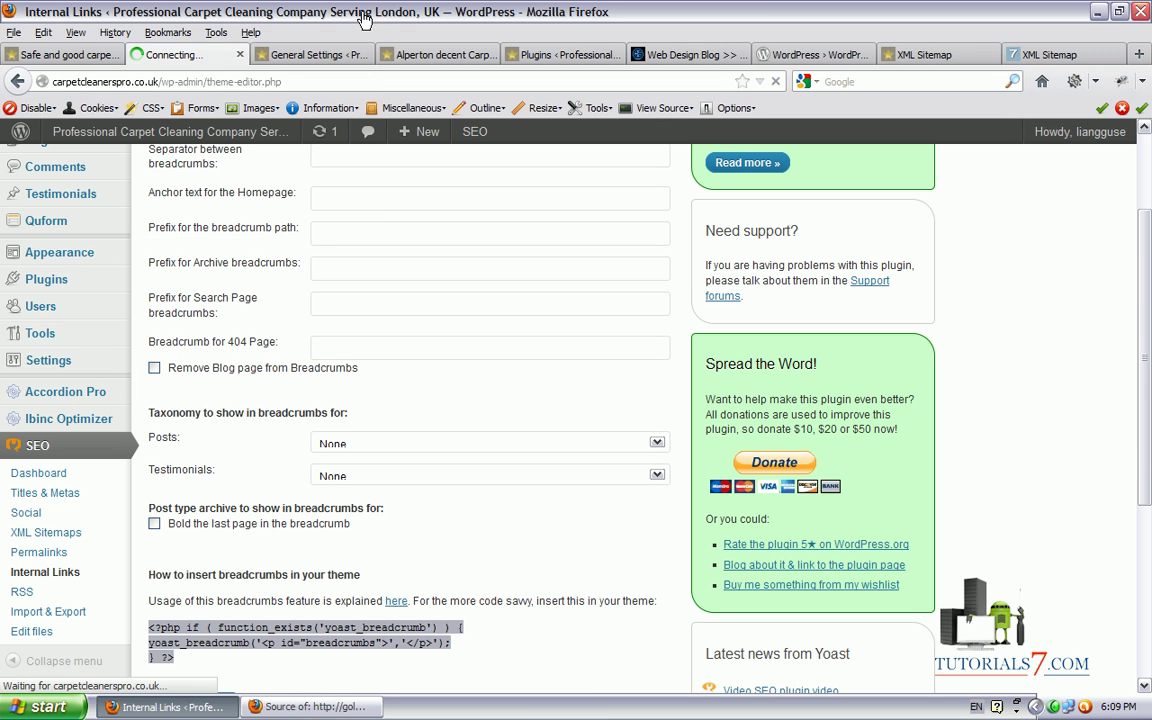
Open the MyCuisine theme's Single Post template (single.php) and select its line <?php get_template_part('includes/breadcrumbs'); ?>.
drag(1147, 193, 1130, 450)
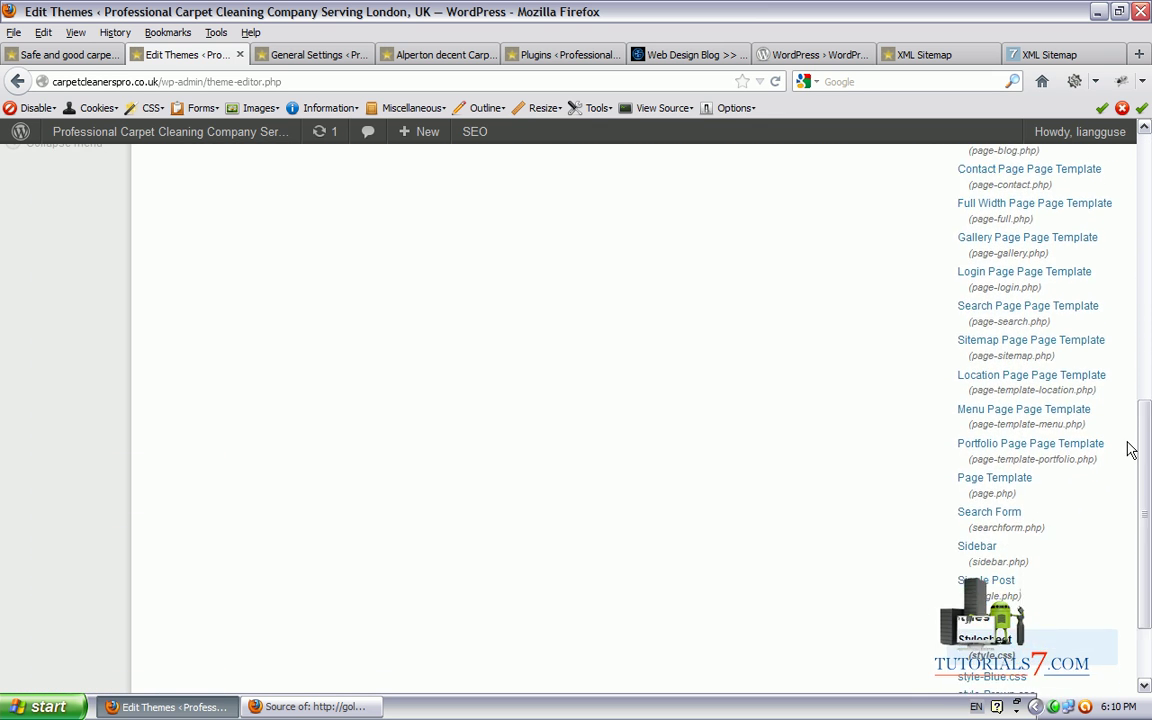
mouse_move(933, 462)
mouse_down()
mouse_move(936, 474)
mouse_move(1064, 512)
mouse_move(1059, 463)
mouse_move(944, 466)
mouse_up()
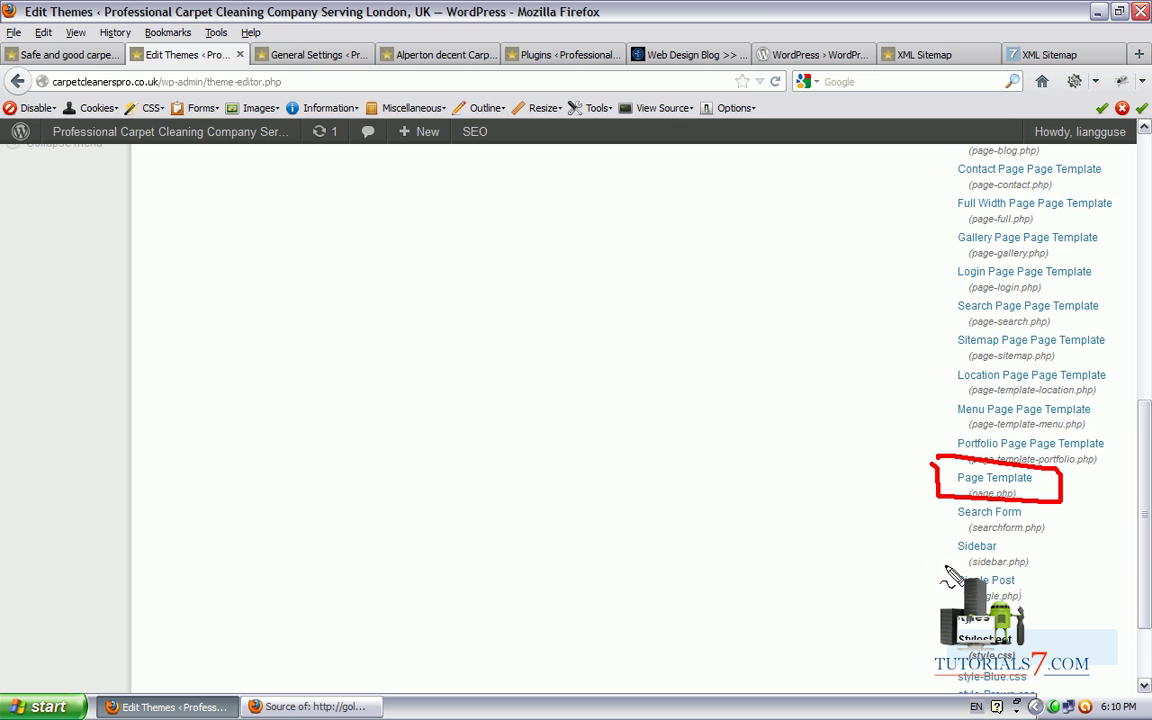
drag(1060, 605, 1078, 588)
key(Escape)
click(986, 582)
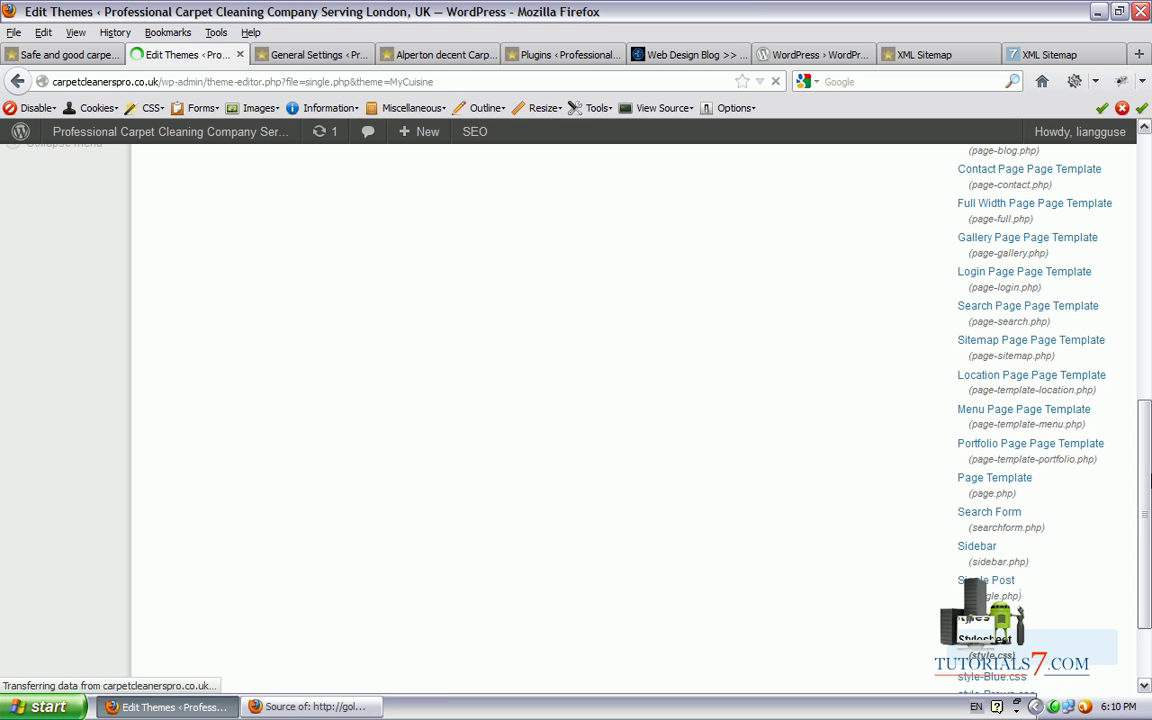
mouse_move(476, 268)
mouse_down()
mouse_move(142, 274)
mouse_move(183, 285)
mouse_move(496, 283)
mouse_move(305, 244)
mouse_move(158, 255)
mouse_move(161, 283)
mouse_up()
key(Escape)
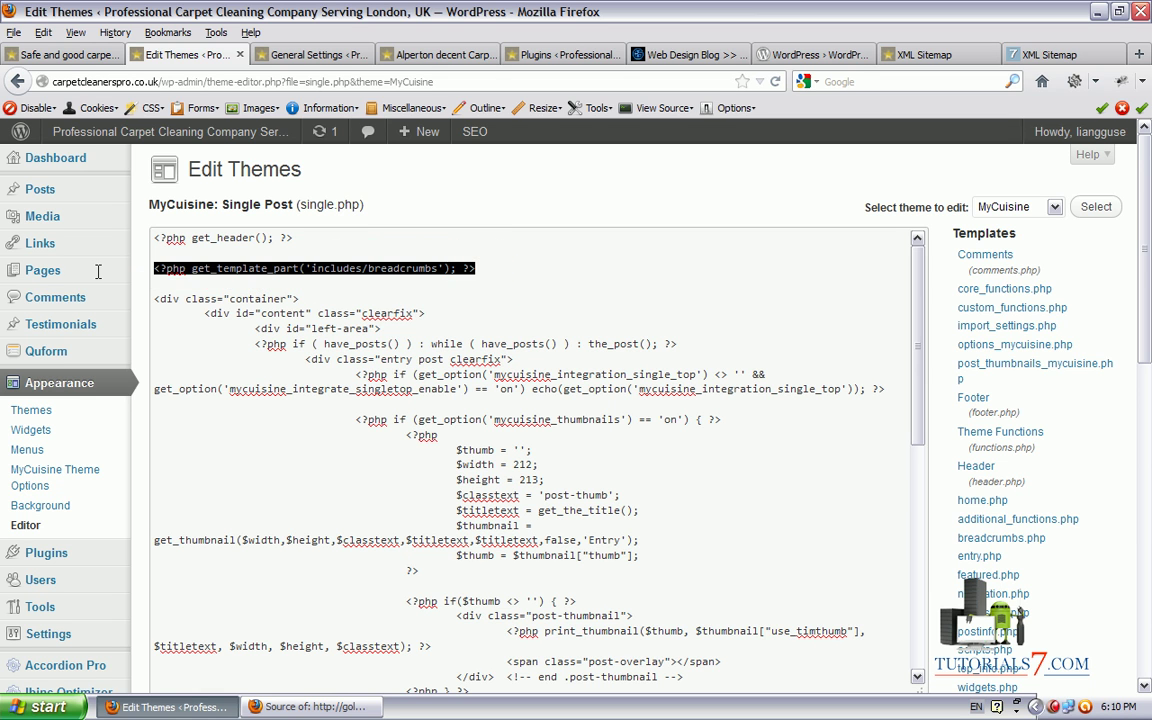
Replace the selected get_template_part line in the single.php template with the copied yoast_breadcrumb PHP code.
mouse_move(98, 277)
key(ctrl+v)
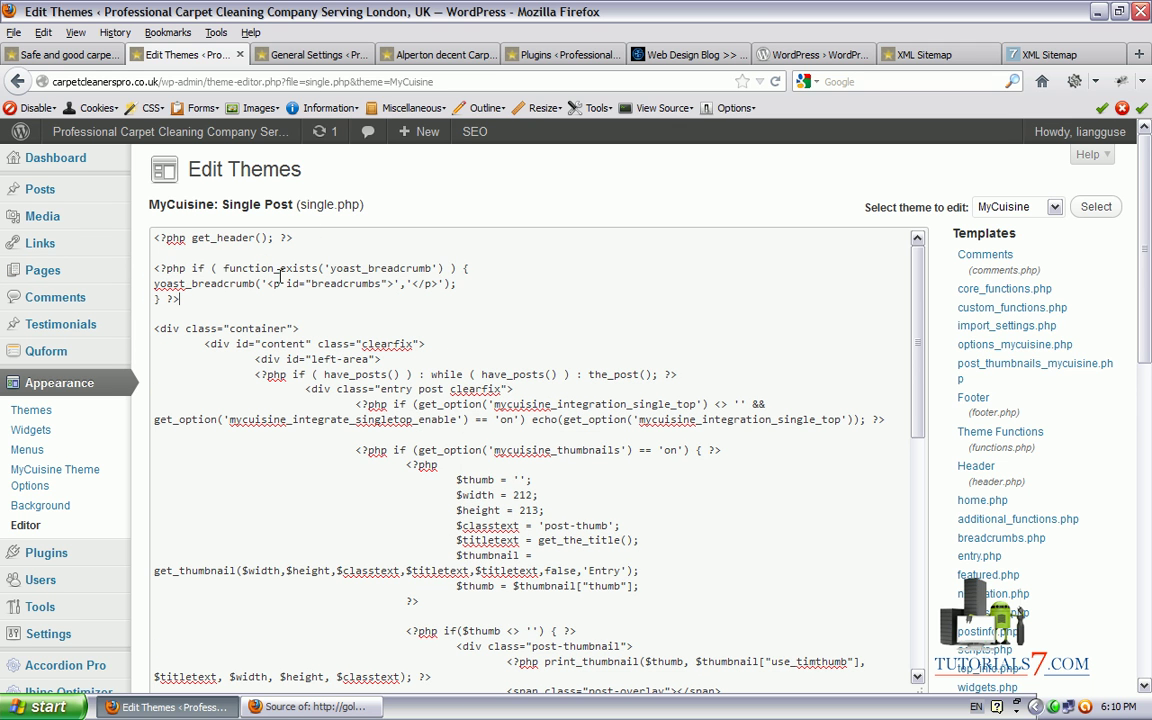
mouse_move(493, 262)
mouse_down()
mouse_move(450, 252)
mouse_move(123, 264)
mouse_move(180, 314)
mouse_move(510, 270)
mouse_move(391, 243)
mouse_up()
key(Escape)
scroll(1148, 207, down, 3)
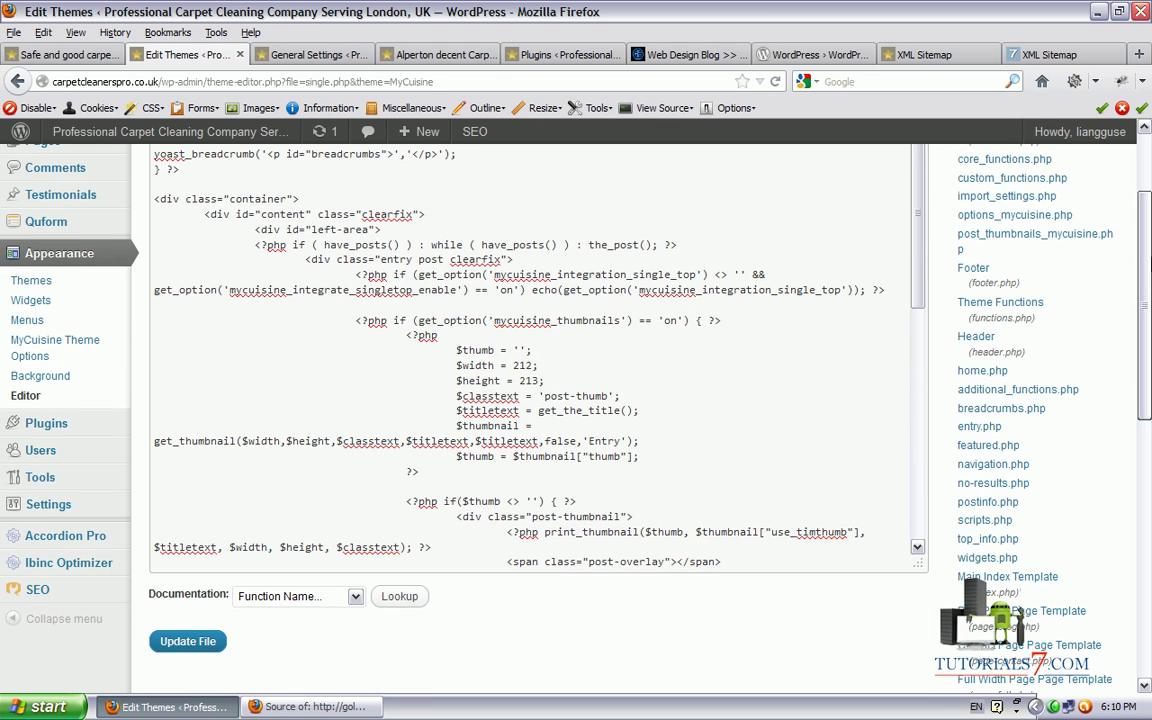
Return to the plugin's Internal Links settings and review the code under "How to insert breadcrumbs in your theme".
click(18, 82)
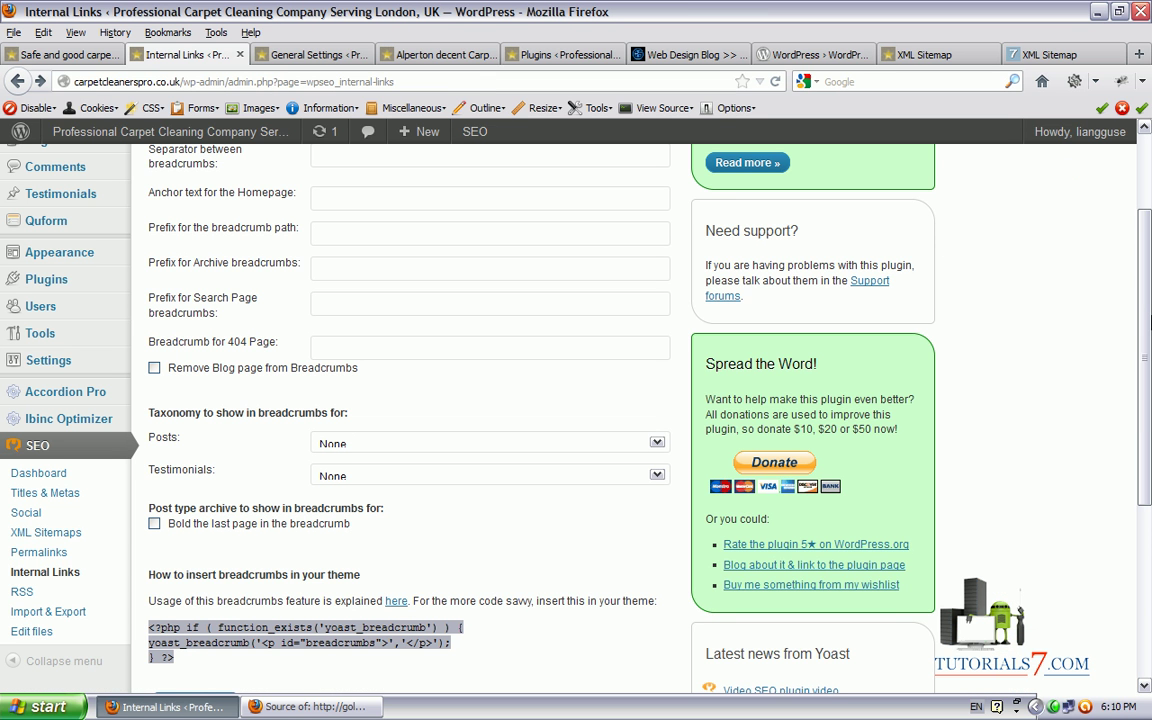
drag(1143, 313, 1147, 410)
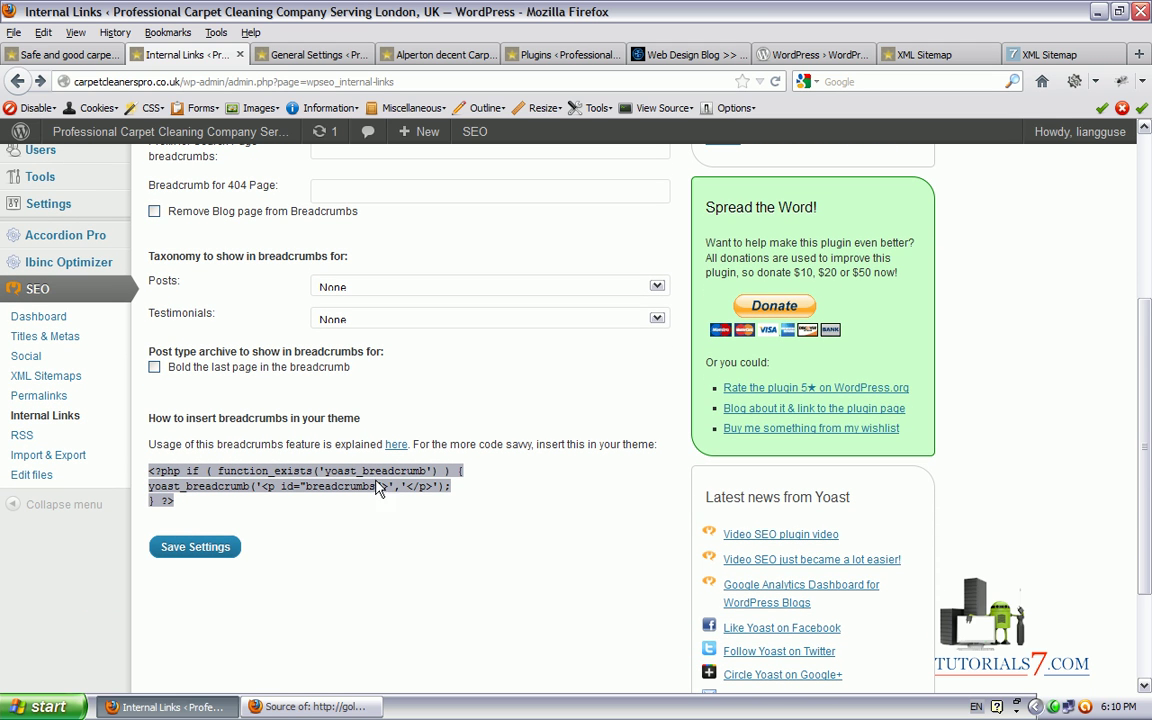
drag(176, 502, 148, 472)
Open the plugin's RSS settings and review the post content field and the explanation of the available variables.
click(22, 435)
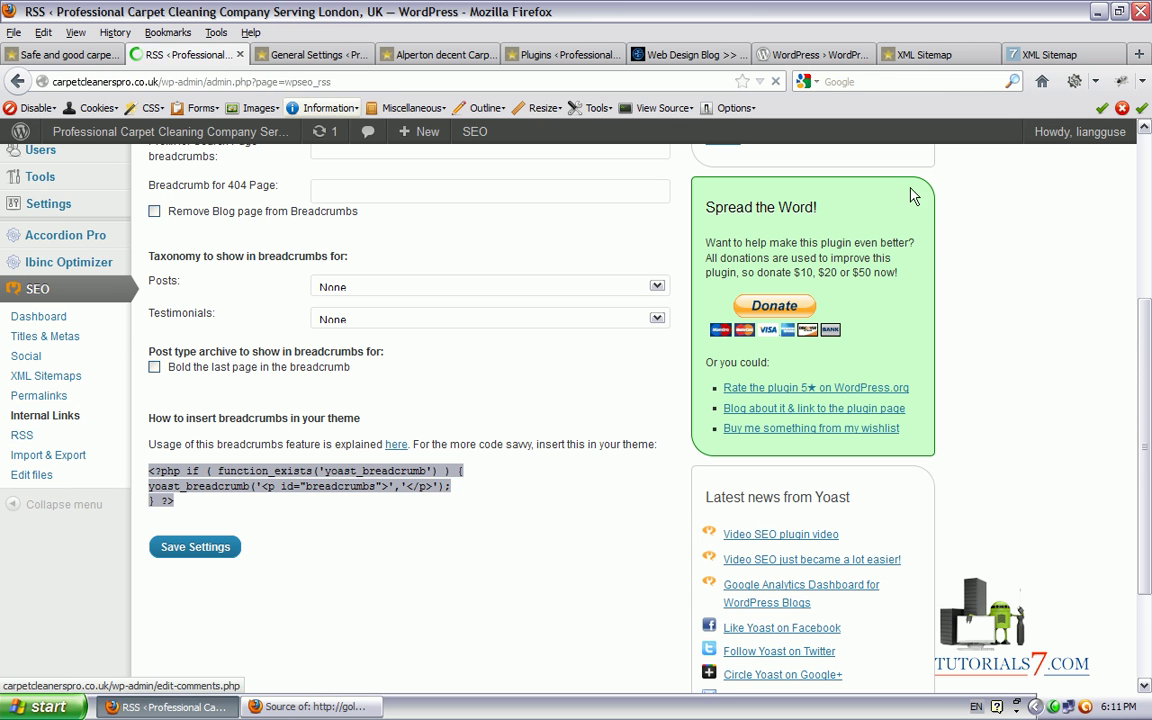
drag(1144, 190, 1133, 360)
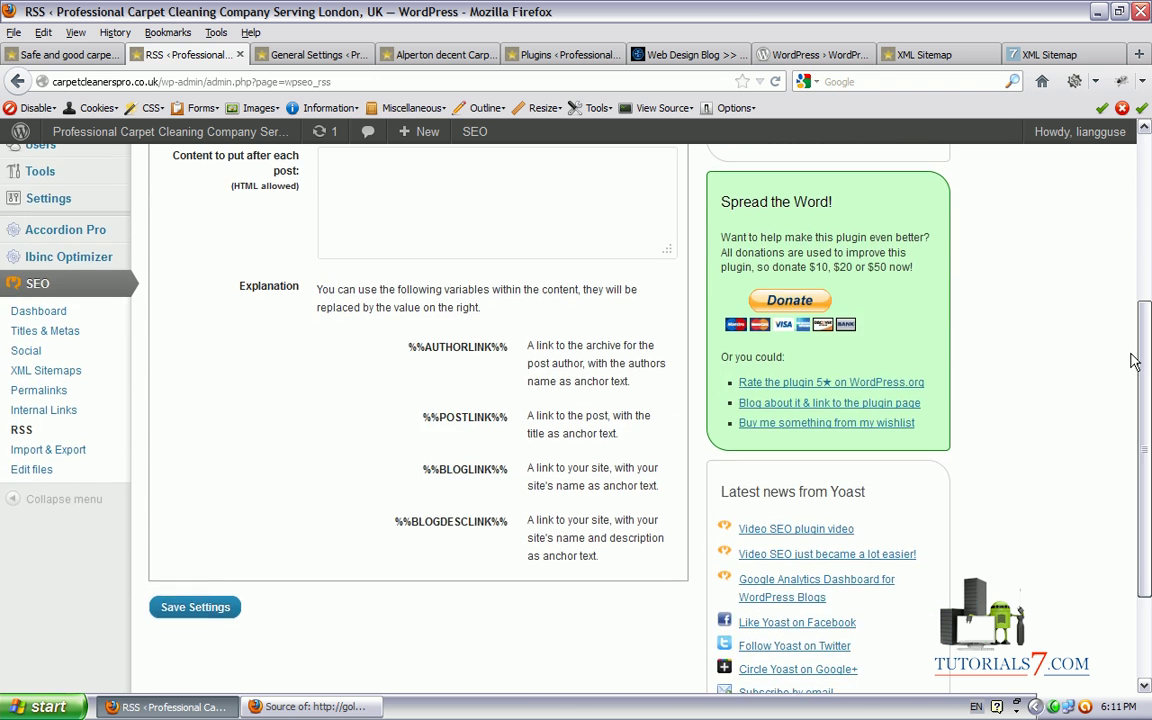
scroll(1133, 360, up, 4)
drag(1149, 300, 1150, 420)
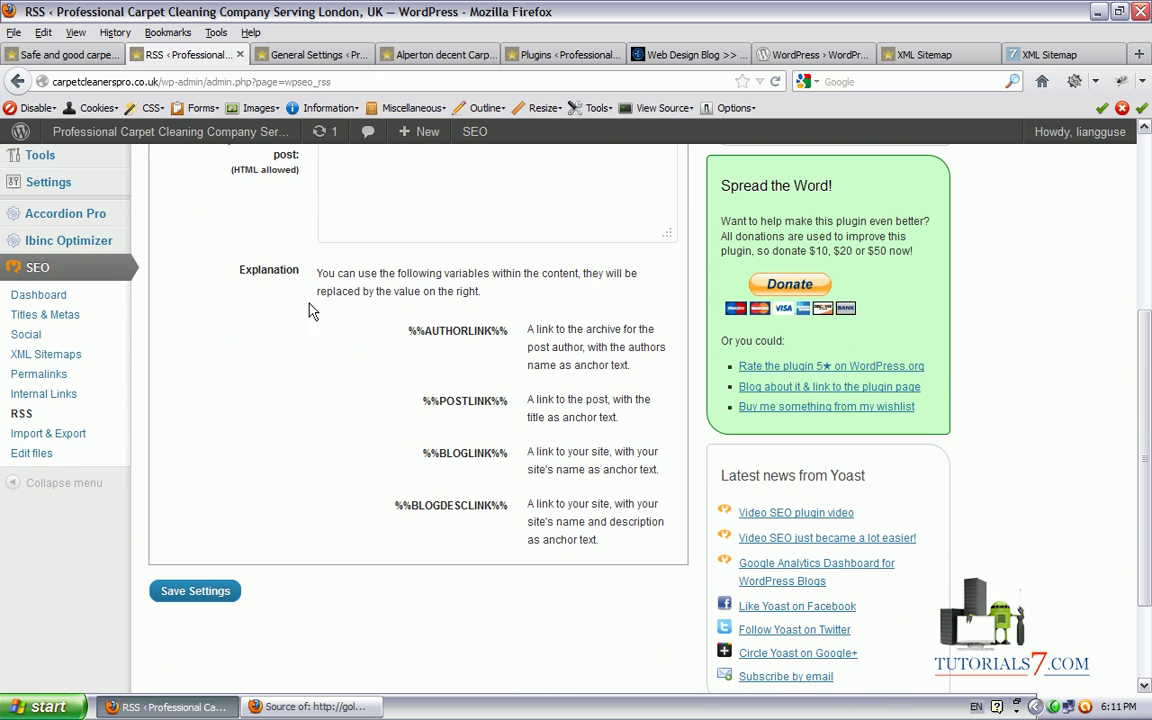
Open the plugin's Import & Export page and examine the options for importing data from another SEO plugin.
click(66, 436)
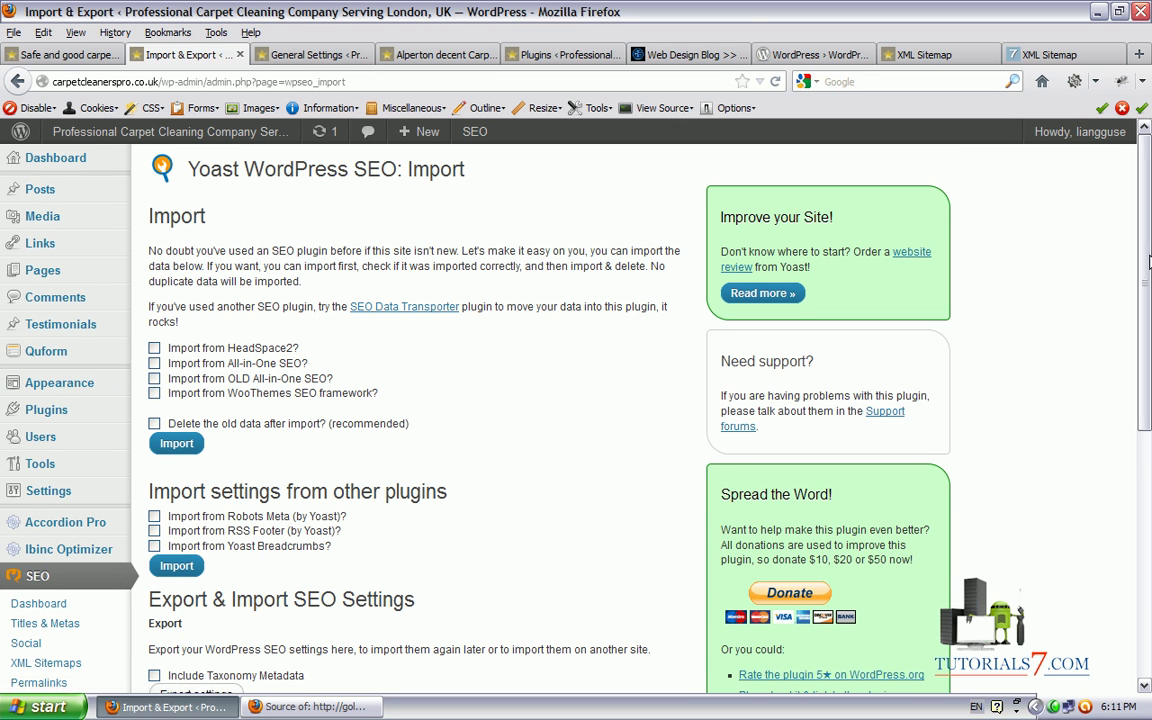
scroll(1025, 300, down, 1)
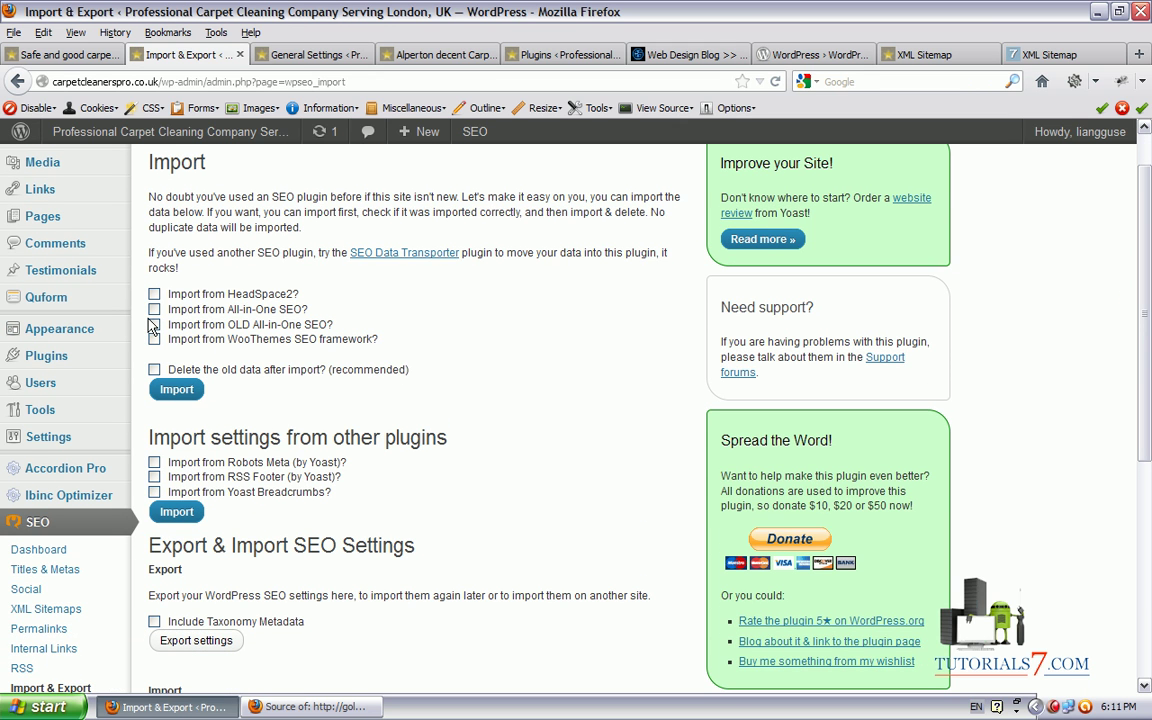
mouse_move(326, 298)
mouse_down()
mouse_move(326, 311)
mouse_move(156, 313)
mouse_move(142, 303)
mouse_move(483, 296)
mouse_move(376, 289)
mouse_move(382, 323)
mouse_up()
mouse_move(150, 300)
mouse_down()
mouse_move(152, 316)
mouse_move(190, 283)
mouse_up()
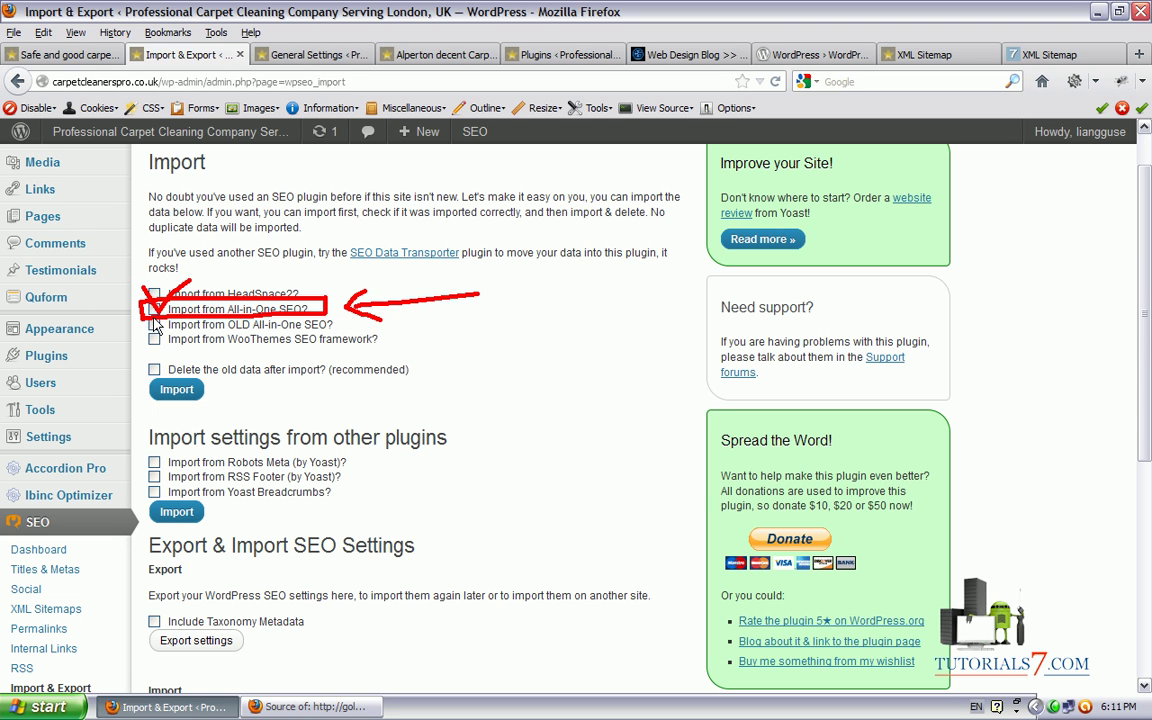
Enable the "Import from All-in-One SEO?" option and clear it again.
click(154, 309)
drag(1149, 283, 1148, 322)
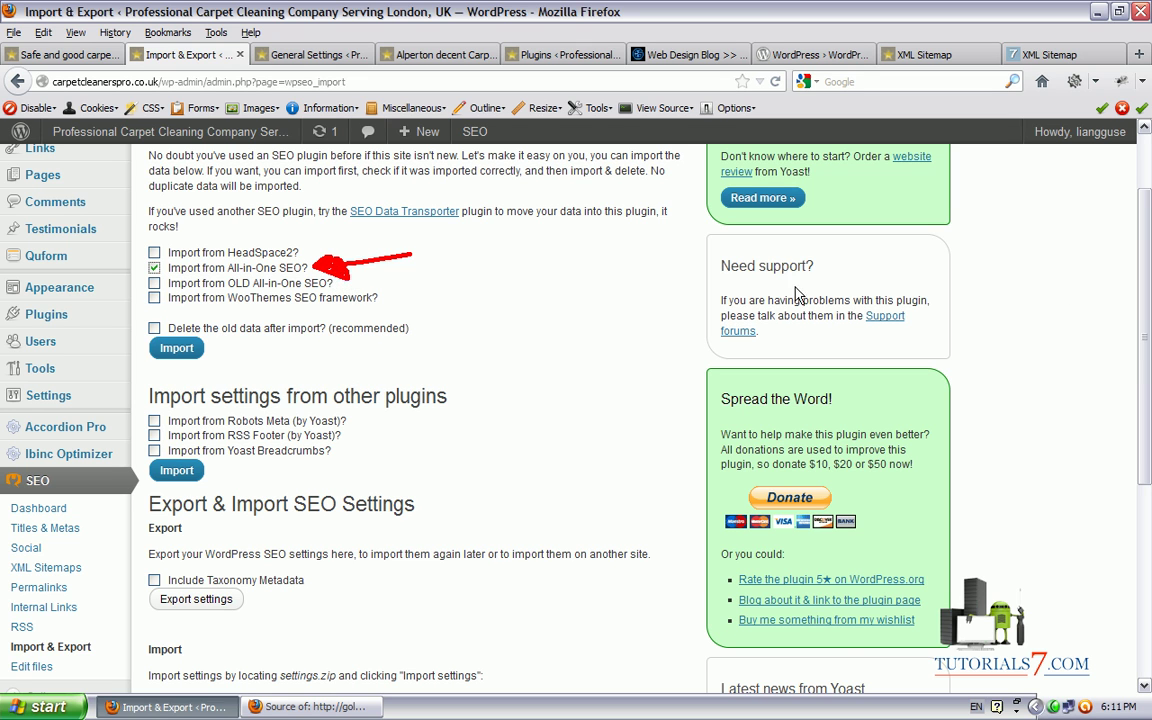
click(152, 268)
Examine the HeadSpace2, OLD All-in-One SEO and WooThemes SEO framework import options.
mouse_move(170, 292)
mouse_down()
mouse_move(312, 296)
mouse_move(160, 277)
mouse_move(158, 260)
mouse_move(240, 262)
mouse_move(295, 245)
mouse_move(158, 241)
mouse_up()
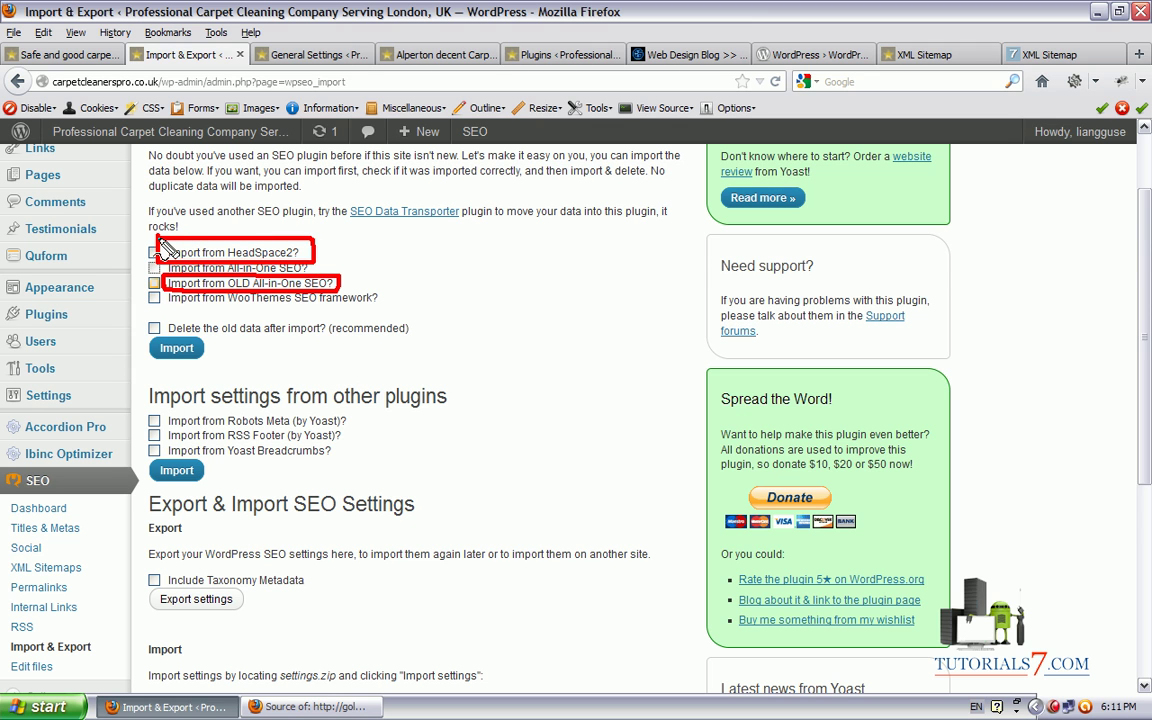
drag(172, 311, 347, 310)
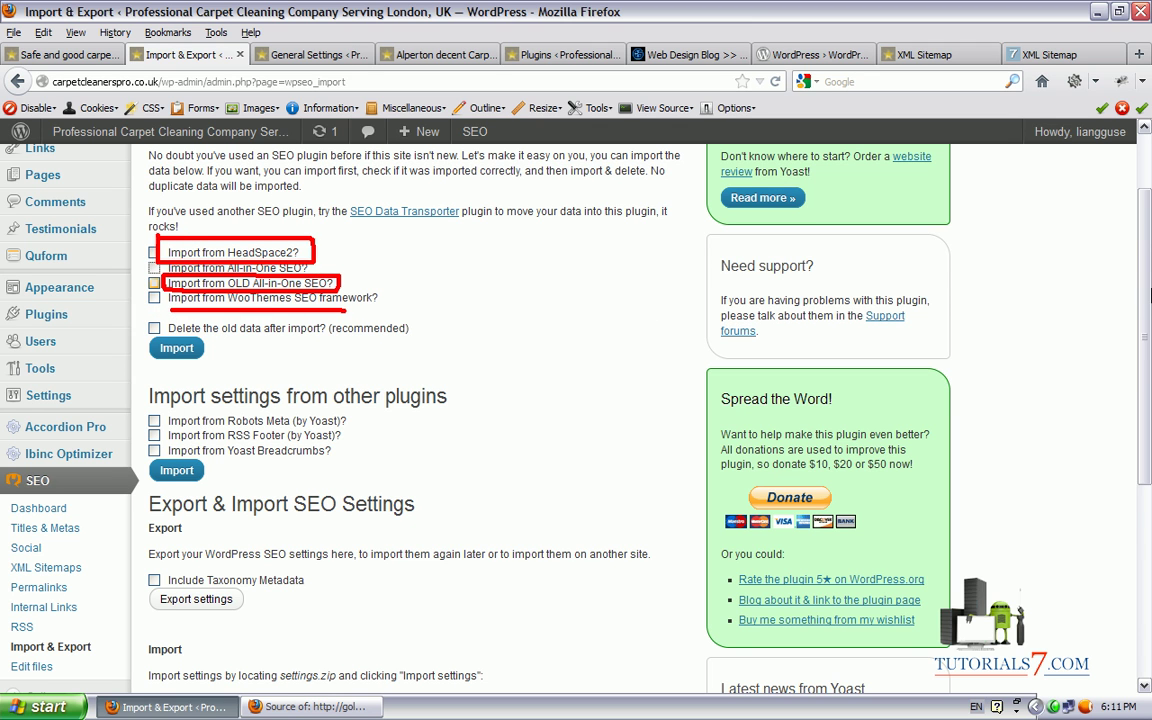
key(Escape)
scroll(600, 400, down, 1)
scroll(253, 290, up, 3)
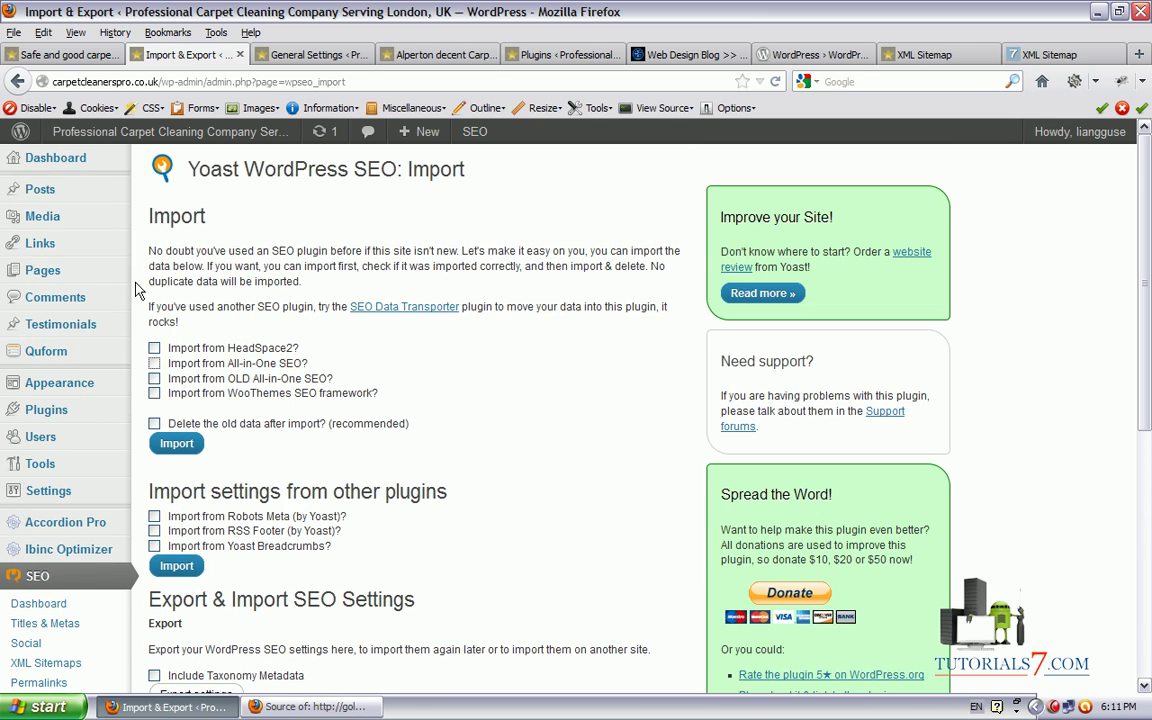
click(679, 50)
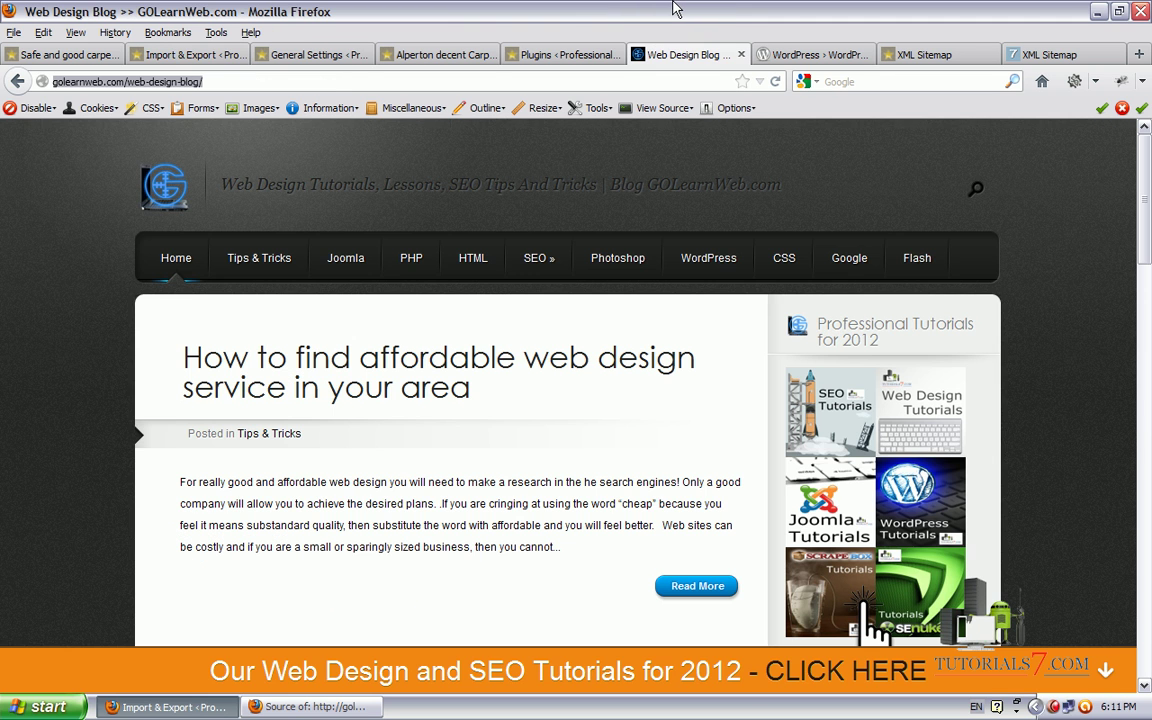
click(168, 56)
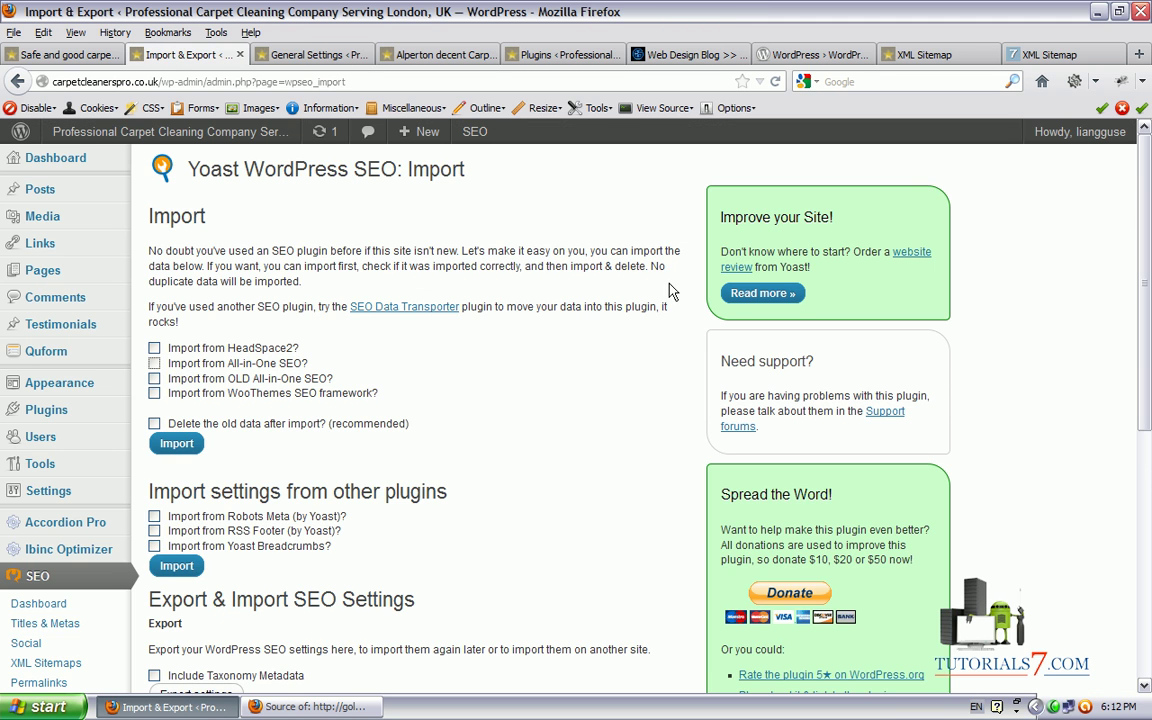
Review the Export & Import SEO Settings section and open the plugin's Edit files page.
scroll(671, 290, down, 3)
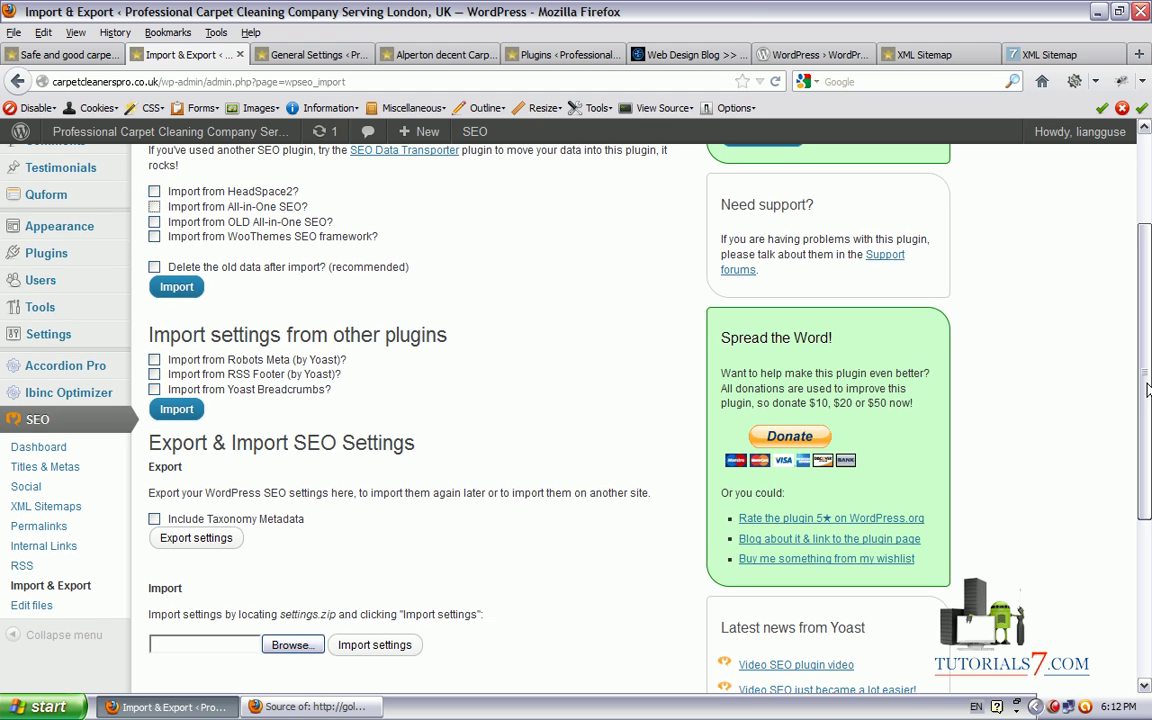
scroll(200, 174, up, 1)
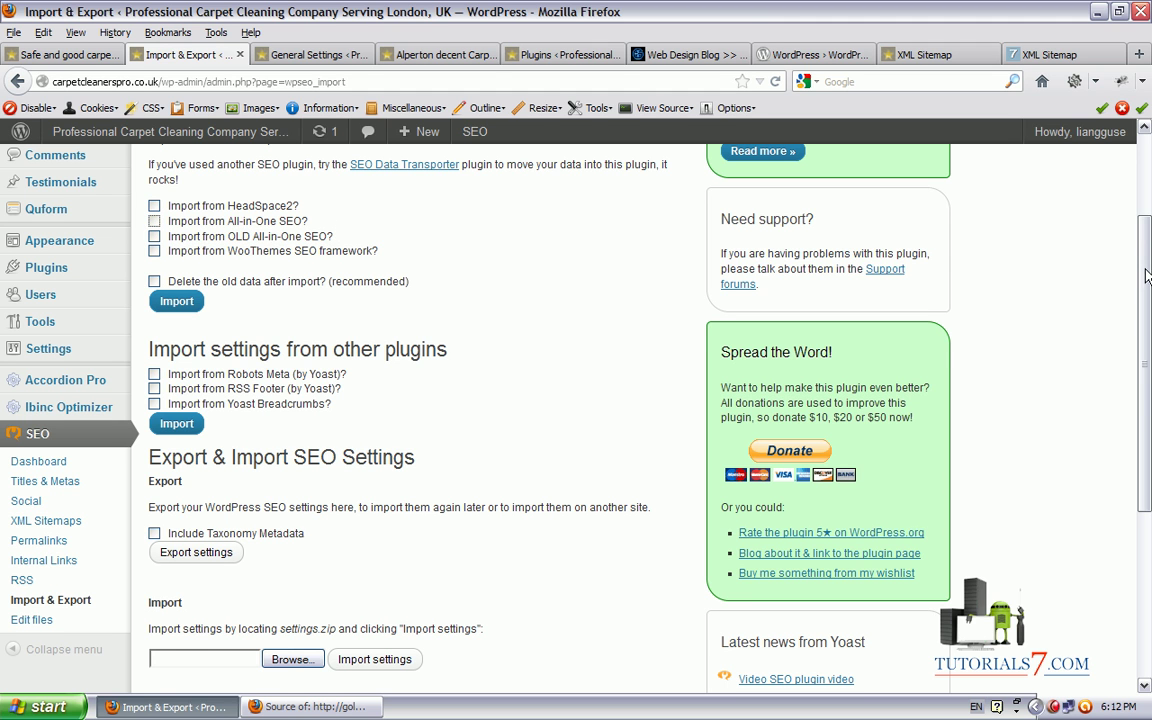
scroll(1148, 320, down, 1)
drag(1150, 320, 1150, 330)
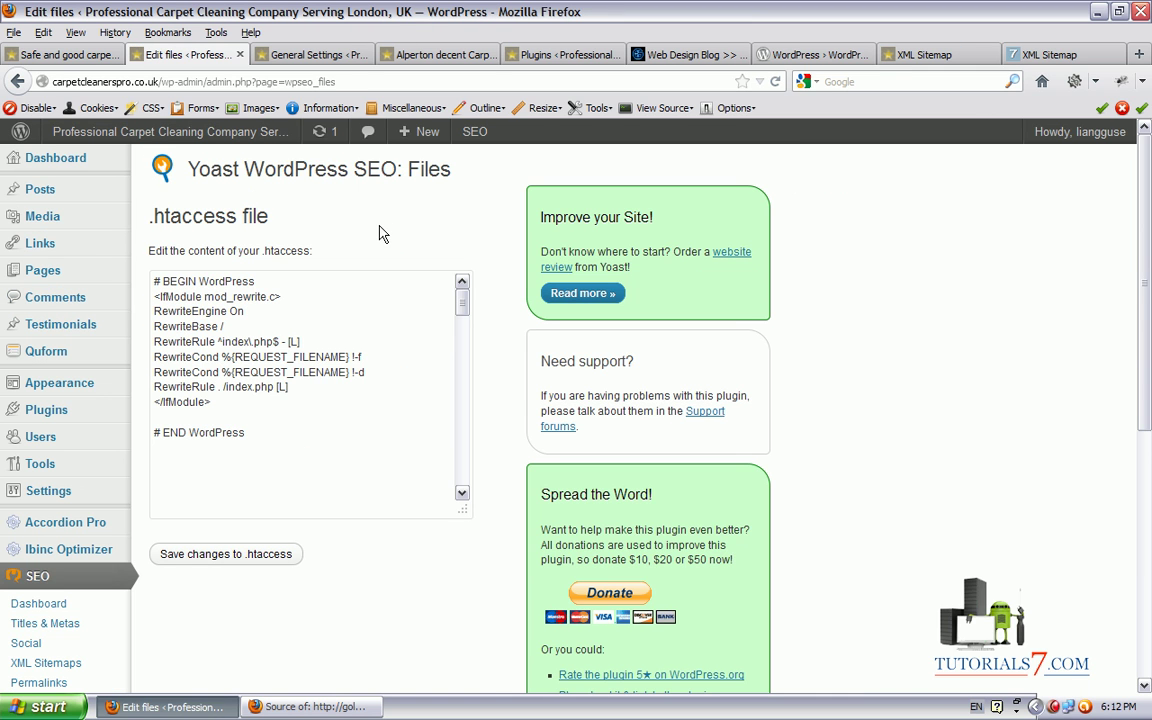
Examine the content of the .htaccess file on the Edit files page.
drag(1143, 193, 1143, 198)
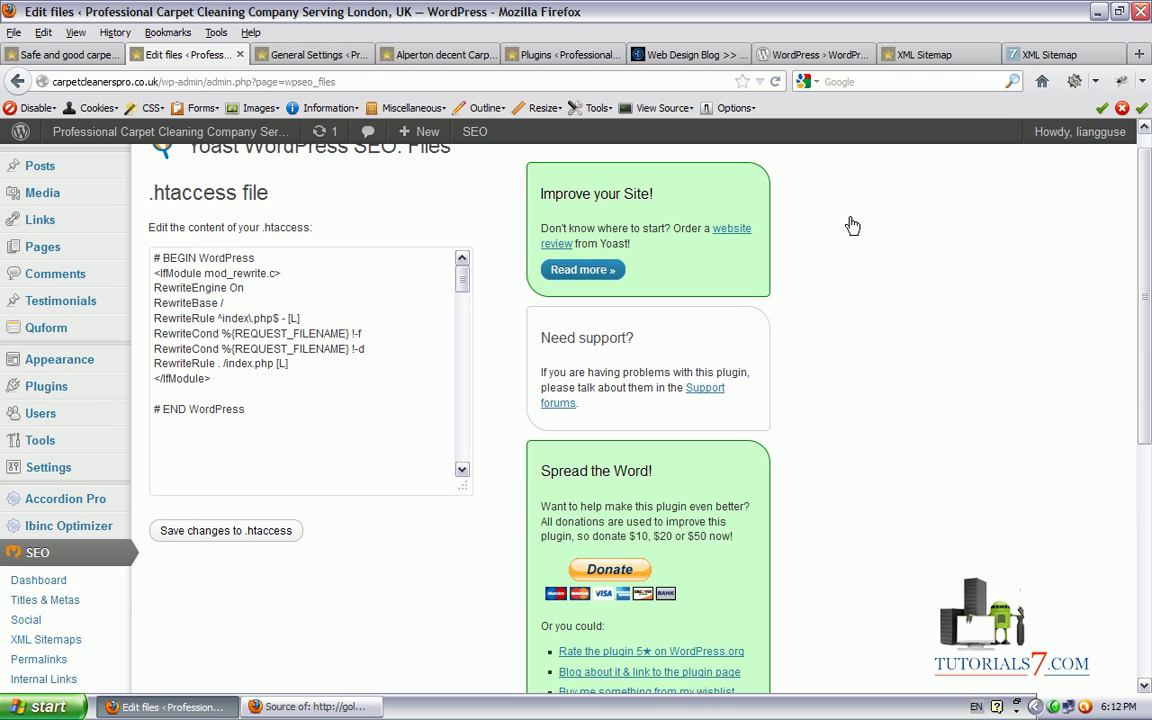
mouse_move(463, 282)
mouse_down()
mouse_move(465, 445)
mouse_move(451, 267)
mouse_up()
scroll(1145, 386, down, 6)
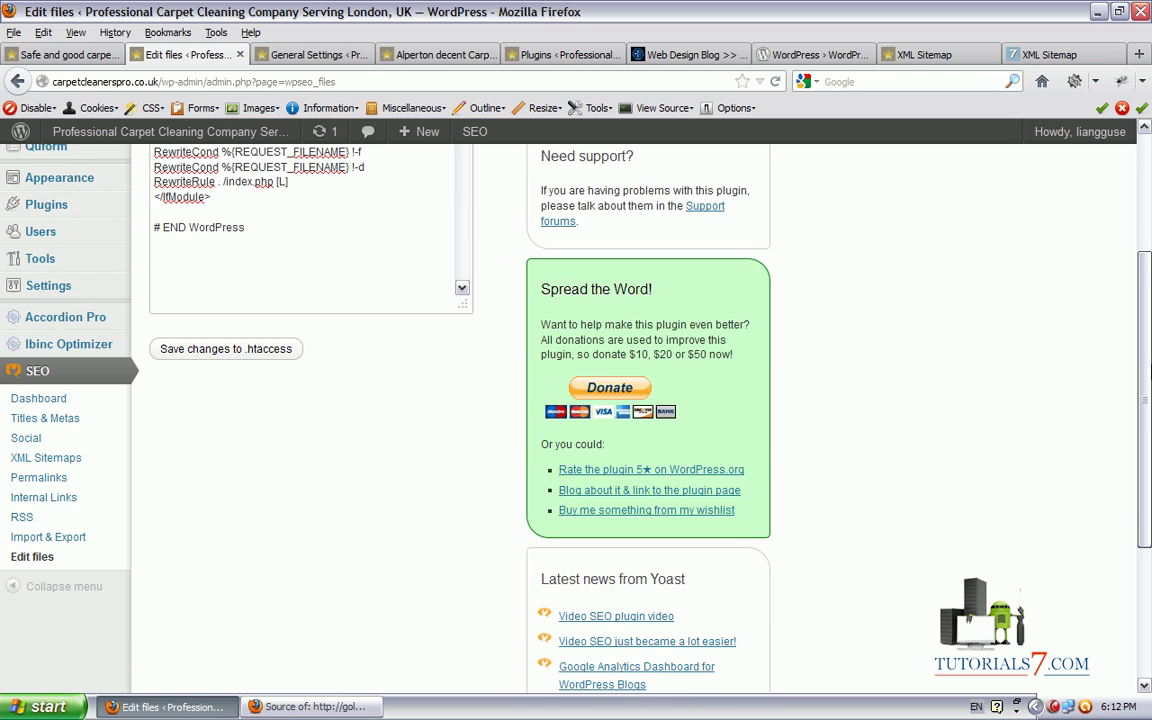
scroll(1148, 466, up, 6)
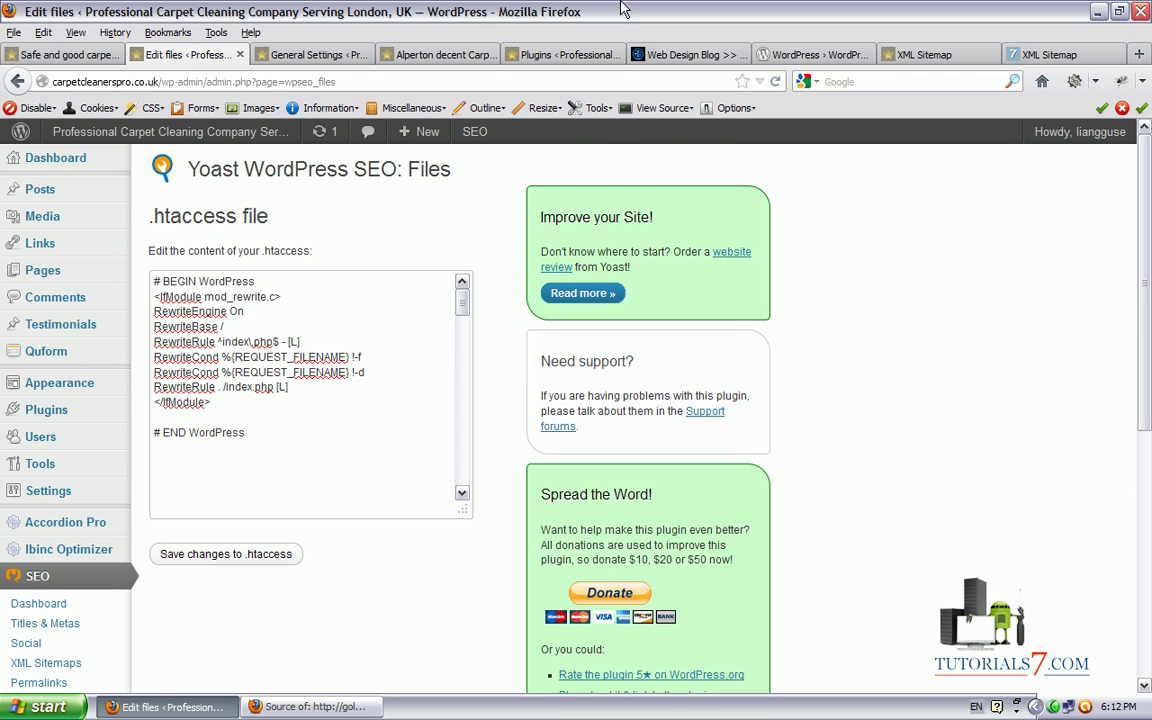
Close the browser page showing the WordPress General Settings.
click(65, 57)
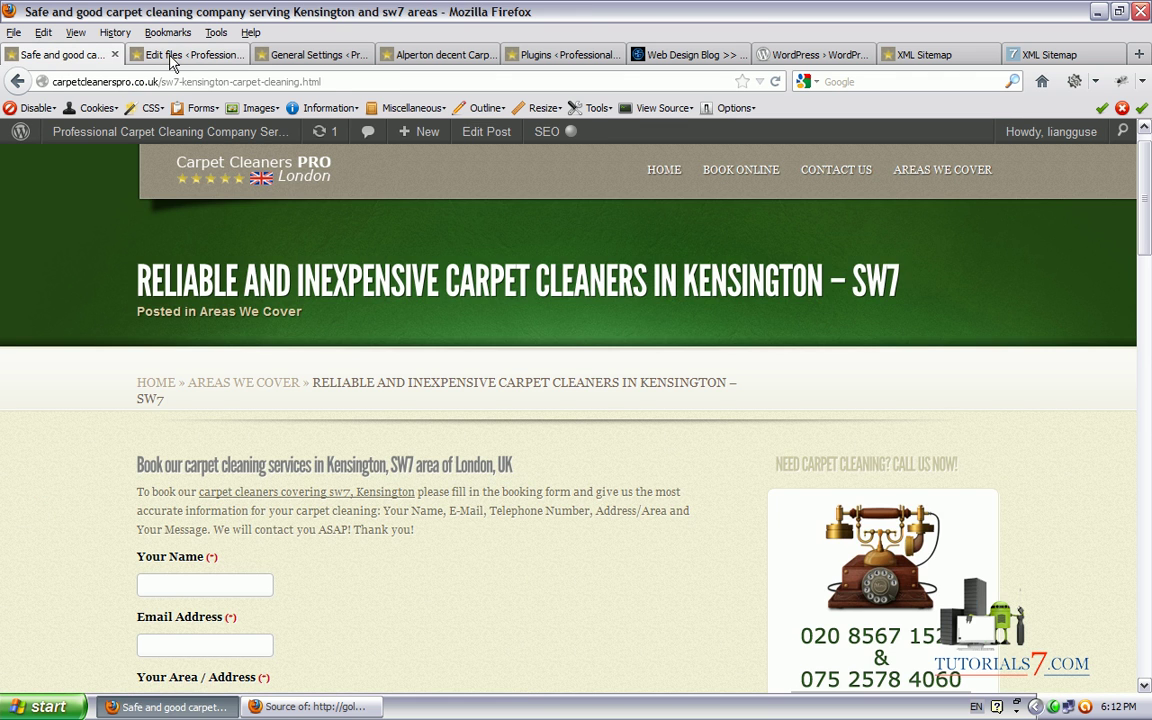
click(172, 60)
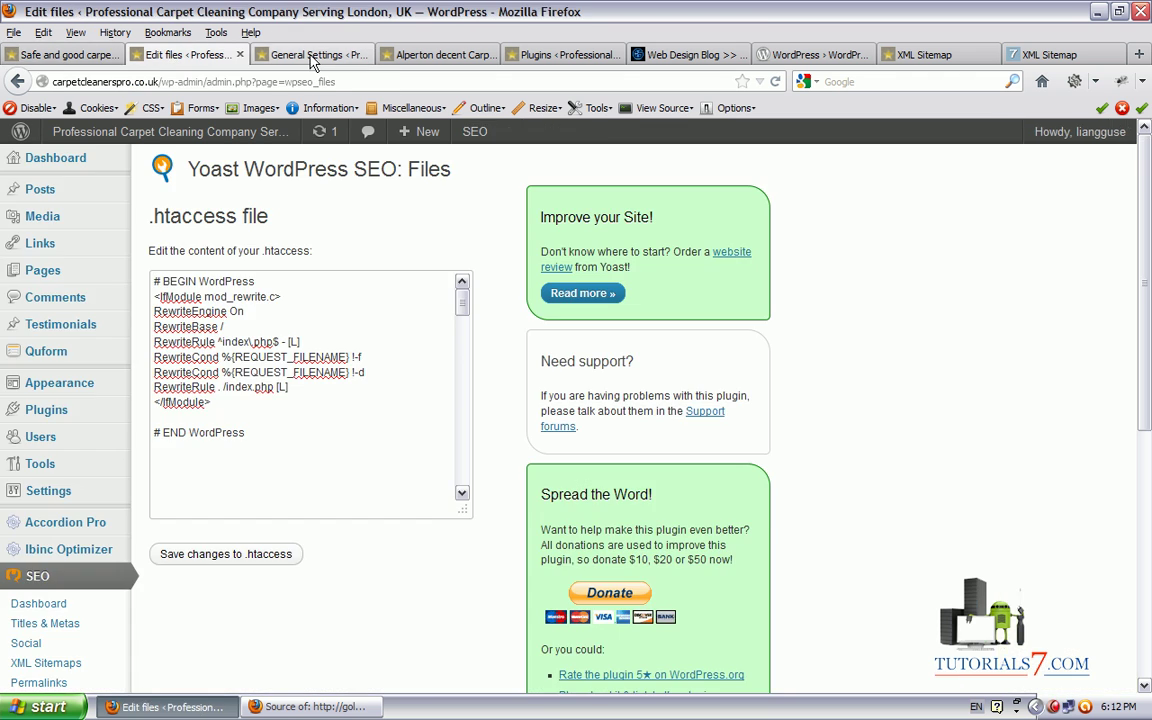
key(ctrl+Tab)
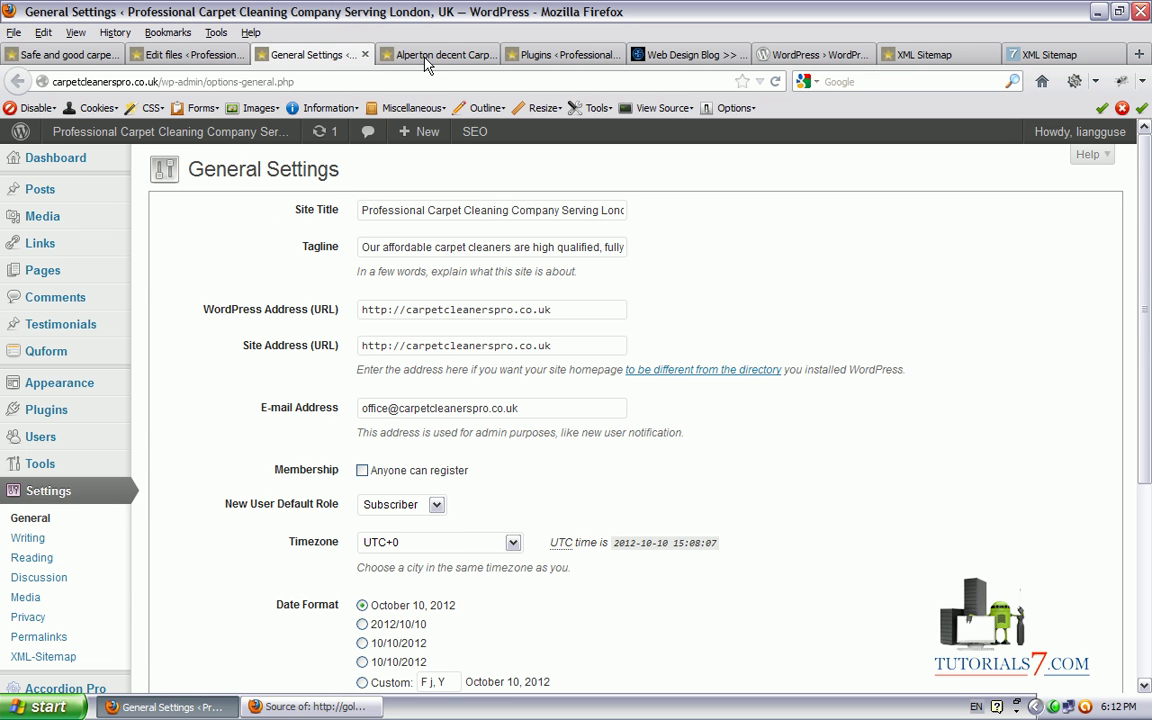
click(366, 56)
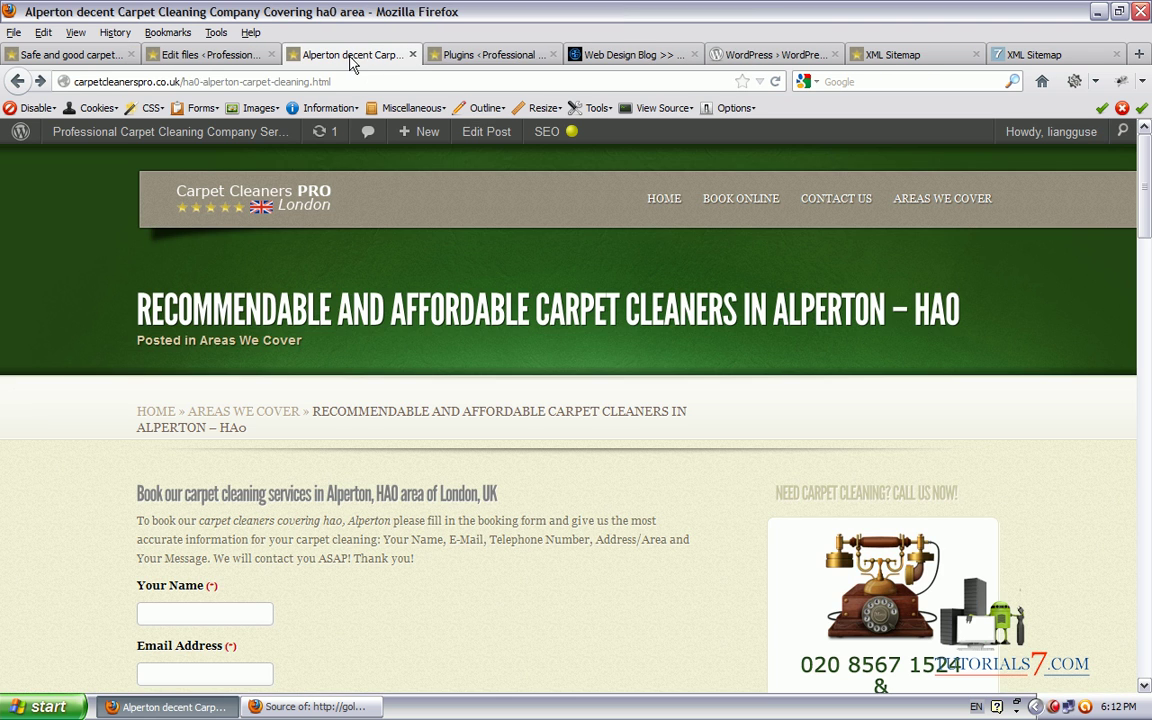
From the Plugins page, go to the list of all posts and open the "Alperton - ha0" carpet cleaners post for editing.
click(452, 55)
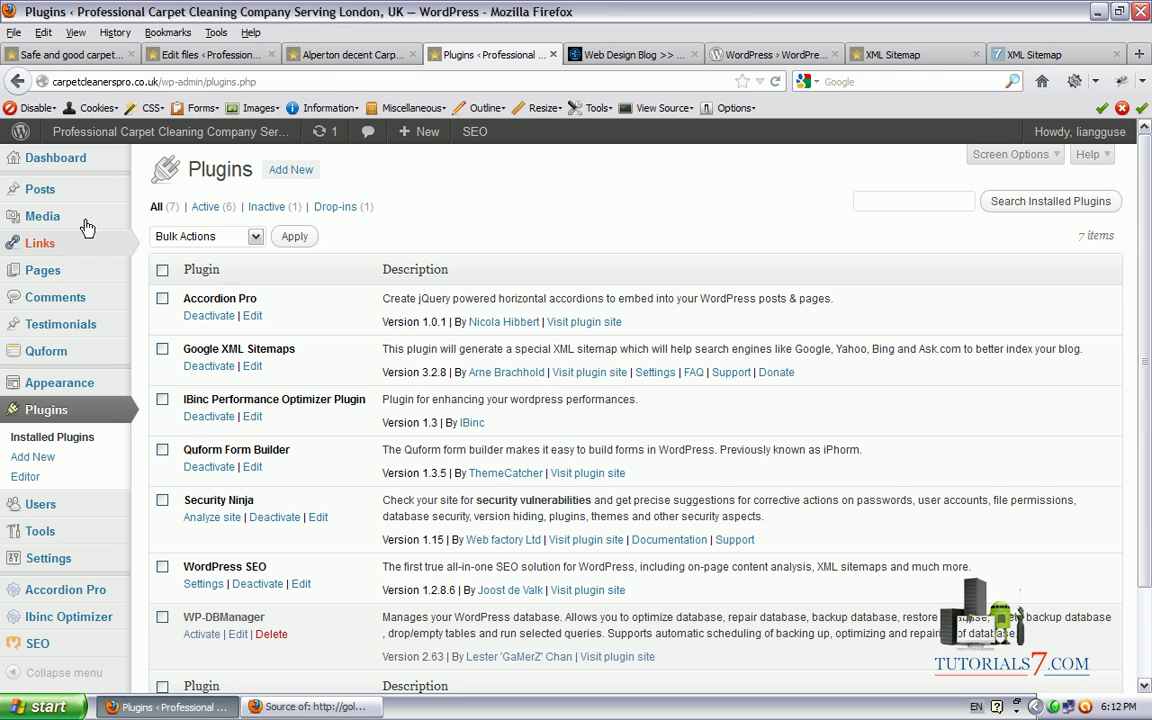
mouse_move(64, 198)
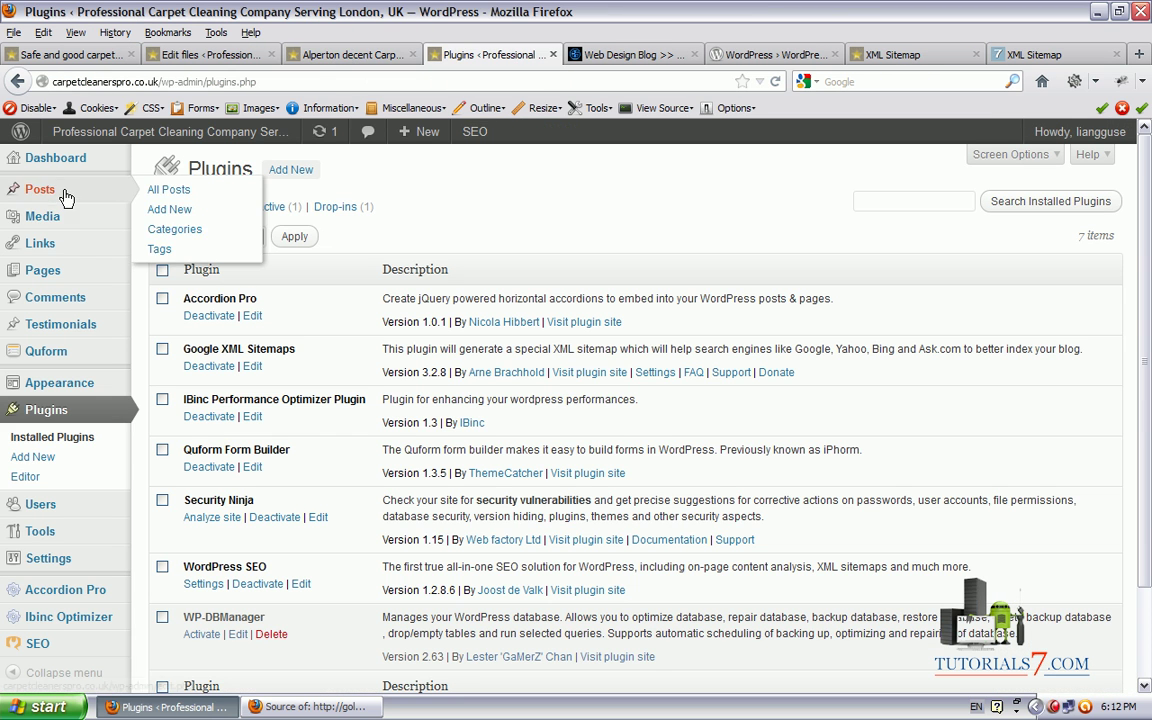
click(168, 189)
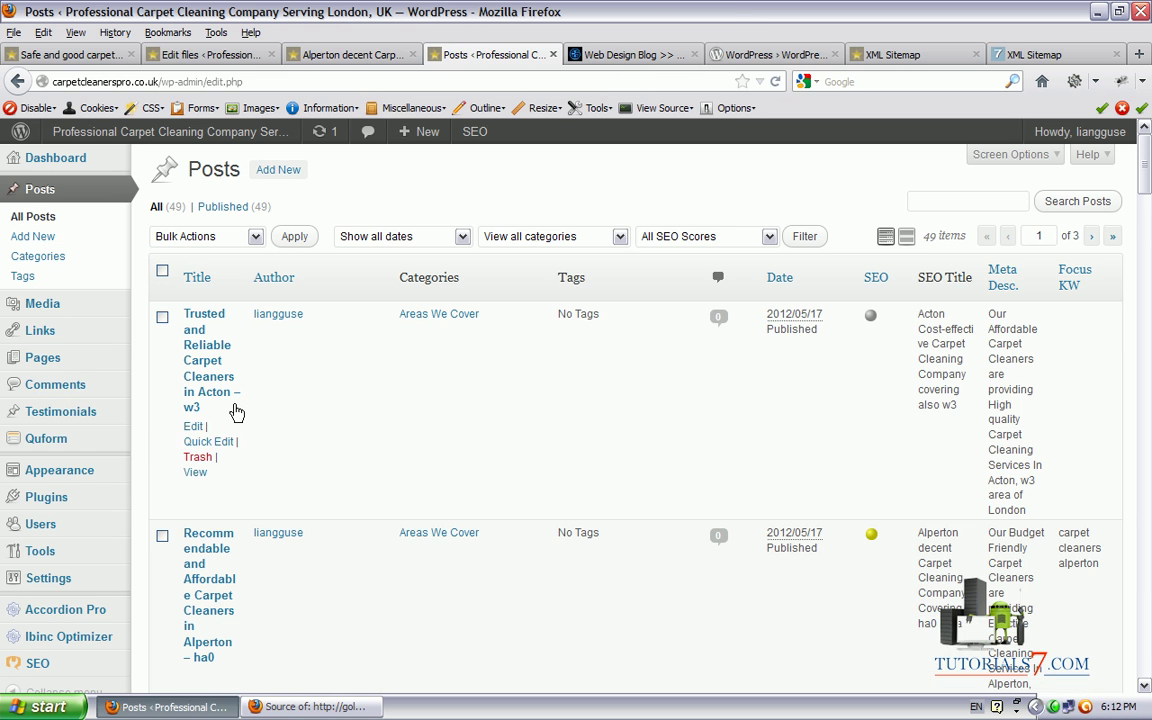
scroll(210, 527, down, 5)
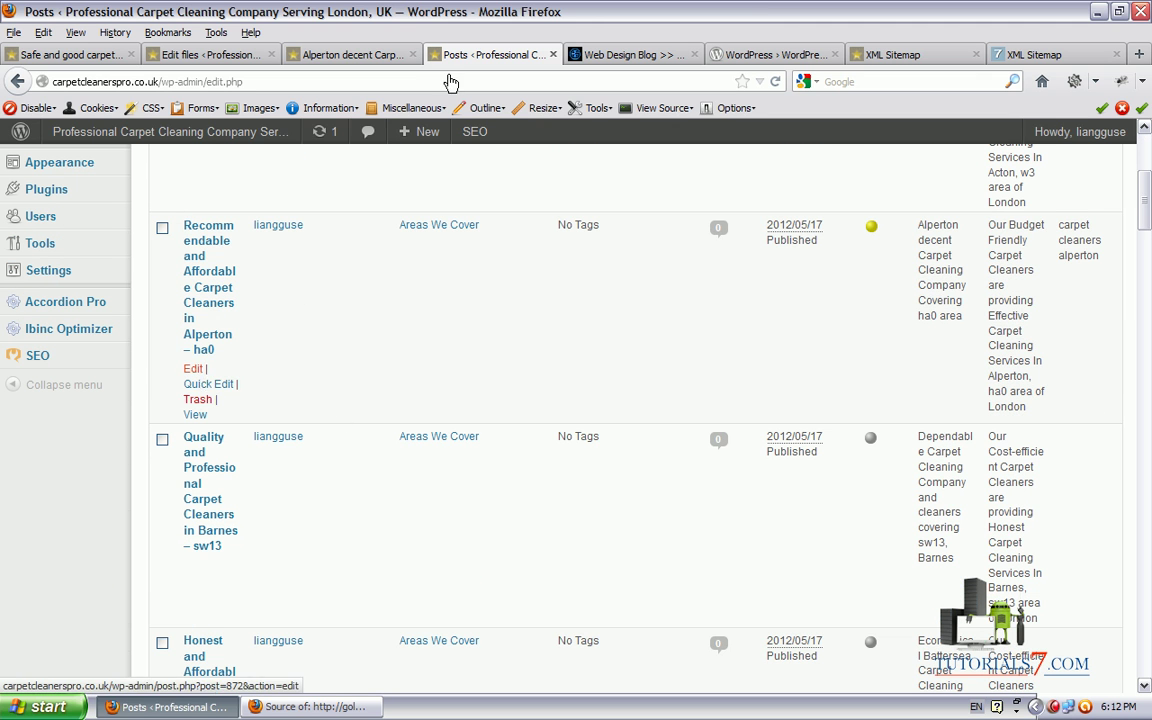
click(193, 369)
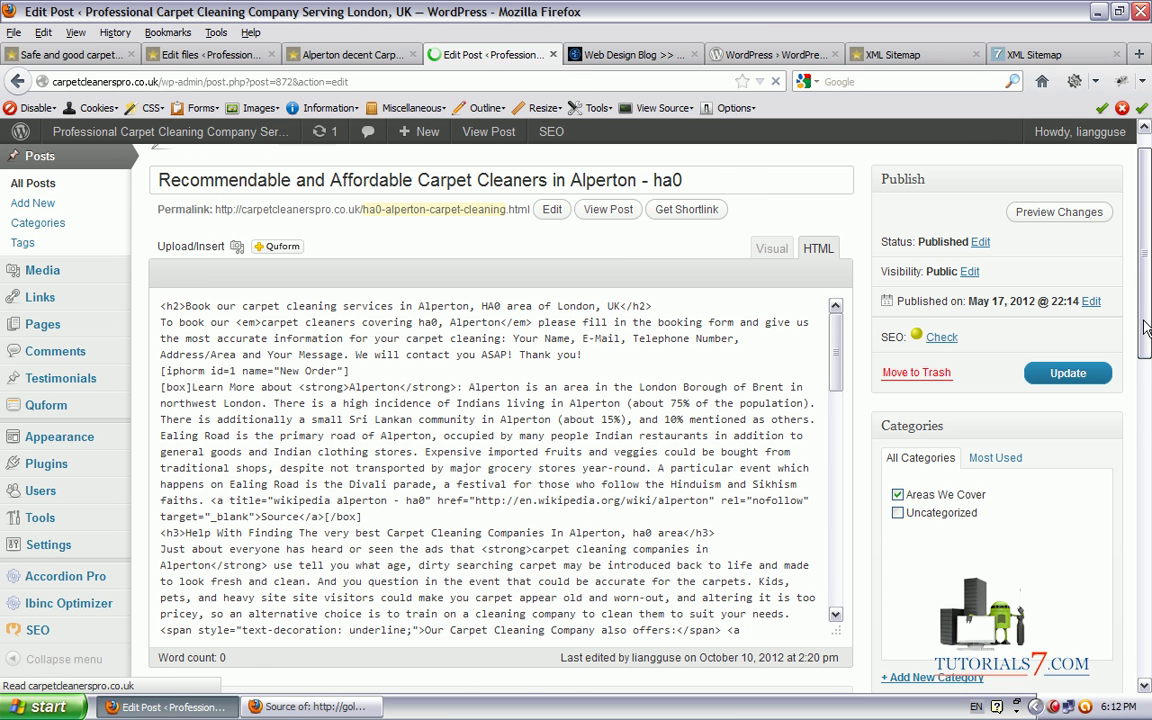
Collapse and re-expand the post's WordPress SEO by Yoast box and examine its General, Page Analysis and Advanced sections.
scroll(1147, 328, down, 8)
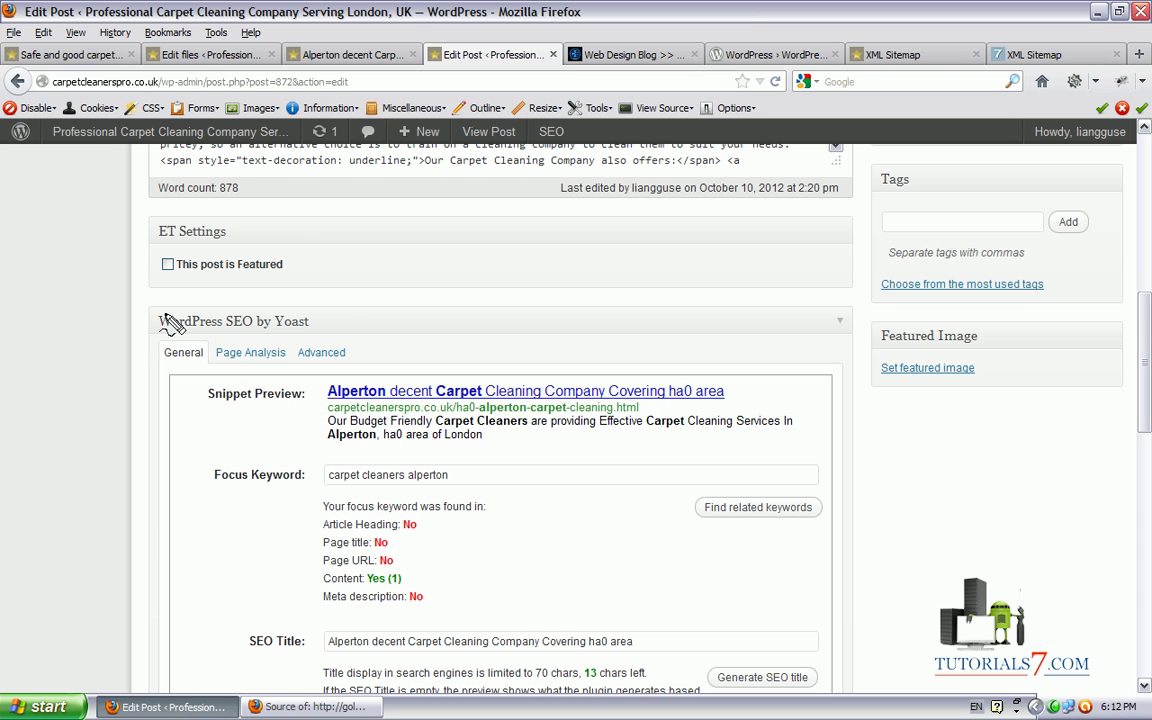
click(839, 322)
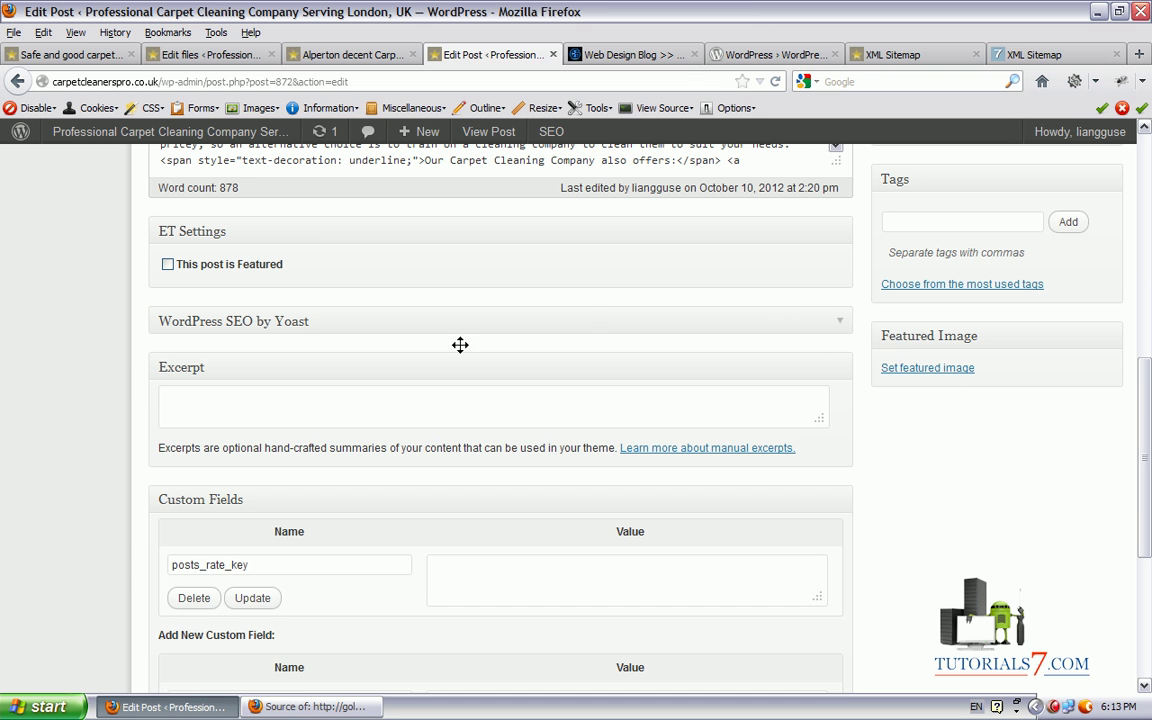
click(240, 322)
mouse_move(145, 330)
mouse_down()
mouse_move(147, 386)
mouse_move(388, 322)
mouse_move(148, 338)
mouse_up()
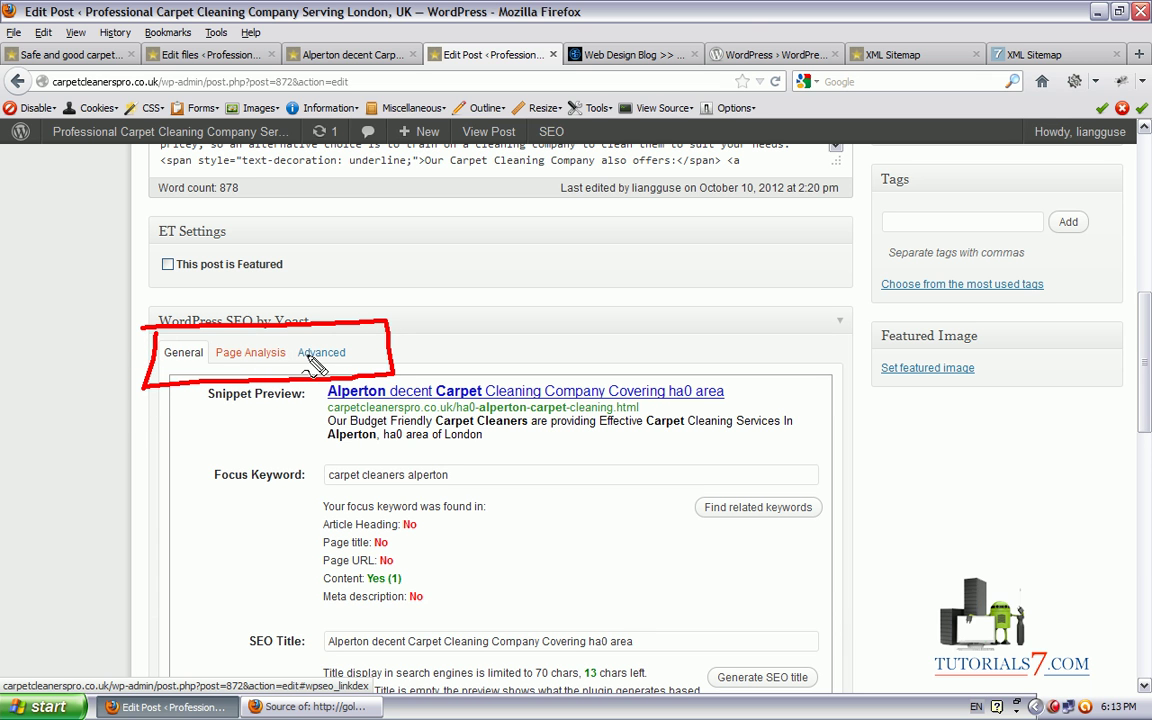
Examine the SEO score indicator in the post's Publish box.
drag(1148, 370, 1148, 225)
mouse_move(918, 270)
mouse_down()
mouse_move(905, 288)
mouse_move(936, 287)
mouse_up()
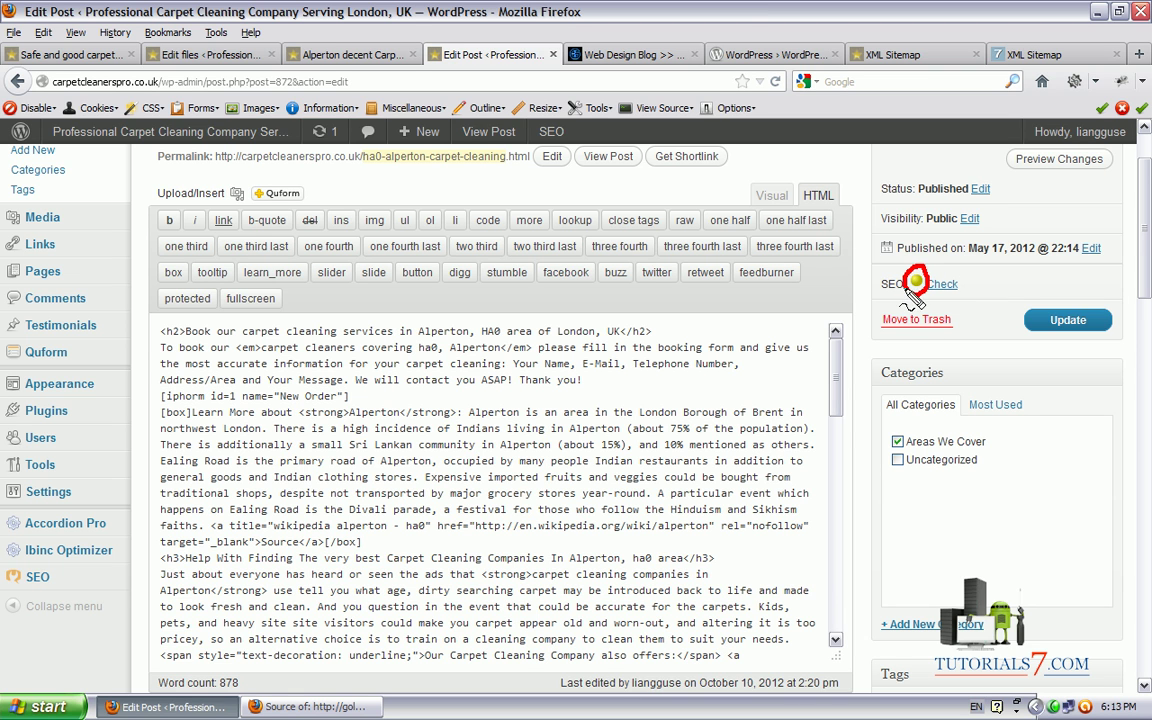
Examine the post's focus keyword and the list of places where it was found in the WordPress SEO by Yoast box.
drag(1149, 217, 1148, 408)
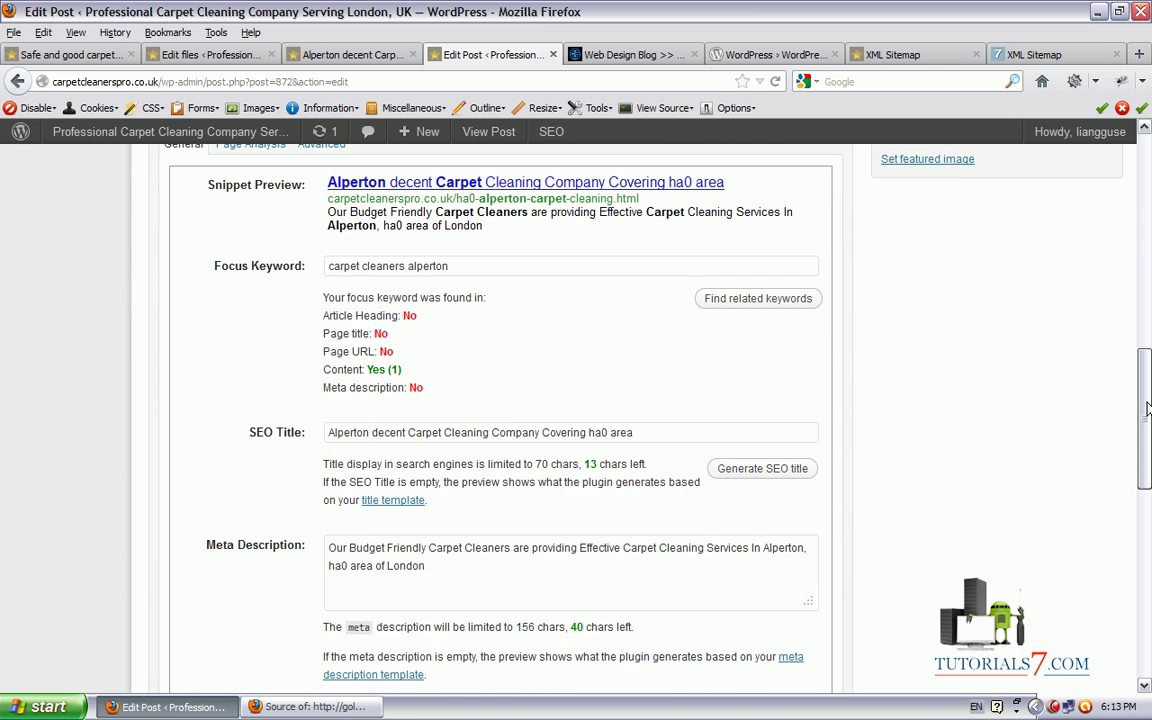
drag(62, 367, 257, 227)
key(Escape)
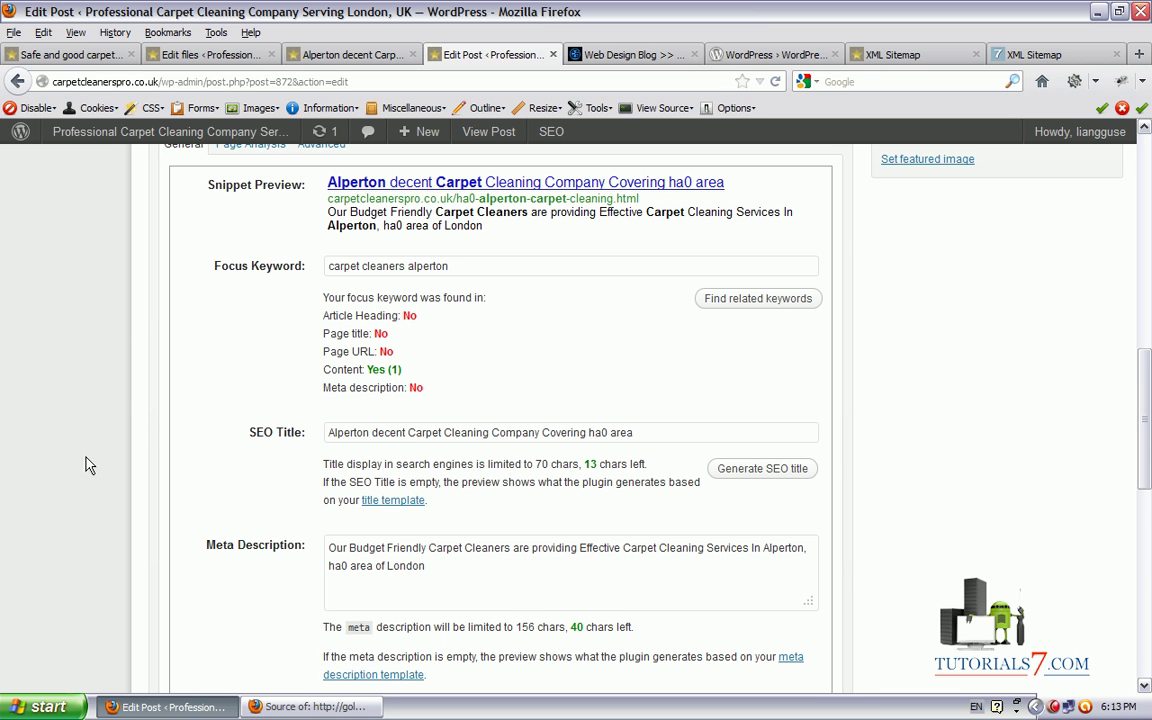
drag(56, 476, 257, 284)
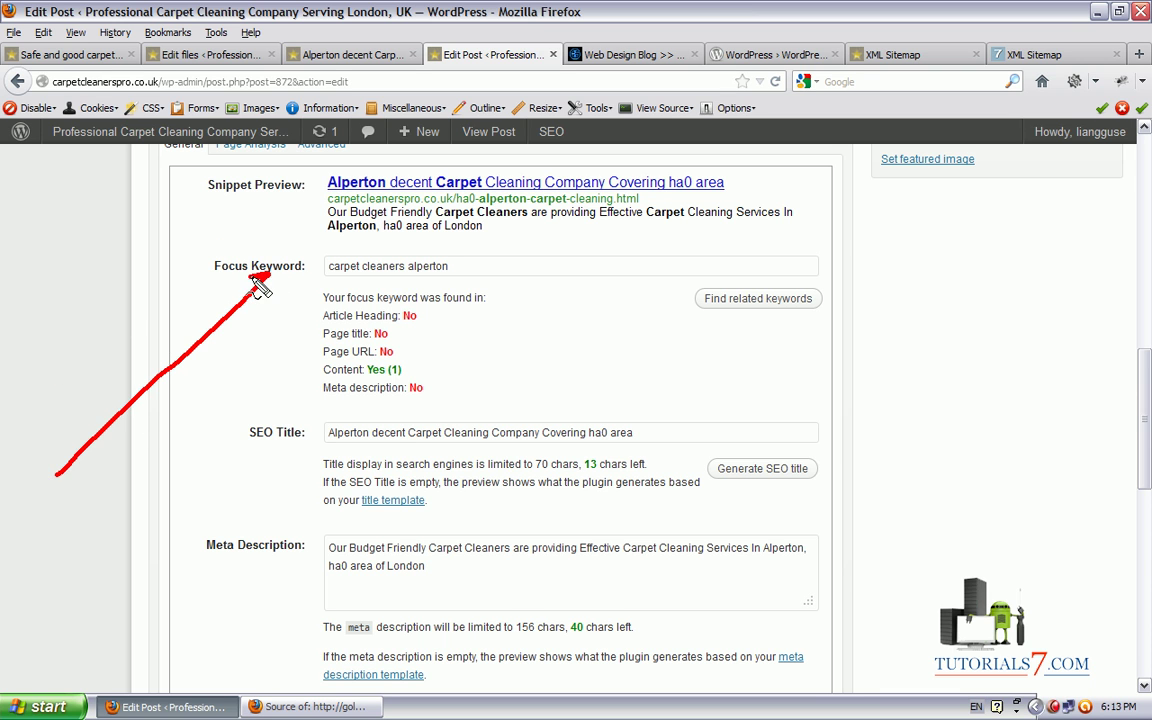
mouse_move(320, 258)
mouse_down()
mouse_move(440, 283)
mouse_move(455, 245)
mouse_move(338, 255)
mouse_move(328, 287)
mouse_up()
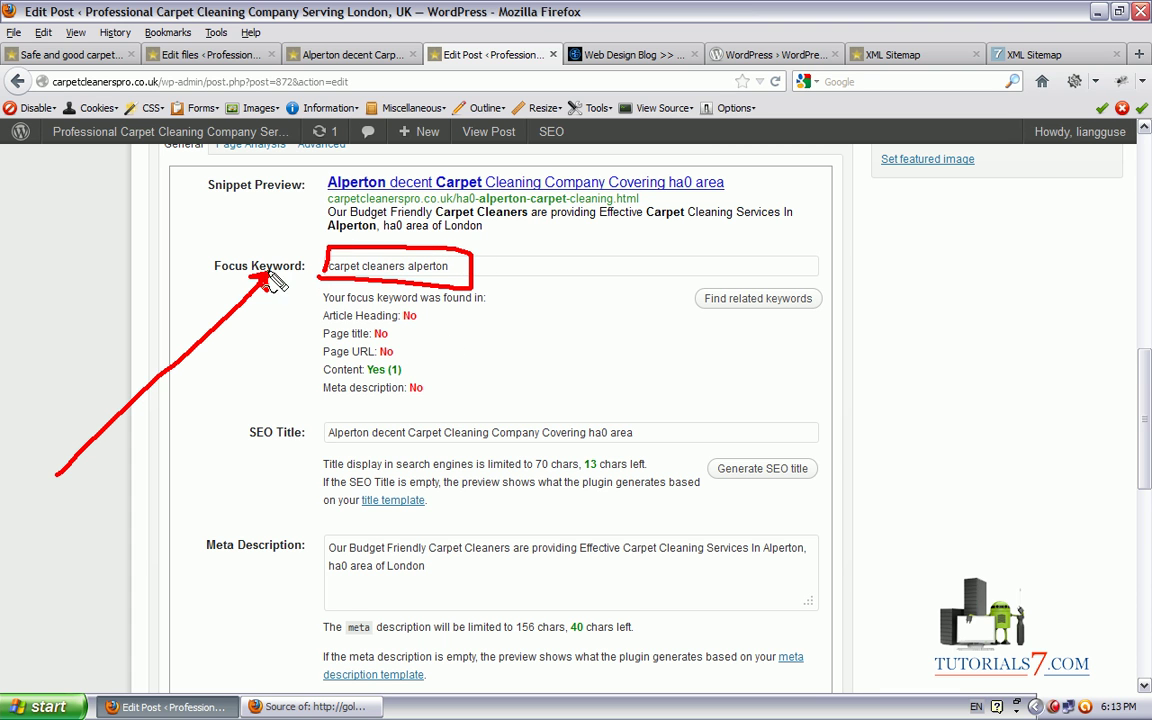
mouse_move(308, 284)
mouse_down()
mouse_move(488, 285)
mouse_move(535, 305)
mouse_move(521, 407)
mouse_move(300, 405)
mouse_move(300, 288)
mouse_move(490, 300)
mouse_move(424, 317)
mouse_move(418, 344)
mouse_move(402, 334)
mouse_move(405, 351)
mouse_move(418, 345)
mouse_move(464, 378)
mouse_move(418, 376)
mouse_move(471, 392)
mouse_move(432, 386)
mouse_move(448, 396)
mouse_up()
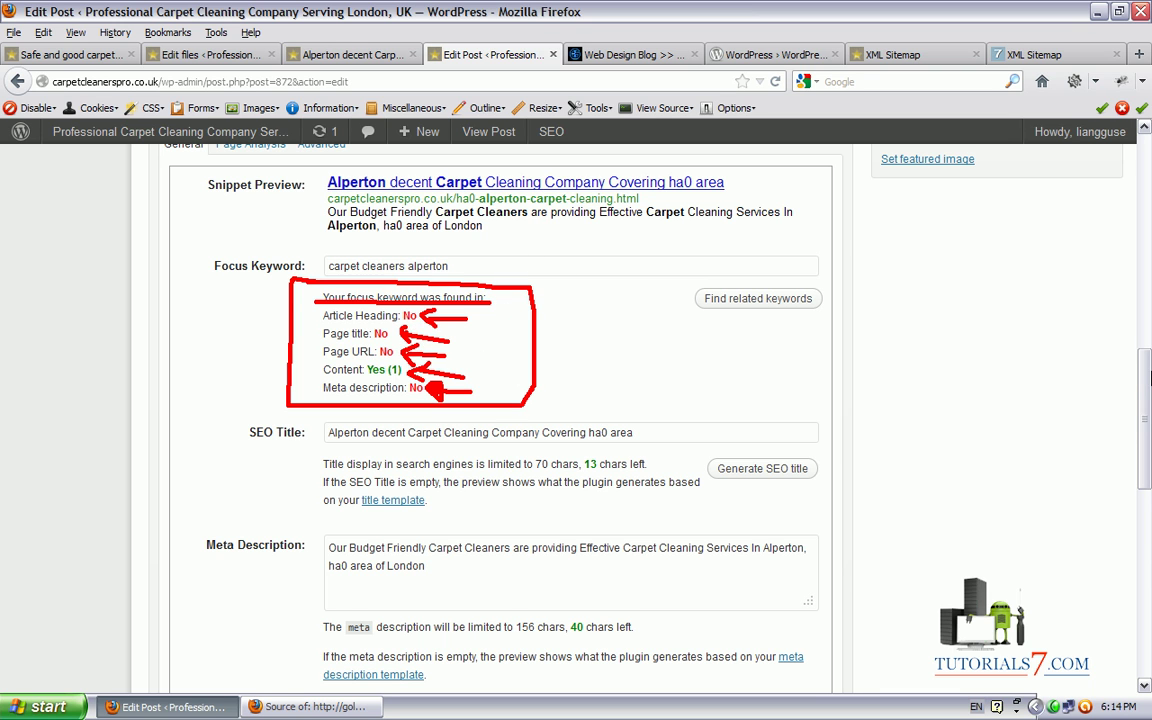
key(Escape)
Examine the SEO Title field and how it relates to the focus keyword checks above it.
drag(1149, 377, 1149, 413)
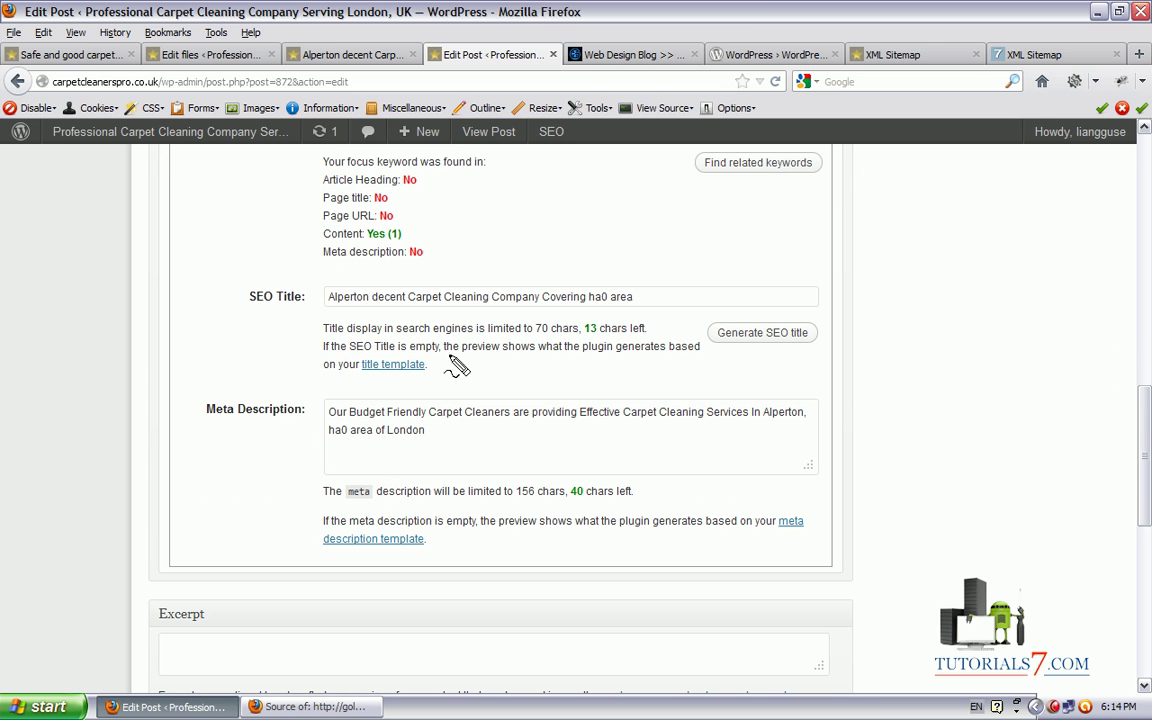
mouse_move(306, 328)
mouse_down()
mouse_move(300, 316)
mouse_move(676, 318)
mouse_move(670, 272)
mouse_move(300, 270)
mouse_move(304, 316)
mouse_up()
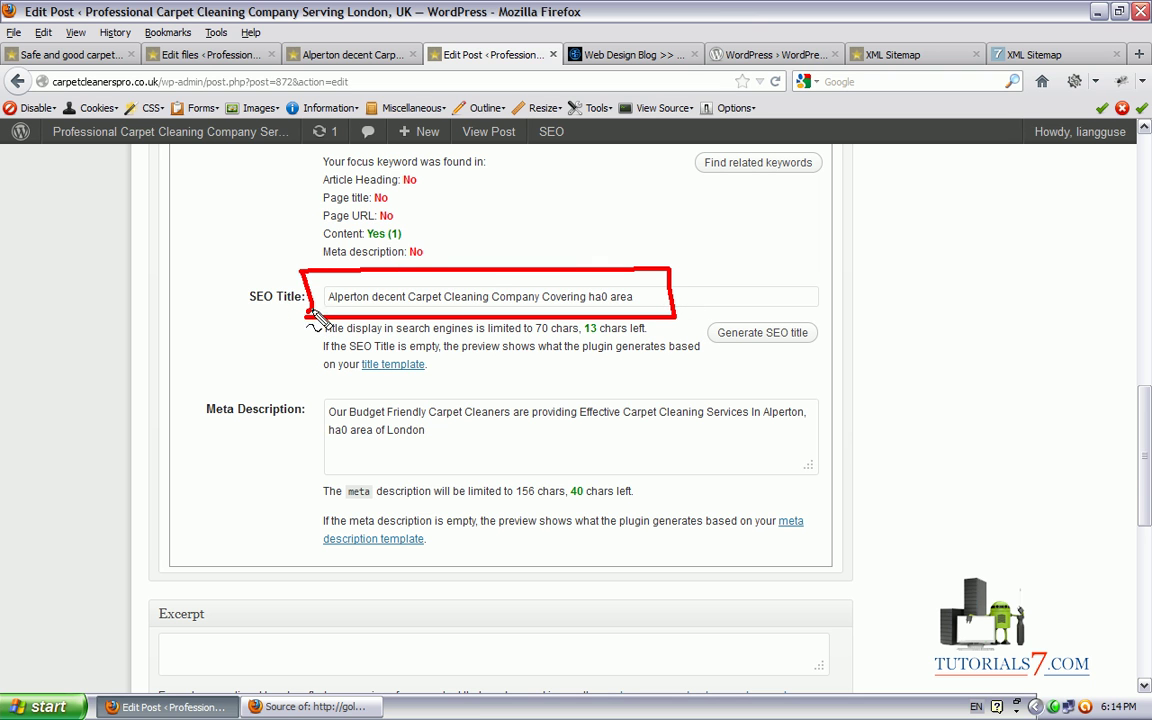
mouse_move(406, 178)
mouse_down()
mouse_move(300, 172)
mouse_move(460, 252)
mouse_move(412, 180)
mouse_up()
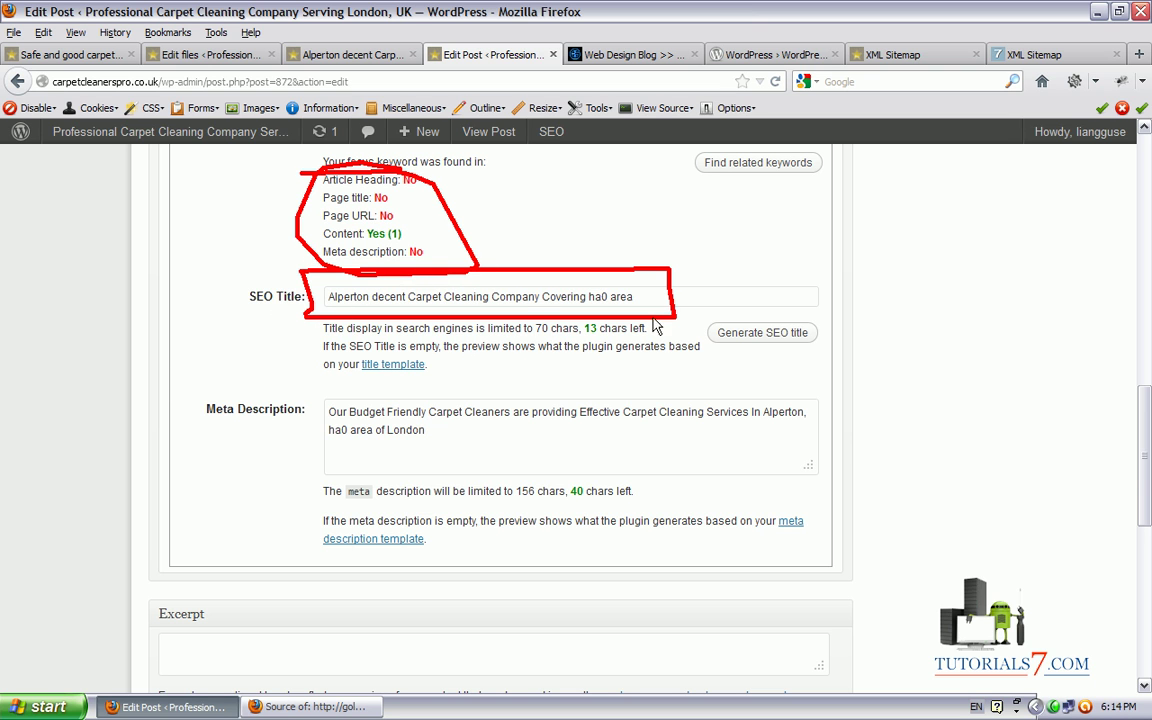
key(Escape)
Copy the SEO title, try "hfudhfuidsf" in its place to check the remaining-character counter, and paste the original title back.
click(617, 296)
key(ctrl+a)
key(ctrl+c)
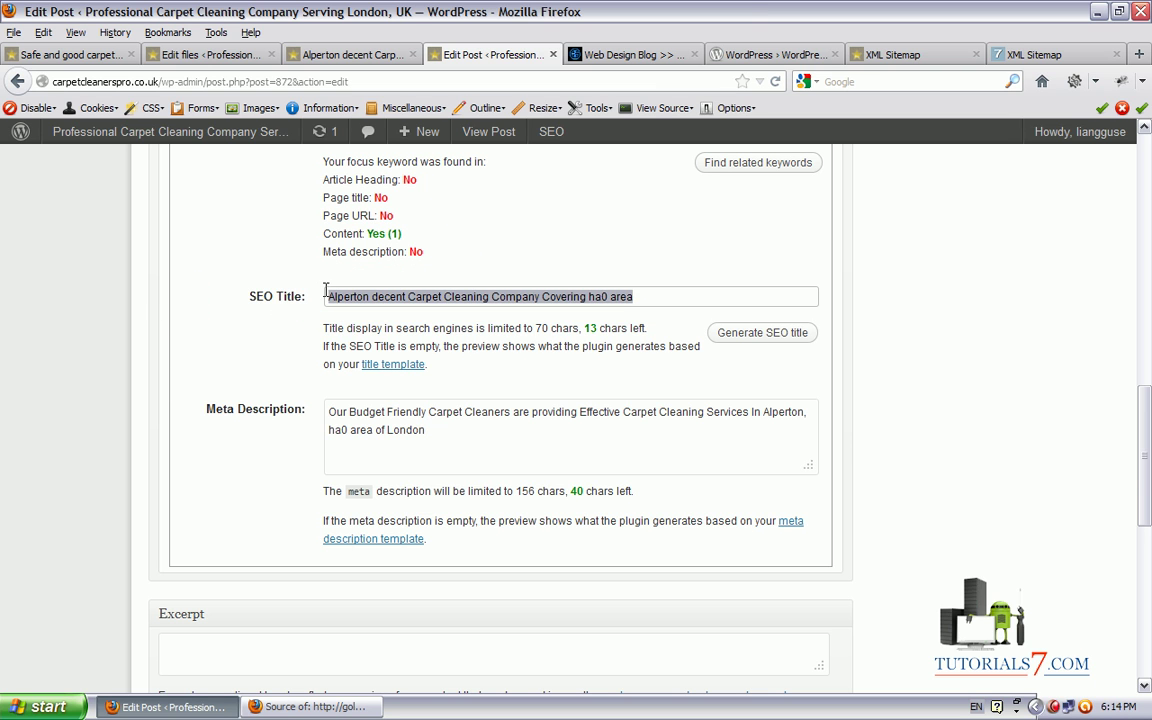
key(BackSpace)
text(hfudhfuidsf)
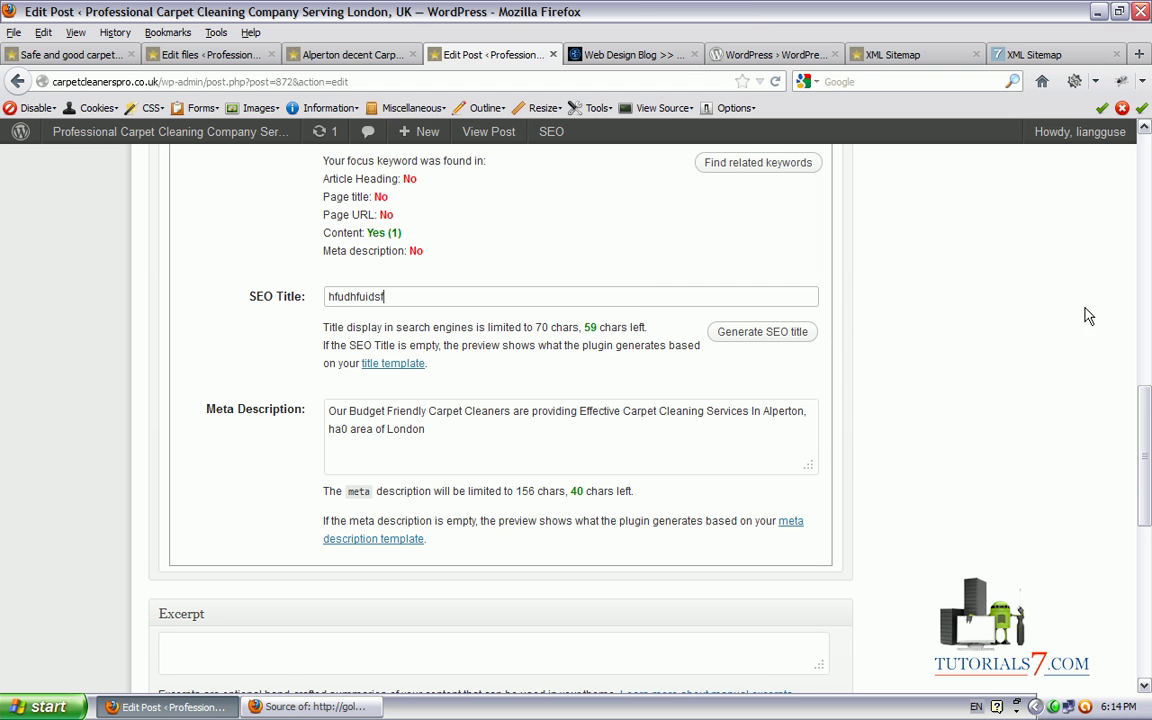
mouse_move(660, 520)
mouse_down()
mouse_move(618, 410)
mouse_move(650, 318)
mouse_move(593, 355)
mouse_up()
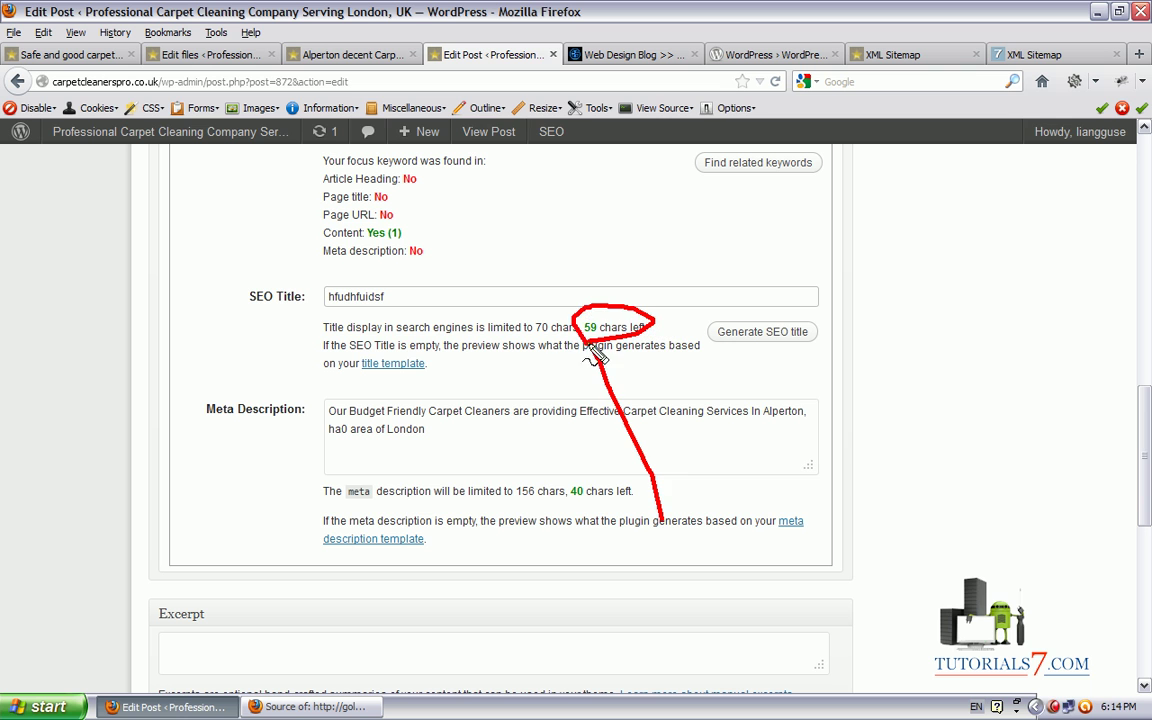
key(Escape)
double_click(401, 293)
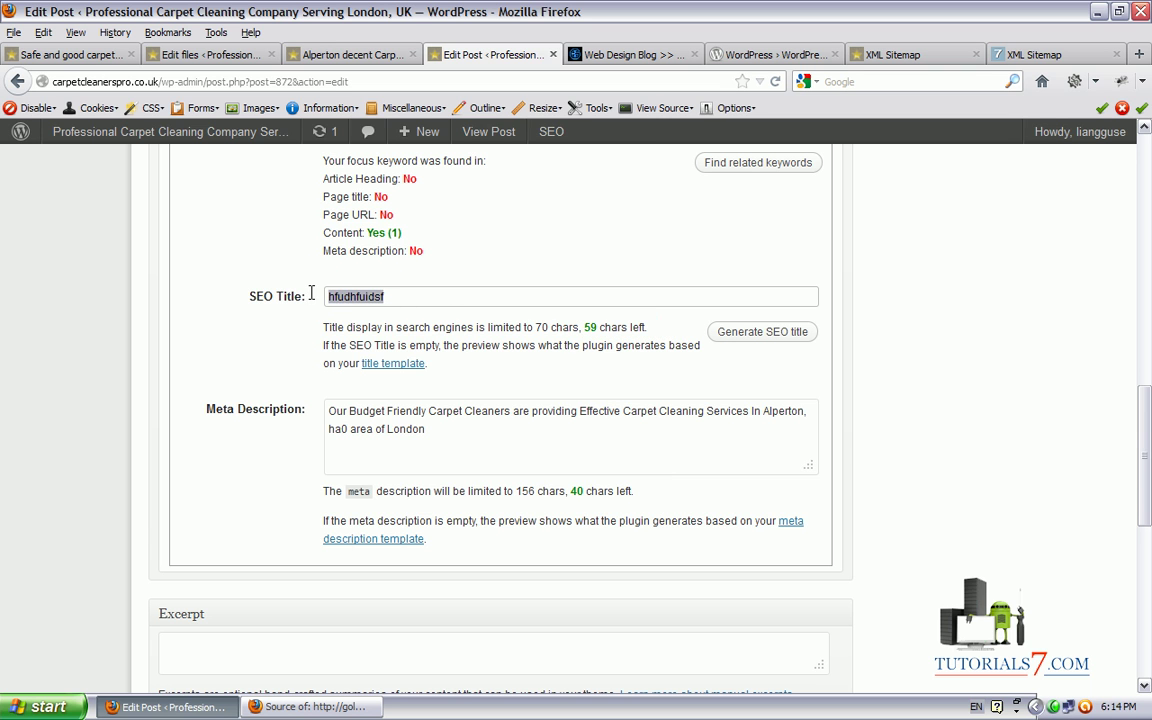
key(ctrl+v)
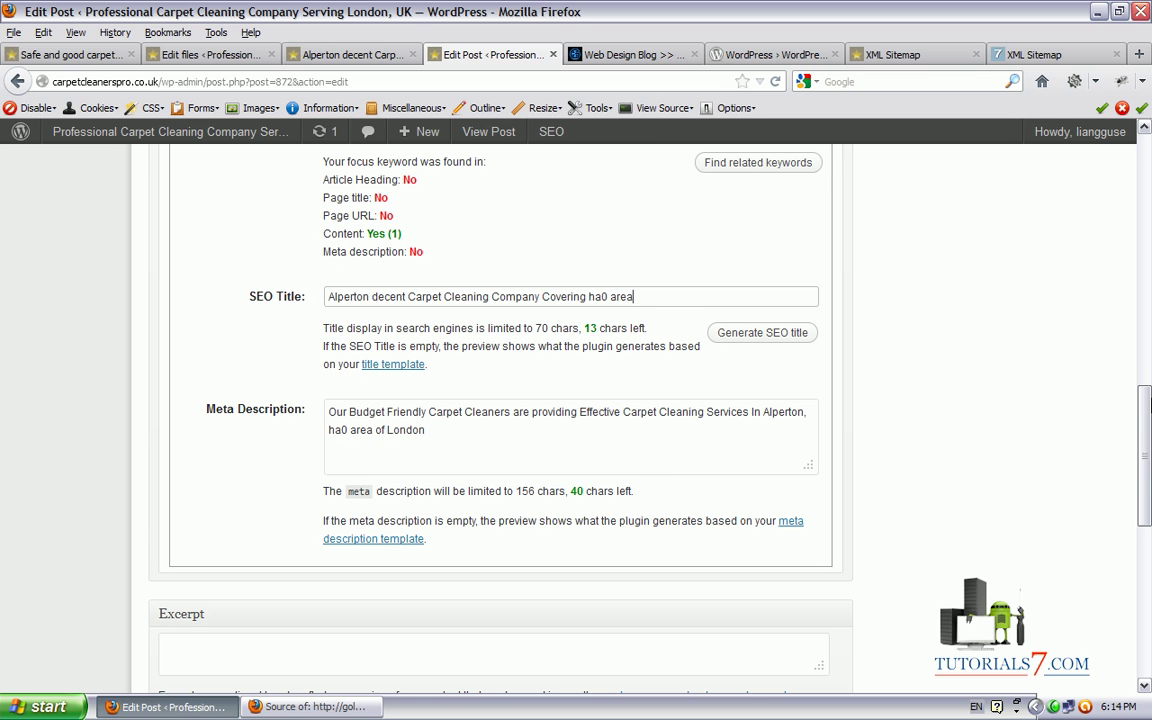
Examine the post's meta description and its character limit.
scroll(622, 345, down, 1)
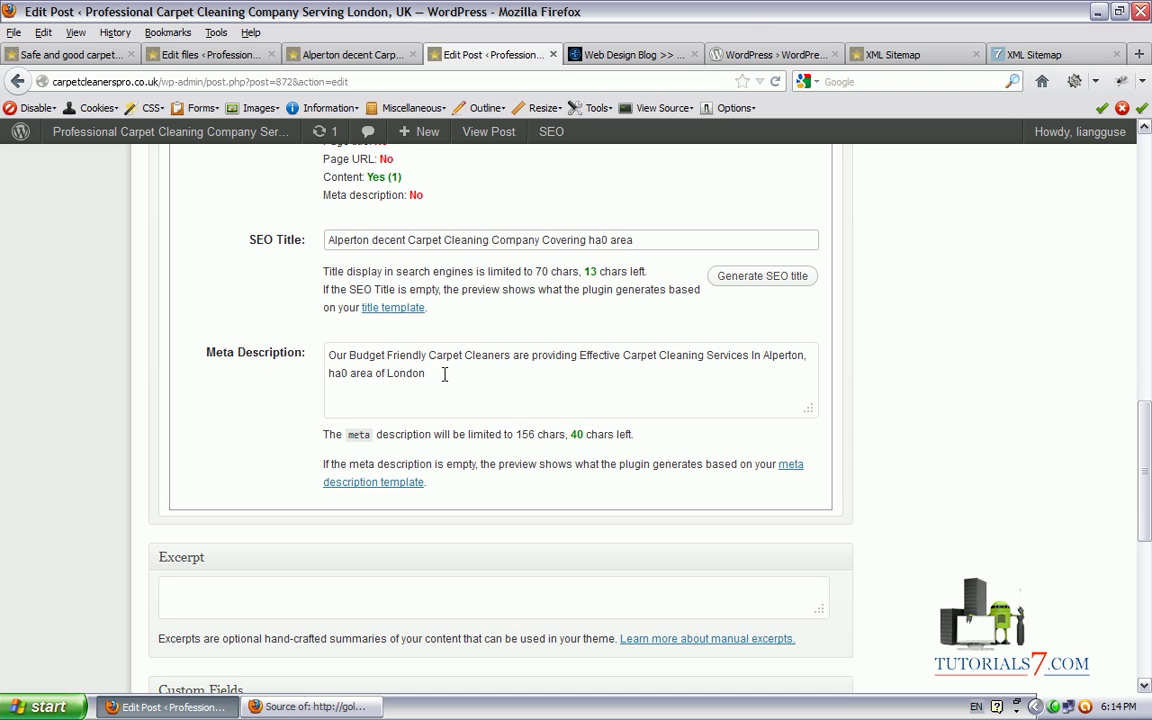
mouse_move(614, 612)
mouse_down()
mouse_move(514, 452)
mouse_move(521, 436)
mouse_up()
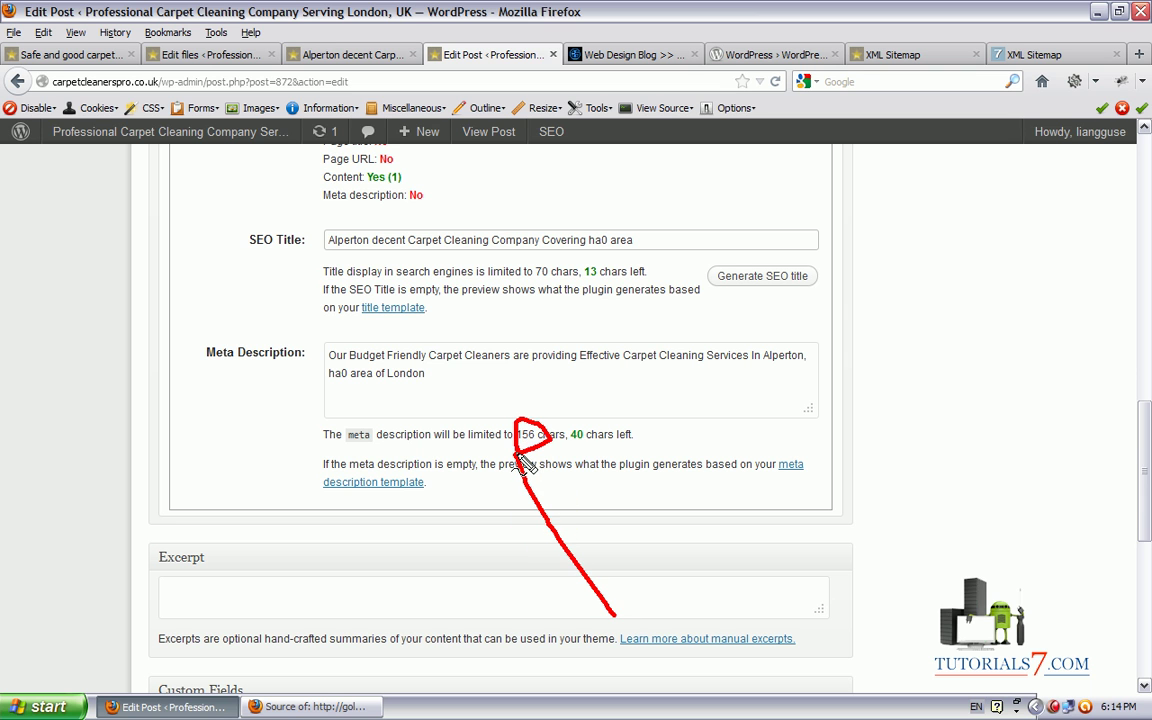
key(Escape)
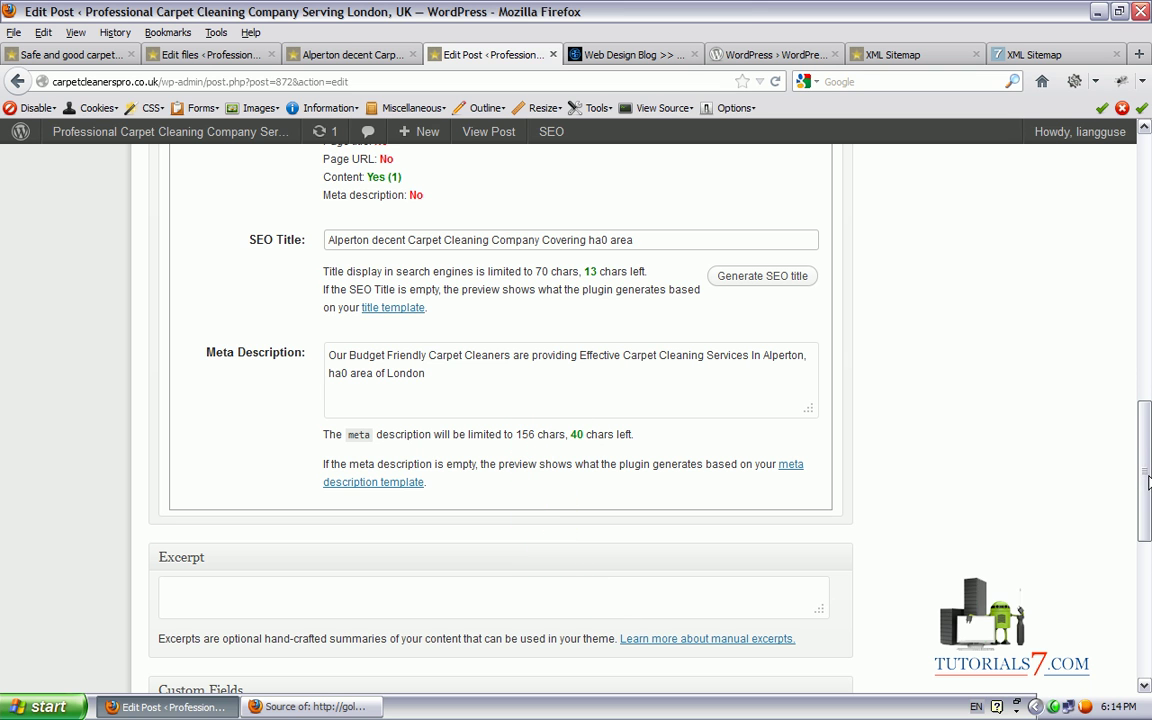
scroll(550, 440, up, 1)
click(482, 416)
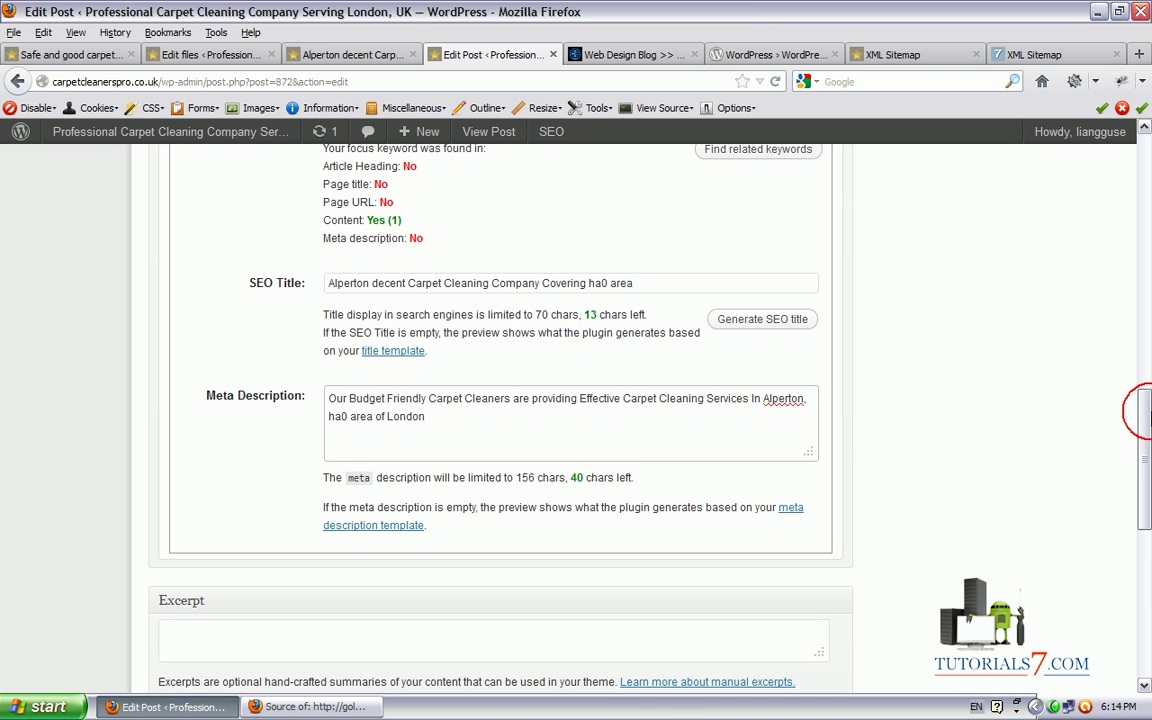
Open the post's Page Analysis and examine the page title and meta description keyword results.
scroll(1140, 410, down, 3)
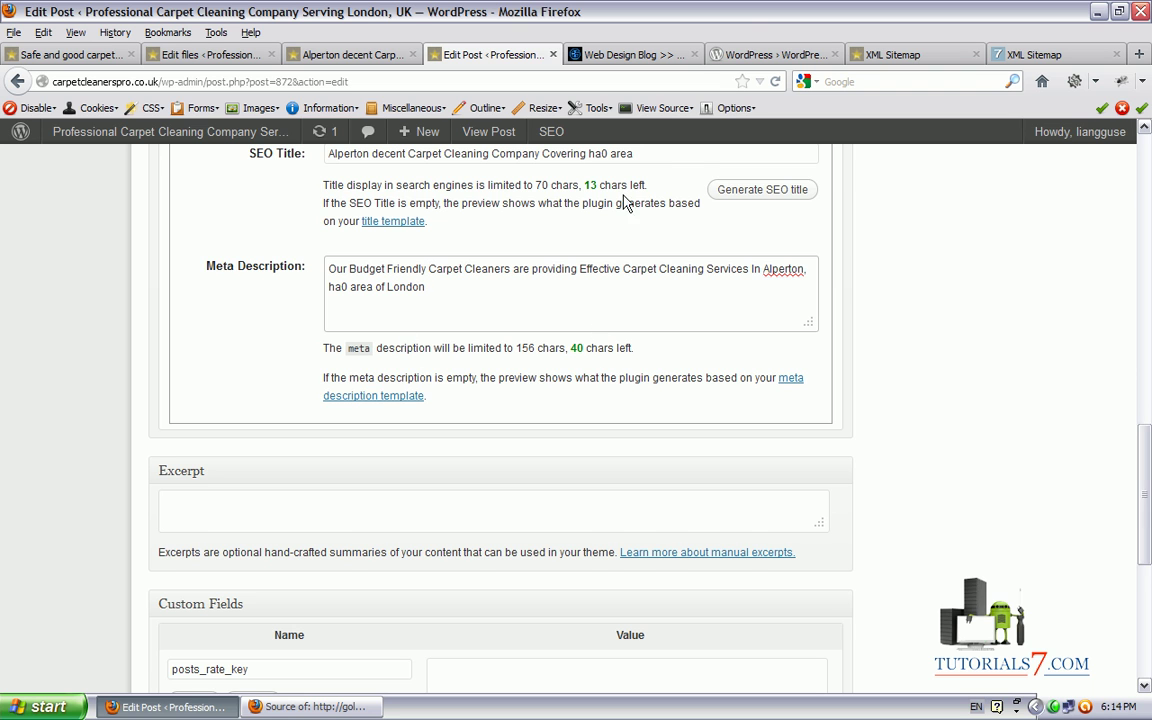
scroll(1148, 383, down, 1)
scroll(1148, 370, up, 8)
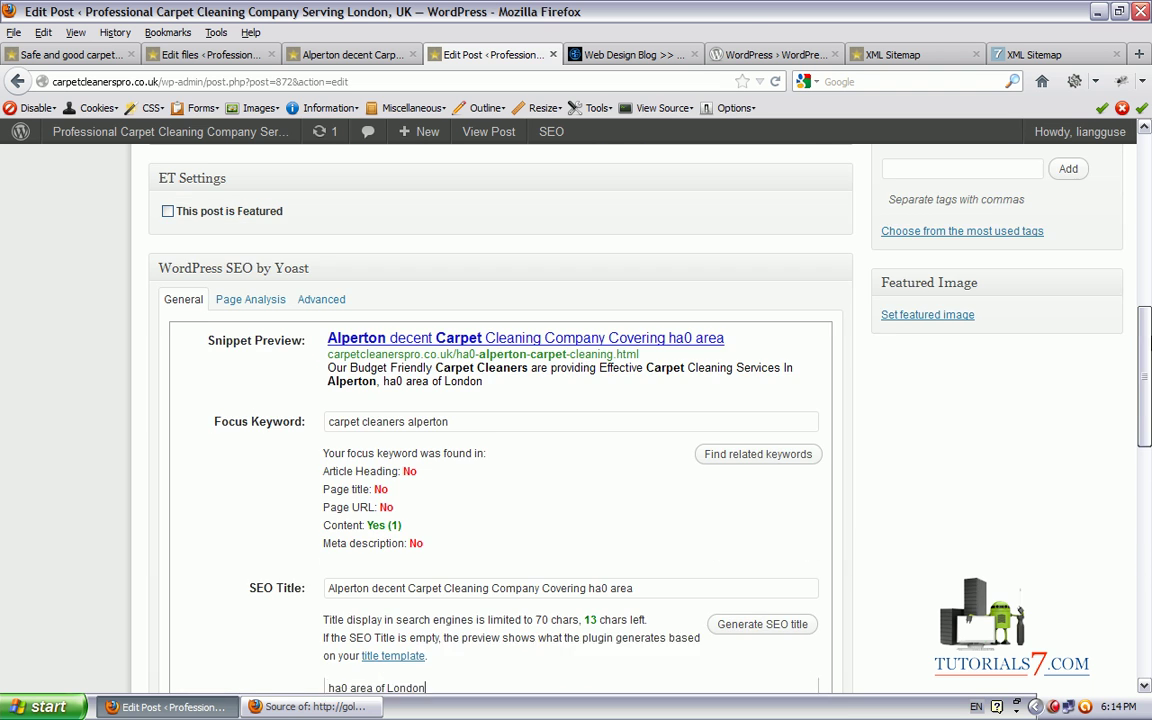
scroll(1148, 340, up, 5)
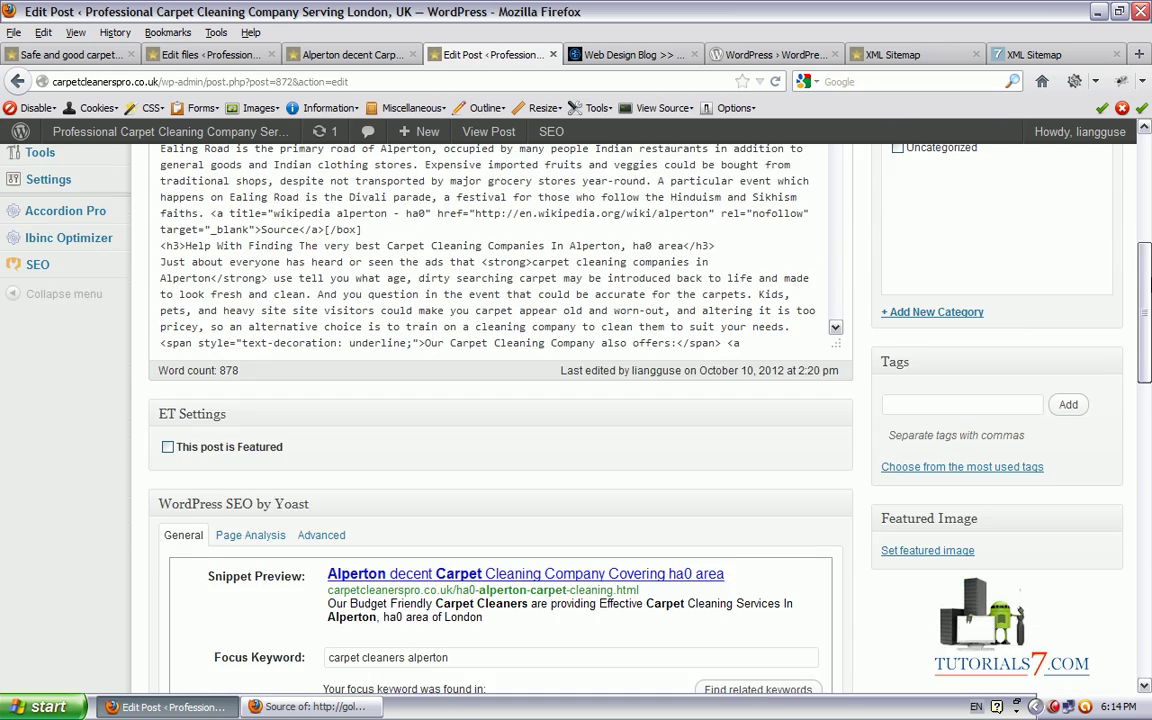
scroll(1148, 340, down, 5)
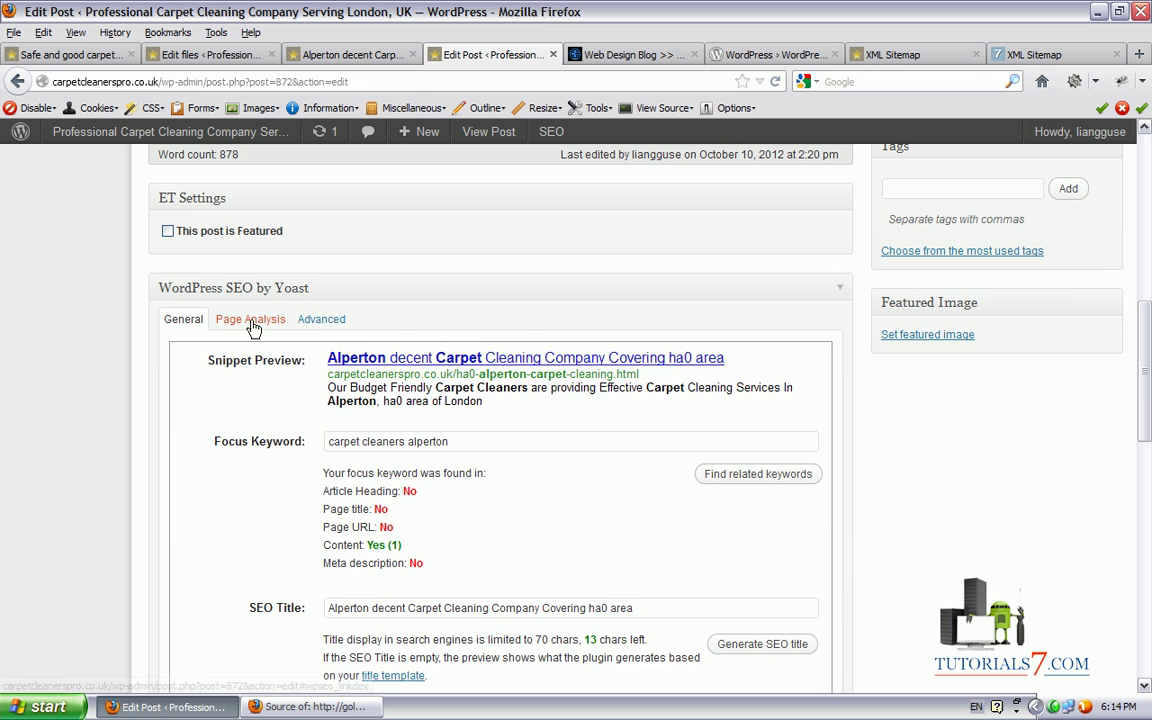
click(250, 320)
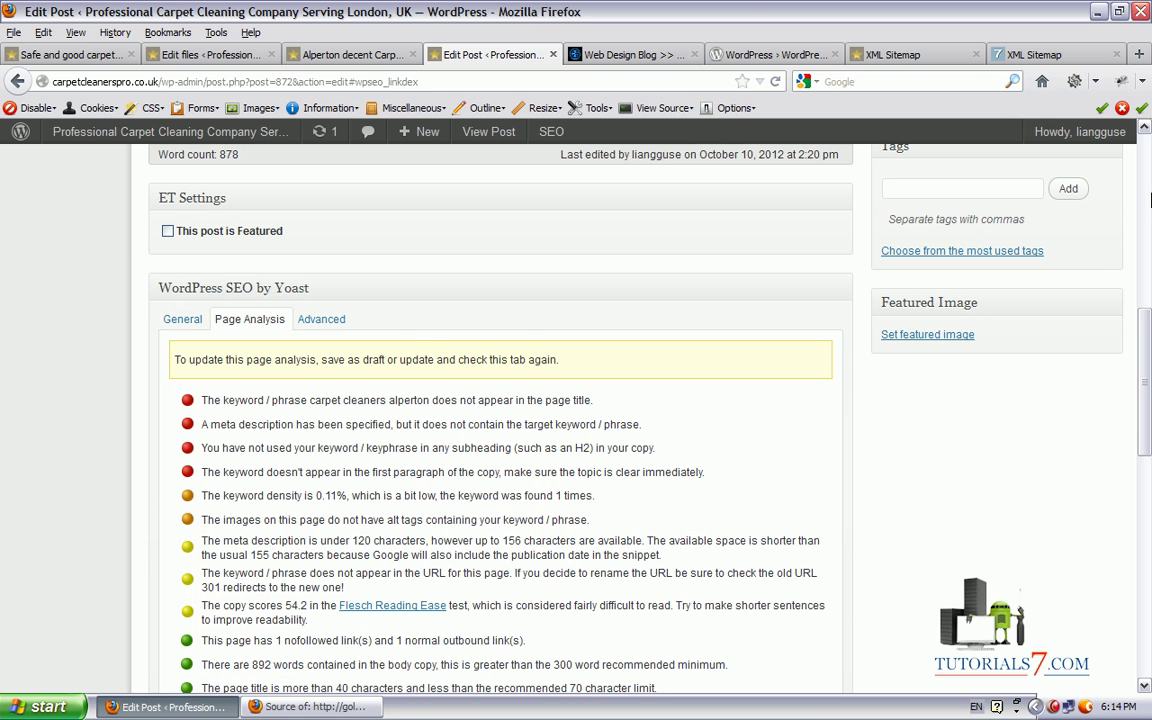
drag(1144, 327, 1144, 352)
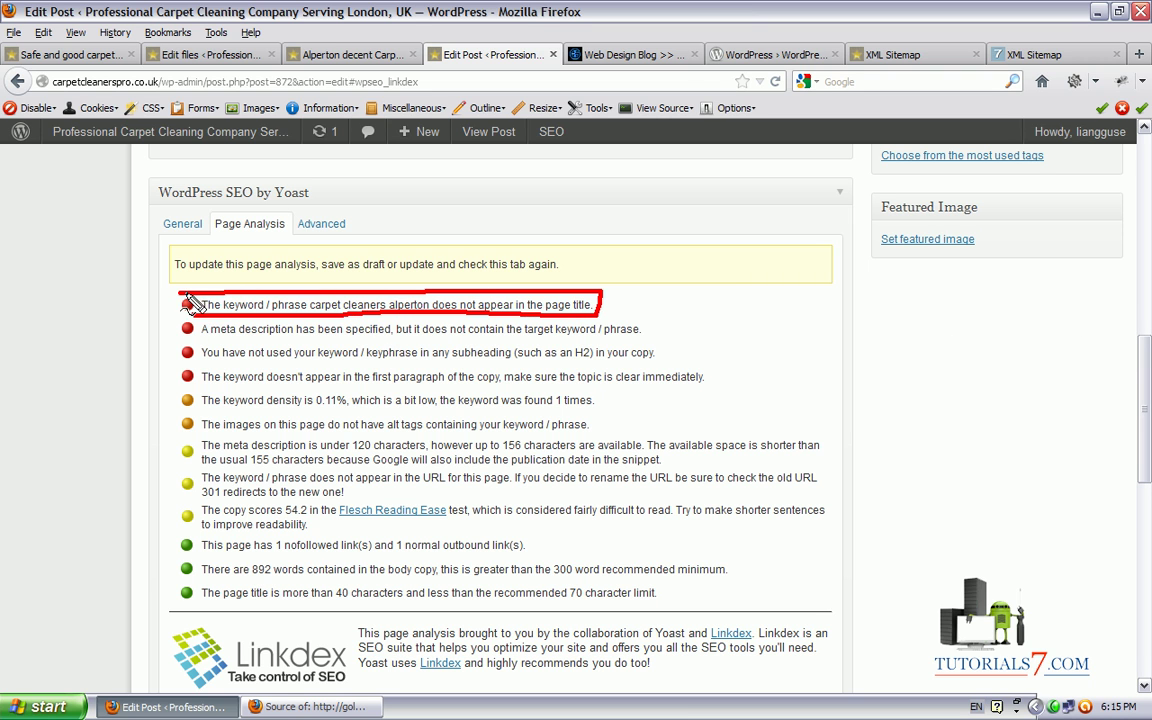
drag(93, 253, 171, 301)
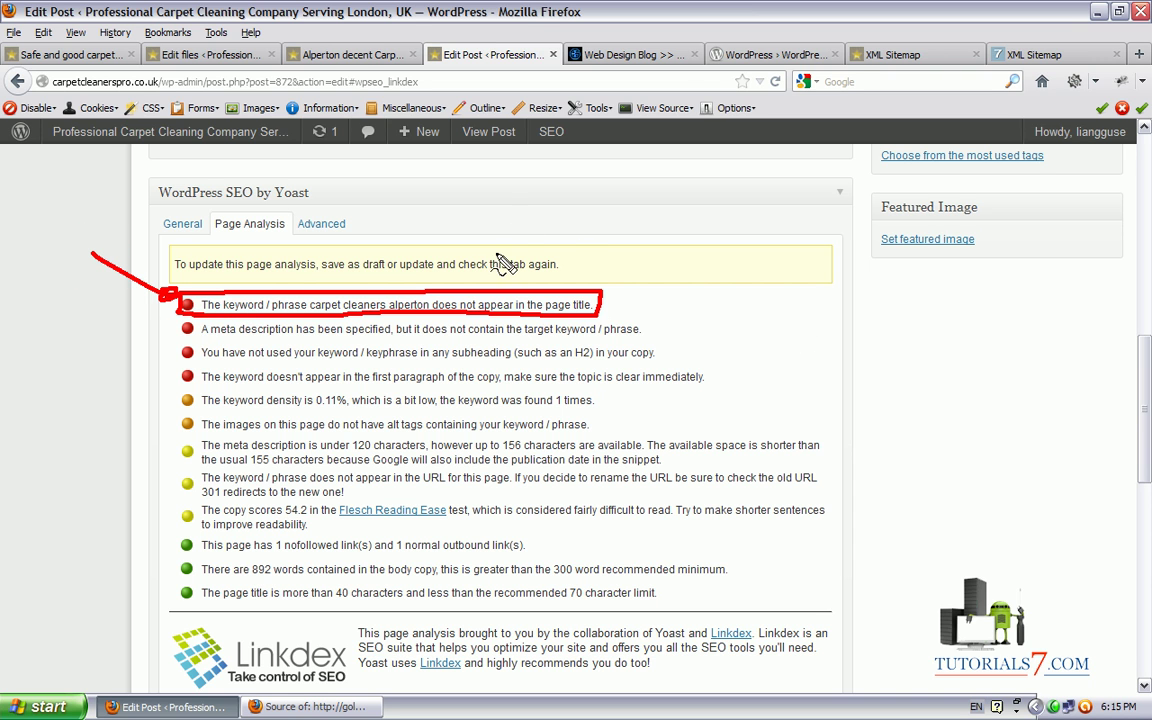
mouse_move(182, 313)
mouse_down()
mouse_move(170, 321)
mouse_move(180, 326)
mouse_up()
mouse_move(12, 436)
mouse_down()
mouse_move(176, 302)
mouse_move(125, 307)
mouse_move(135, 338)
mouse_up()
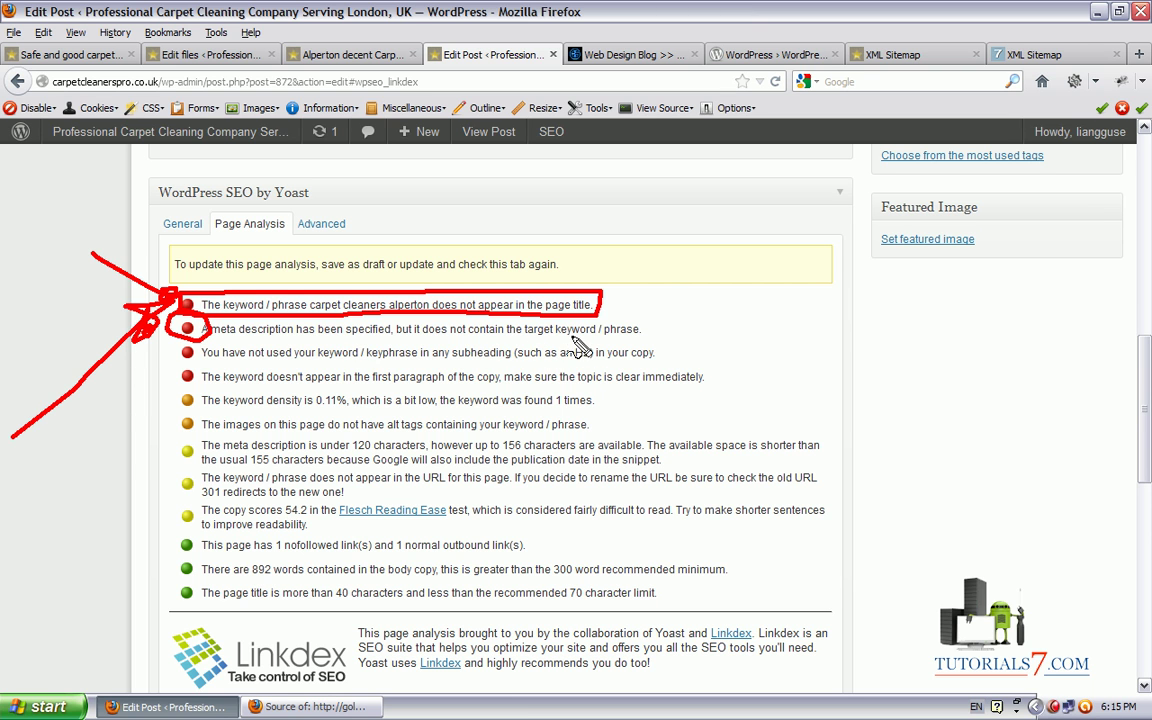
key(Escape)
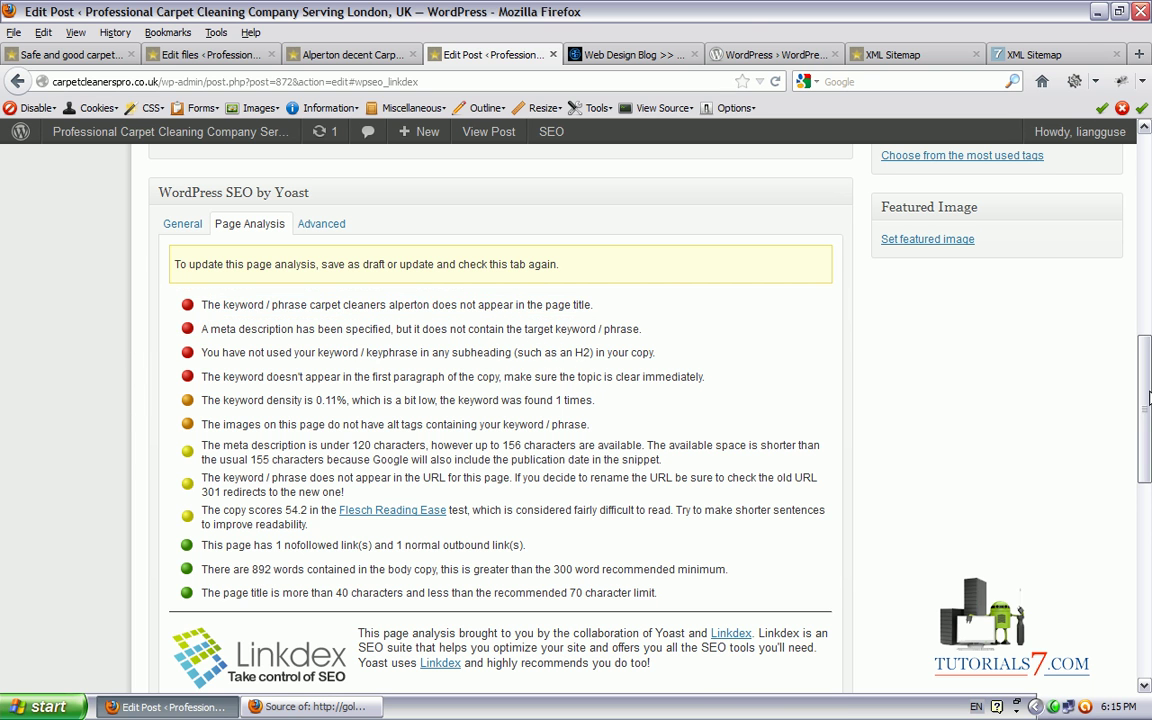
Examine the subheading keyword result and compare it with the main heading on the published Alperton page.
scroll(1148, 420, down, 2)
mouse_move(178, 270)
mouse_down()
mouse_move(662, 273)
mouse_move(490, 236)
mouse_move(170, 242)
mouse_move(176, 270)
mouse_up()
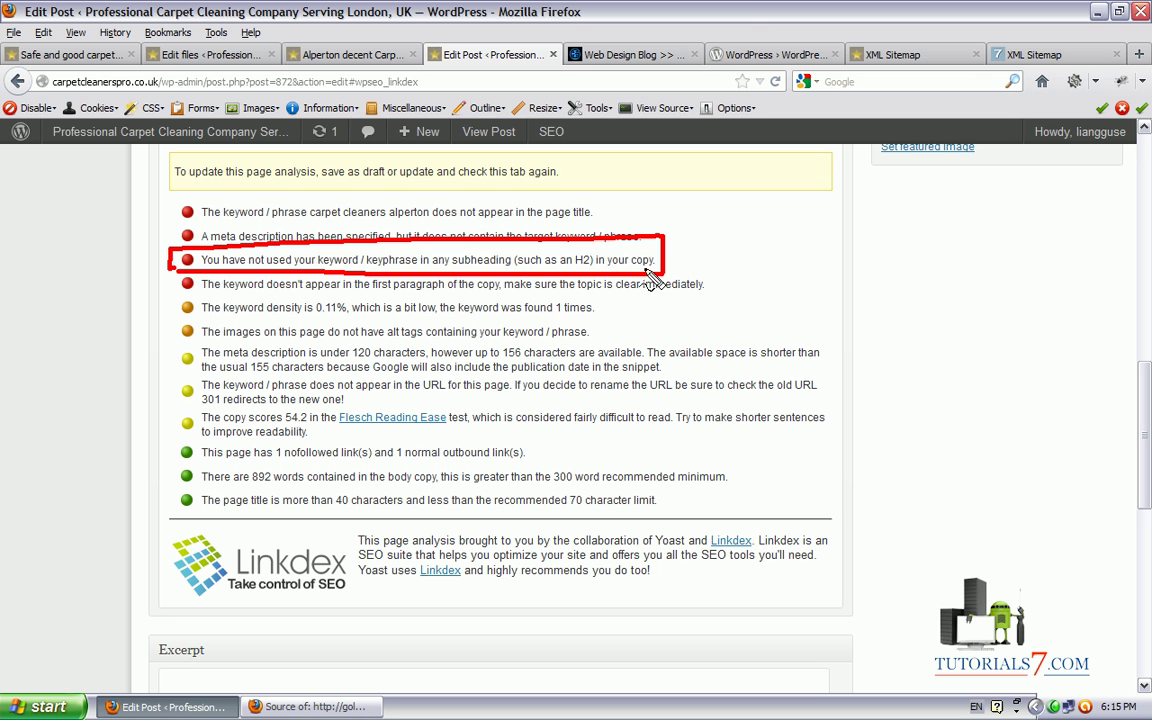
click(347, 54)
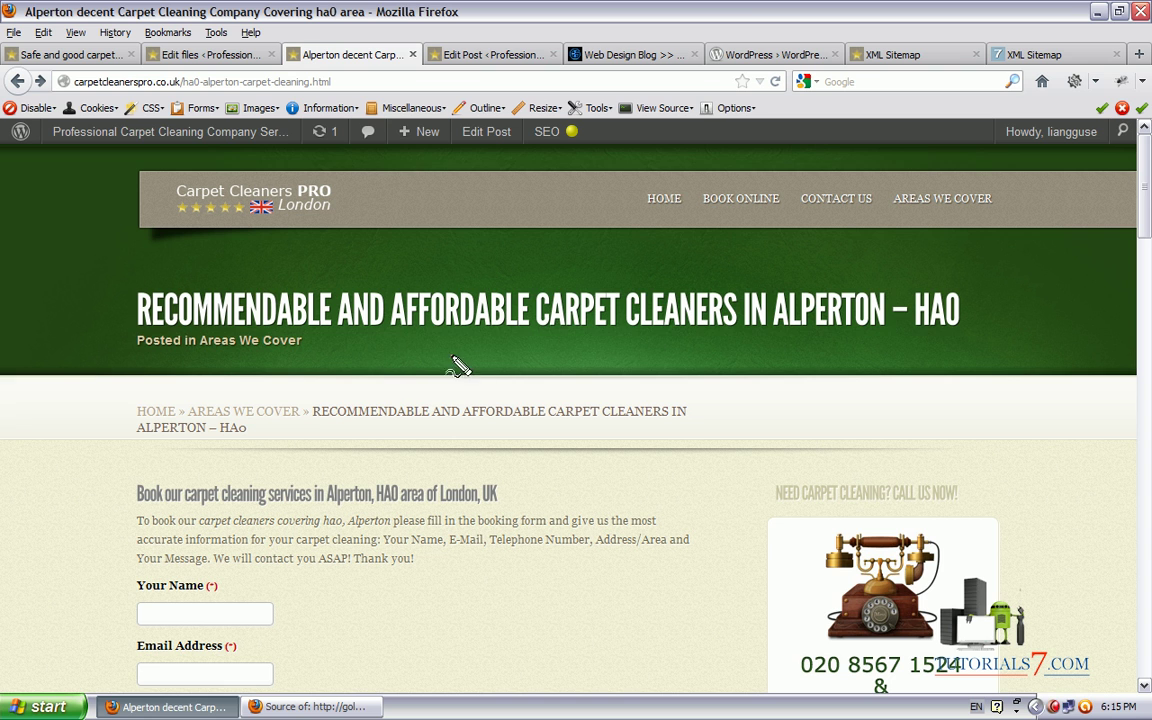
mouse_move(530, 272)
mouse_down()
mouse_move(528, 330)
mouse_move(800, 342)
mouse_move(840, 275)
mouse_move(548, 270)
mouse_up()
mouse_move(783, 290)
mouse_down()
mouse_move(735, 330)
mouse_move(770, 300)
mouse_move(760, 270)
mouse_up()
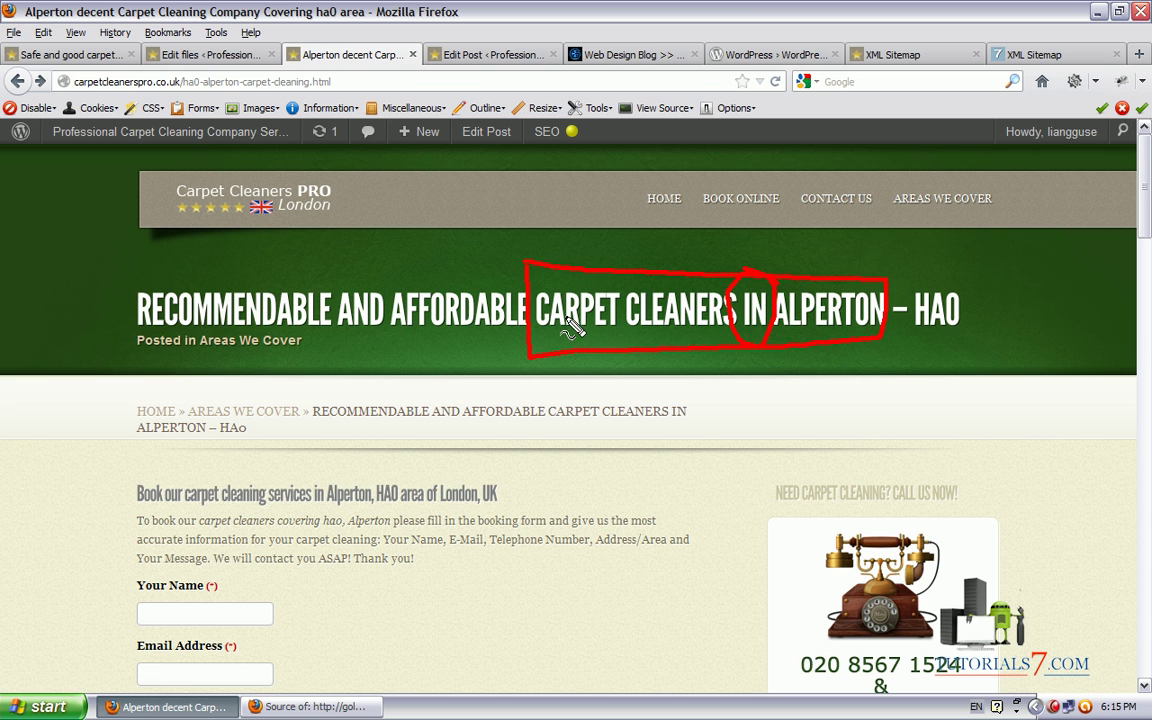
Return to the post's edit page and examine the keyword density result in the Page Analysis.
click(485, 55)
scroll(1144, 383, down, 1)
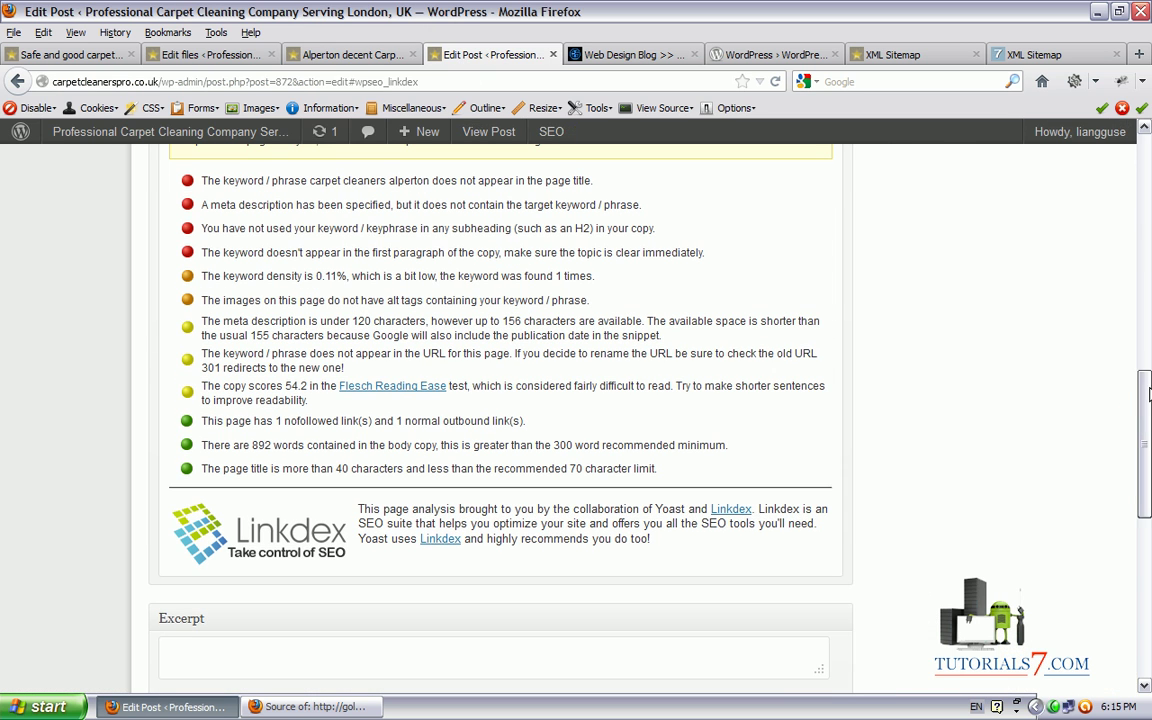
drag(862, 230, 933, 315)
drag(990, 230, 948, 320)
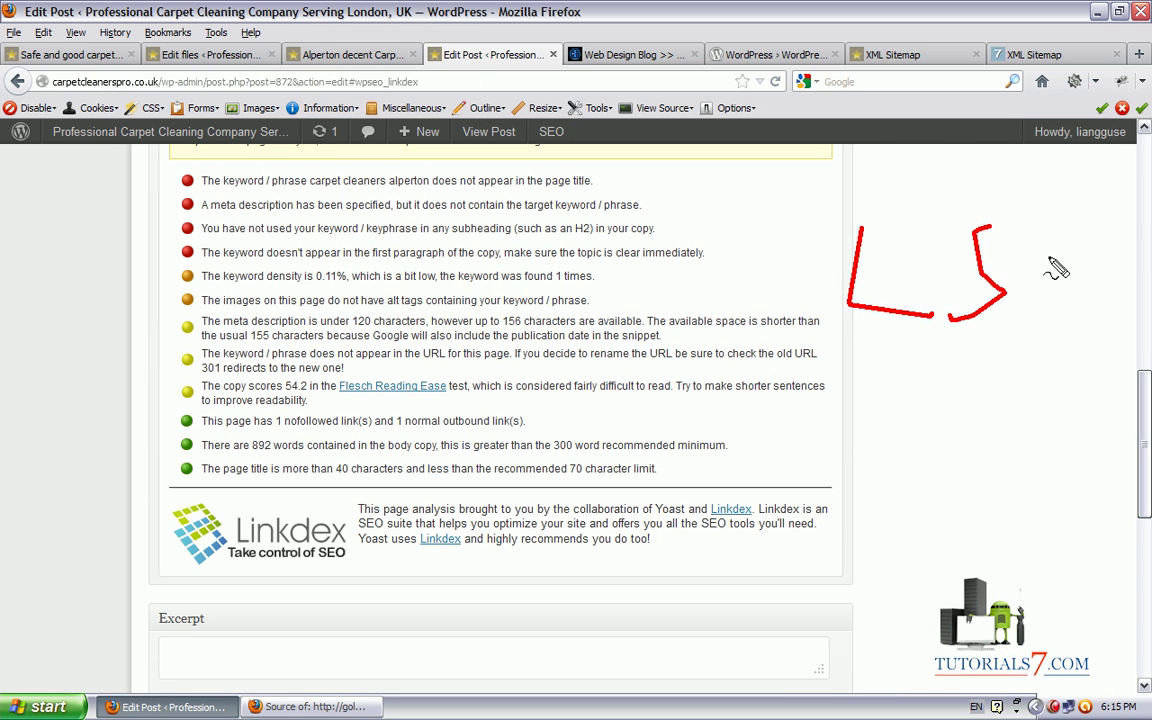
drag(1060, 240, 1060, 330)
drag(1050, 200, 1068, 190)
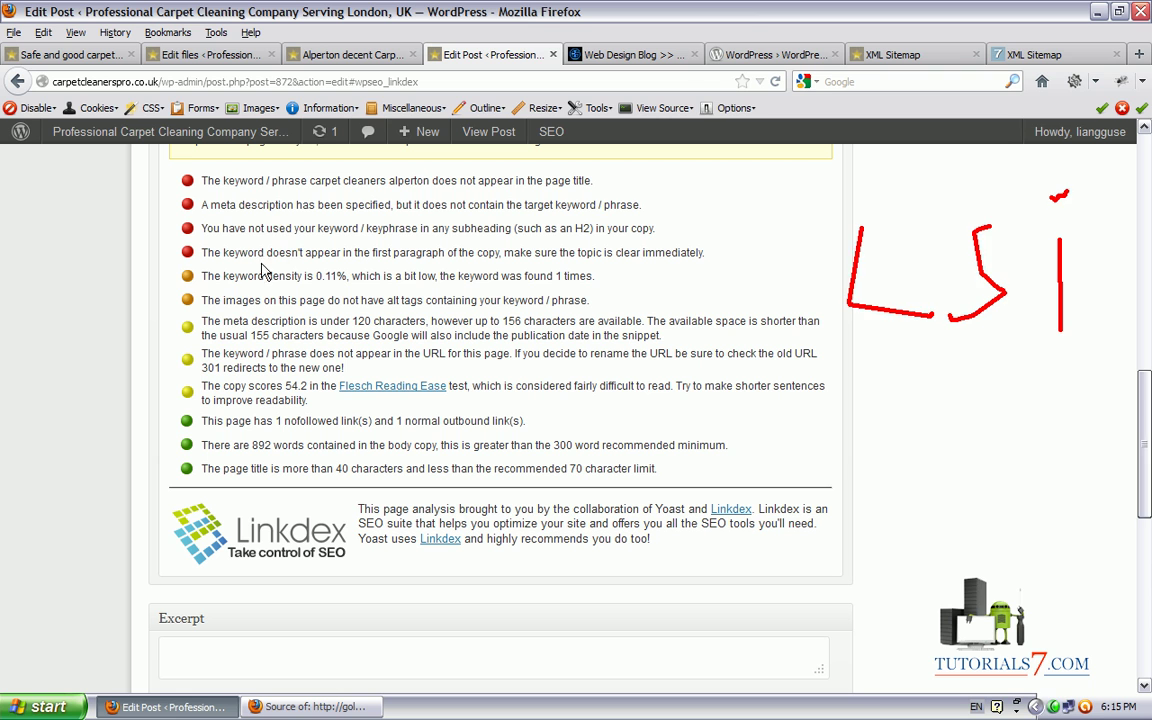
key(Escape)
drag(150, 288, 598, 286)
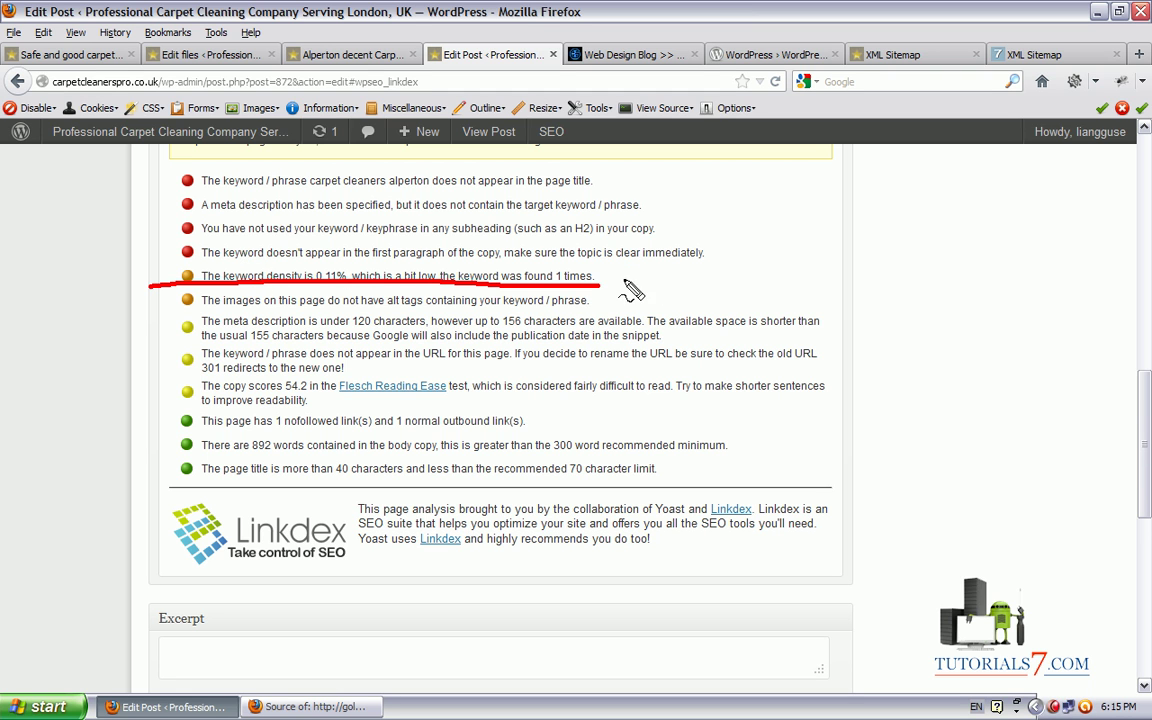
mouse_move(757, 198)
mouse_down()
mouse_move(790, 228)
mouse_move(730, 265)
mouse_up()
click(838, 198)
drag(893, 205, 800, 293)
drag(885, 275, 883, 293)
drag(841, 198, 840, 205)
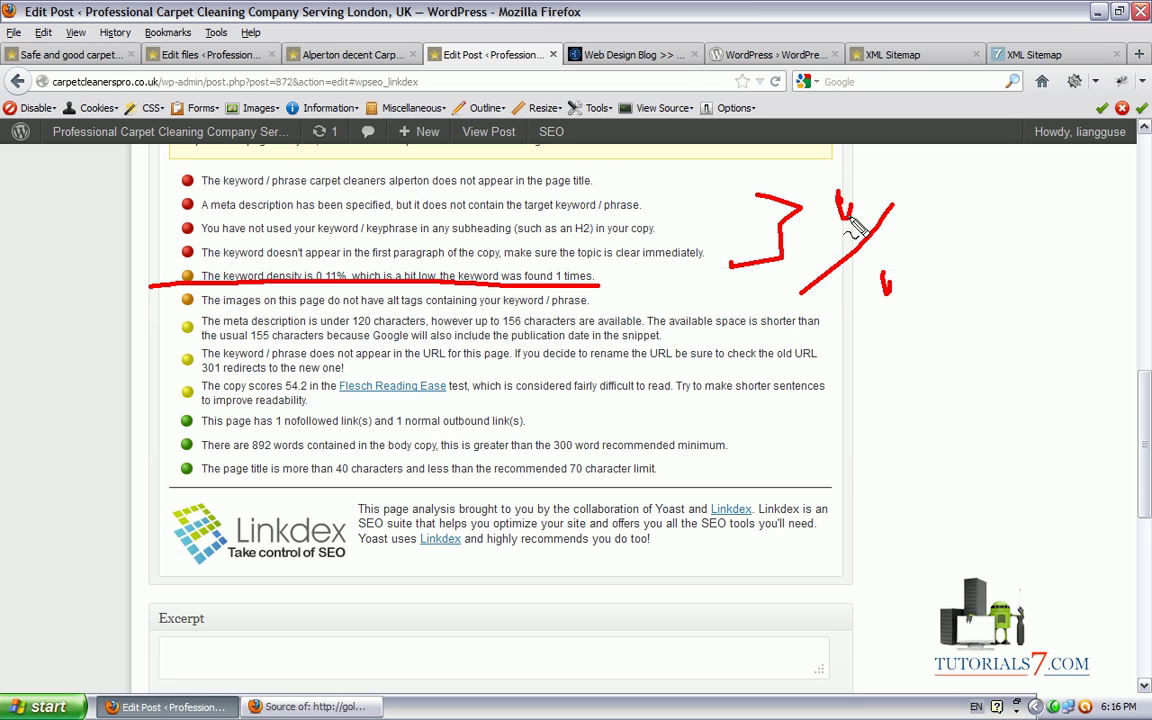
mouse_move(886, 279)
mouse_down()
mouse_move(886, 292)
mouse_move(897, 285)
mouse_up()
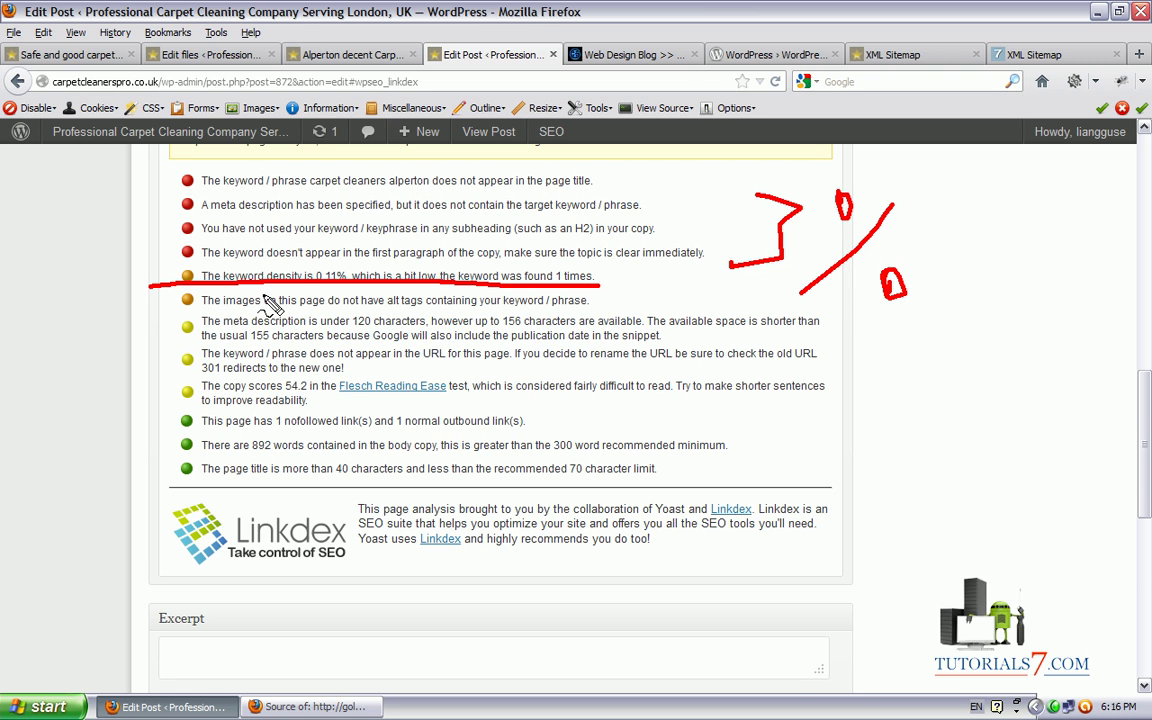
Examine the keyword density result and the image alt tag result in the Page Analysis.
mouse_move(601, 290)
mouse_down()
mouse_move(598, 259)
mouse_move(160, 262)
mouse_move(152, 281)
mouse_up()
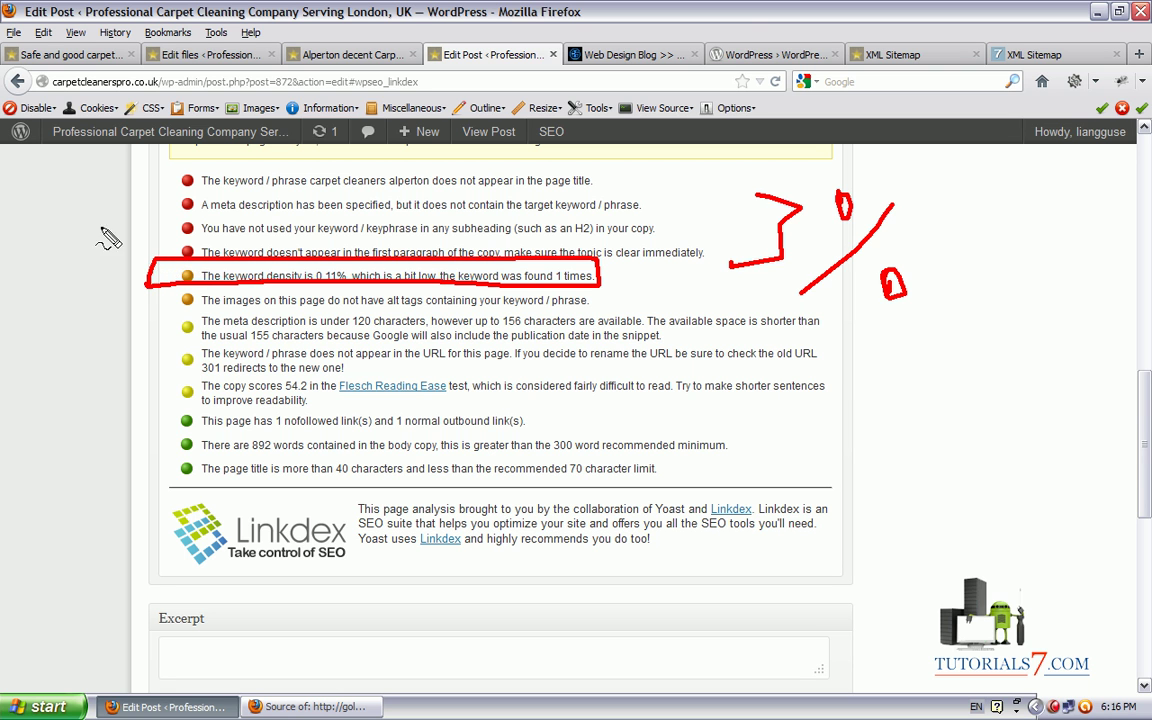
key(Escape)
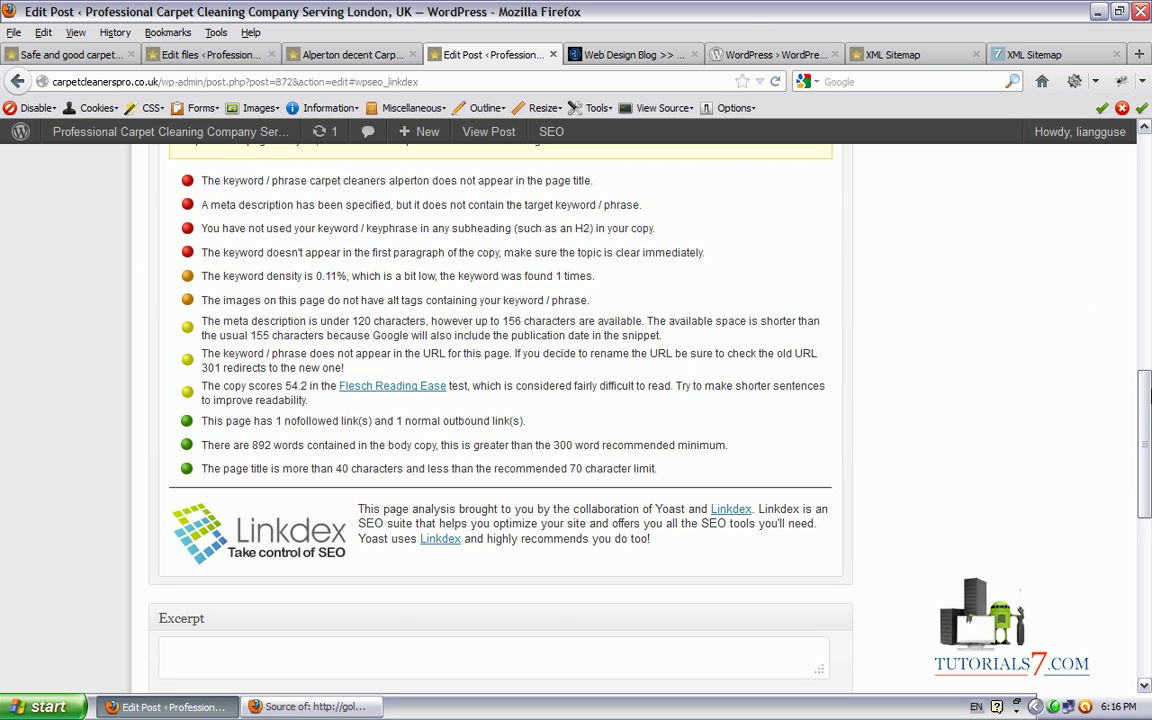
scroll(218, 234, down, 1)
click(92, 222)
mouse_move(92, 222)
mouse_down()
mouse_move(600, 218)
mouse_move(445, 180)
mouse_move(99, 213)
mouse_up()
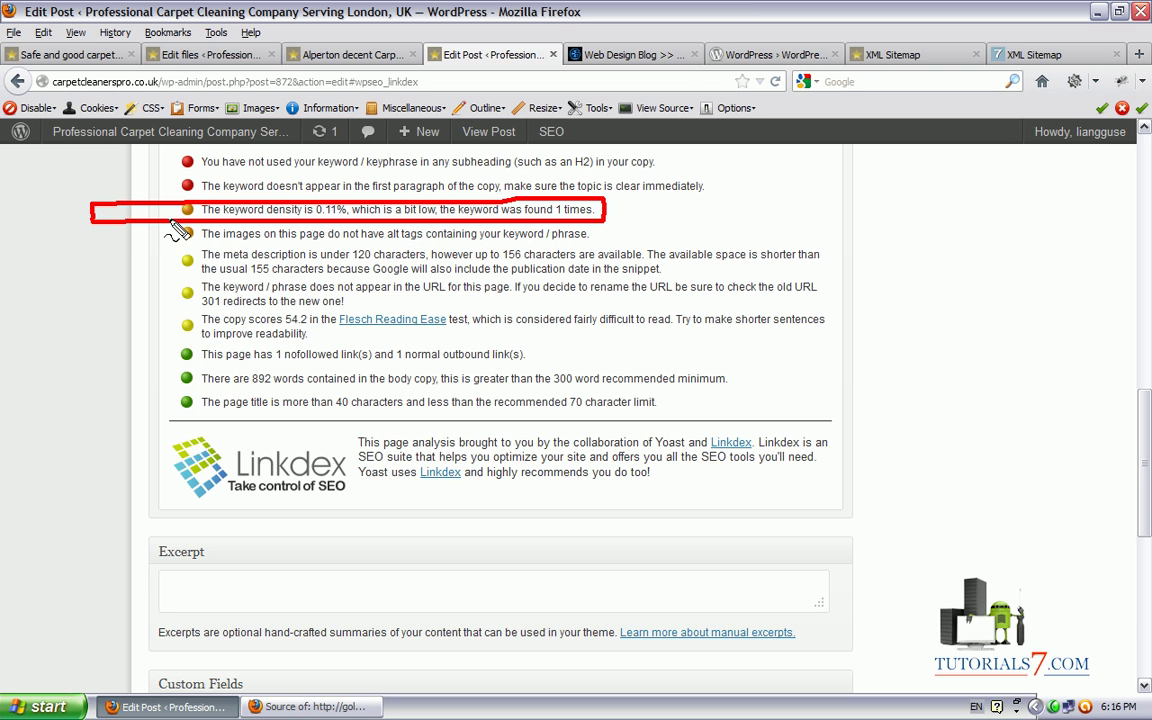
mouse_move(170, 222)
mouse_down()
mouse_move(215, 245)
mouse_move(610, 248)
mouse_move(168, 225)
mouse_up()
mouse_move(768, 178)
mouse_down()
mouse_move(775, 245)
mouse_move(897, 175)
mouse_move(771, 238)
mouse_up()
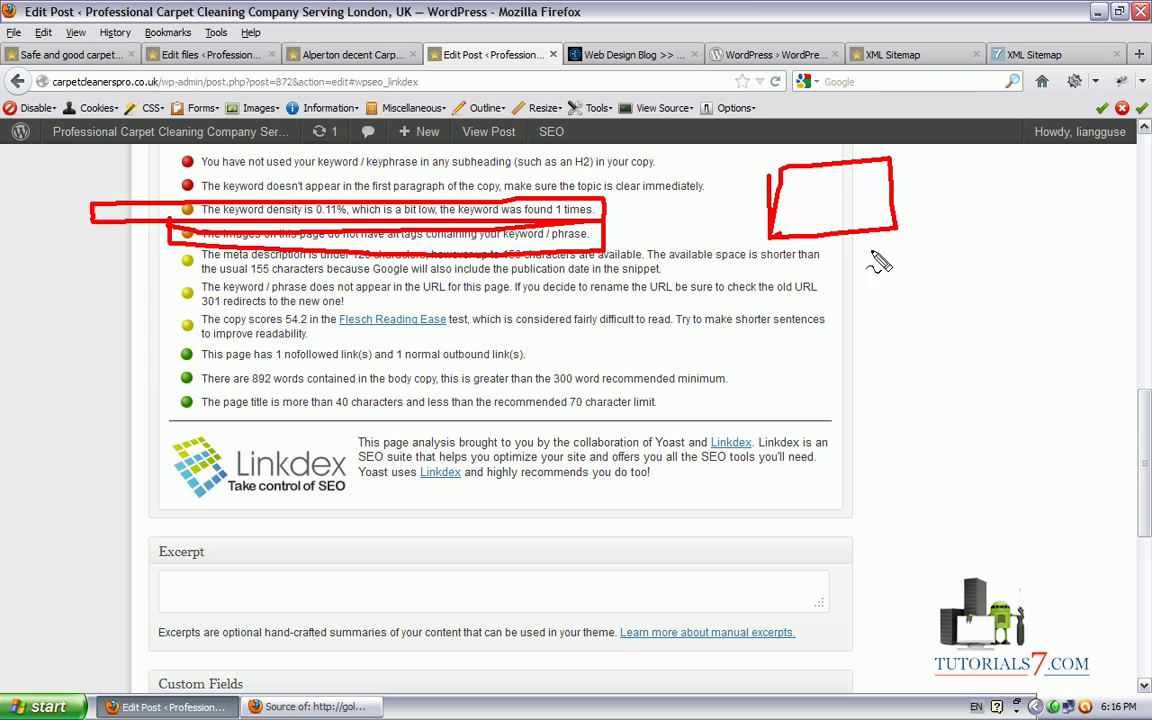
key(Escape)
Examine the meta description length result, including its character limits and the note about the publication date in the snippet.
drag(1148, 425, 1142, 437)
mouse_move(150, 213)
mouse_down()
mouse_move(152, 236)
mouse_move(380, 250)
mouse_move(765, 228)
mouse_move(160, 214)
mouse_up()
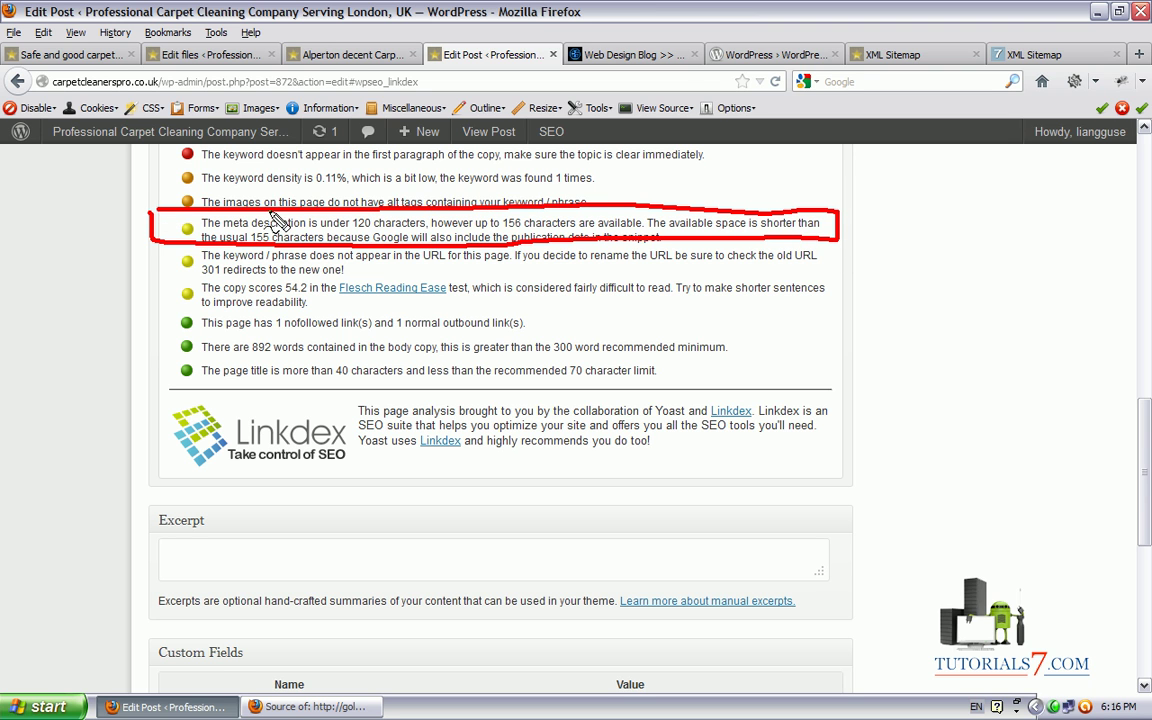
drag(349, 229, 376, 230)
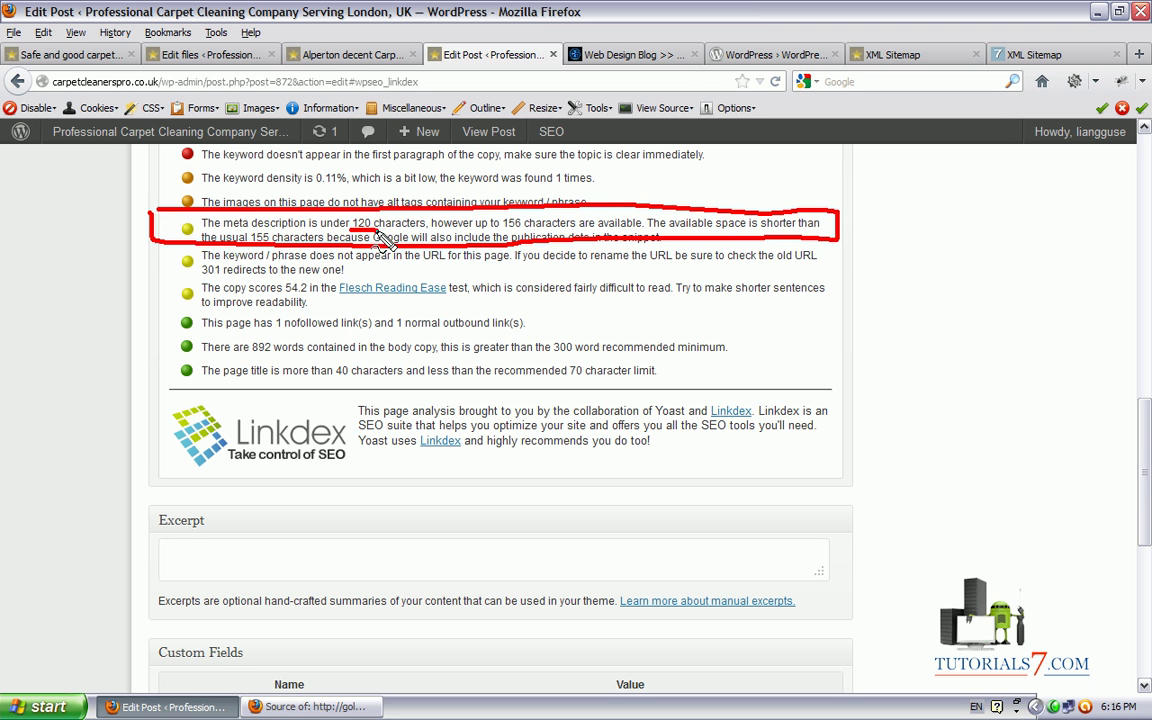
drag(497, 229, 518, 232)
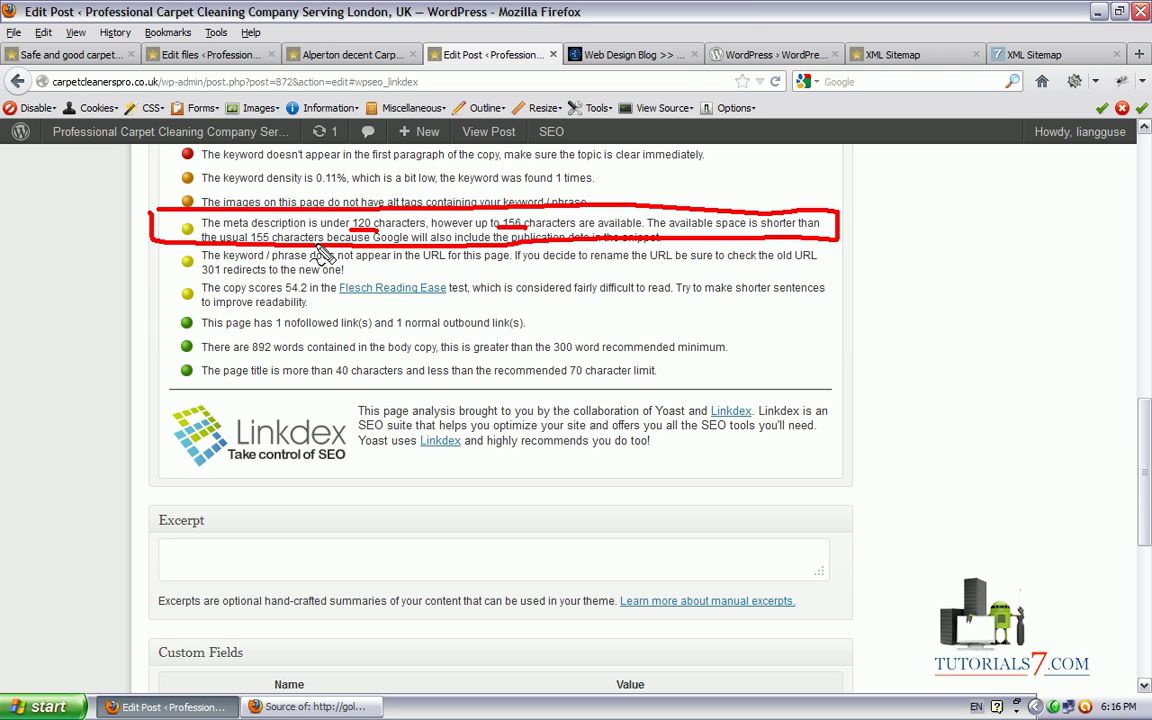
key(Escape)
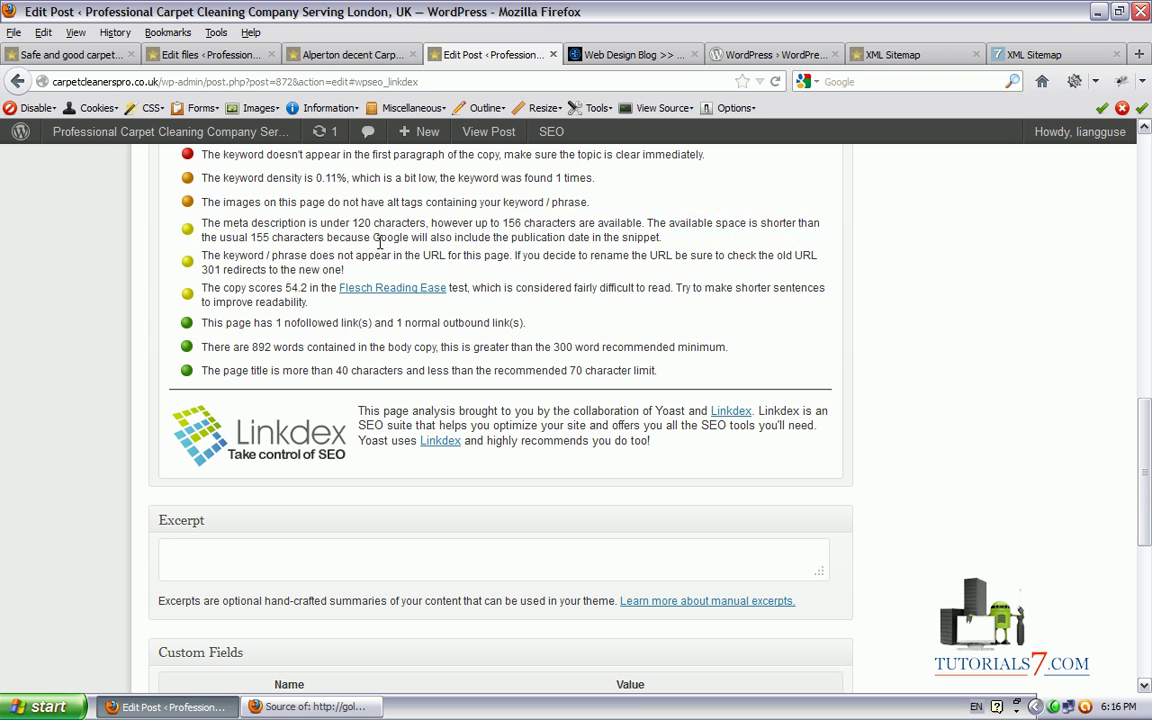
mouse_move(372, 241)
mouse_down()
mouse_move(663, 254)
mouse_move(664, 224)
mouse_move(370, 224)
mouse_move(370, 245)
mouse_up()
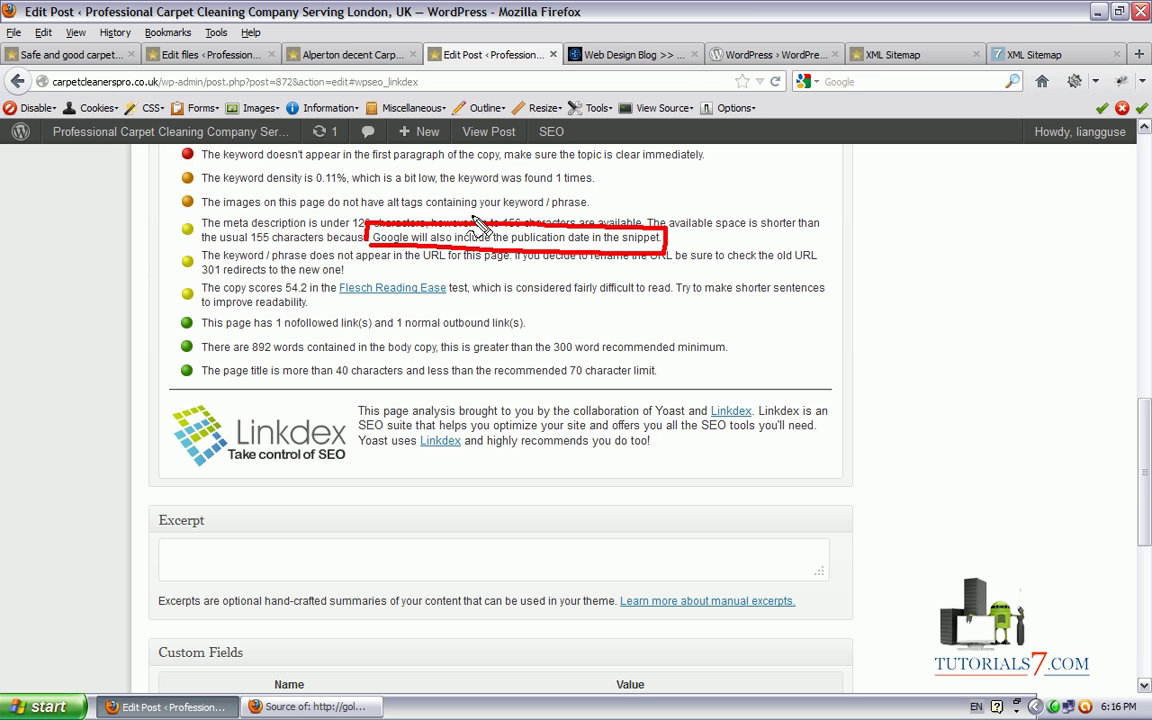
key(Escape)
Examine the Page Analysis results around the meta description length and the keyword in the URL.
scroll(1030, 480, down, 1)
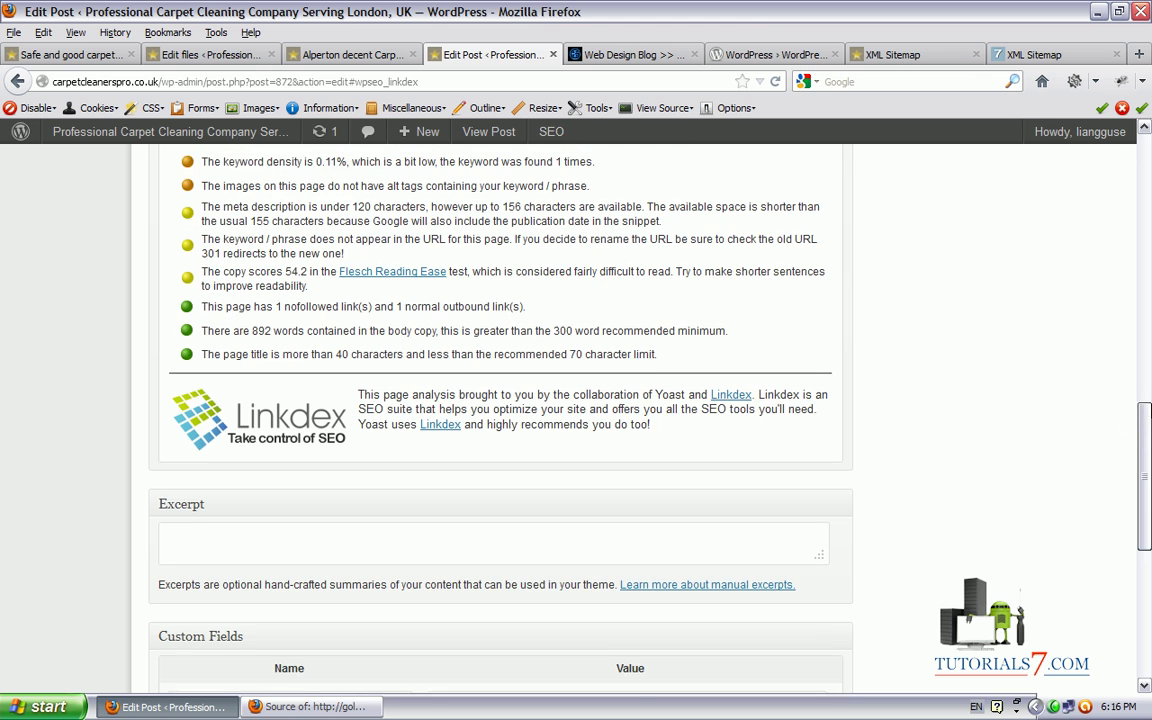
scroll(585, 400, down, 1)
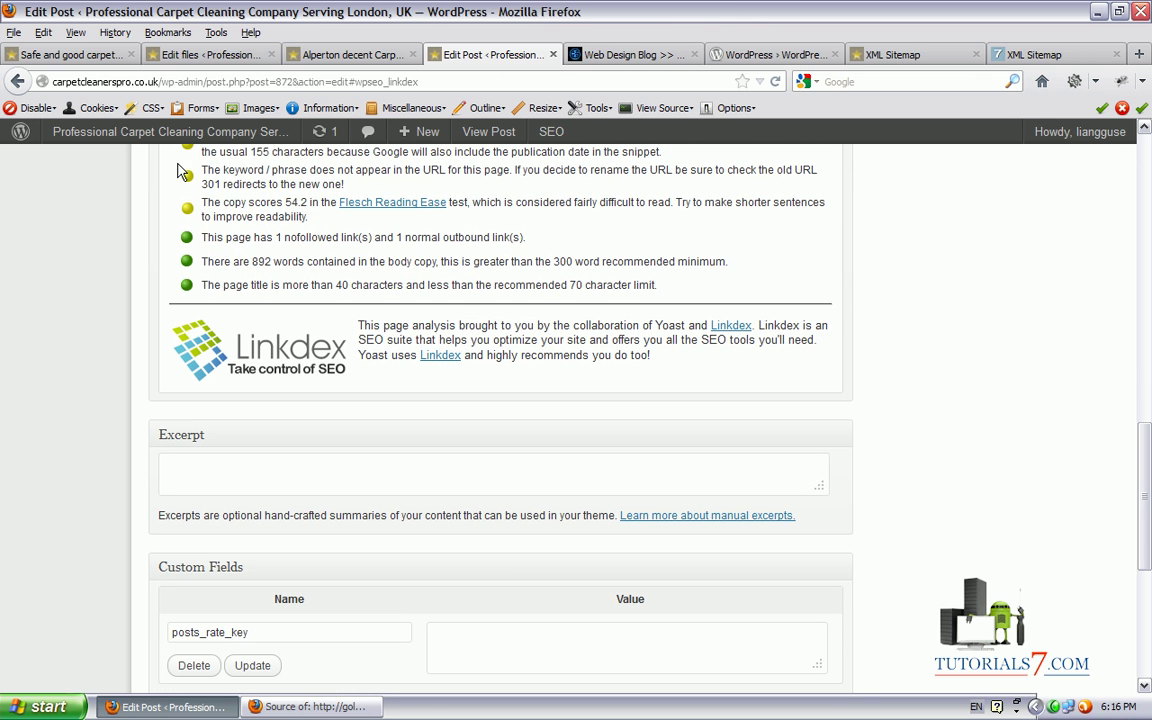
scroll(1030, 420, up, 1)
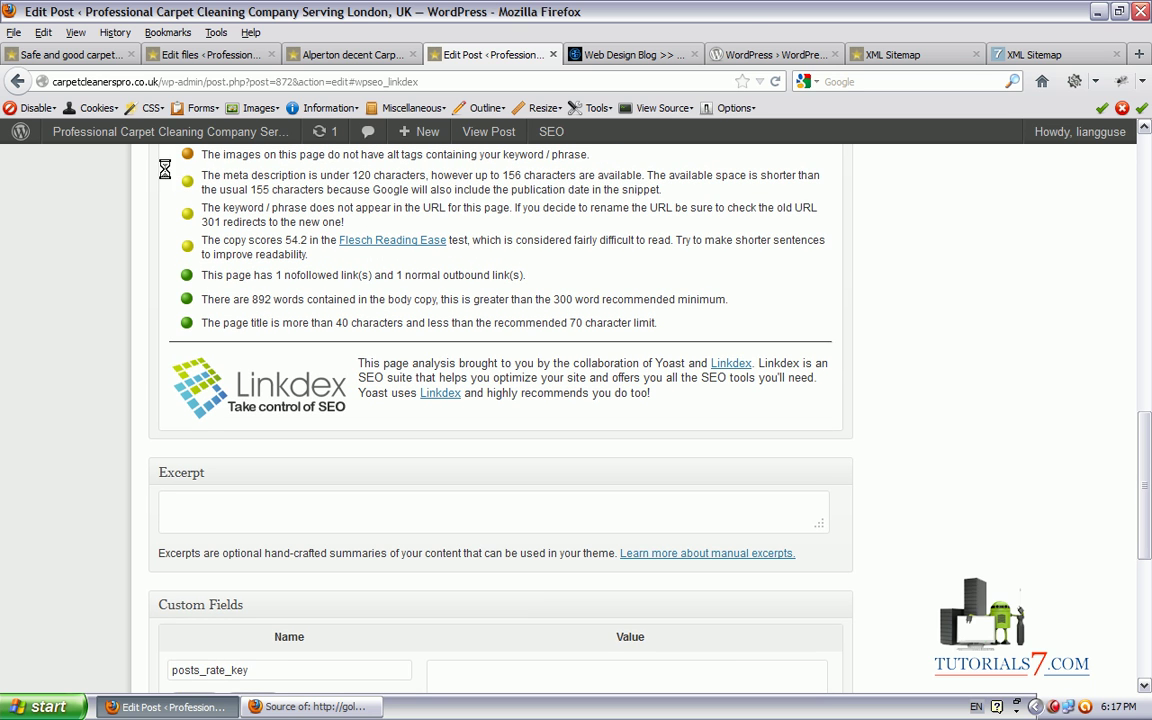
mouse_move(166, 162)
mouse_down()
mouse_move(166, 203)
mouse_move(712, 222)
mouse_move(828, 190)
mouse_move(390, 150)
mouse_move(166, 153)
mouse_up()
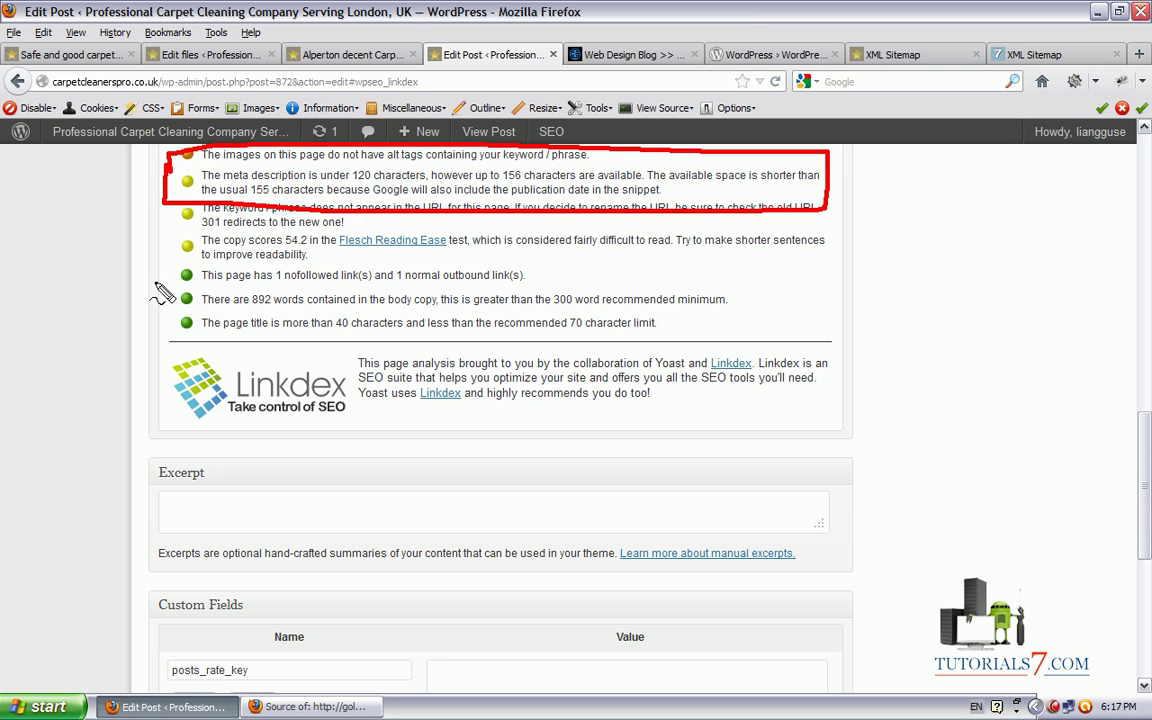
mouse_move(3, 590)
mouse_down()
mouse_move(98, 390)
mouse_move(116, 280)
mouse_move(120, 293)
mouse_up()
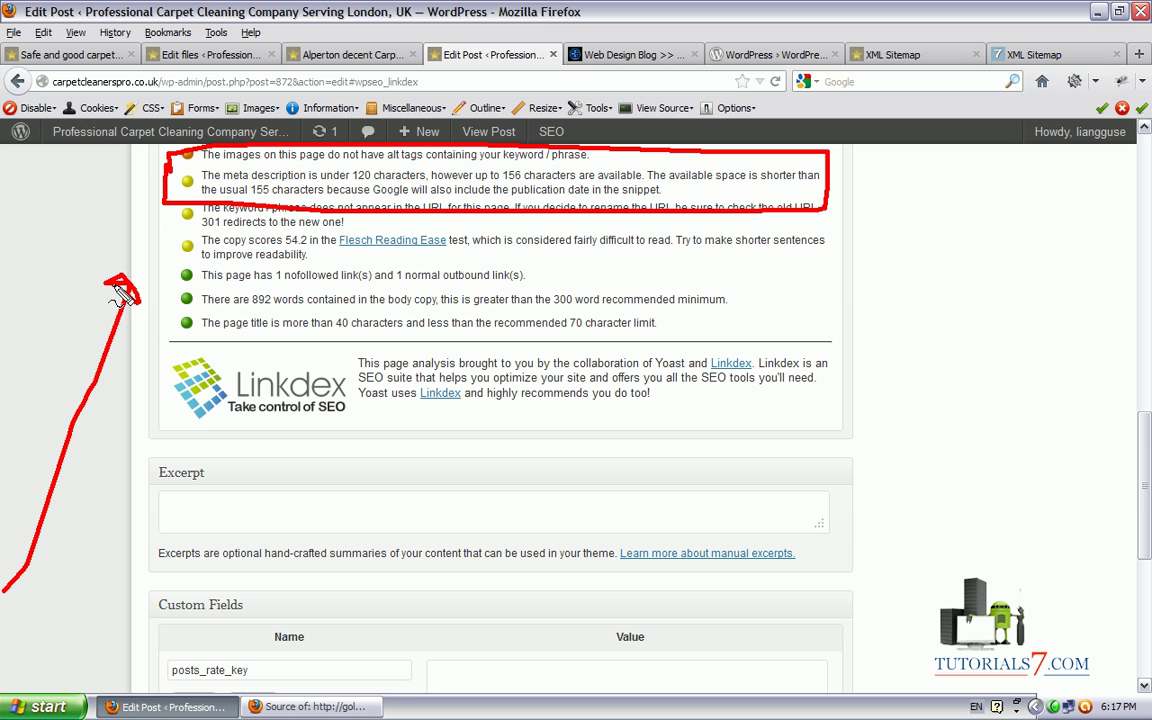
Examine the coloured rating markers across the full Page Analysis list.
scroll(1135, 485, up, 5)
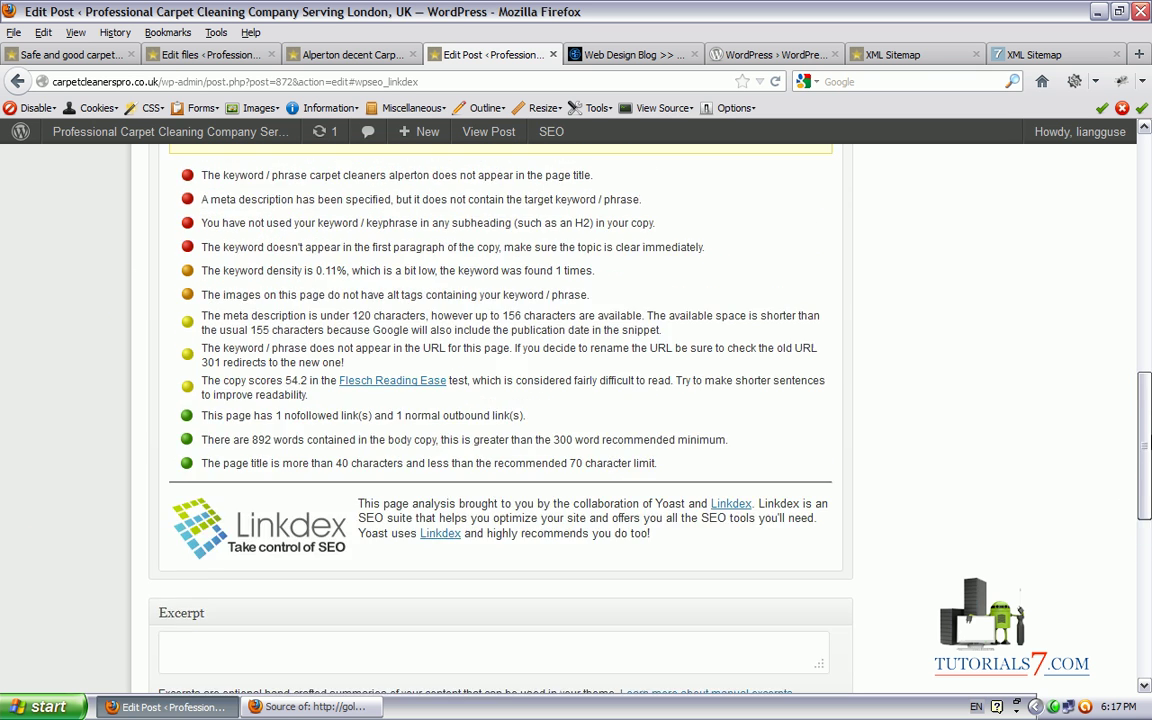
mouse_move(150, 250)
mouse_down()
mouse_move(135, 575)
mouse_move(262, 390)
mouse_move(182, 250)
mouse_move(152, 265)
mouse_move(168, 278)
mouse_up()
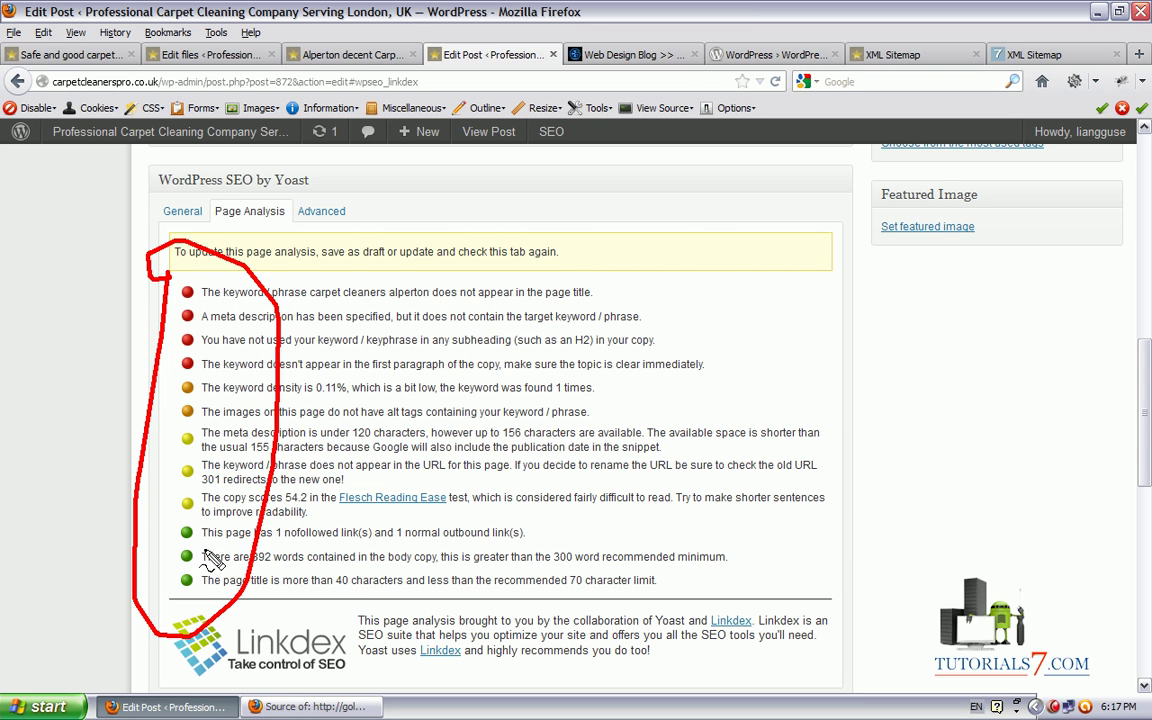
mouse_move(190, 540)
mouse_down()
mouse_move(480, 618)
mouse_move(785, 555)
mouse_move(270, 515)
mouse_move(192, 530)
mouse_up()
key(Escape)
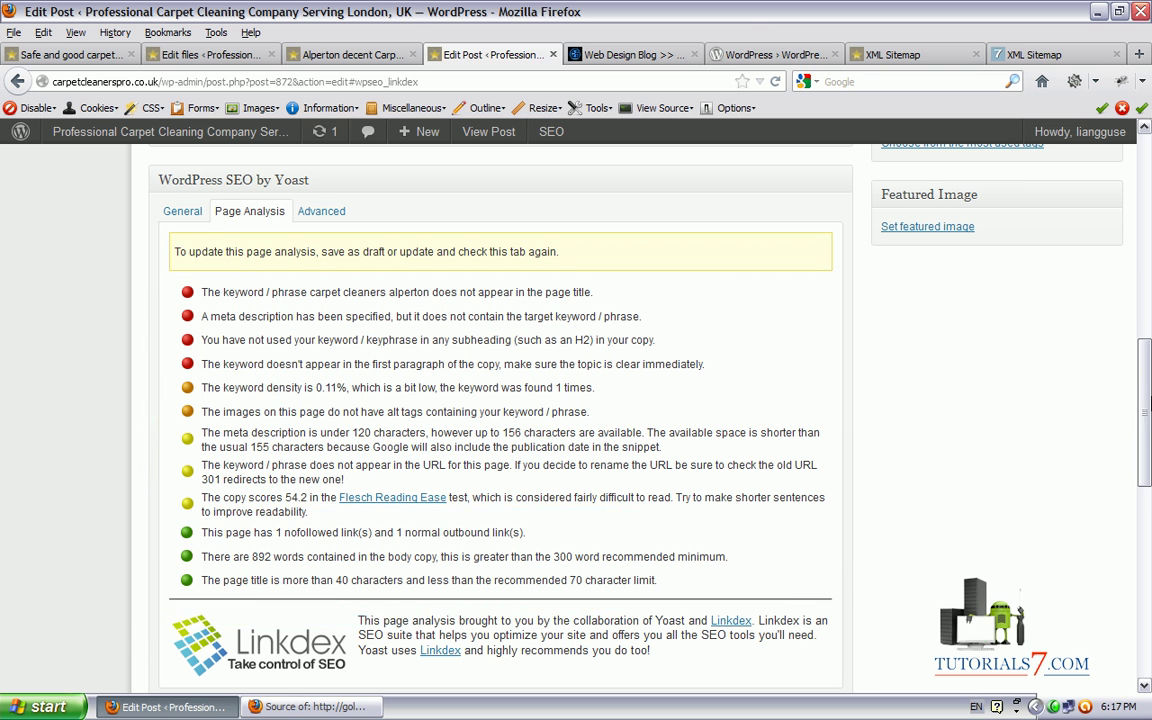
Examine the Flesch Reading Ease result and its readability advice.
scroll(313, 440, down, 3)
mouse_move(170, 365)
mouse_down()
mouse_move(185, 408)
mouse_move(798, 410)
mouse_move(770, 372)
mouse_move(175, 375)
mouse_up()
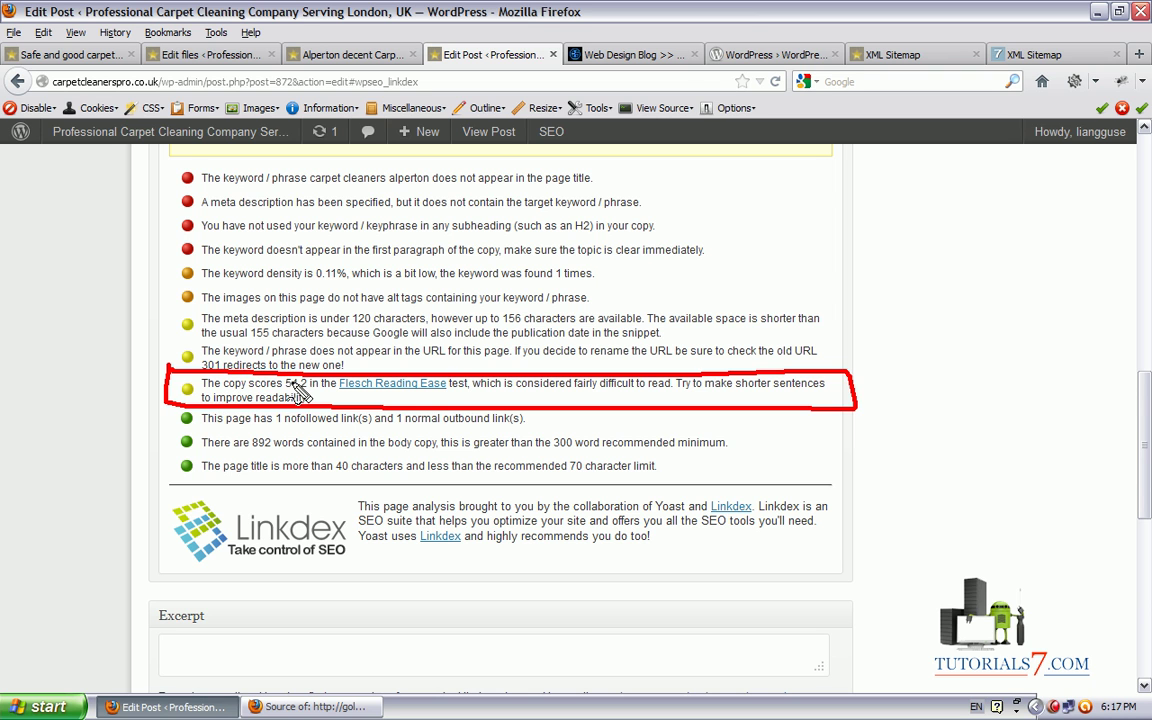
mouse_move(285, 373)
mouse_down()
mouse_move(283, 398)
mouse_move(325, 380)
mouse_move(285, 377)
mouse_up()
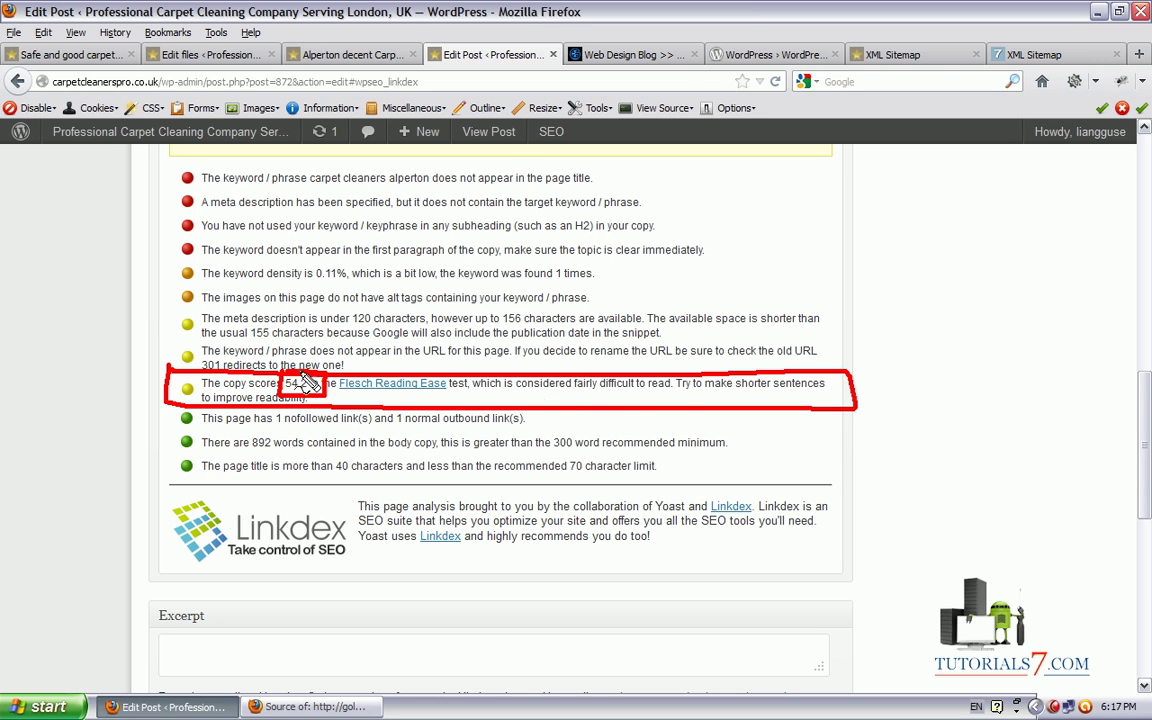
drag(595, 396, 677, 393)
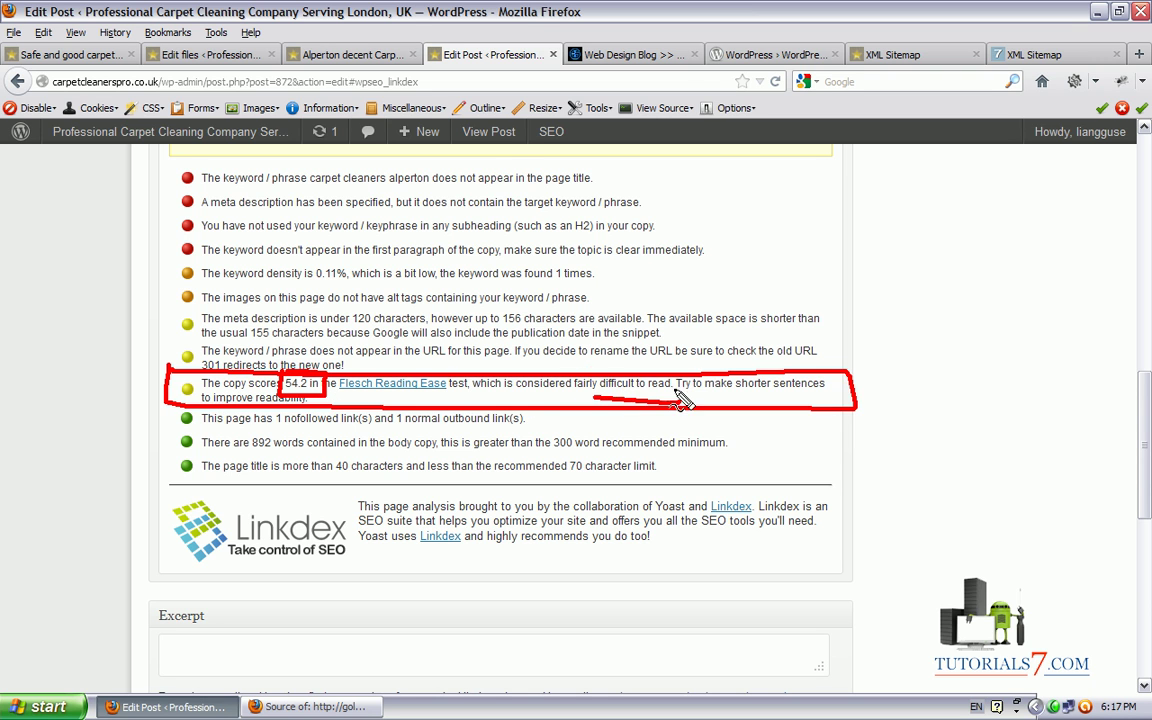
Switch to the published Alperton page and examine its body copy for readability.
click(333, 57)
mouse_move(1144, 193)
mouse_down()
mouse_move(1135, 415)
mouse_move(1120, 367)
mouse_up()
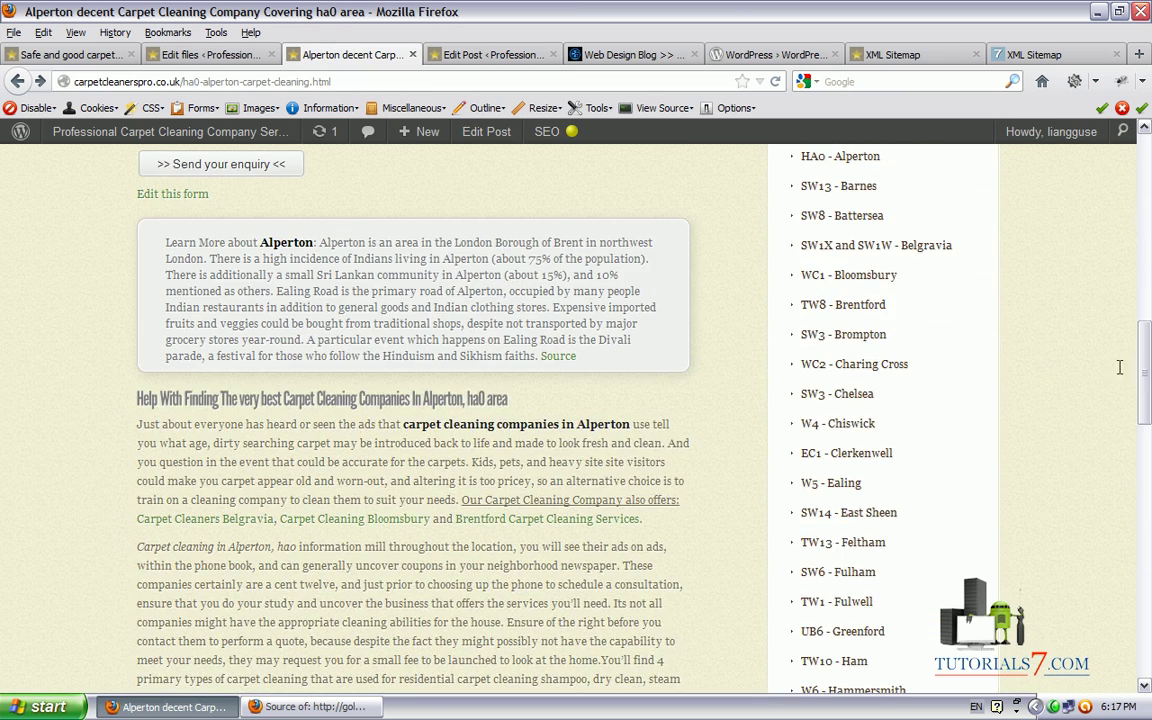
mouse_move(155, 225)
mouse_down()
mouse_move(130, 310)
mouse_move(605, 330)
mouse_move(400, 162)
mouse_move(150, 245)
mouse_up()
mouse_move(1148, 390)
mouse_down()
mouse_move(1135, 440)
mouse_move(1108, 469)
mouse_up()
drag(1146, 420, 1146, 612)
key(Home)
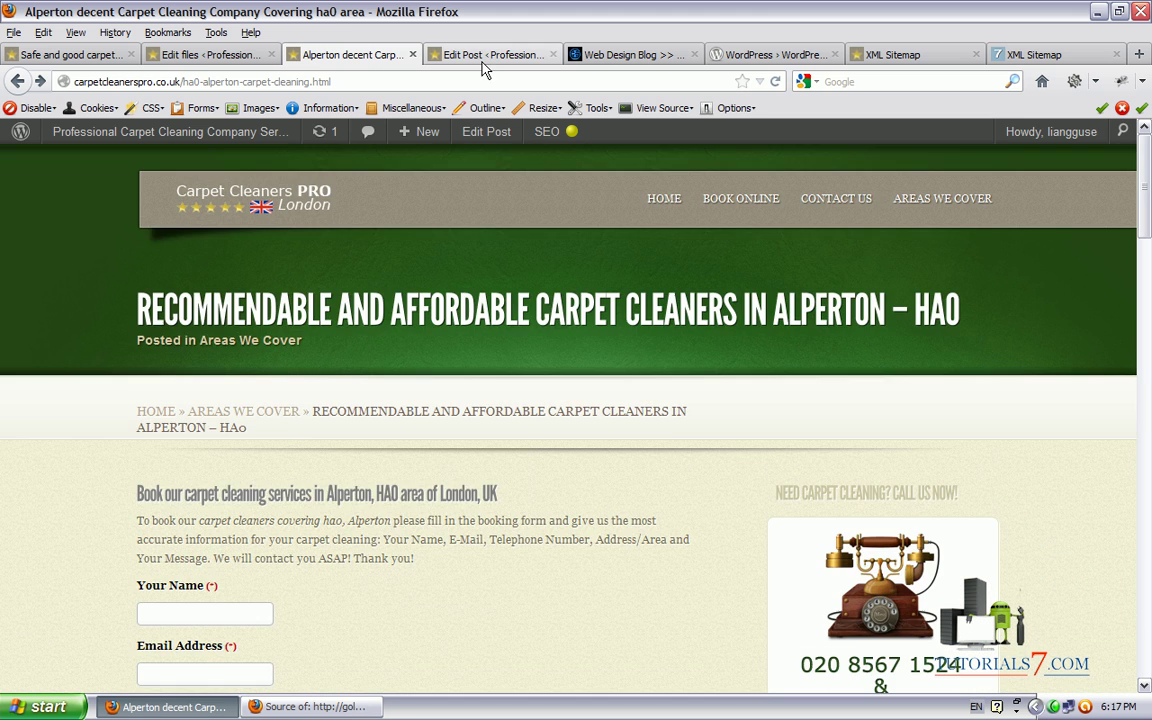
Return to the post's edit page and examine the nofollowed and outbound links result.
click(476, 56)
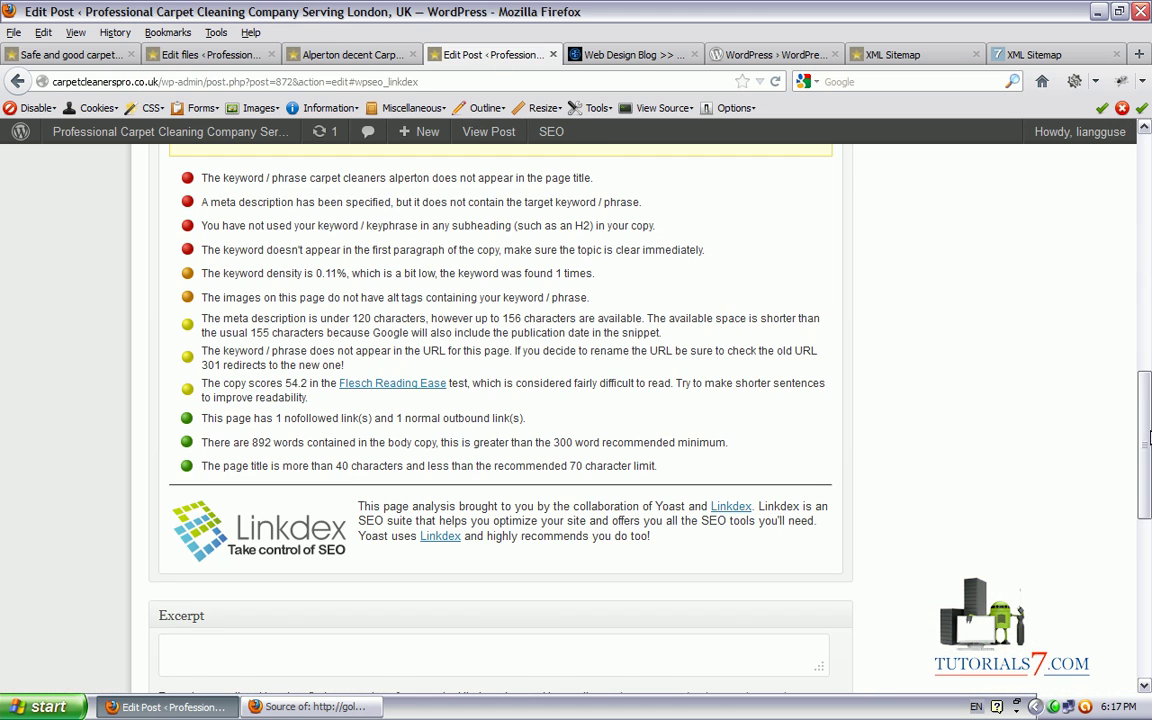
scroll(1149, 437, down, 2)
mouse_move(152, 314)
mouse_down()
mouse_move(155, 348)
mouse_move(520, 350)
mouse_move(480, 328)
mouse_move(180, 332)
mouse_up()
drag(285, 338, 350, 339)
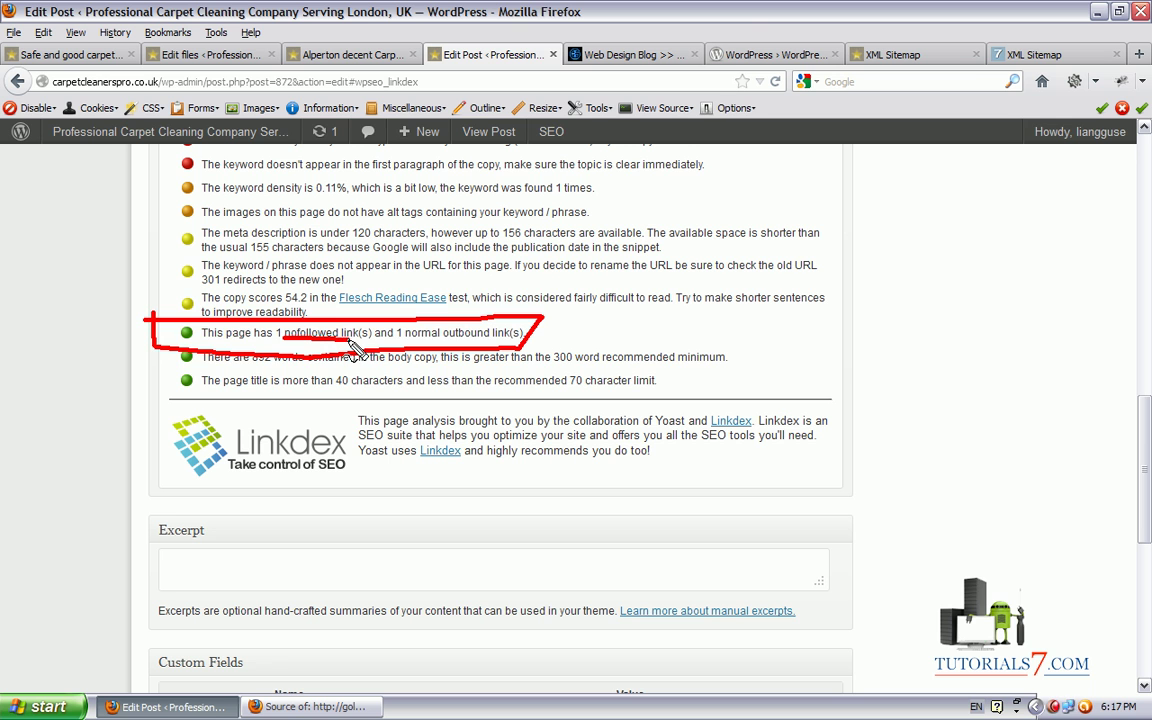
key(Escape)
scroll(922, 410, down, 2)
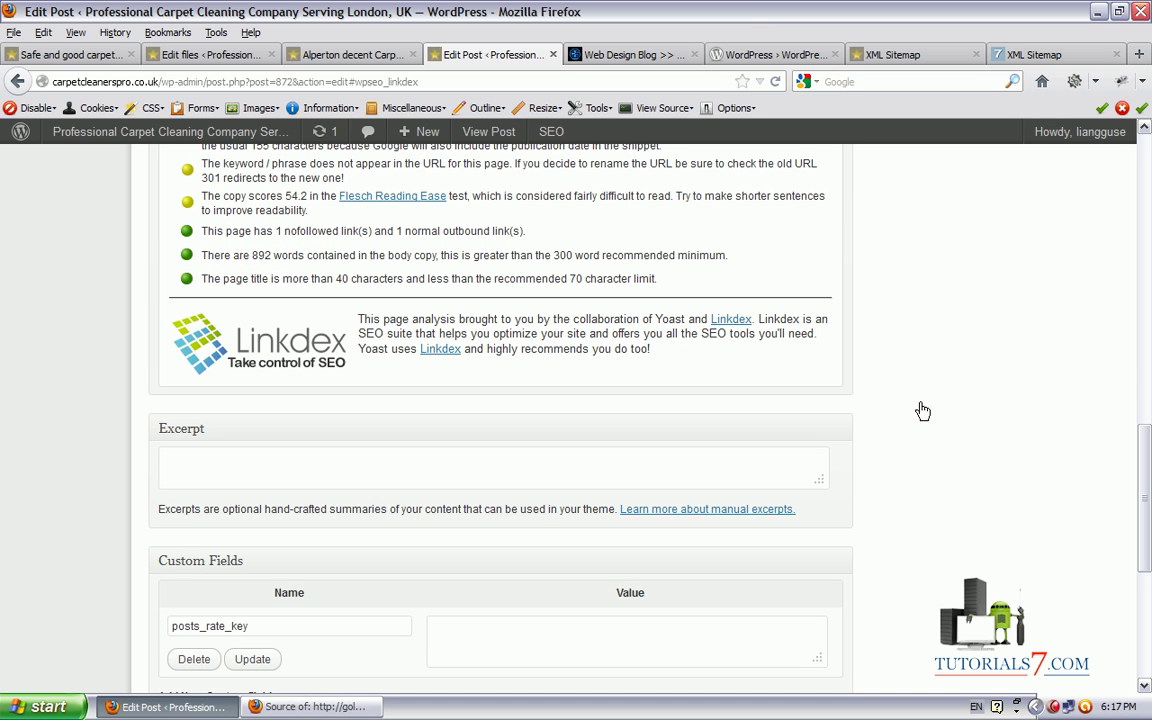
Examine the body copy word count result and the page title length result.
mouse_move(167, 252)
mouse_down()
mouse_move(206, 266)
mouse_move(750, 262)
mouse_move(590, 246)
mouse_move(170, 255)
mouse_up()
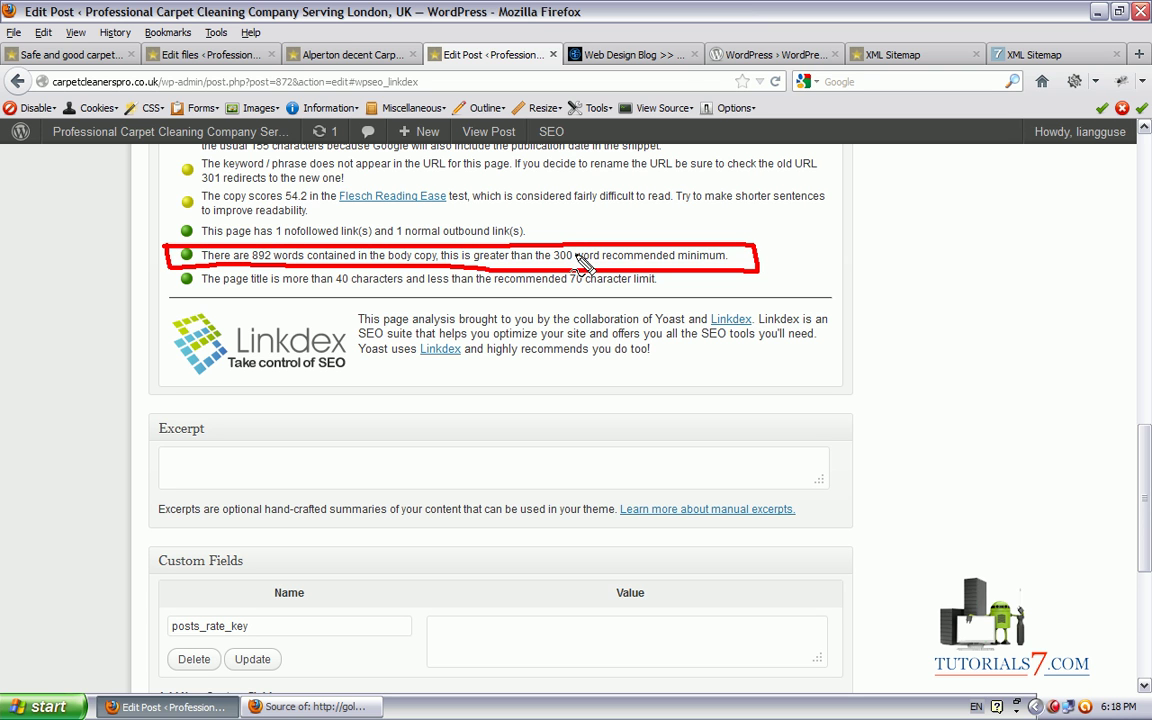
drag(563, 250, 549, 271)
mouse_move(183, 318)
mouse_down()
mouse_move(160, 302)
mouse_move(688, 306)
mouse_move(520, 248)
mouse_move(172, 258)
mouse_move(283, 300)
mouse_up()
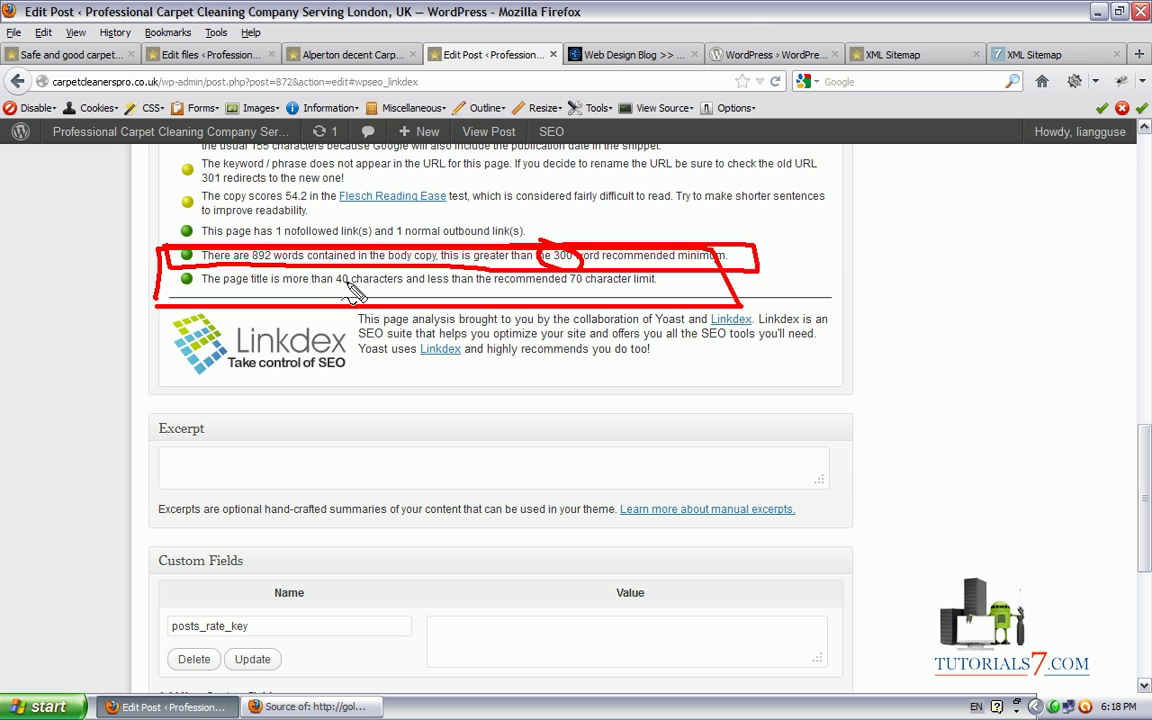
drag(337, 290, 350, 277)
key(Escape)
Open the post's Advanced SEO settings and switch Meta Robots Follow to Nofollow and back to Follow.
scroll(447, 325, down, 3)
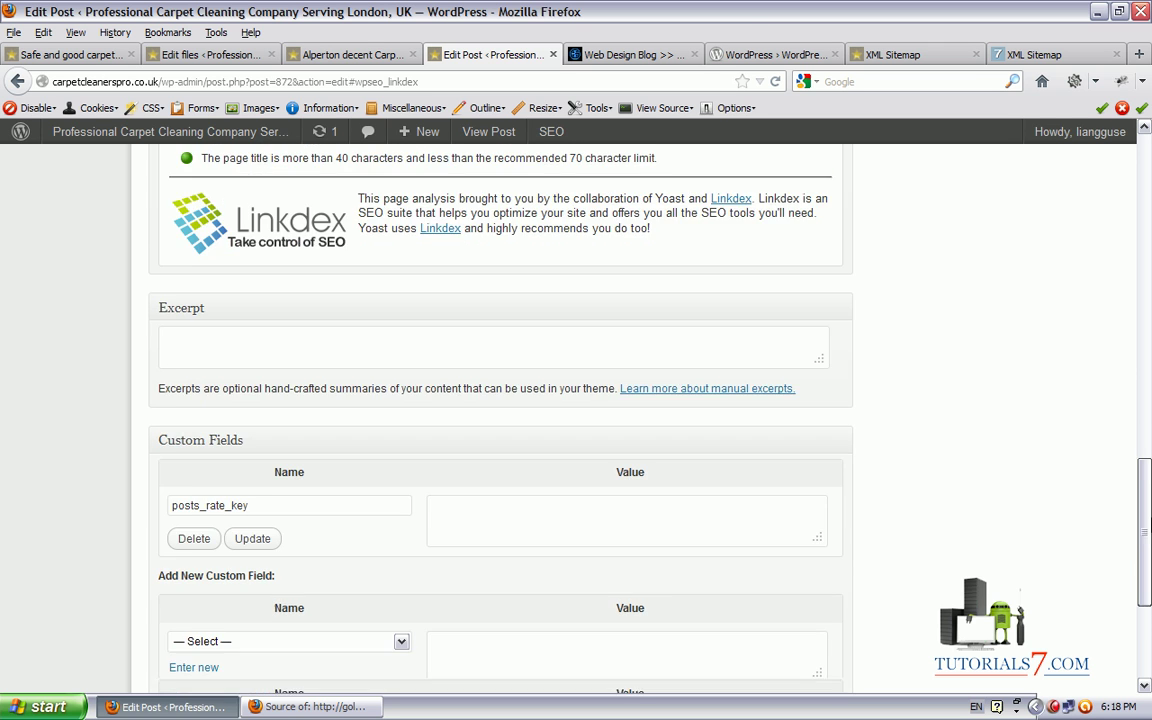
scroll(1141, 395, up, 5)
drag(1141, 395, 1137, 360)
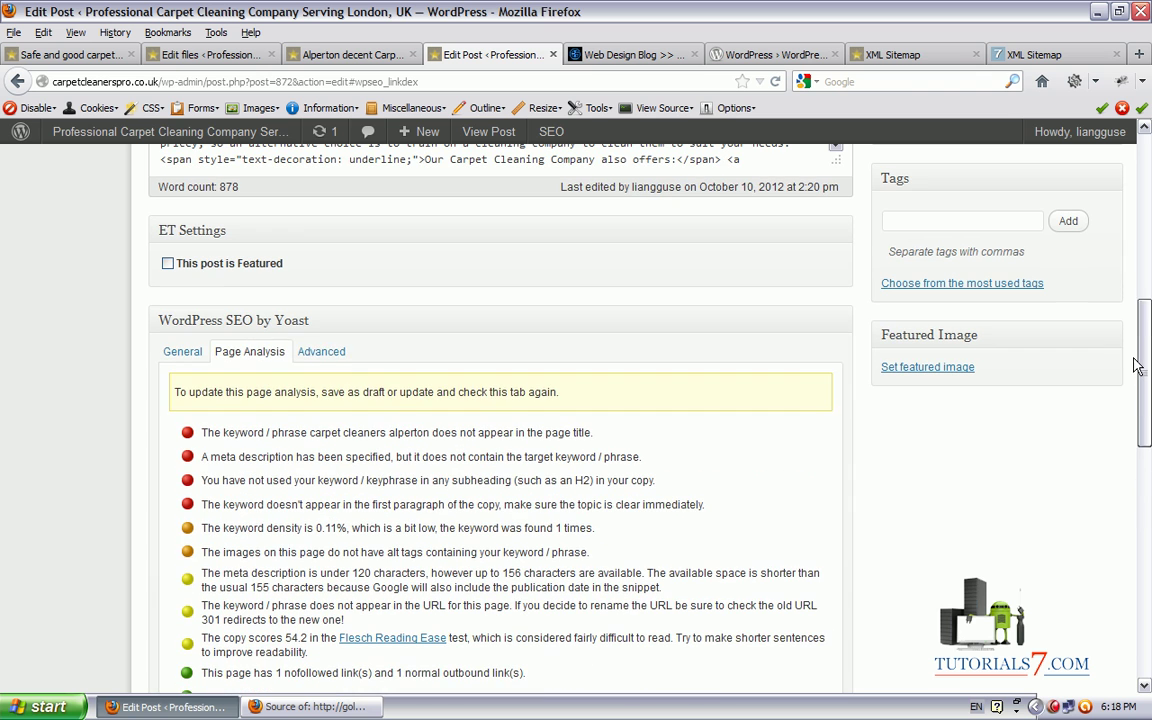
click(318, 351)
drag(1145, 318, 1145, 342)
click(380, 292)
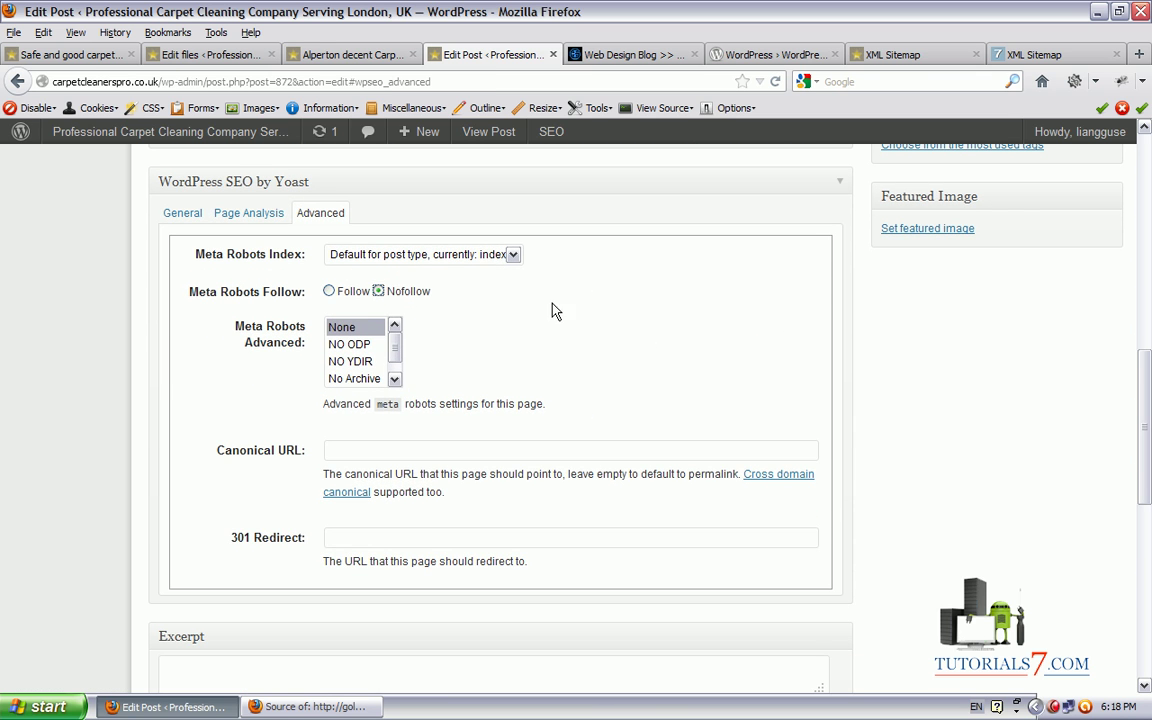
click(329, 291)
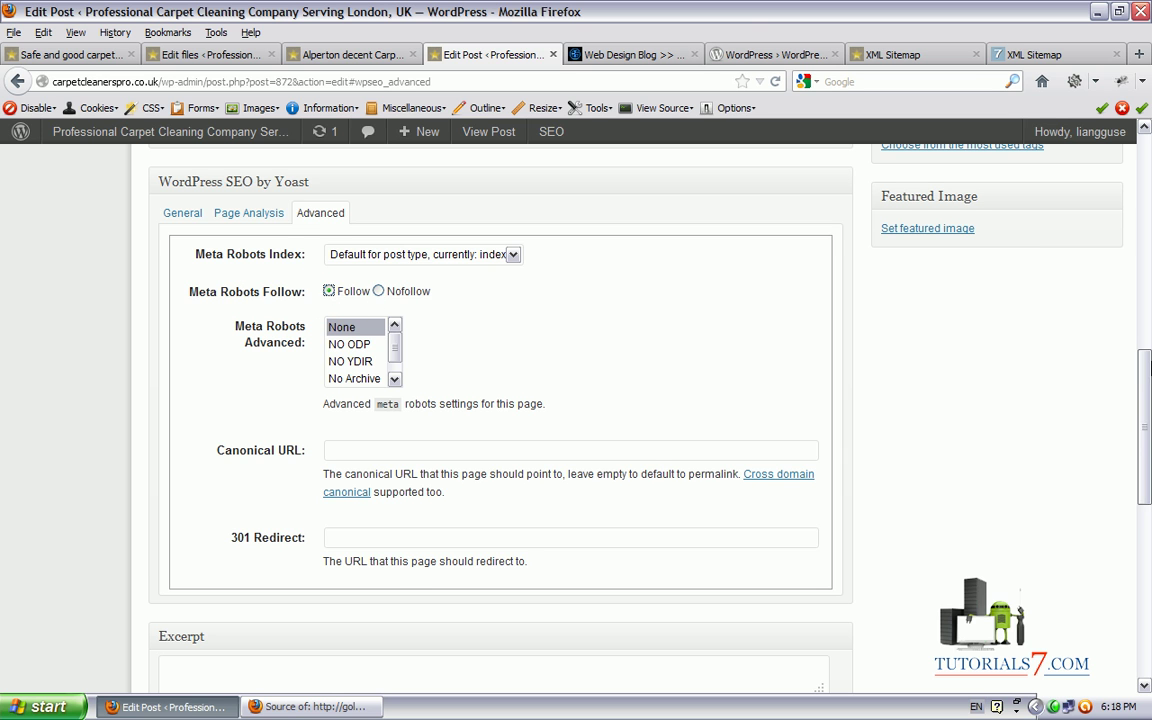
Examine the Meta Robots Advanced options and the remaining fields of the Advanced SEO settings.
scroll(1030, 340, down, 2)
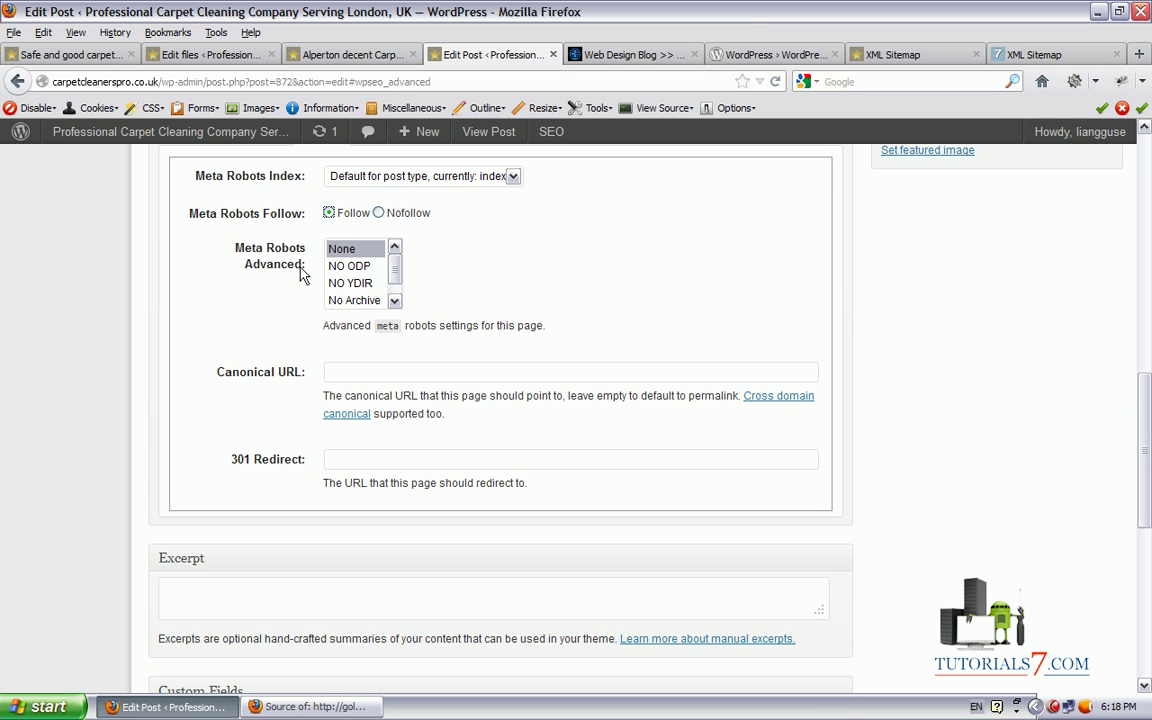
mouse_move(478, 272)
mouse_down()
mouse_move(230, 198)
mouse_move(315, 335)
mouse_move(560, 292)
mouse_move(428, 258)
mouse_up()
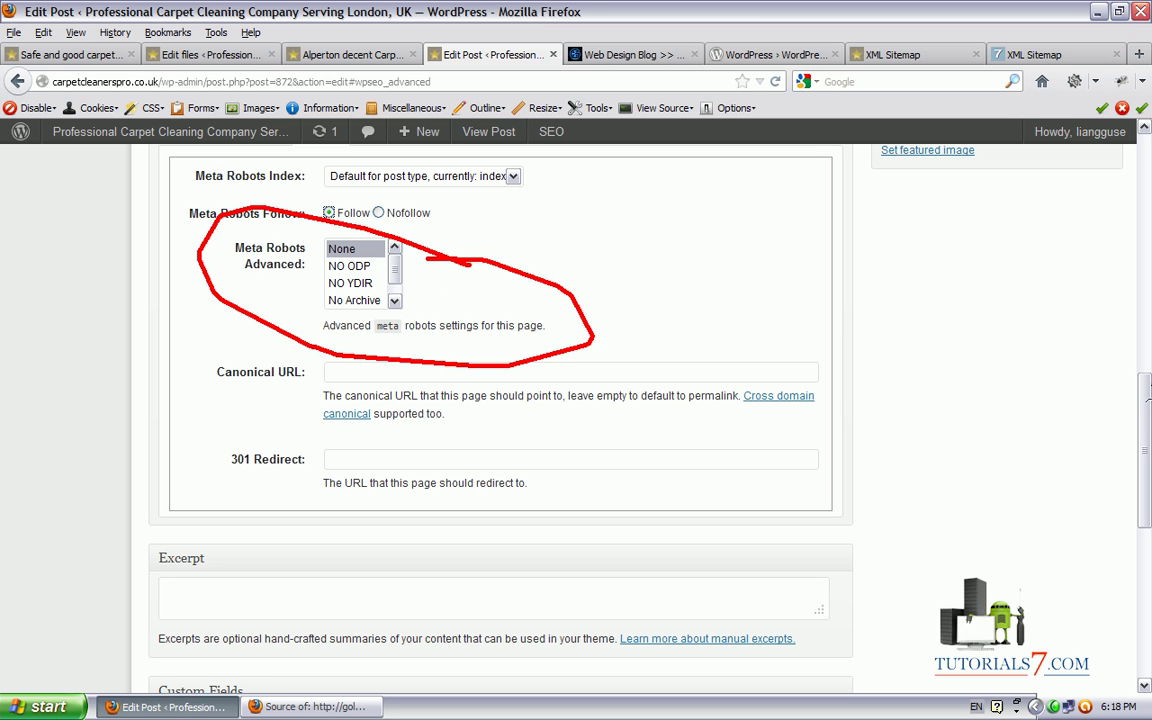
key(Escape)
mouse_move(1148, 402)
mouse_down()
mouse_move(1148, 491)
mouse_move(1148, 452)
mouse_up()
Open pagewash.com in a new browser tab.
drag(1150, 22, 1128, 75)
click(1138, 55)
text(pa)
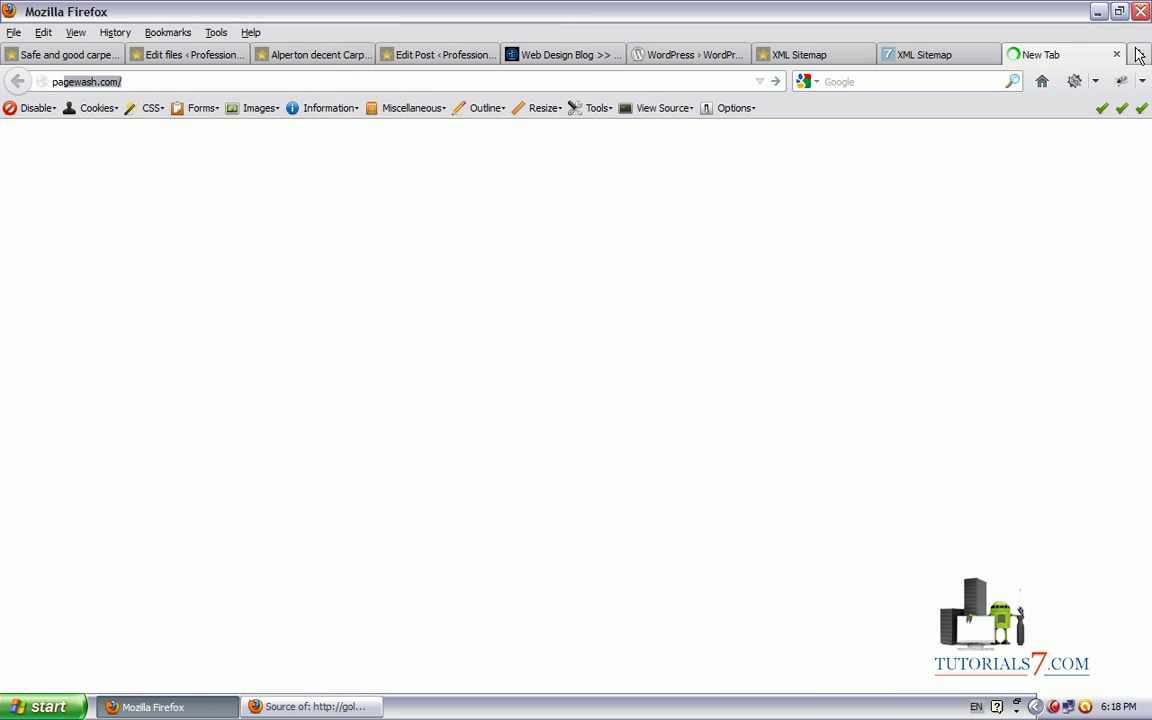
text(ge)
key(Return)
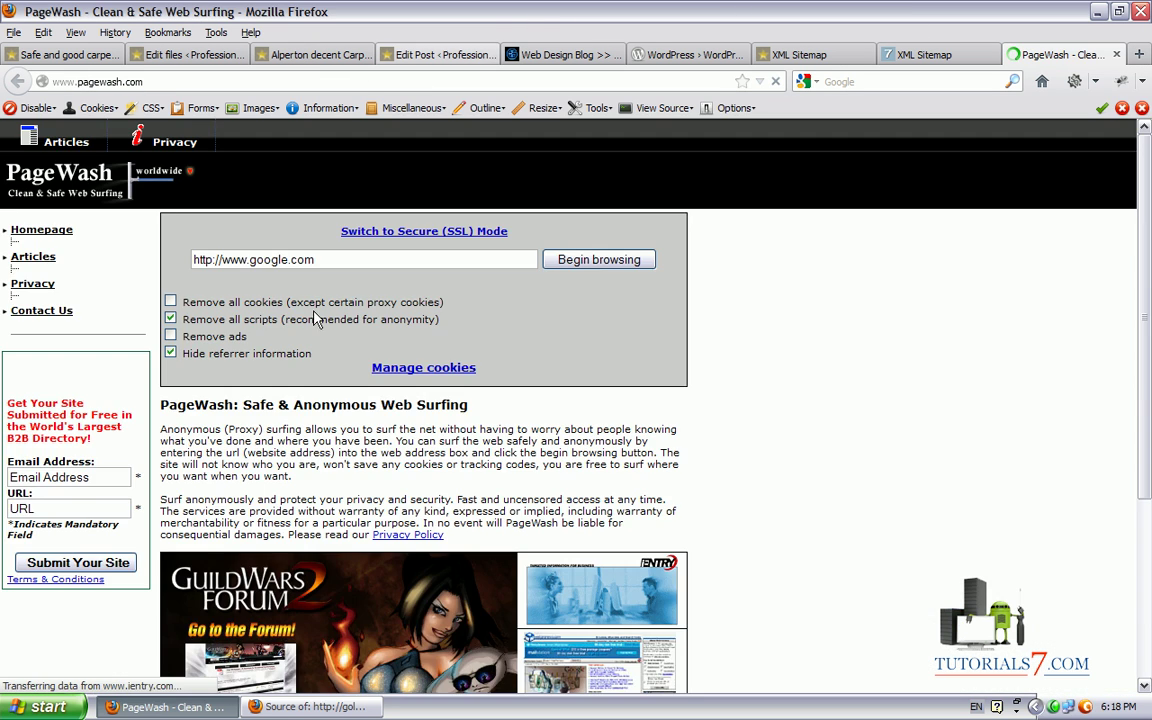
text(.uk)
key(Return)
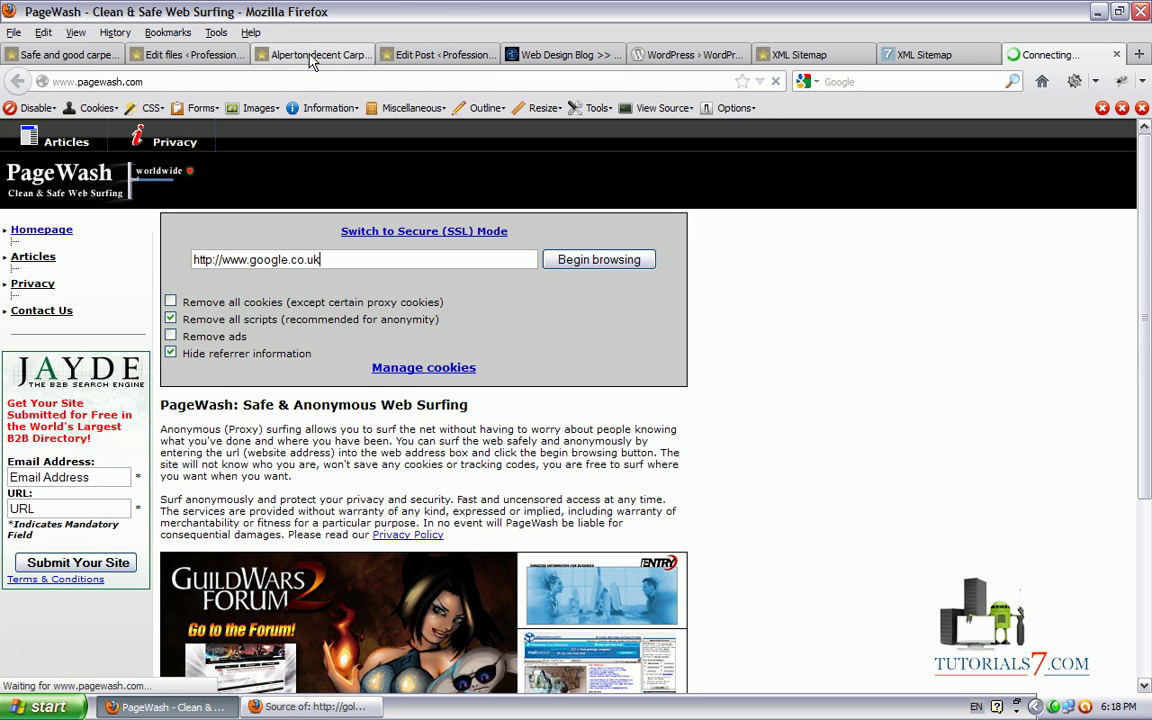
Return to the post editor and copy the focus keyword "carpet cleaners alperton" from the General SEO fields.
click(310, 56)
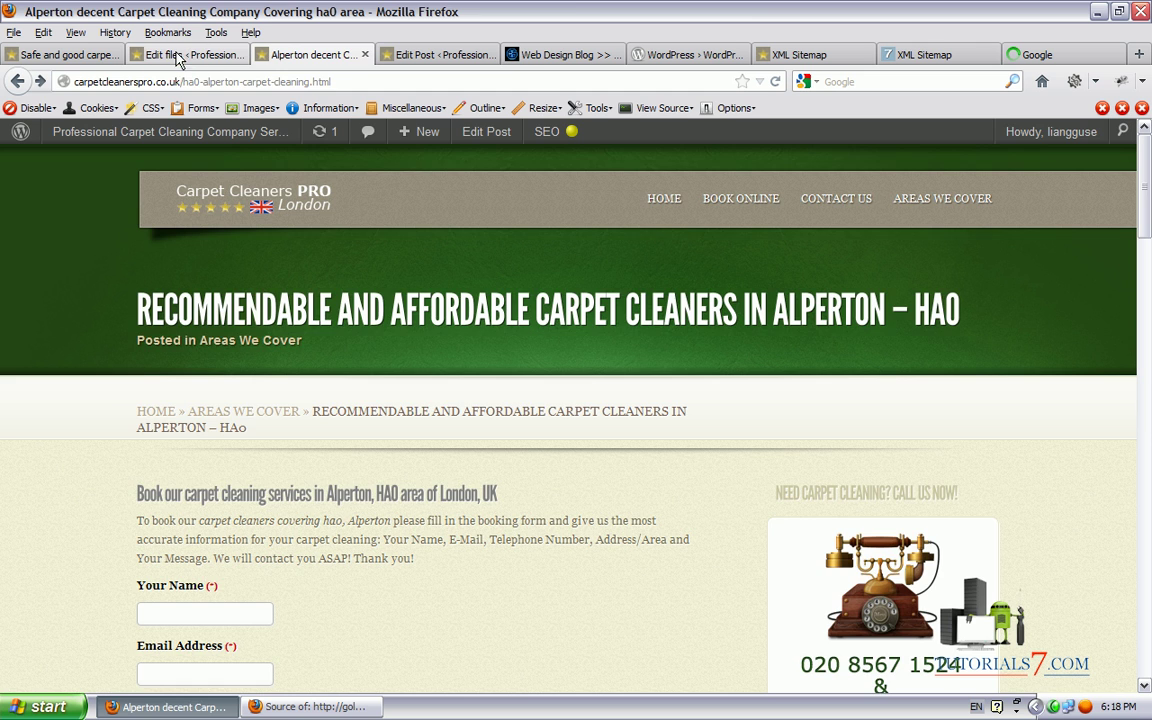
click(178, 56)
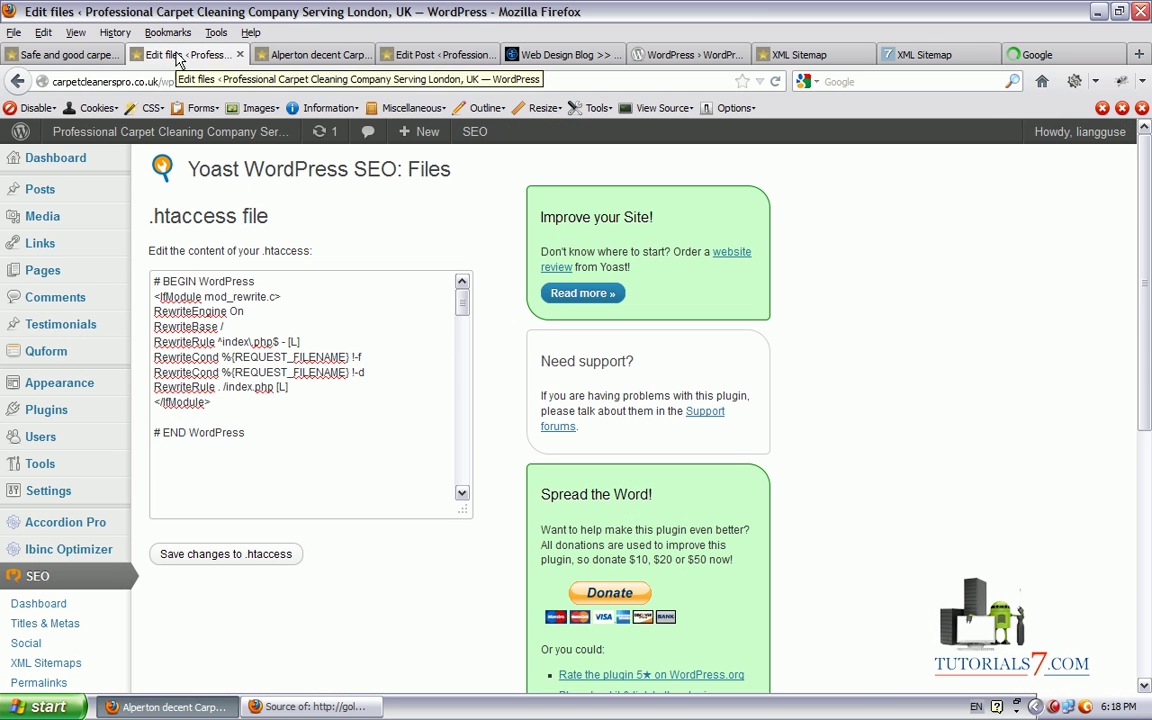
click(415, 58)
drag(1147, 228, 1140, 420)
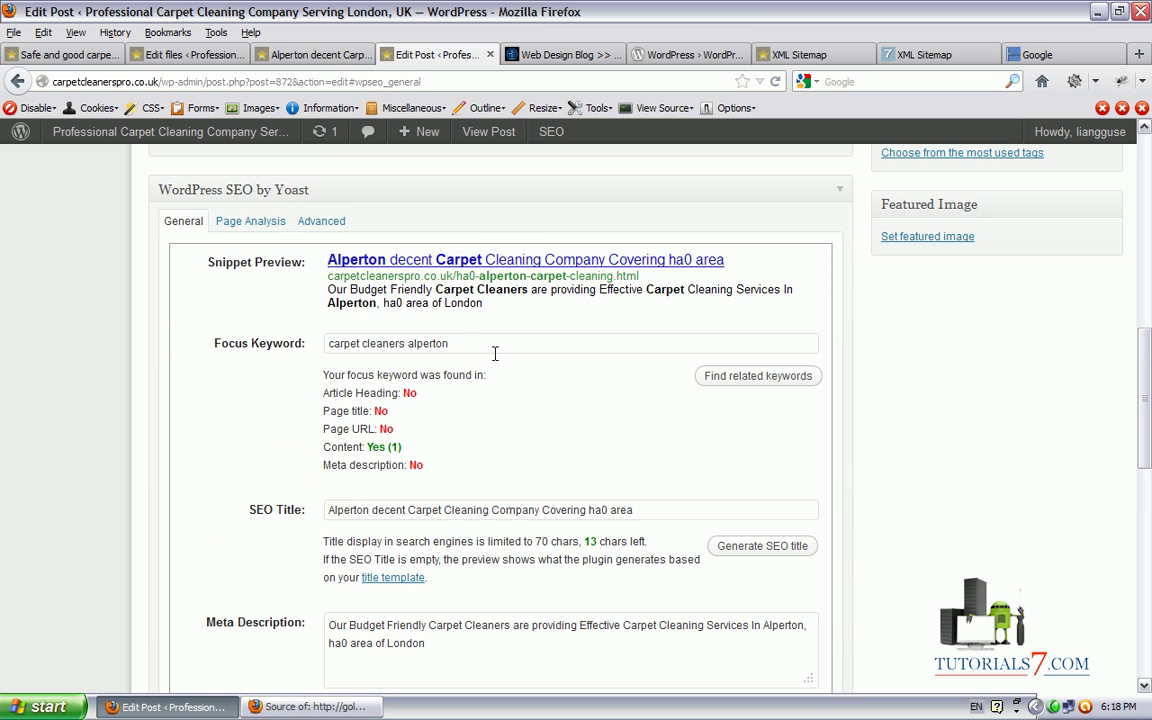
drag(343, 344, 473, 343)
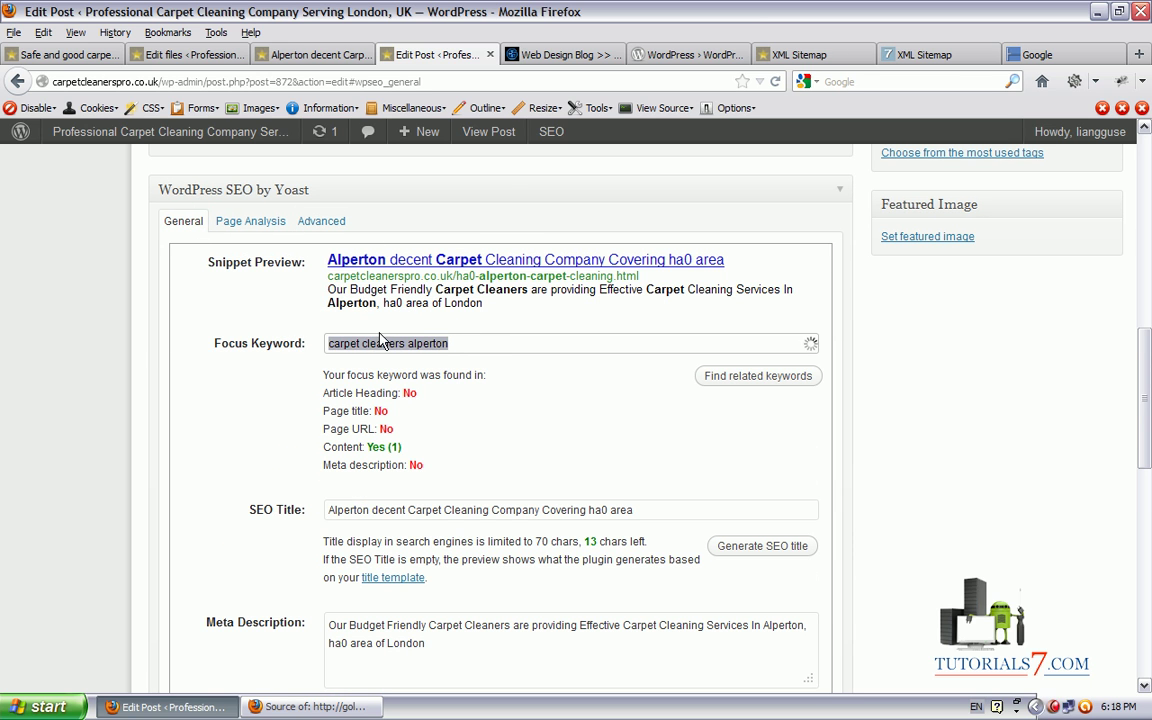
Search Google for "carpet cleaners alperton" through the PageWash proxy.
click(1037, 54)
click(473, 532)
text(carpet cleaners alperton)
key(Return)
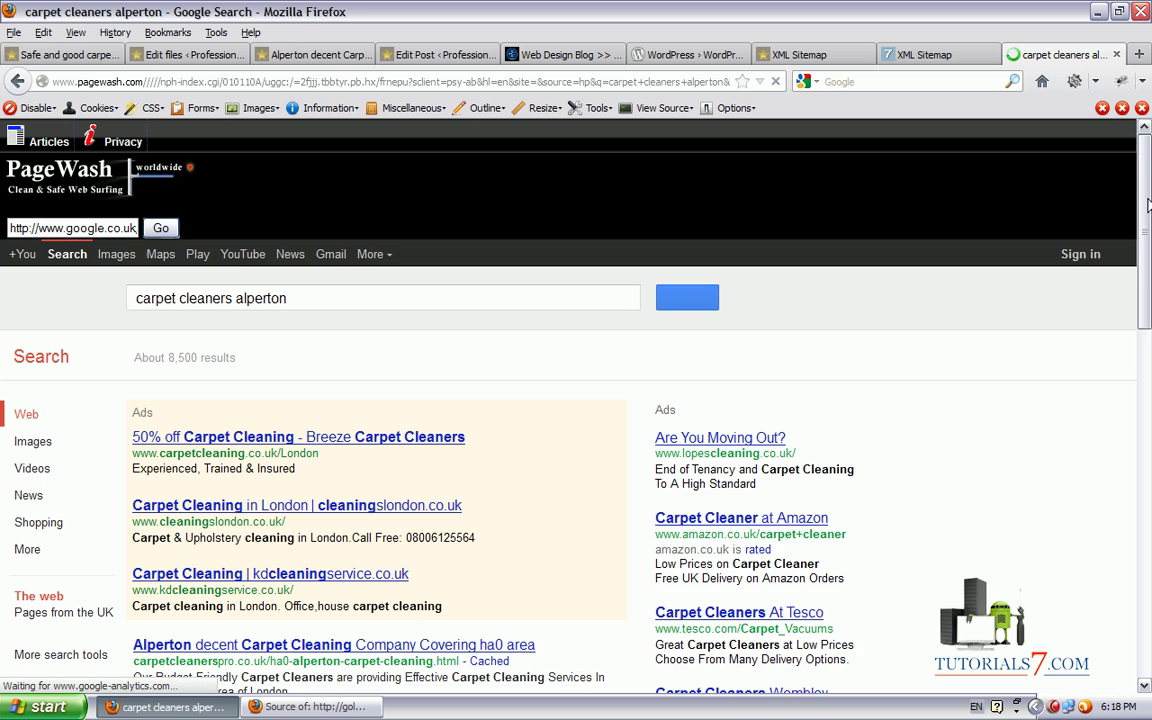
Examine the carpetcleanerspro.co.uk listing among the search results.
scroll(1148, 220, down, 2)
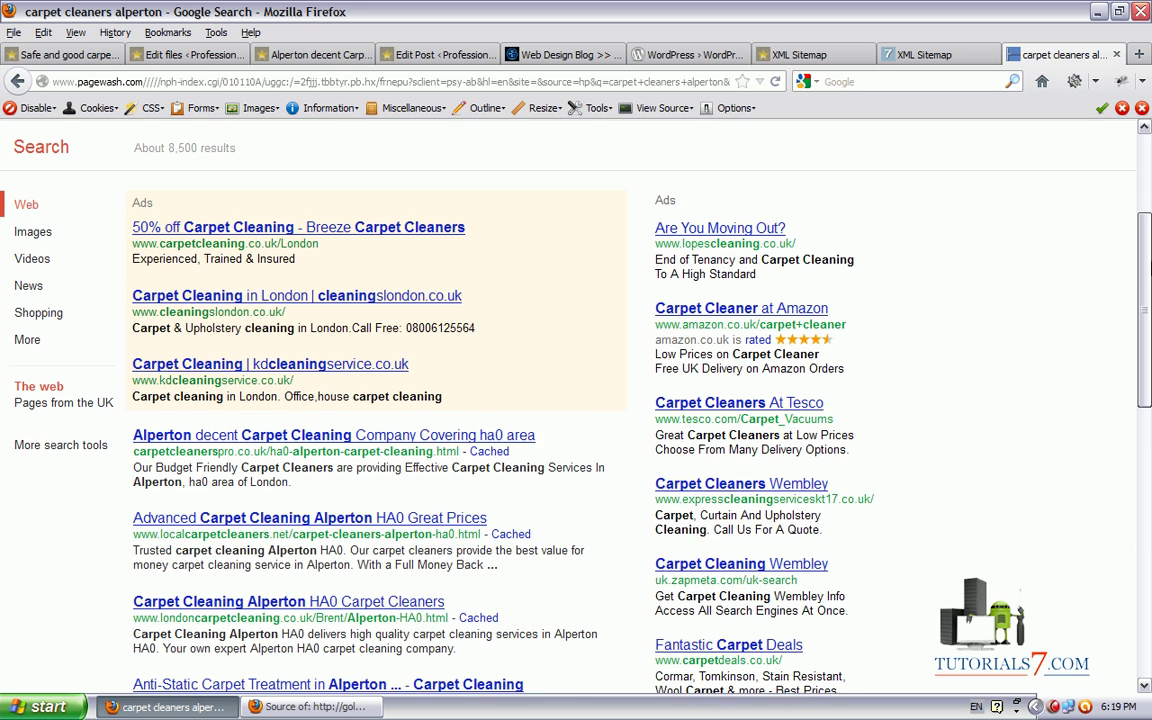
mouse_move(100, 408)
mouse_down()
mouse_move(350, 398)
mouse_move(612, 485)
mouse_move(228, 510)
mouse_move(238, 393)
mouse_up()
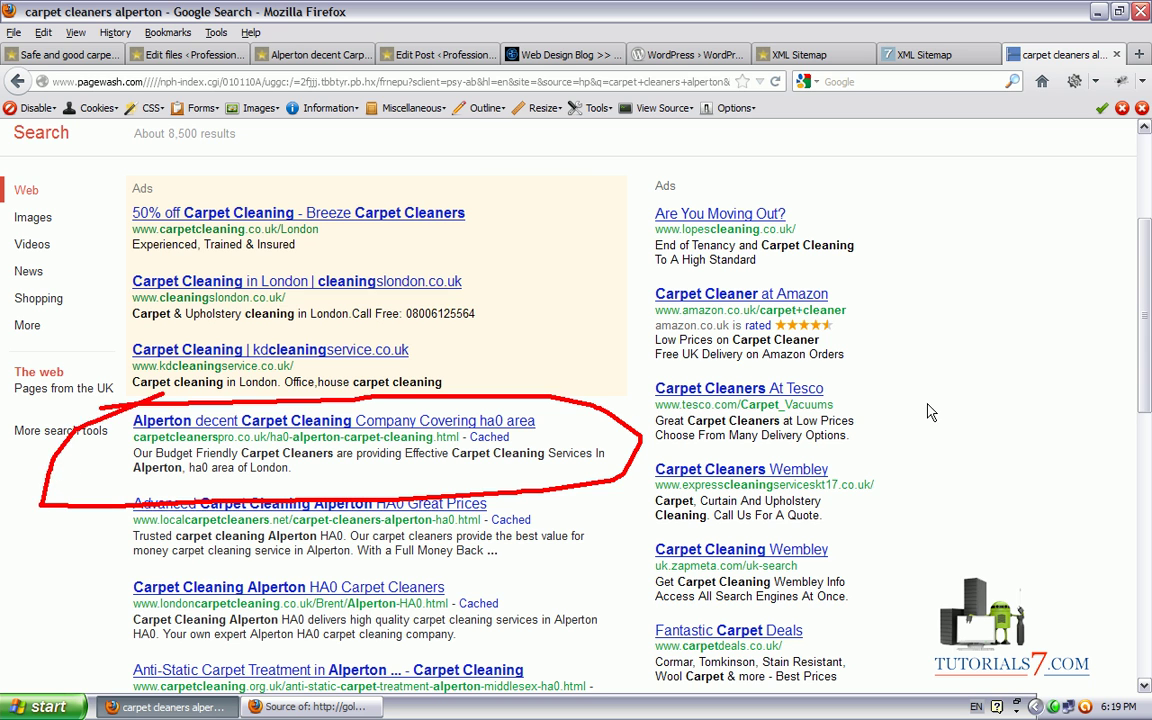
key(Escape)
mouse_move(577, 408)
mouse_down()
mouse_move(340, 404)
mouse_move(55, 440)
mouse_move(280, 487)
mouse_move(630, 458)
mouse_move(578, 406)
mouse_up()
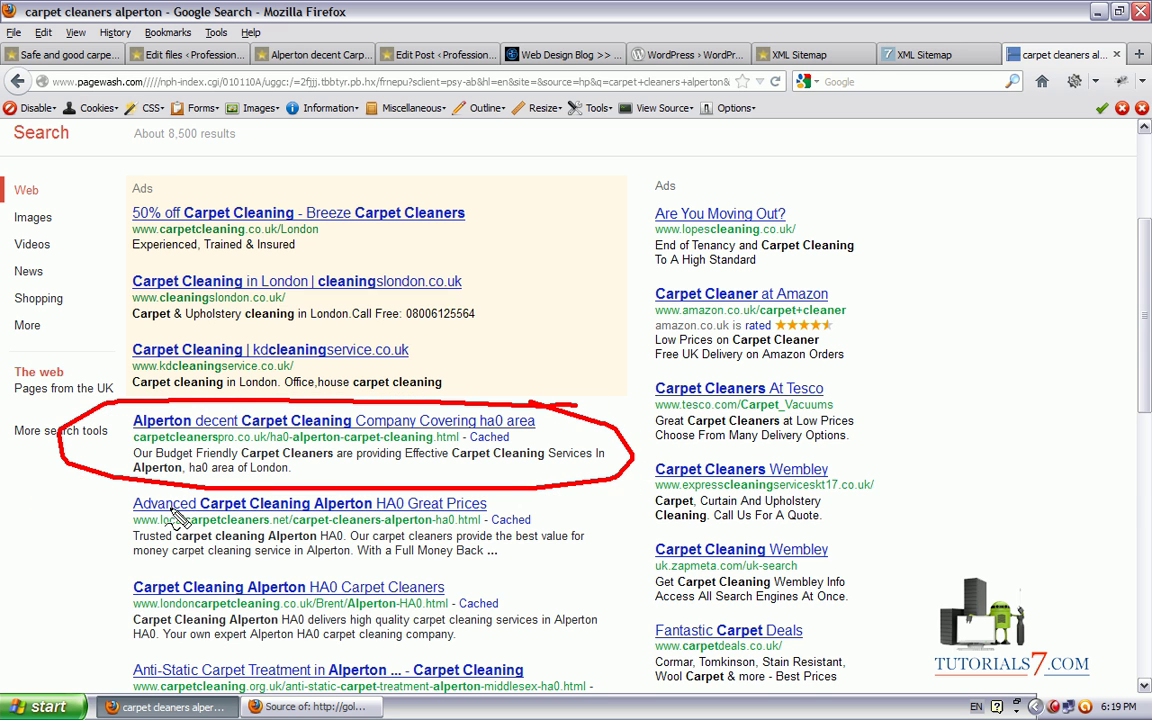
mouse_move(1146, 360)
mouse_down()
mouse_move(1148, 527)
mouse_move(1149, 210)
mouse_up()
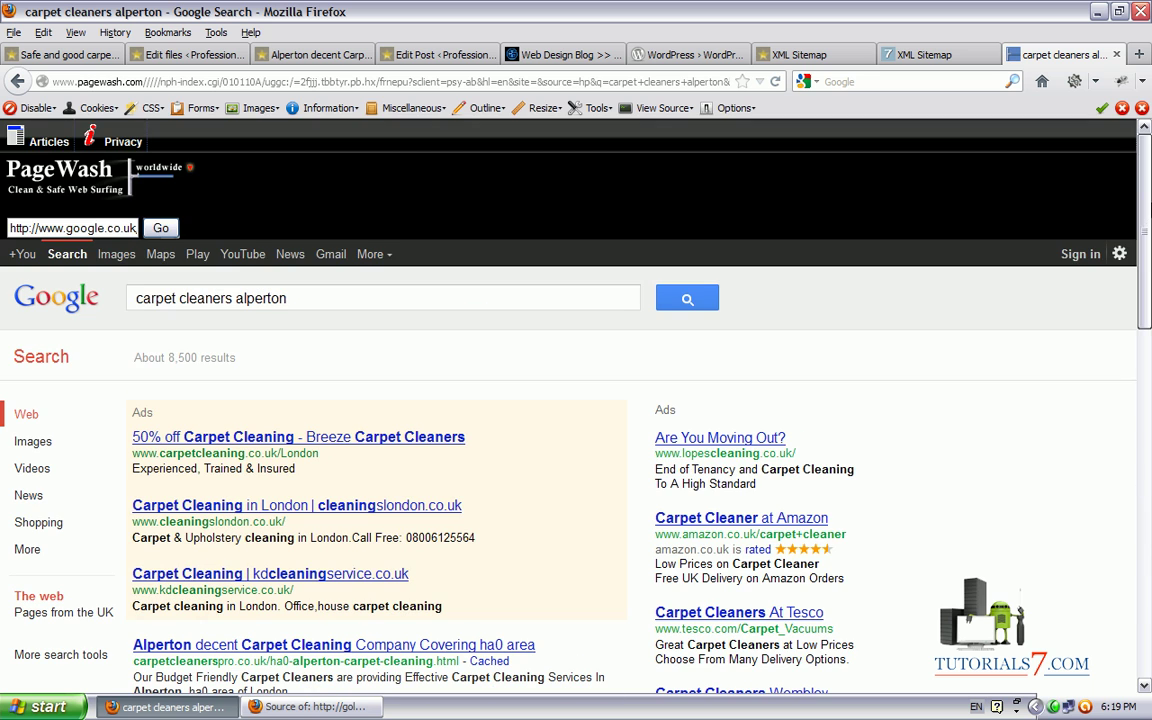
Close the proxied search results and return to the live Alperton carpet cleaning page.
click(436, 57)
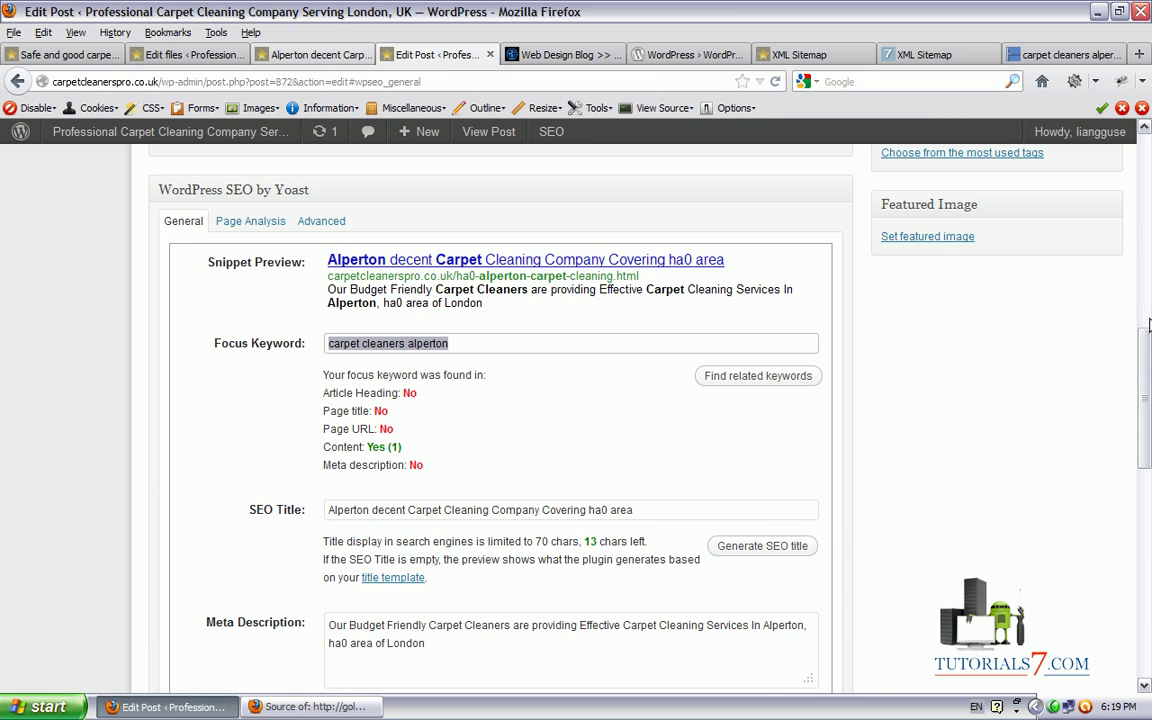
key(ctrl+Page_Up)
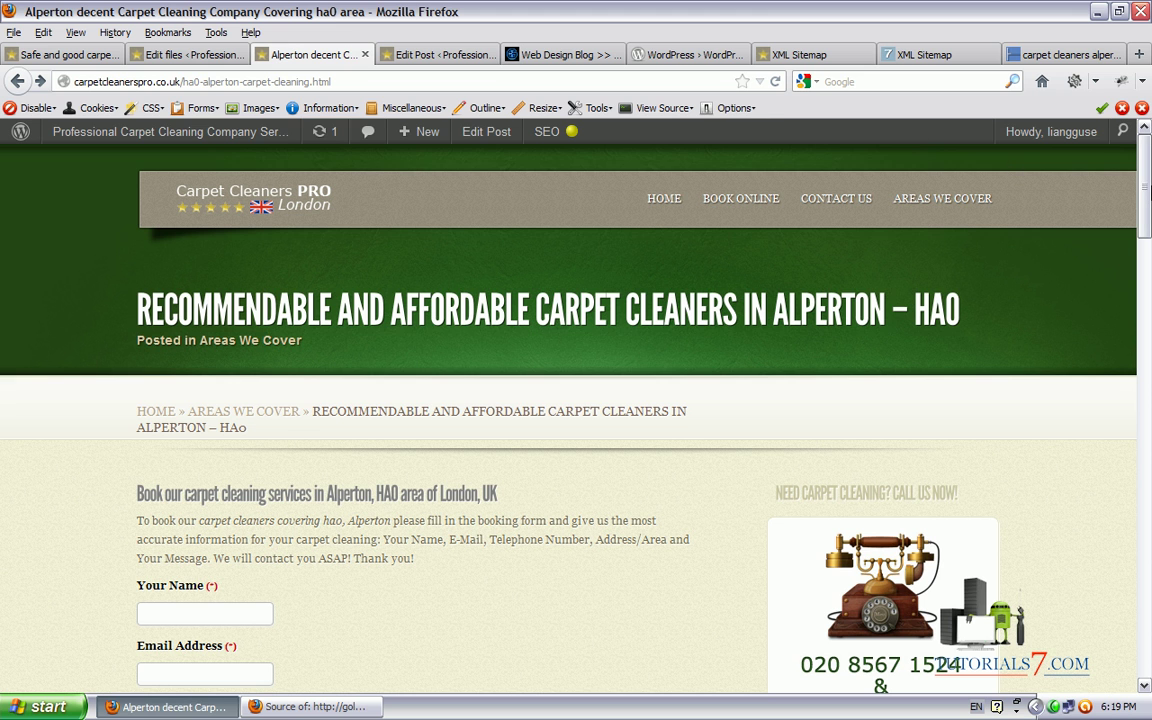
click(1068, 55)
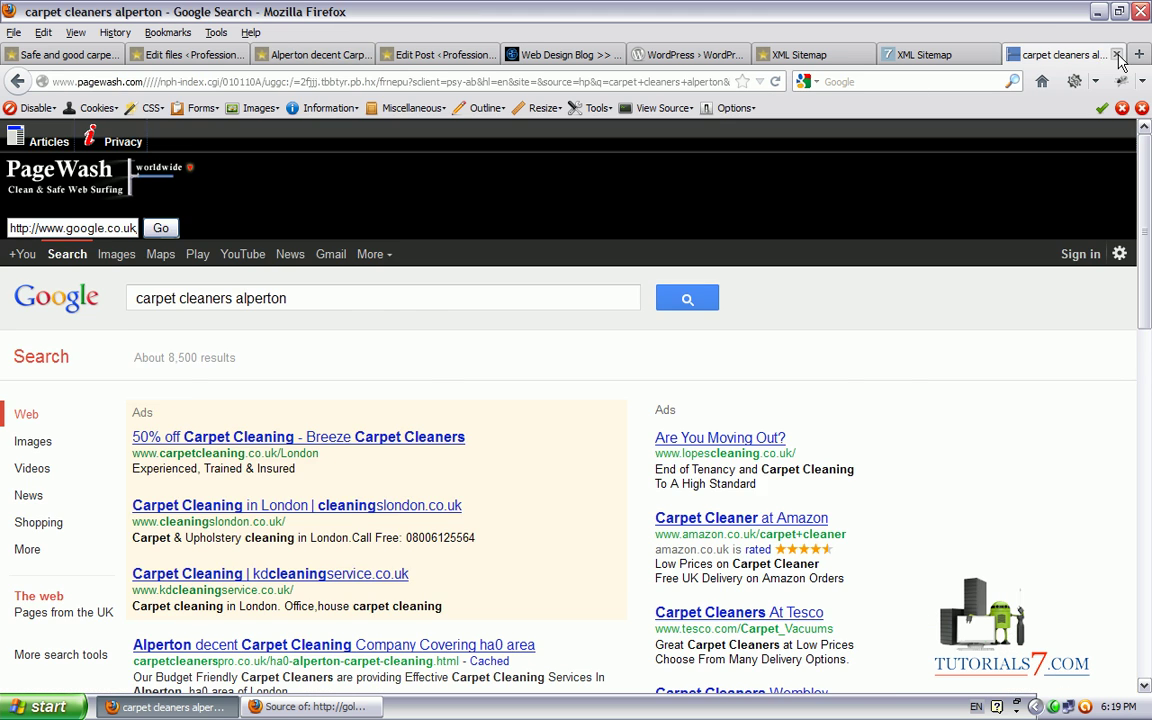
key(ctrl+w)
click(290, 54)
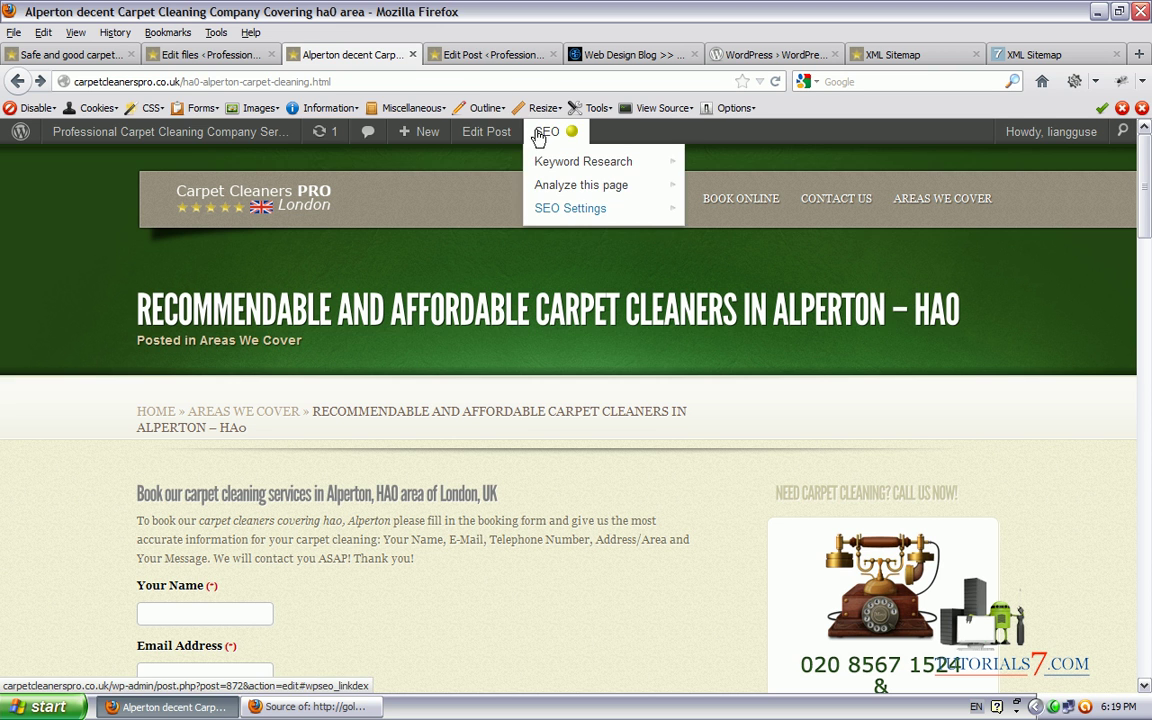
Look over the Alperton page and its SEO indicator in the WordPress admin bar.
scroll(320, 338, down, 2)
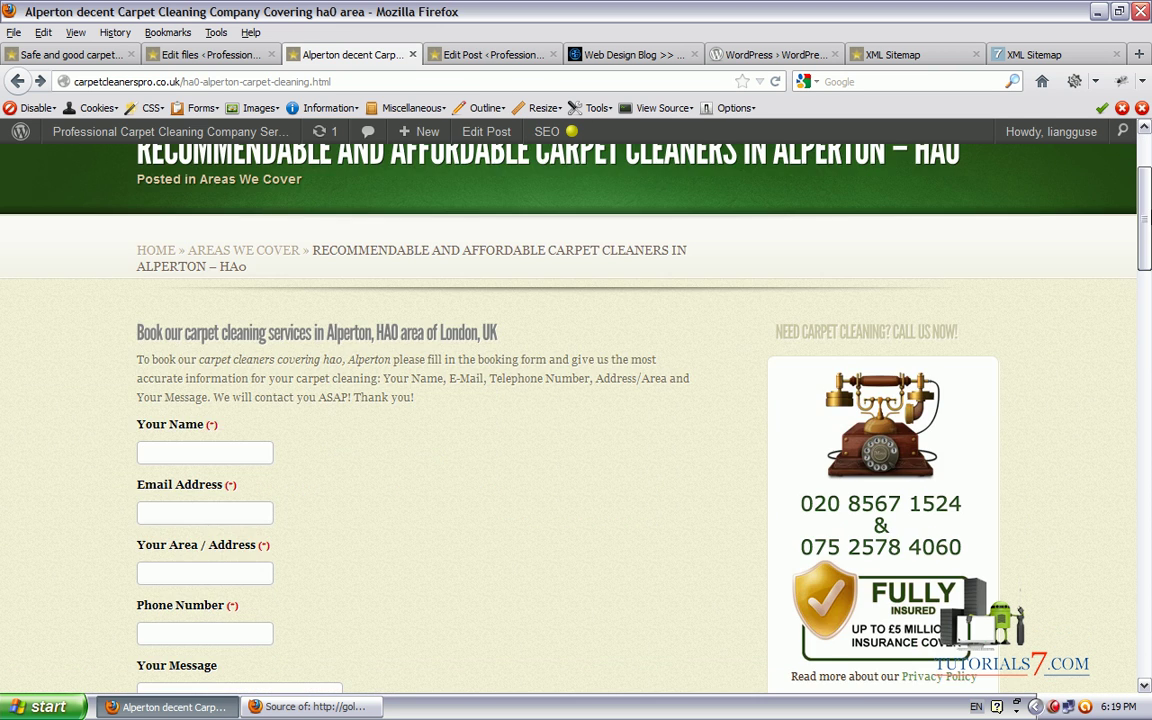
scroll(455, 328, up, 2)
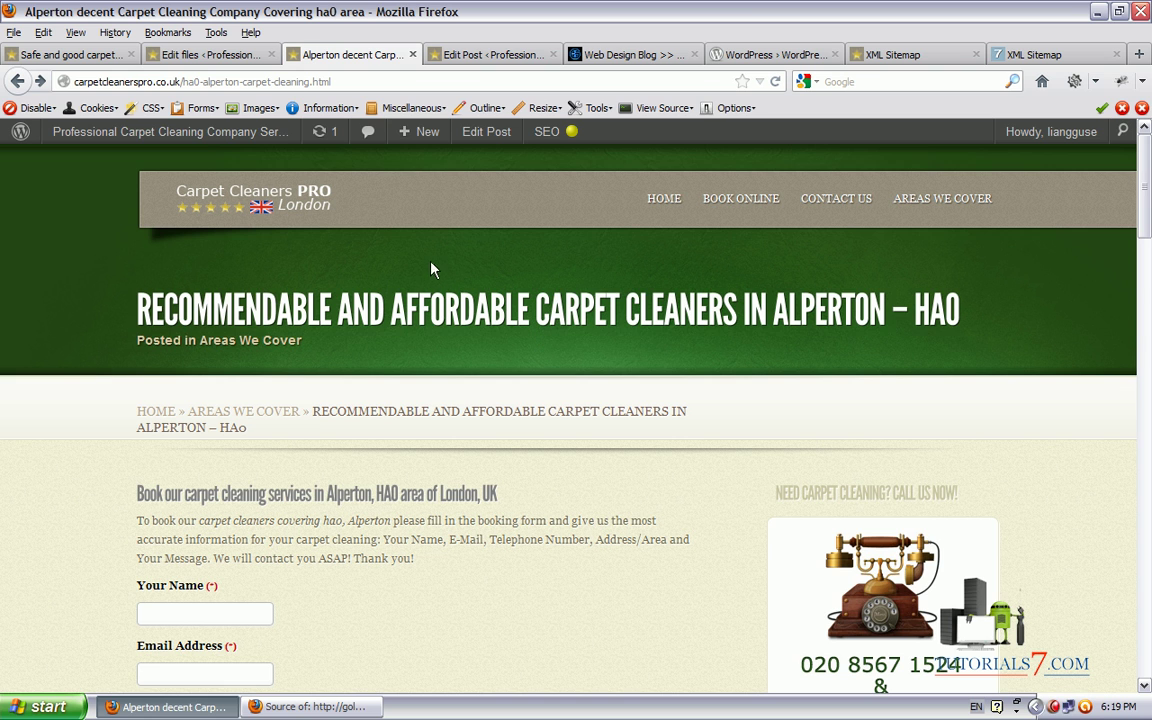
mouse_move(598, 590)
mouse_down()
mouse_move(563, 160)
mouse_move(596, 123)
mouse_move(530, 118)
mouse_move(540, 163)
mouse_up()
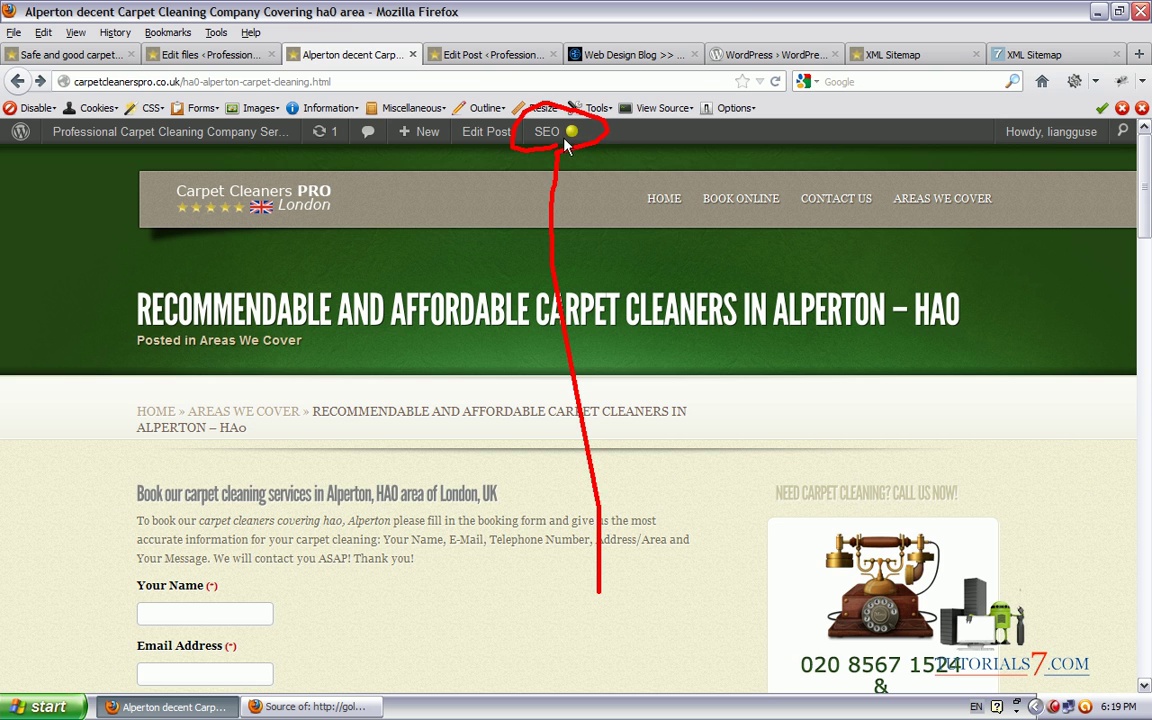
key(Escape)
Examine the page's Keyword Research options: AdWords External, Google Insights and SEO Book.
mouse_move(549, 134)
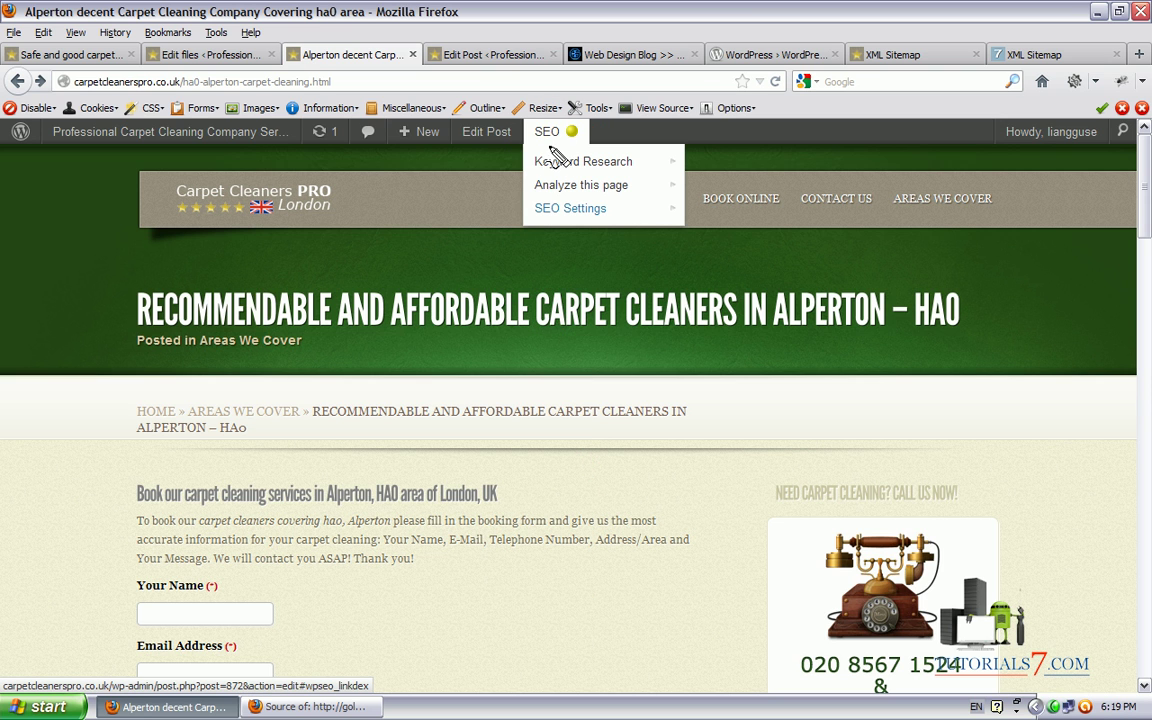
mouse_move(537, 160)
mouse_down()
mouse_move(528, 195)
mouse_move(575, 224)
mouse_move(655, 228)
mouse_move(662, 168)
mouse_move(545, 150)
mouse_up()
key(Escape)
mouse_move(551, 163)
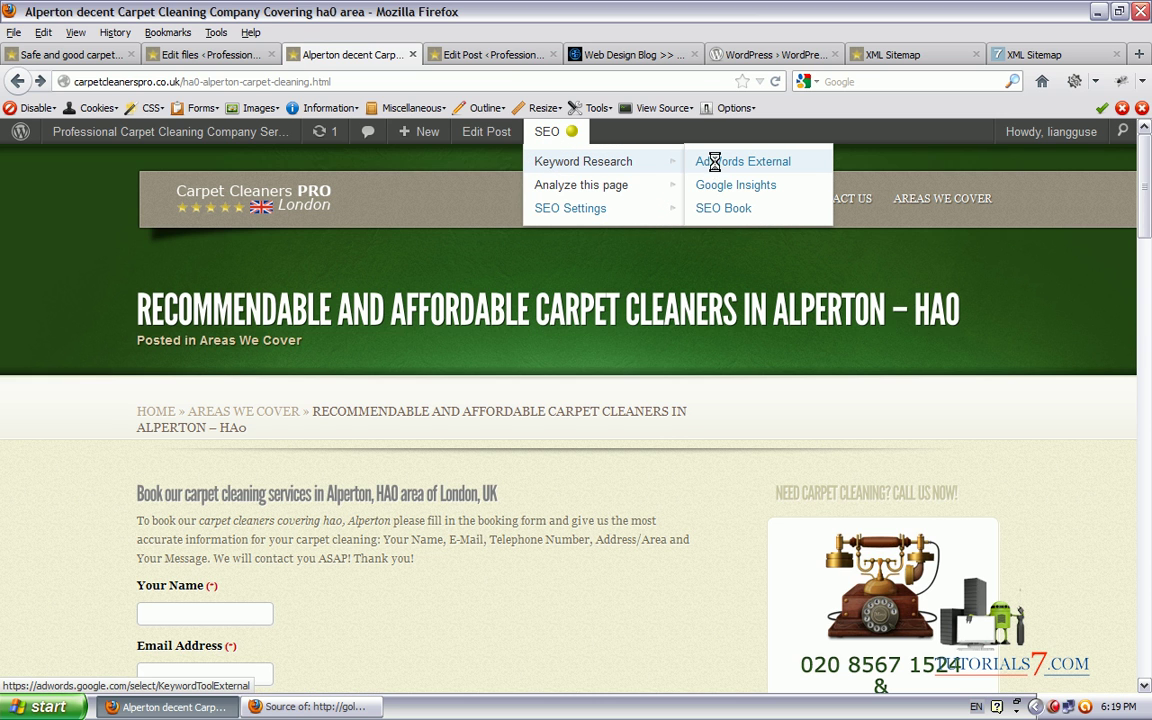
mouse_move(700, 170)
mouse_down()
mouse_move(705, 180)
mouse_move(805, 182)
mouse_move(812, 168)
mouse_move(720, 165)
mouse_move(692, 202)
mouse_move(797, 197)
mouse_up()
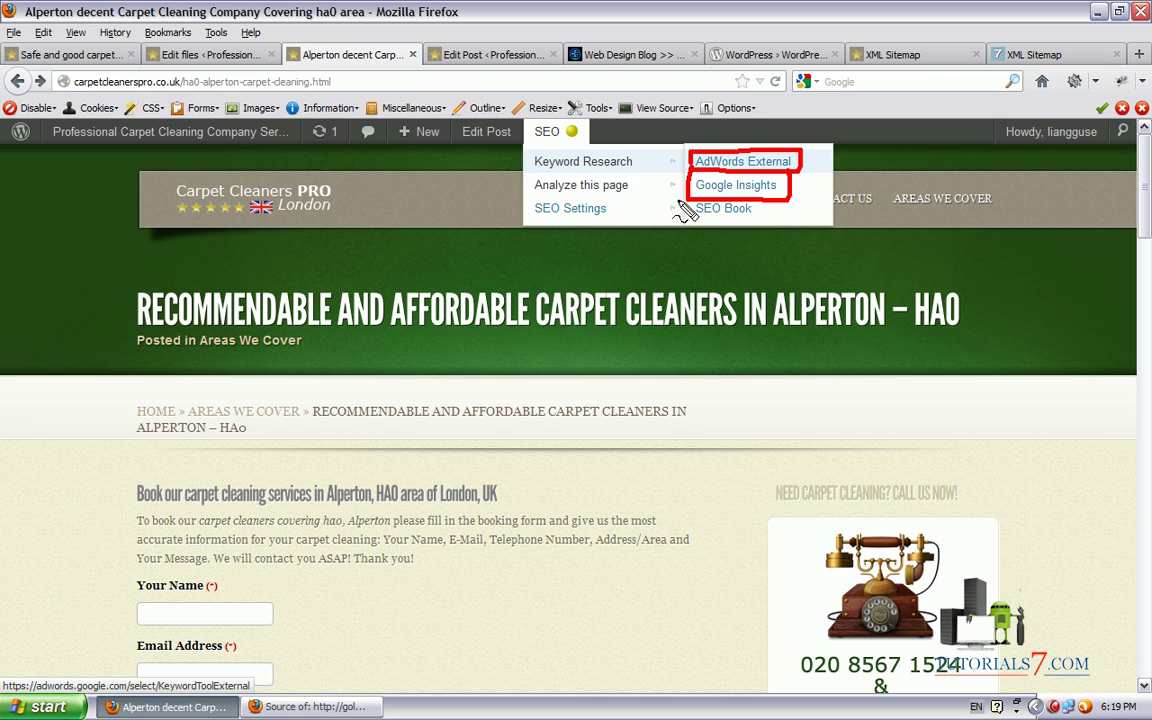
mouse_move(690, 205)
mouse_down()
mouse_move(690, 224)
mouse_move(754, 230)
mouse_up()
key(Escape)
Open the SEO Book keyword research link in a new browser tab and return to the Alperton page.
mouse_move(548, 131)
click(720, 208)
right_click(720, 208)
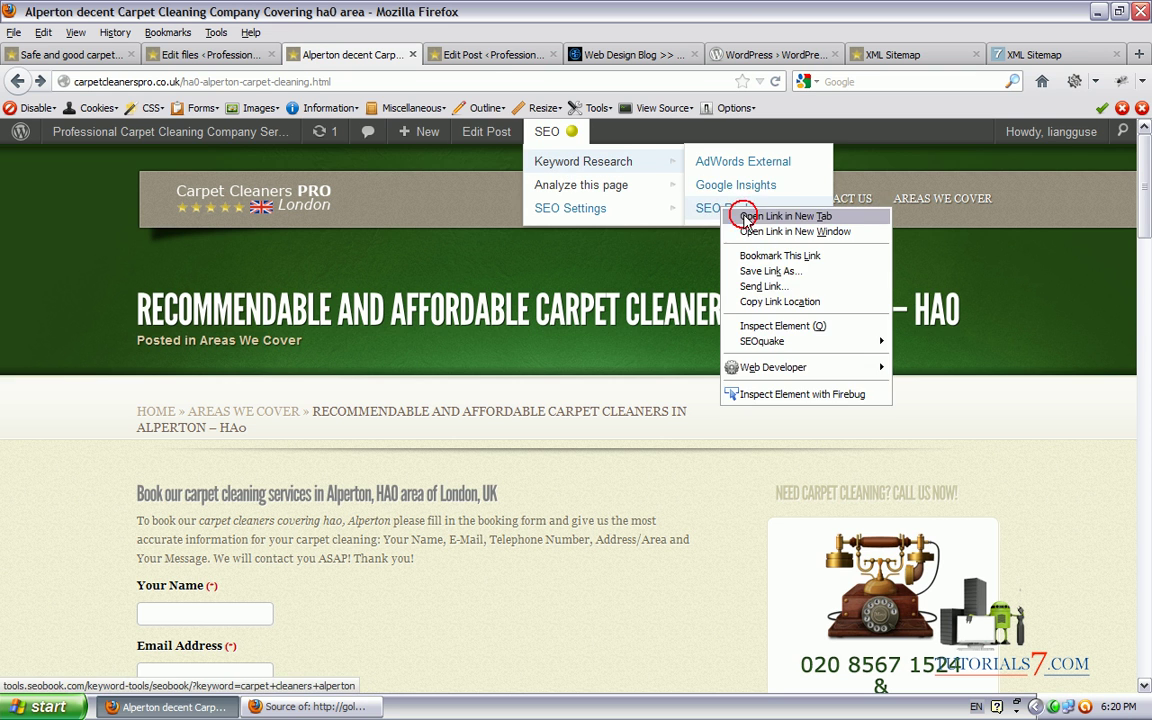
click(748, 219)
click(432, 60)
click(293, 53)
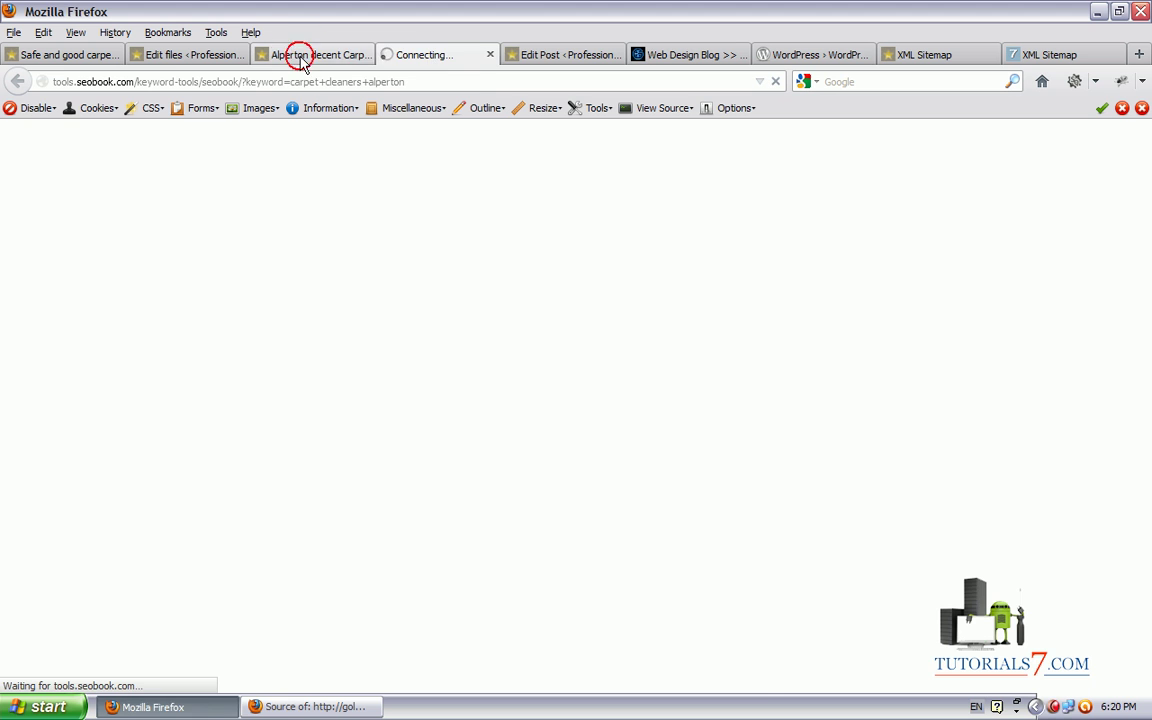
Examine the Analyze this page options for inlinks, keyword density, Google cache and headers.
mouse_move(558, 133)
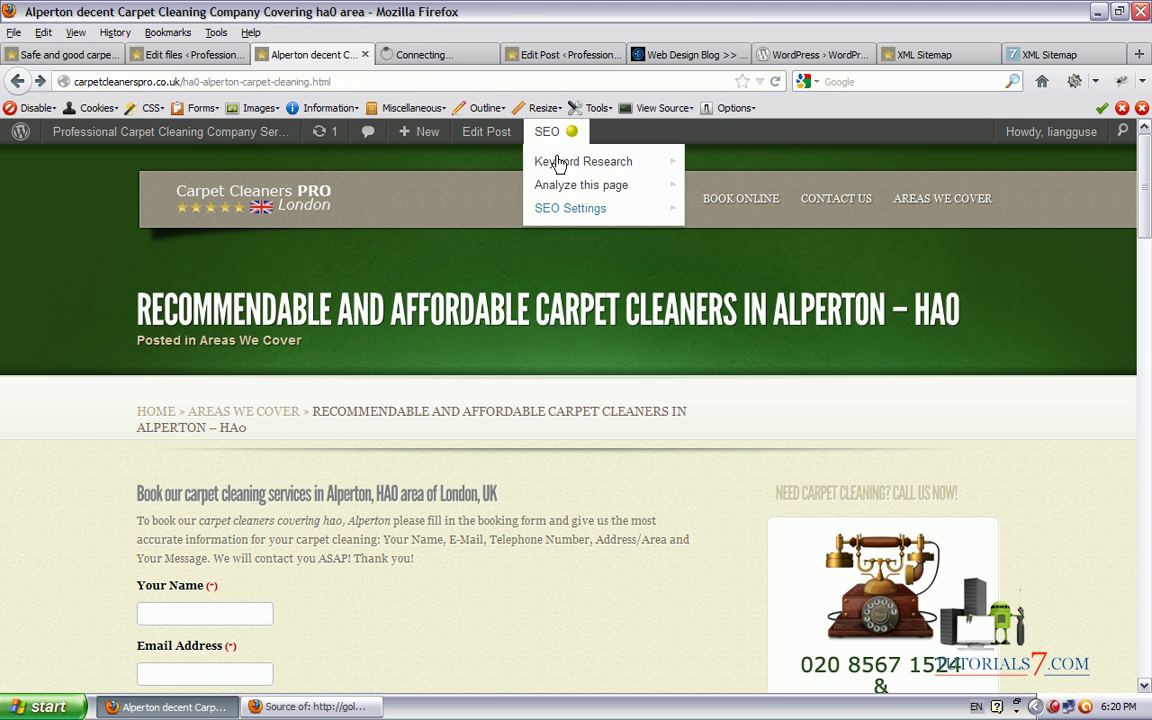
mouse_move(562, 188)
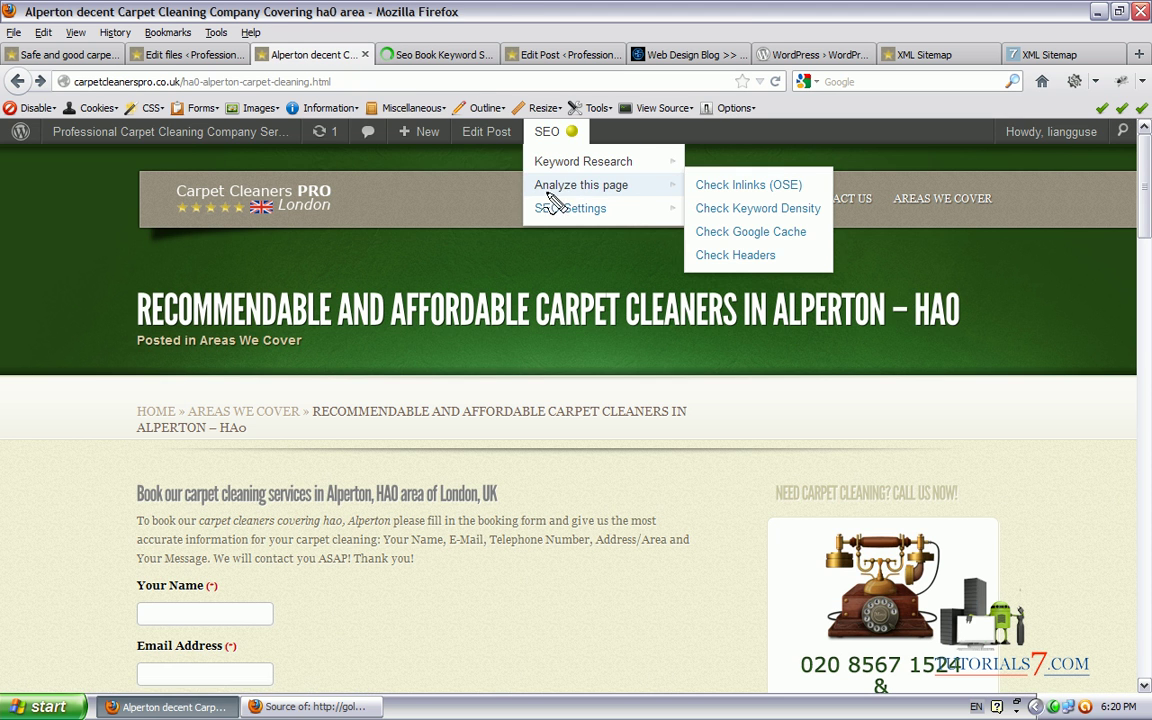
mouse_move(586, 206)
mouse_down()
mouse_move(648, 185)
mouse_move(545, 190)
mouse_up()
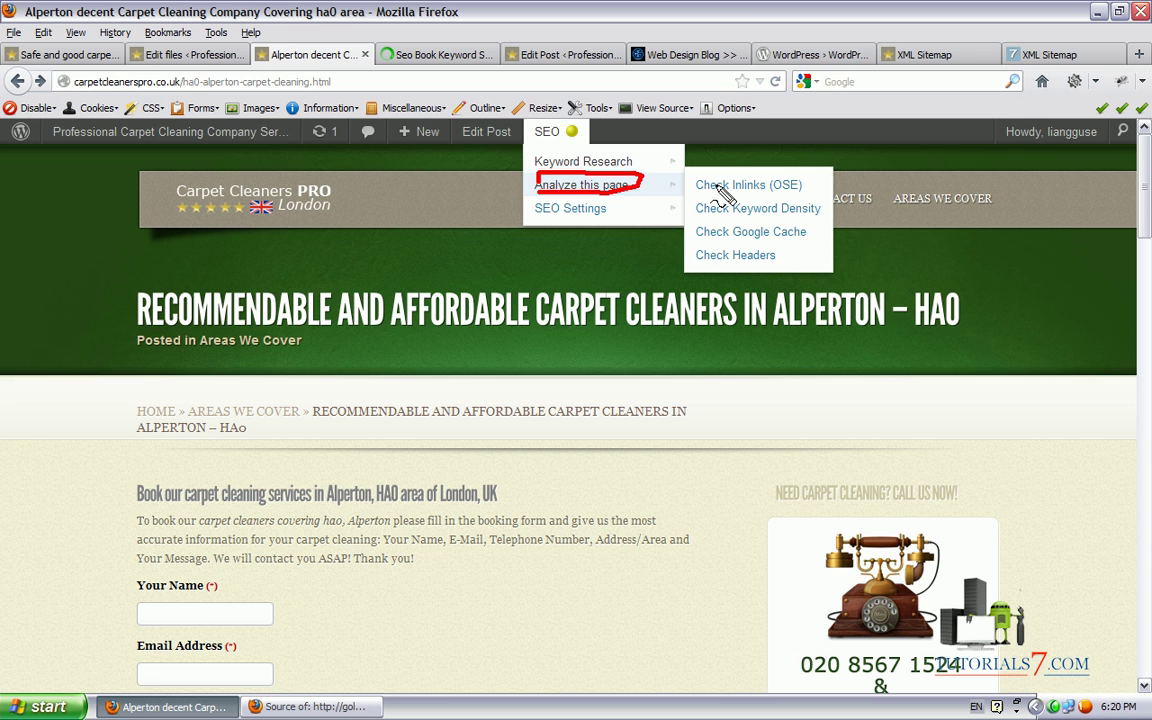
mouse_move(699, 185)
mouse_down()
mouse_move(818, 204)
mouse_move(784, 180)
mouse_move(706, 183)
mouse_up()
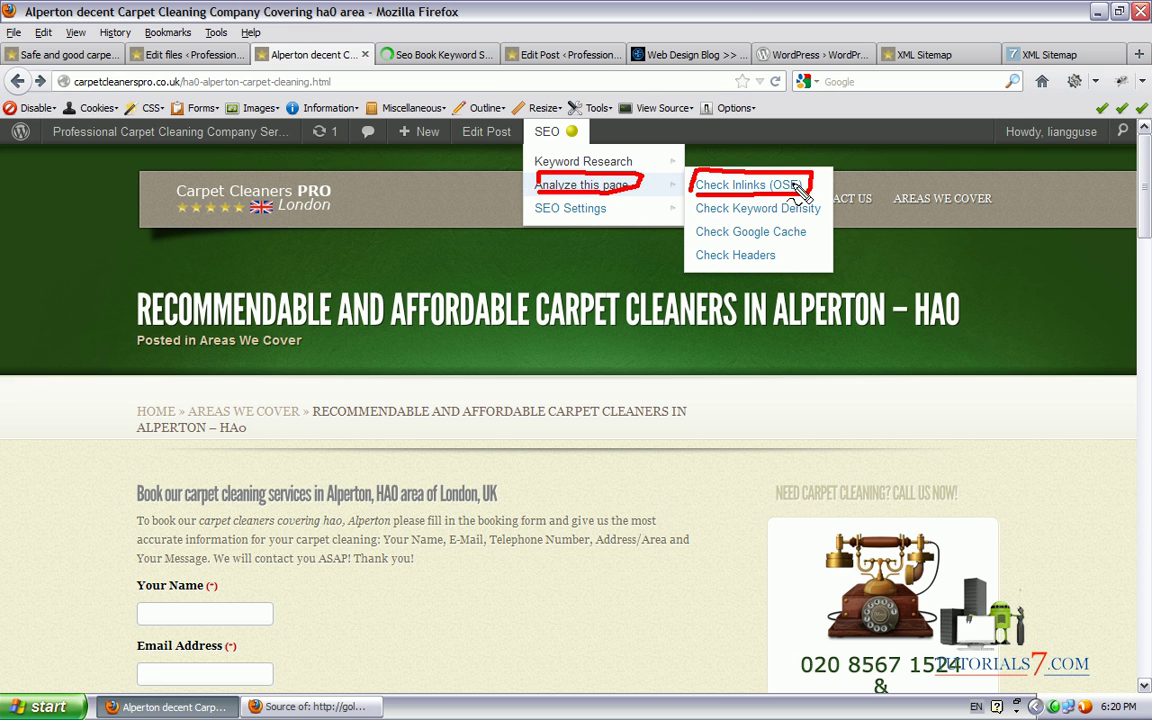
drag(675, 205, 827, 207)
mouse_move(690, 224)
mouse_down()
mouse_move(760, 245)
mouse_move(828, 235)
mouse_move(695, 250)
mouse_up()
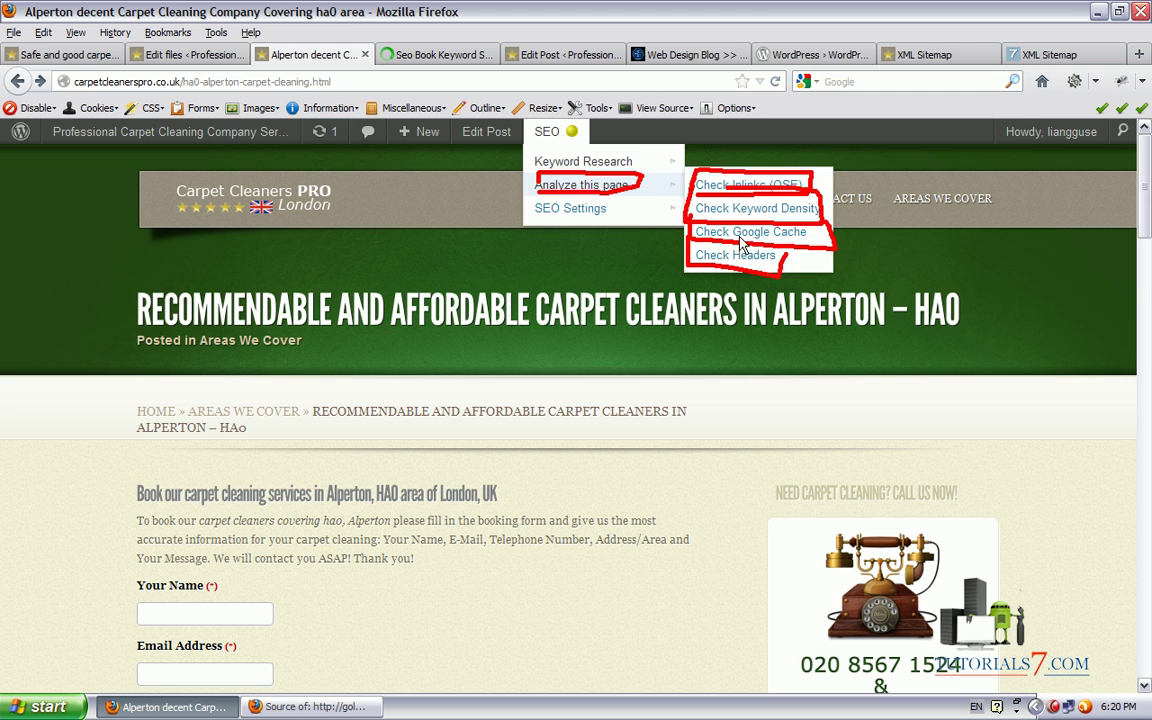
View the SEO Book Keyword Suggestion Tool page and return to the Alperton page.
click(436, 57)
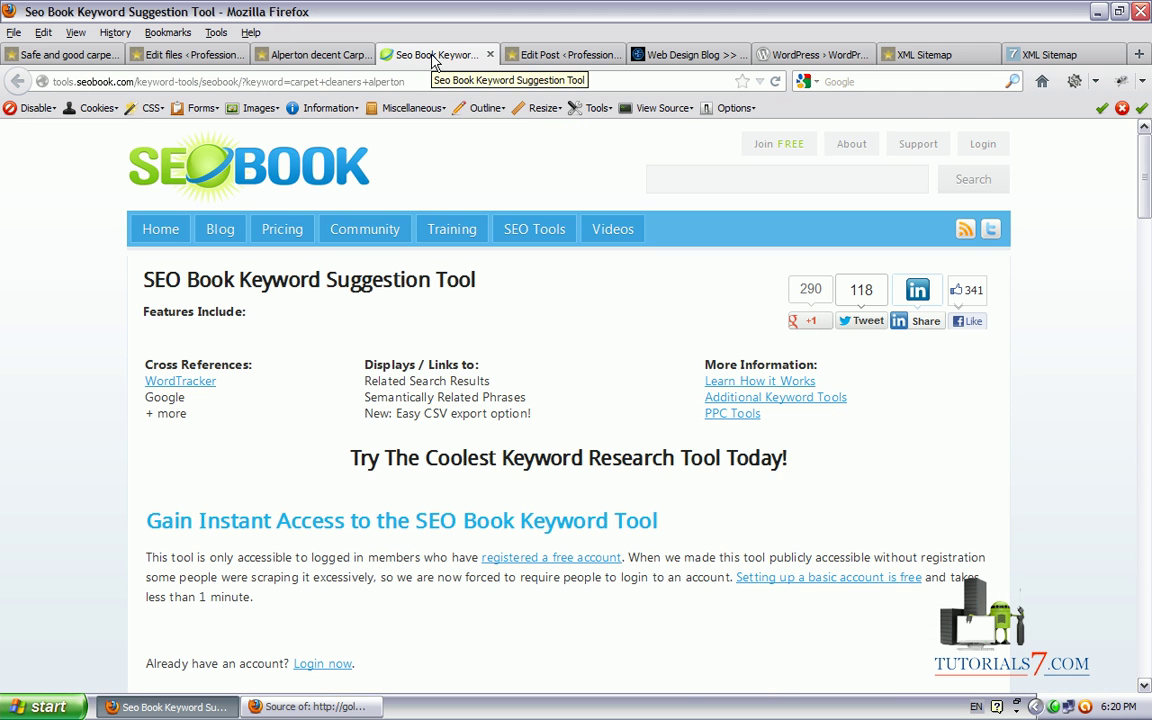
drag(1145, 168, 1145, 110)
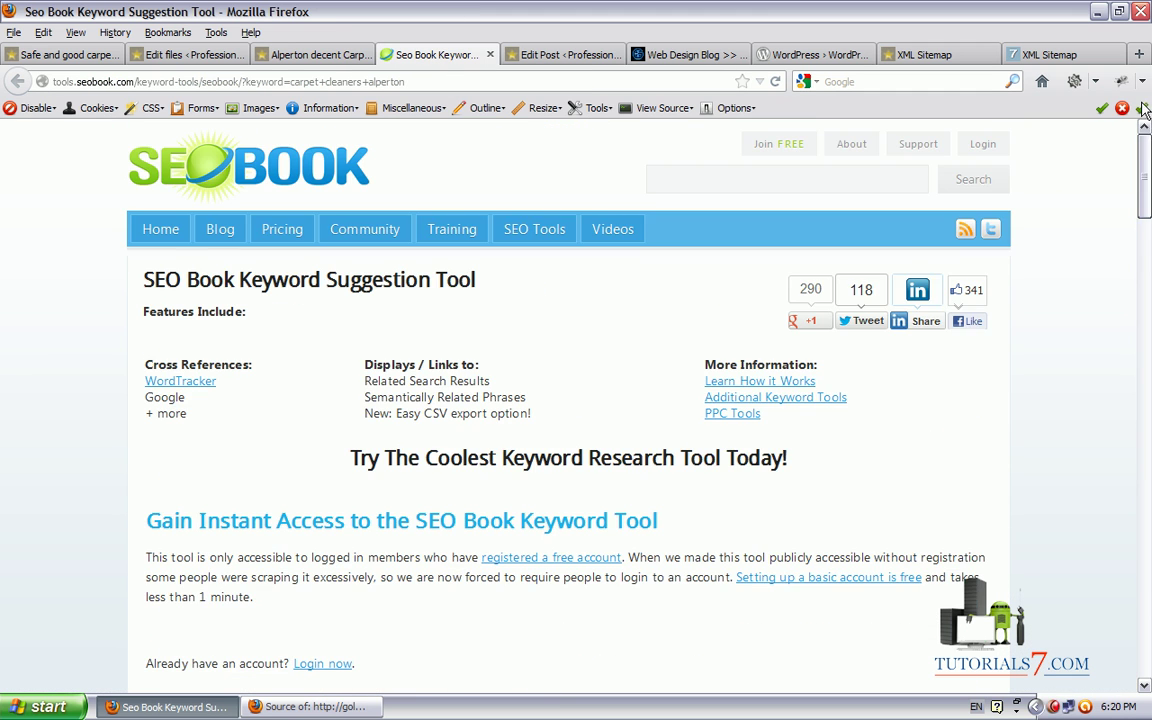
click(322, 54)
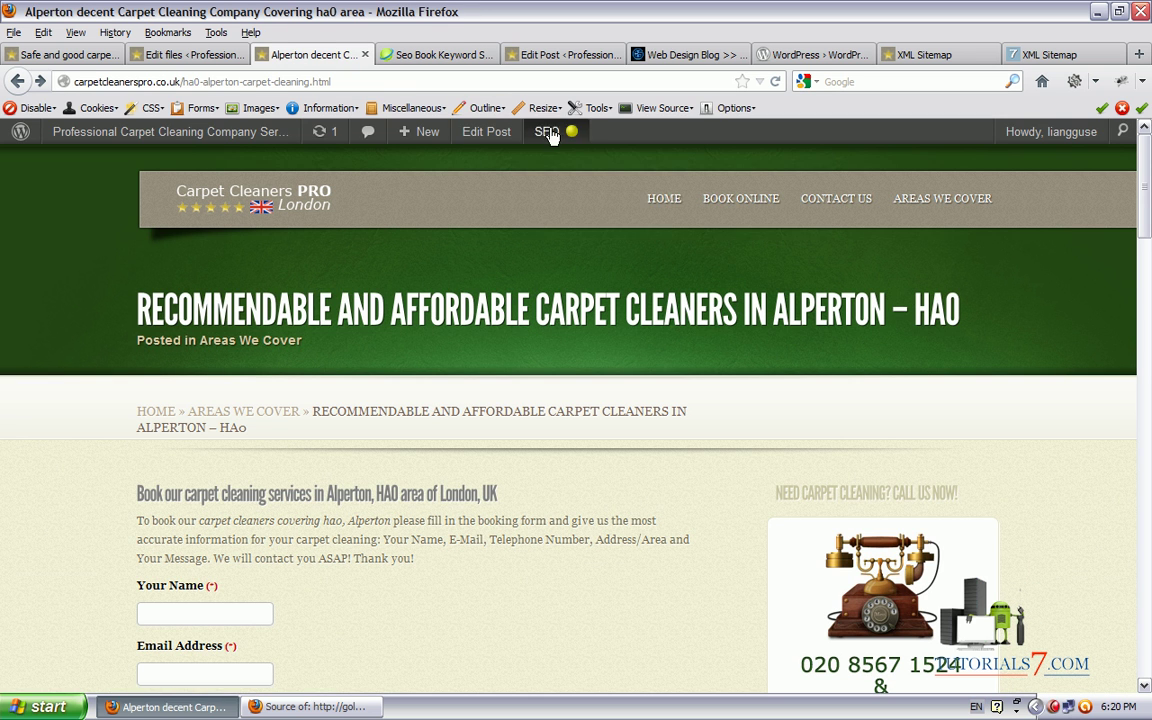
Open the Check Inlinks (OSE) analysis for the Alperton page in a new tab, and return to the page.
mouse_move(551, 135)
mouse_move(574, 186)
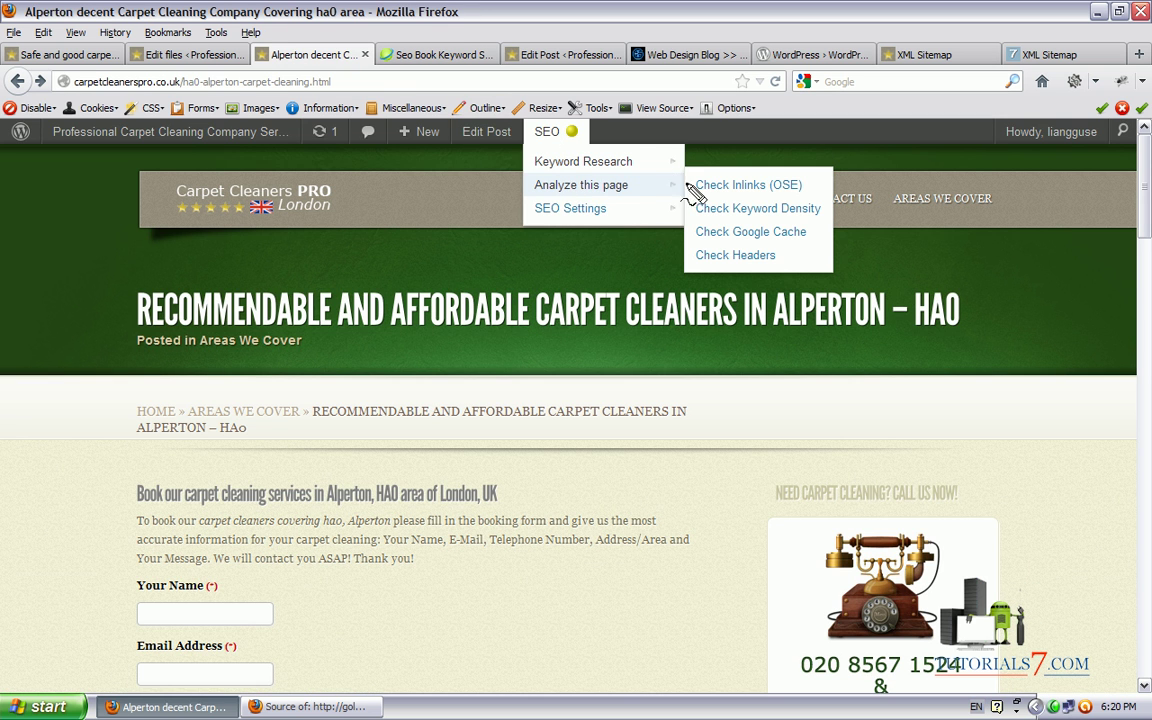
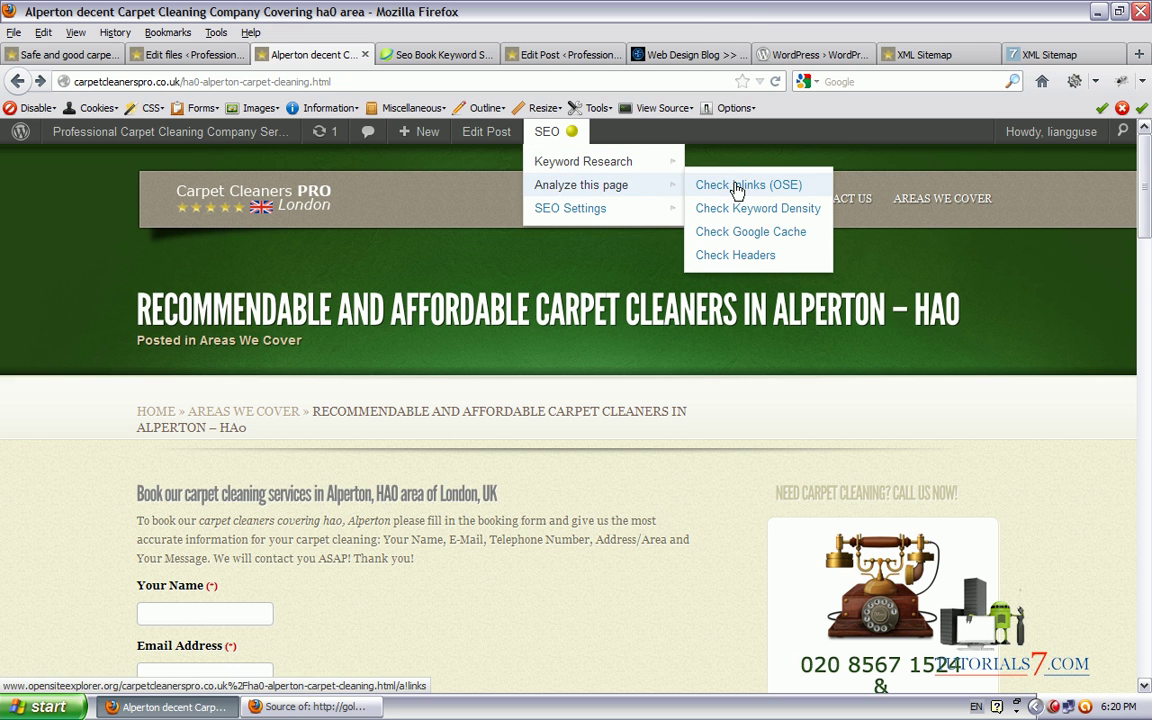
click(735, 186)
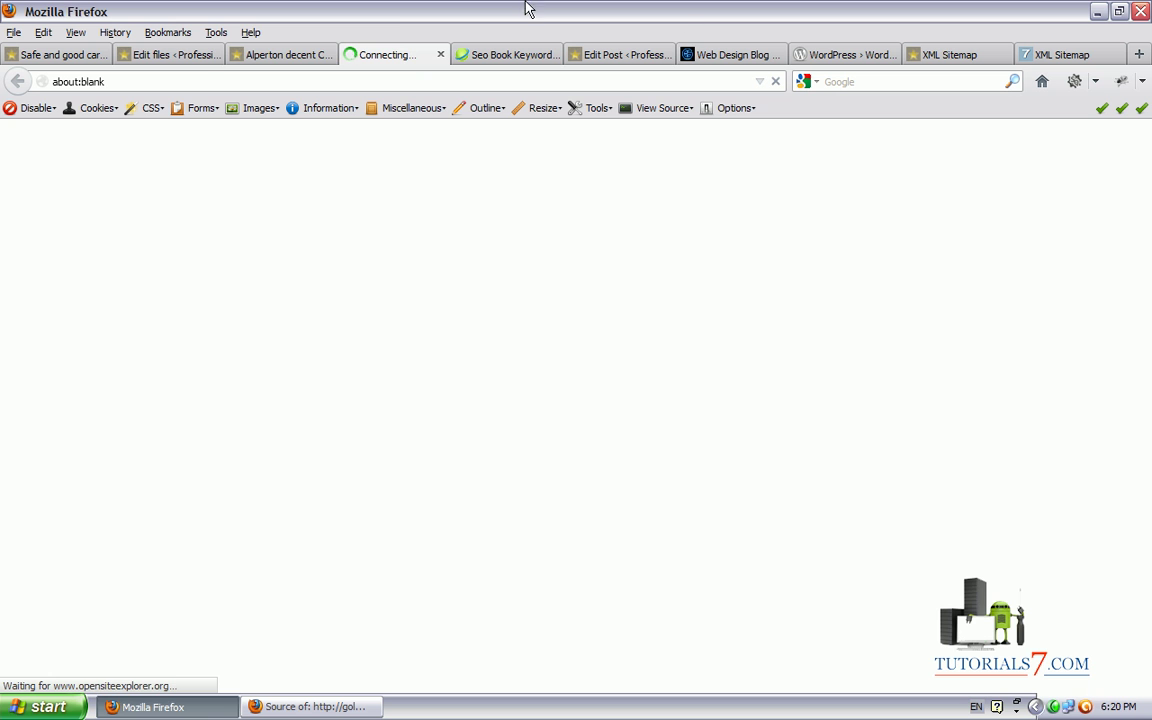
click(289, 58)
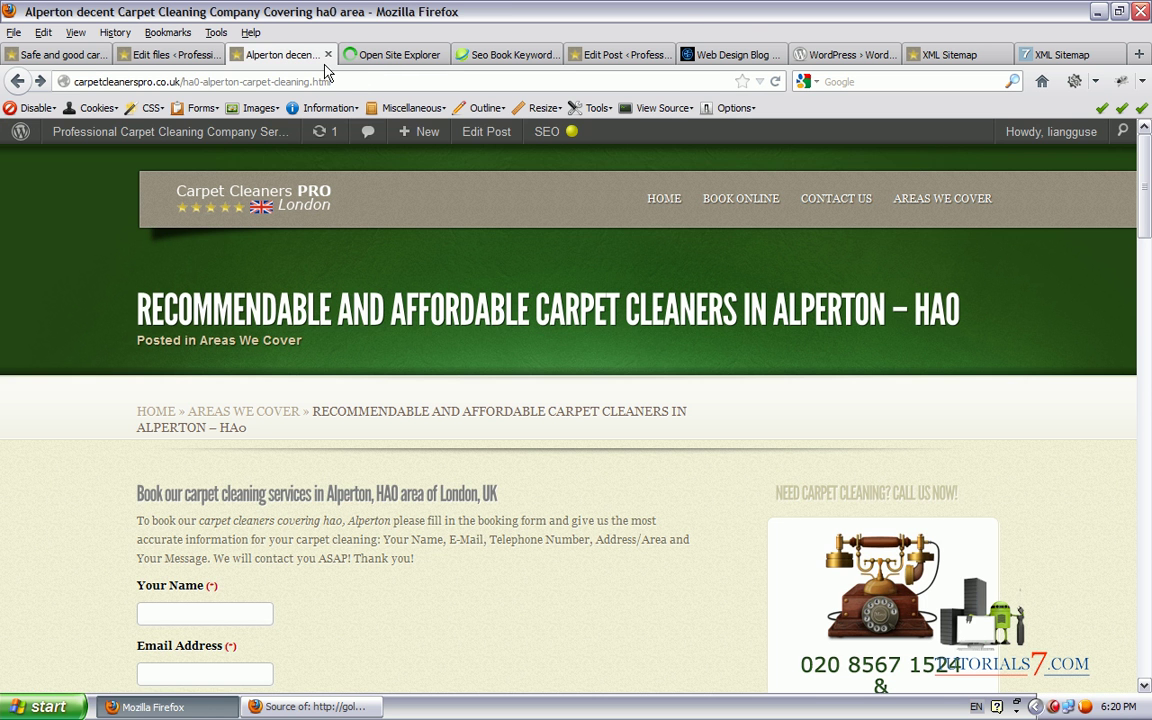
mouse_move(547, 132)
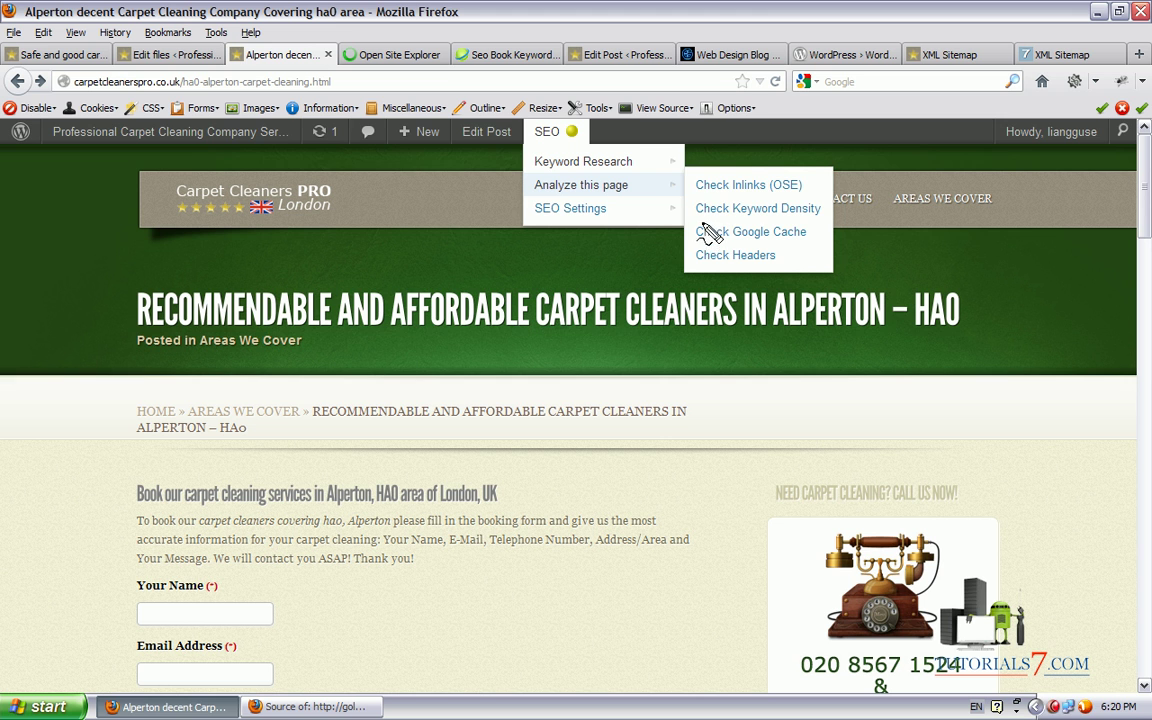
Bring up the Open Site Explorer inlinks report for the Alperton page.
click(748, 186)
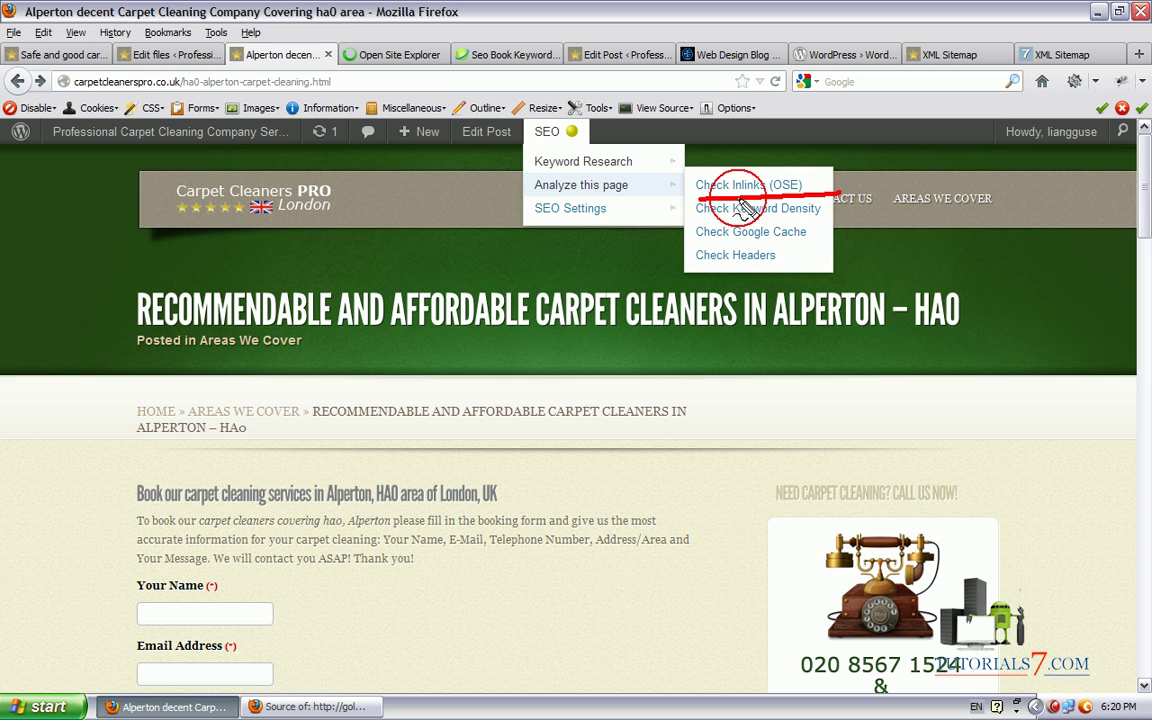
click(395, 56)
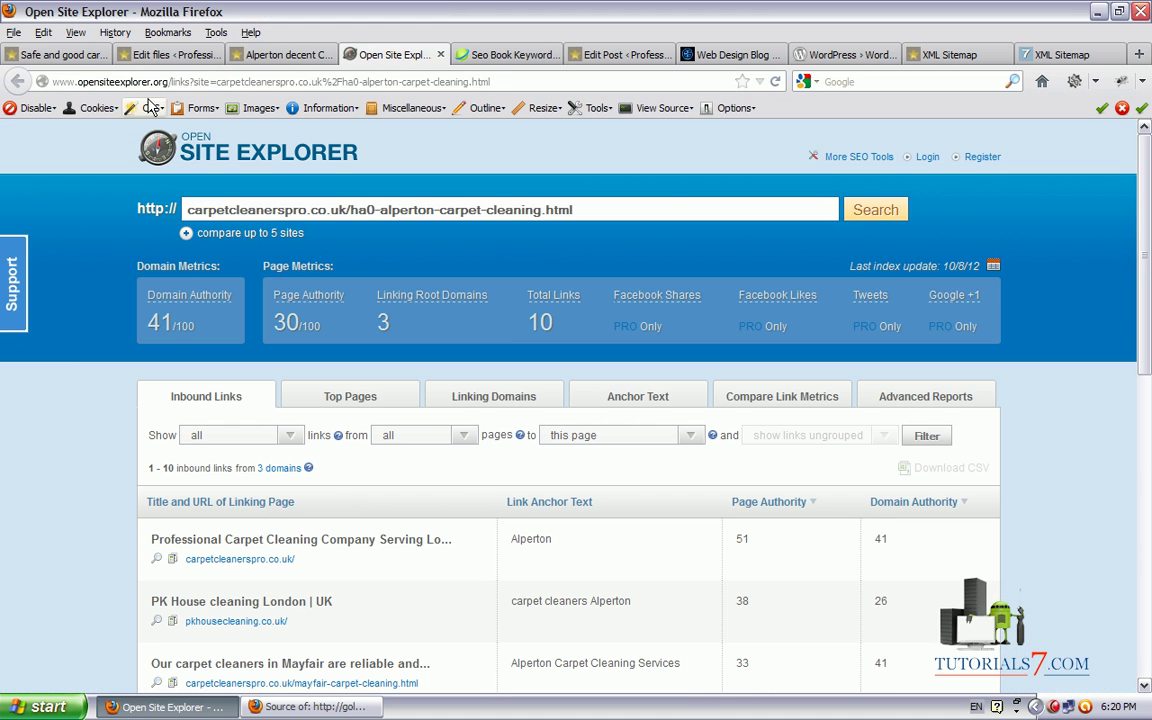
mouse_move(477, 607)
mouse_down()
mouse_move(214, 290)
mouse_move(92, 105)
mouse_move(190, 92)
mouse_move(32, 78)
mouse_move(112, 115)
mouse_up()
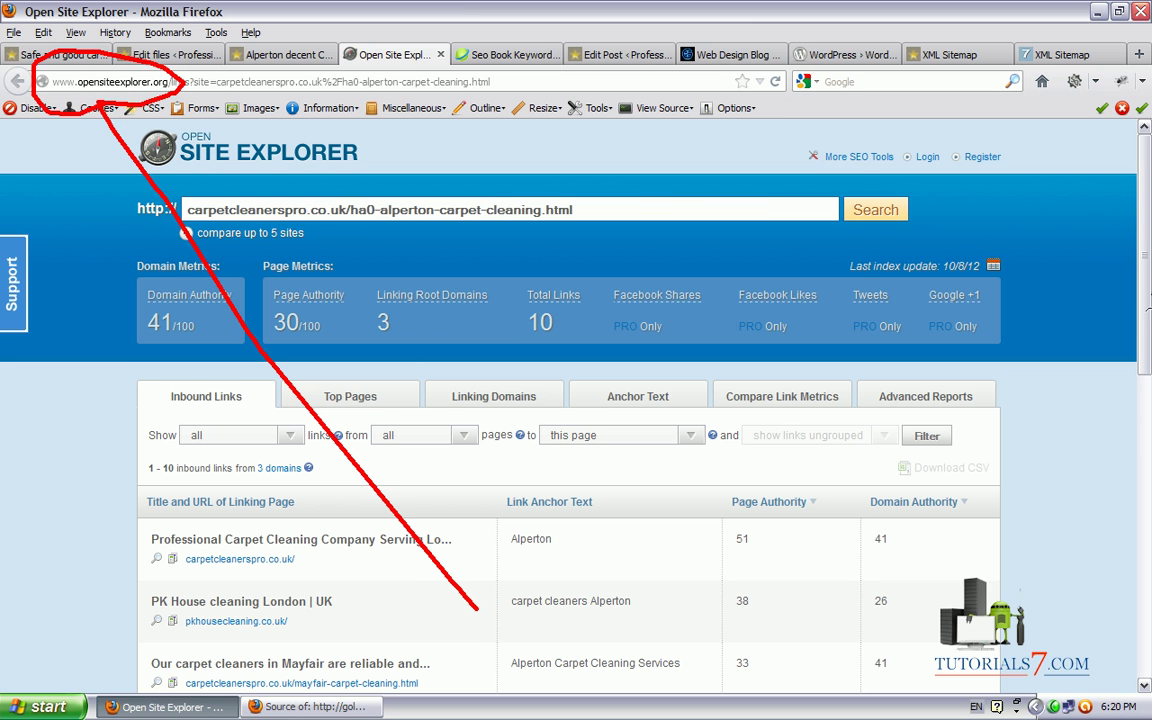
key(Escape)
scroll(1144, 206, down, 2)
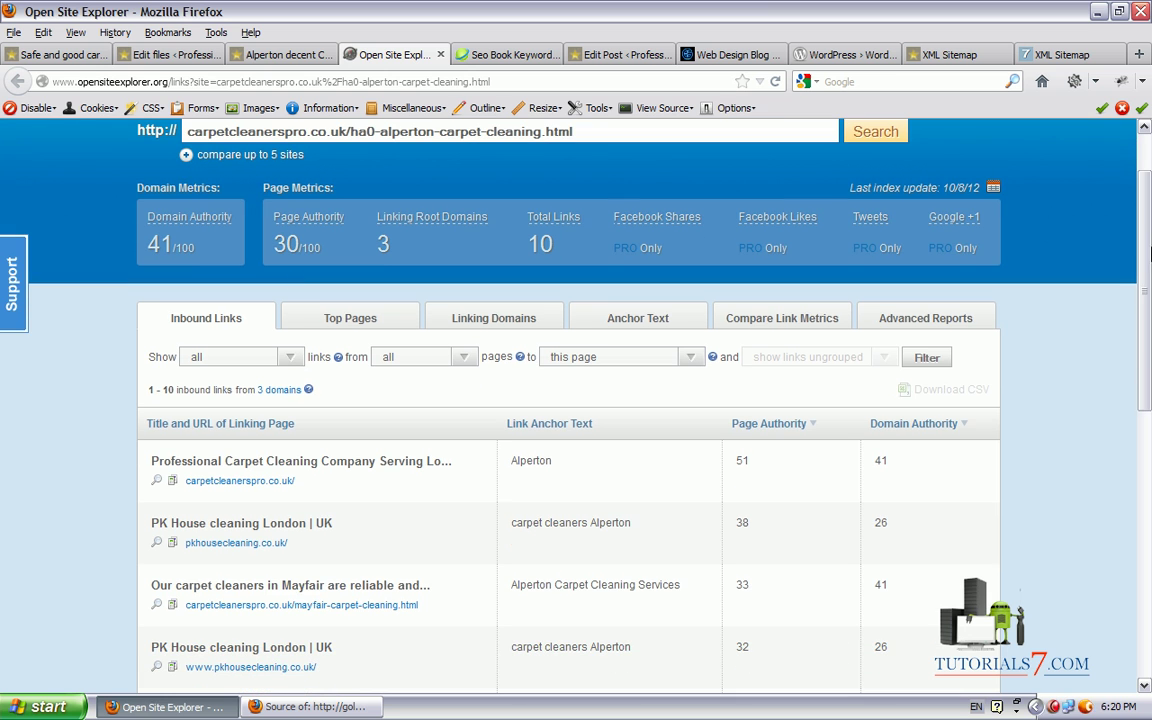
Examine the Domain Authority score under Domain Metrics in the Open Site Explorer report.
mouse_move(231, 192)
mouse_down()
mouse_move(102, 198)
mouse_move(170, 283)
mouse_move(255, 198)
mouse_up()
mouse_move(141, 249)
mouse_down()
mouse_move(235, 268)
mouse_move(145, 212)
mouse_move(145, 270)
mouse_up()
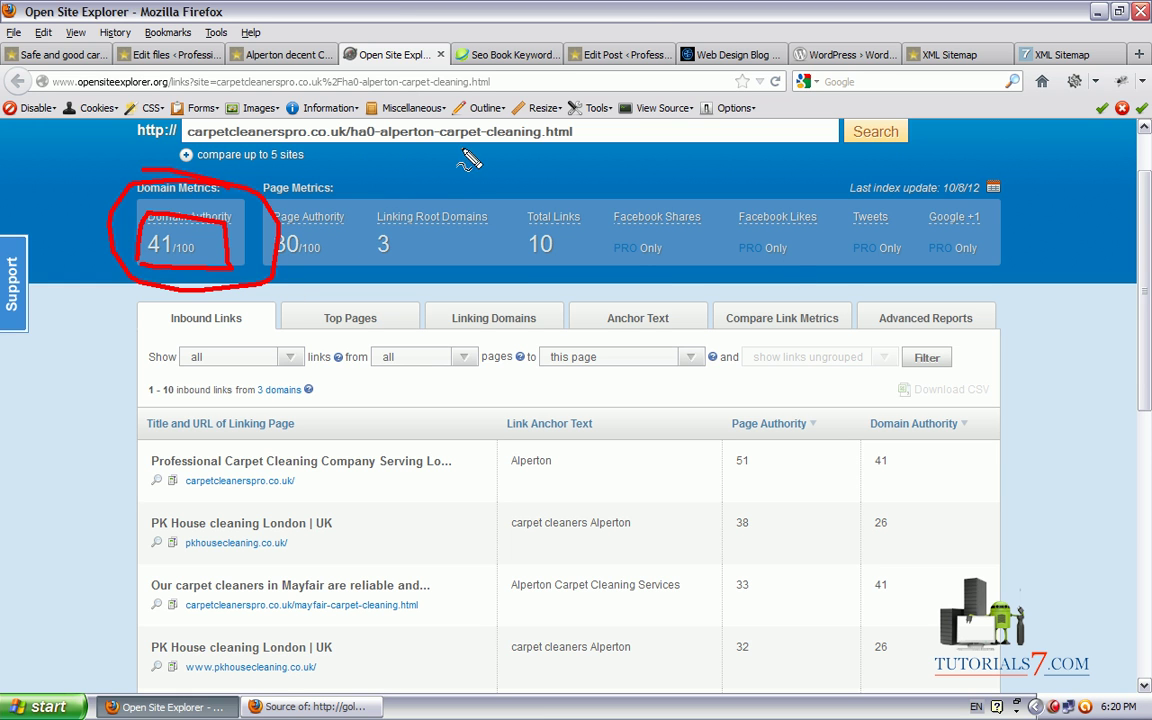
drag(386, 152, 455, 188)
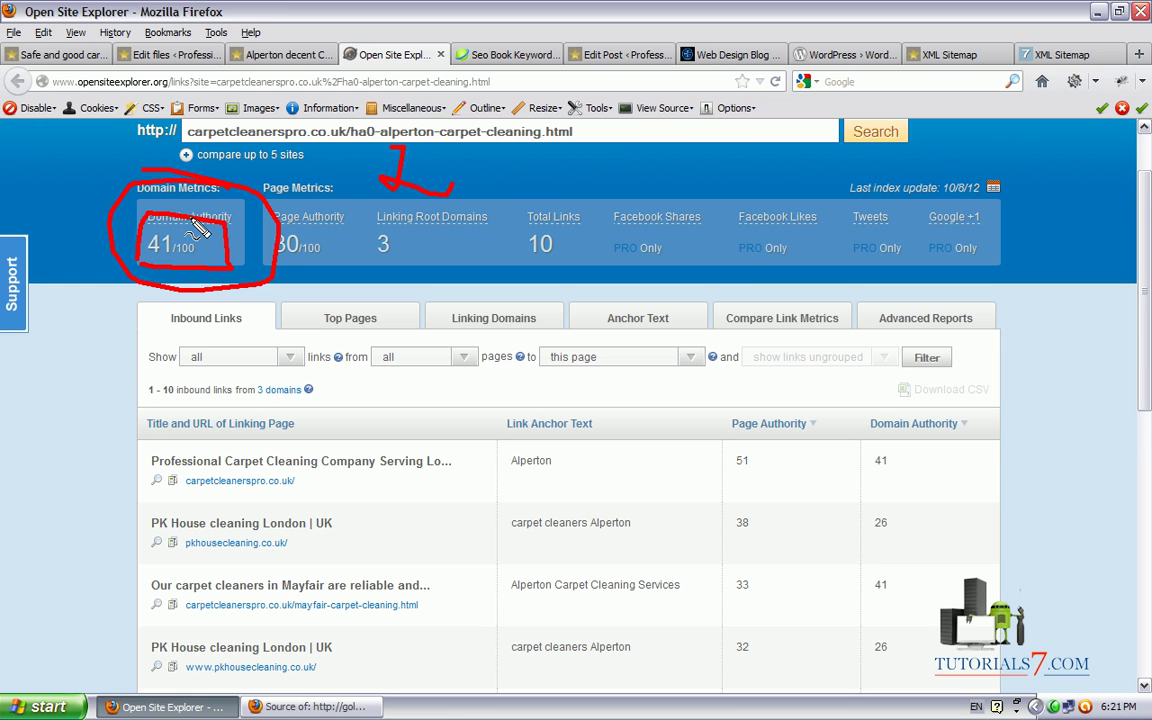
key(Escape)
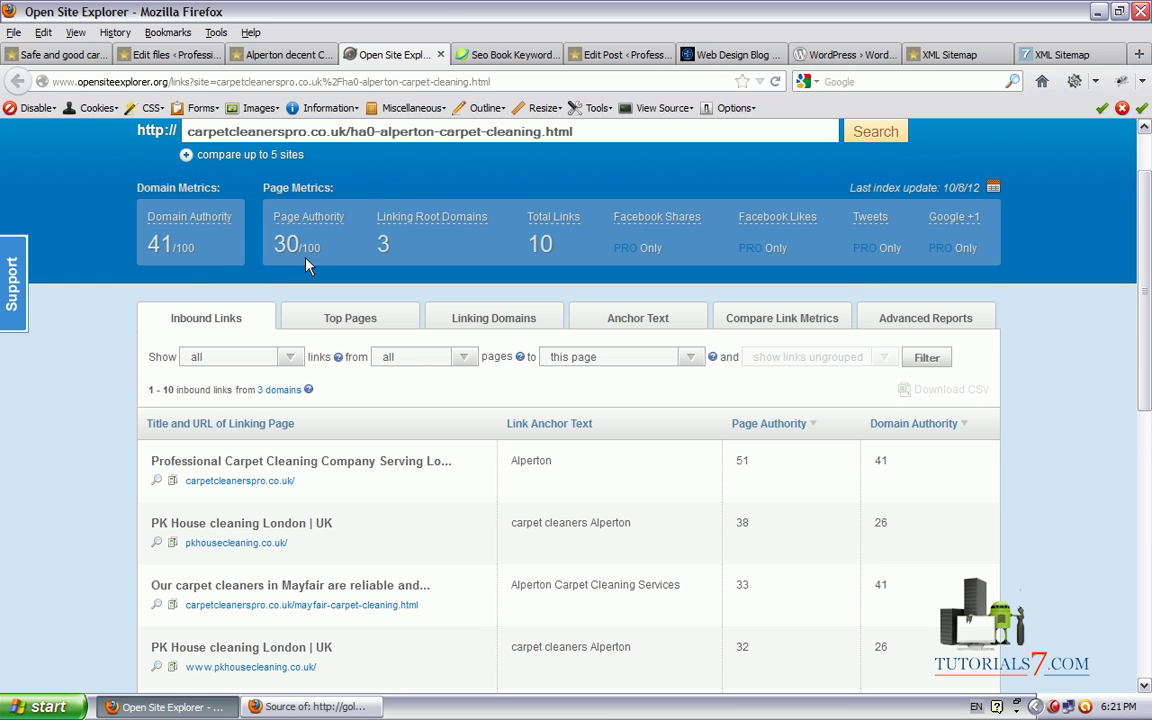
Examine the page metrics: Page Authority, Linking Root Domains, Total Links and the social share figures.
mouse_move(284, 277)
mouse_down()
mouse_move(248, 222)
mouse_move(263, 277)
mouse_up()
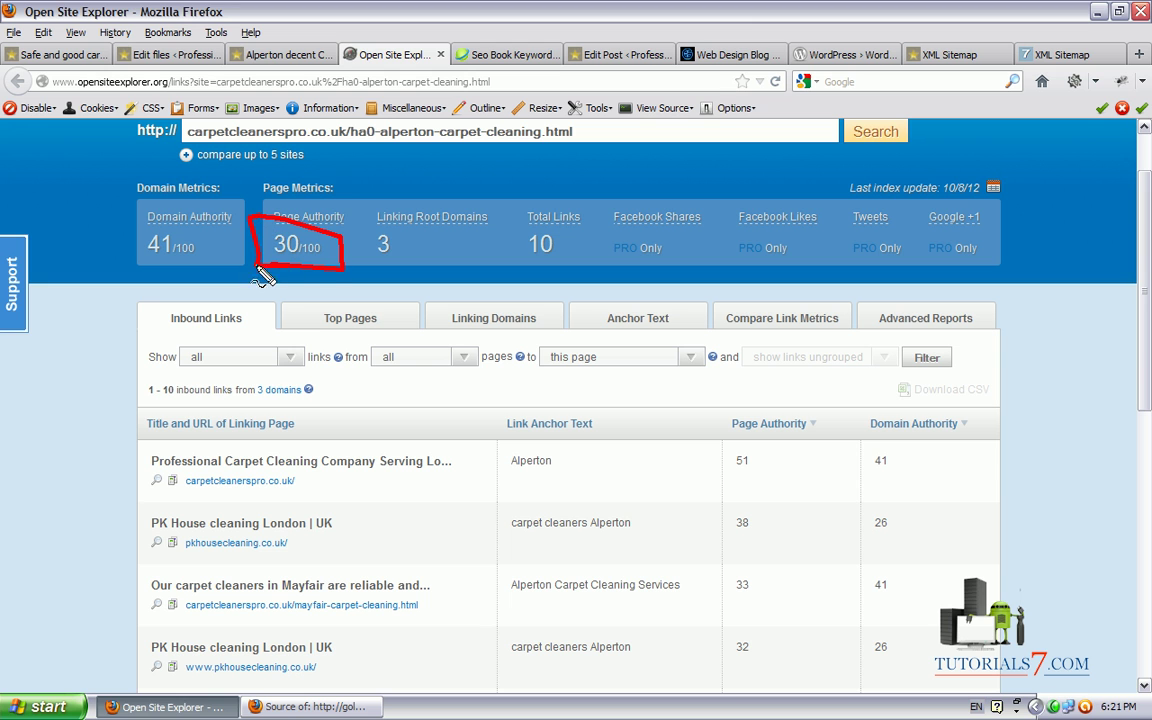
mouse_move(448, 234)
mouse_down()
mouse_move(305, 195)
mouse_move(505, 240)
mouse_up()
mouse_move(562, 195)
mouse_down()
mouse_move(515, 168)
mouse_move(470, 190)
mouse_up()
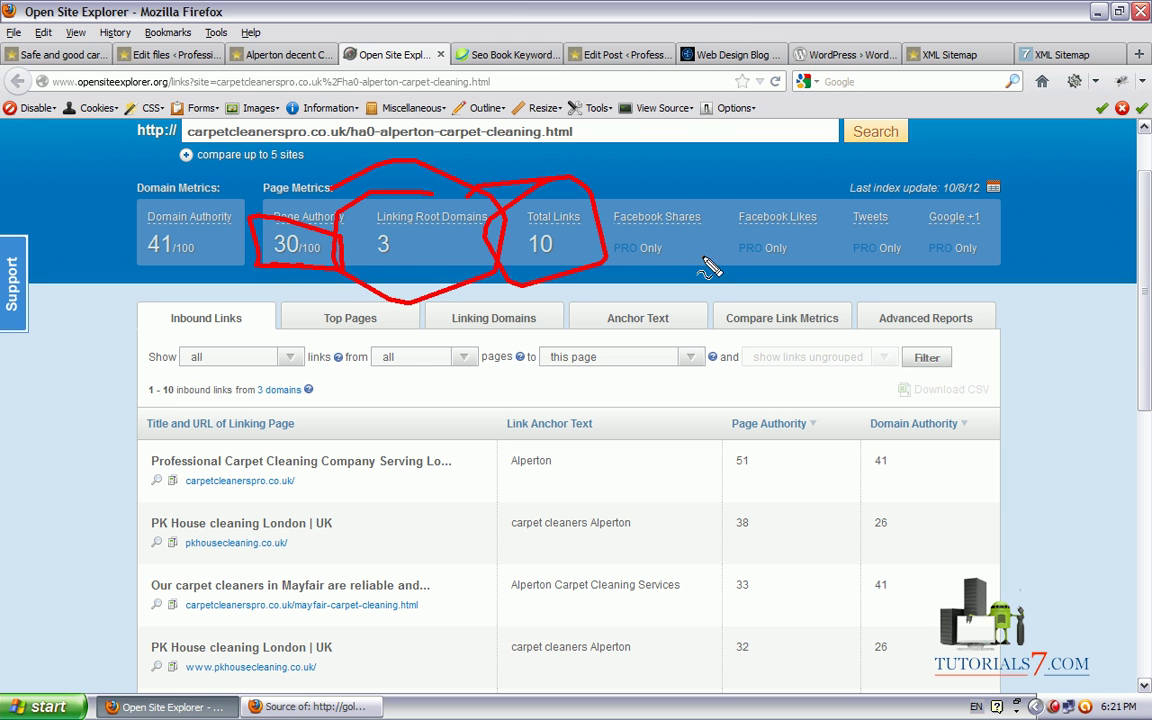
mouse_move(712, 190)
mouse_down()
mouse_move(600, 200)
mouse_move(715, 215)
mouse_move(655, 250)
mouse_up()
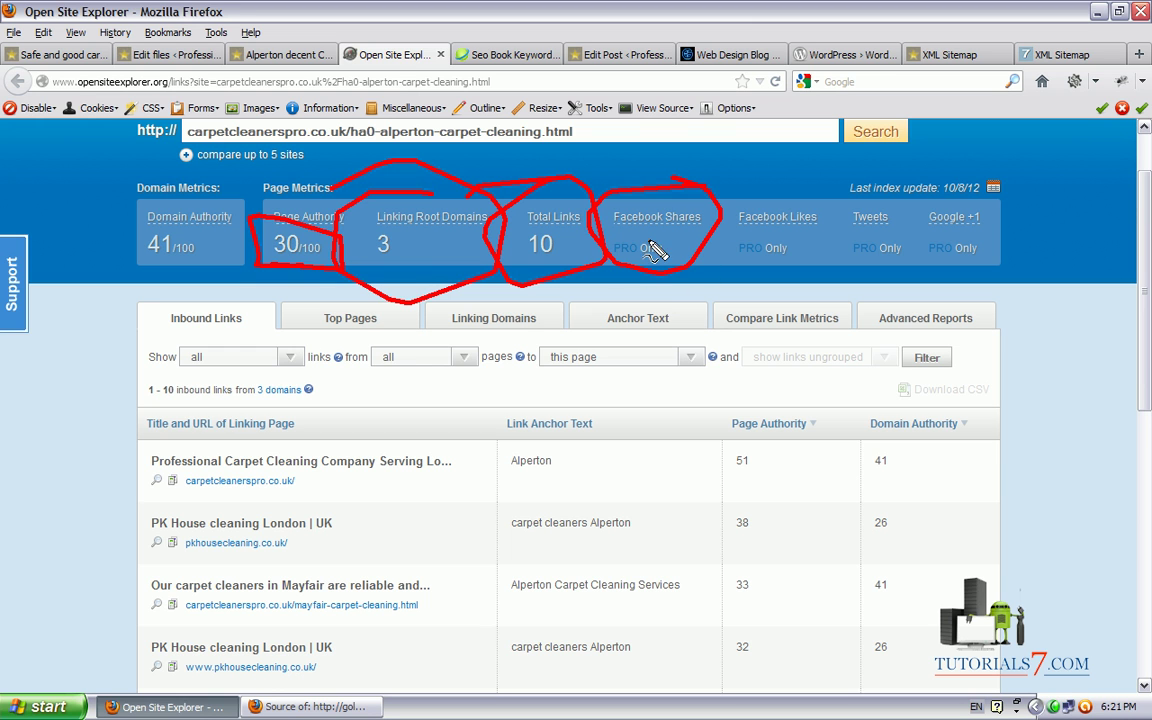
mouse_move(768, 195)
mouse_down()
mouse_move(940, 182)
mouse_move(1030, 272)
mouse_move(525, 190)
mouse_up()
mouse_move(660, 318)
mouse_down()
mouse_move(712, 298)
mouse_move(615, 395)
mouse_up()
mouse_move(800, 285)
mouse_down()
mouse_move(820, 310)
mouse_move(817, 350)
mouse_move(713, 420)
mouse_up()
drag(964, 318, 797, 450)
drag(960, 268, 924, 320)
key(Escape)
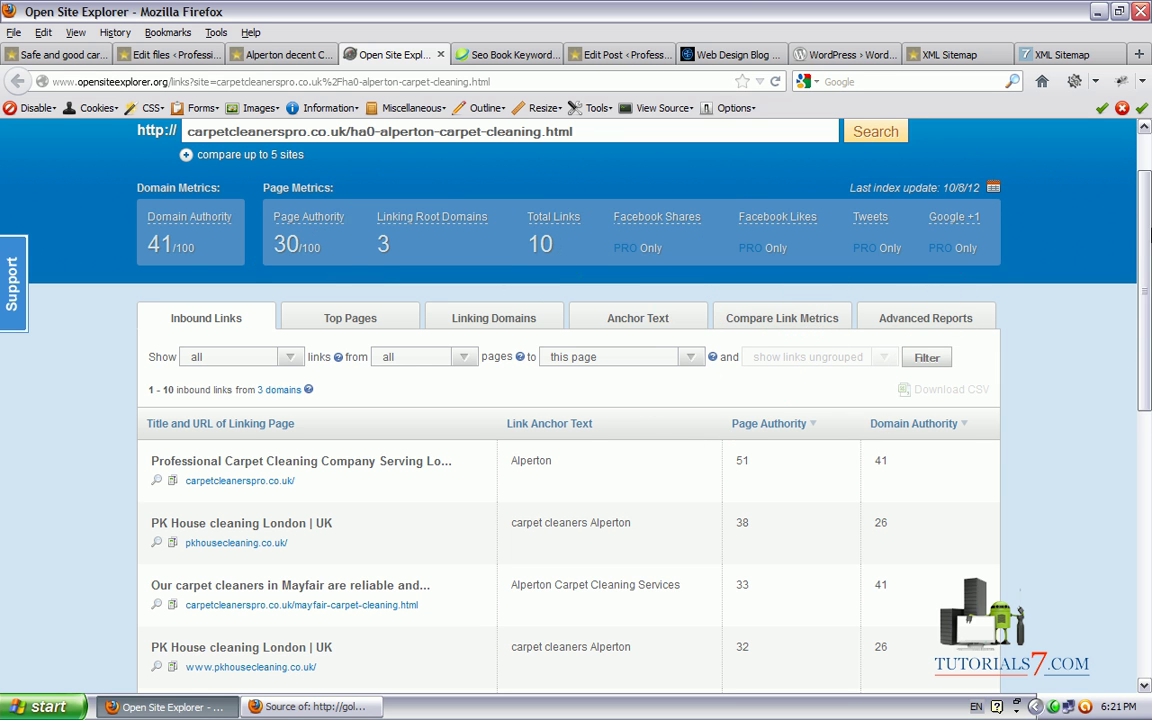
Examine the Inbound Links list with the linking pages' titles and URLs.
scroll(1148, 258, down, 2)
scroll(1148, 258, down, 2)
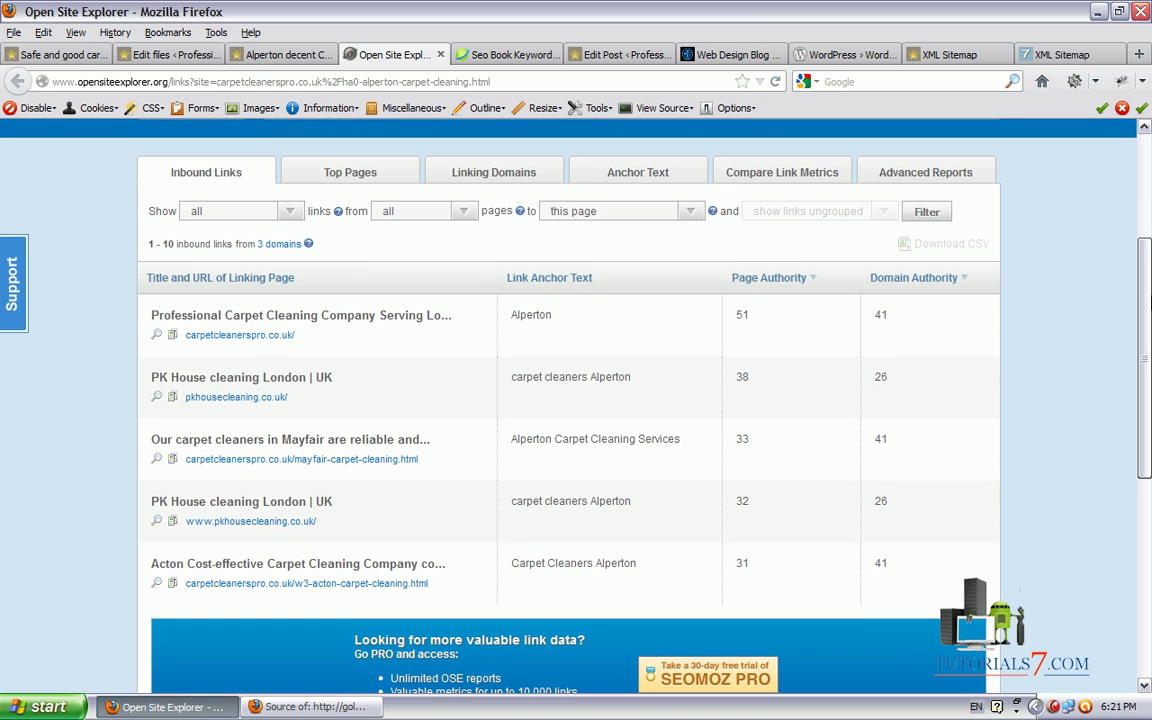
click(143, 192)
mouse_move(143, 192)
mouse_down()
mouse_move(180, 137)
mouse_move(145, 148)
mouse_up()
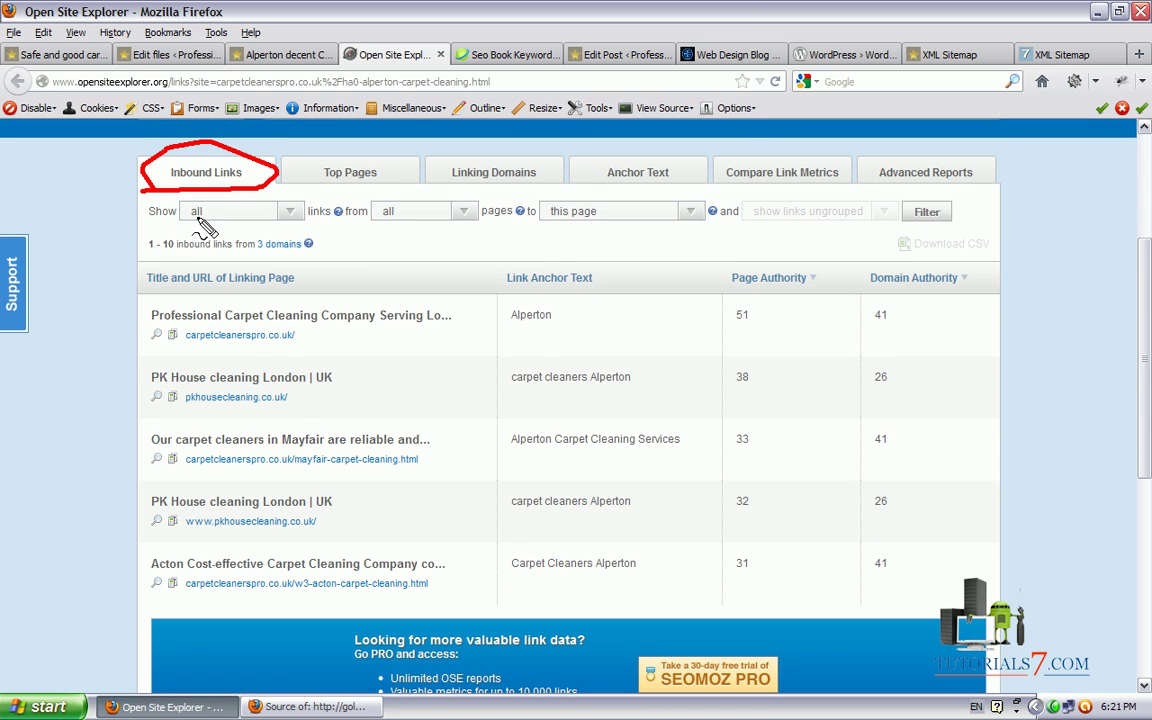
mouse_move(255, 306)
mouse_down()
mouse_move(107, 323)
mouse_move(303, 311)
mouse_move(200, 329)
mouse_move(272, 343)
mouse_move(120, 322)
mouse_up()
mouse_move(40, 482)
mouse_down()
mouse_move(192, 400)
mouse_move(196, 412)
mouse_up()
drag(40, 489, 215, 470)
mouse_move(165, 521)
mouse_down()
mouse_move(330, 530)
mouse_move(88, 616)
mouse_up()
key(Escape)
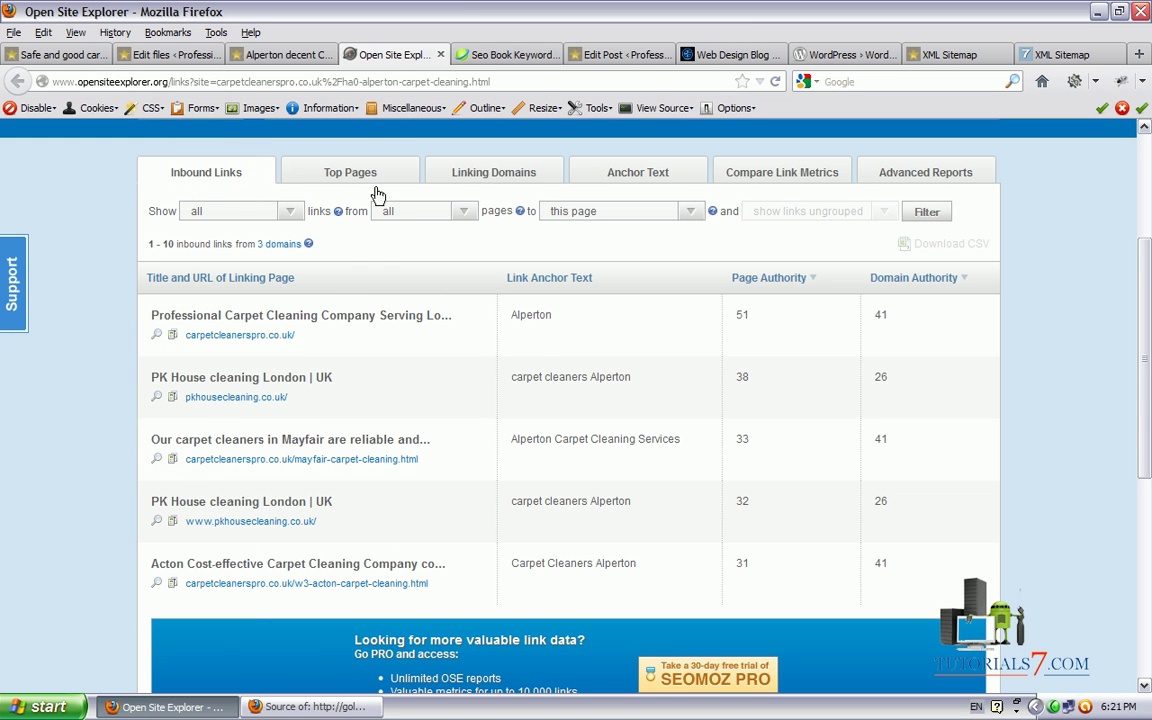
View the Top Pages report and the Linking Domains report for the Alperton page.
click(376, 180)
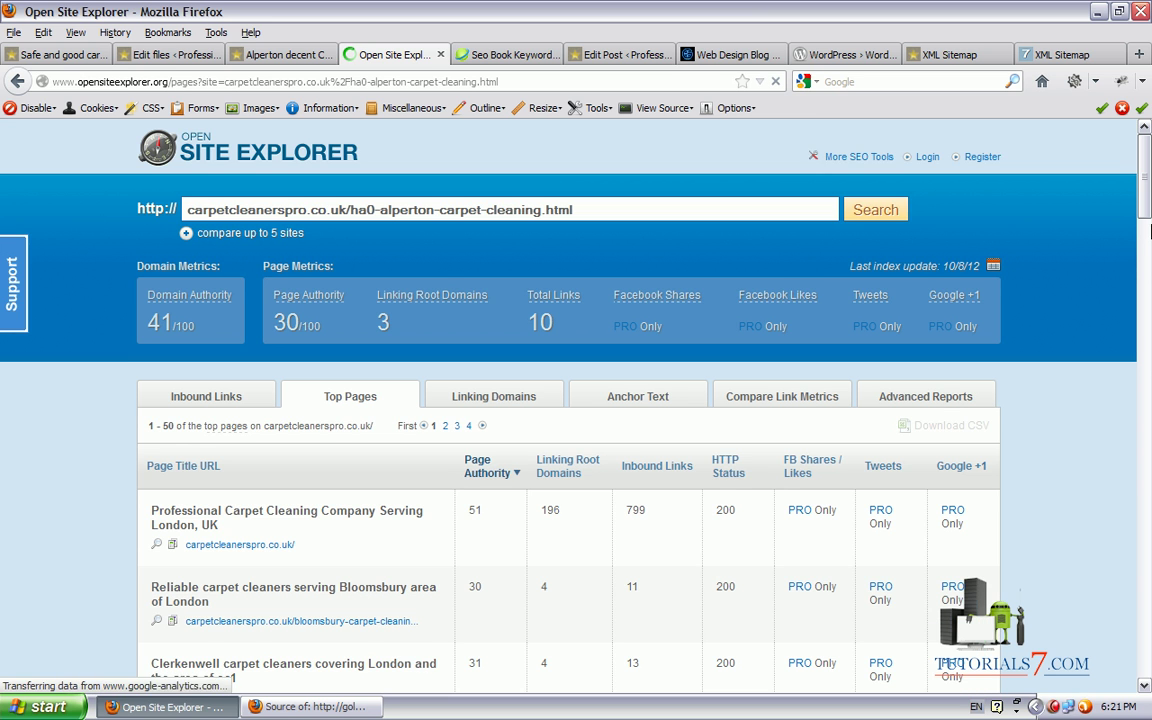
drag(1147, 220, 1146, 178)
click(494, 394)
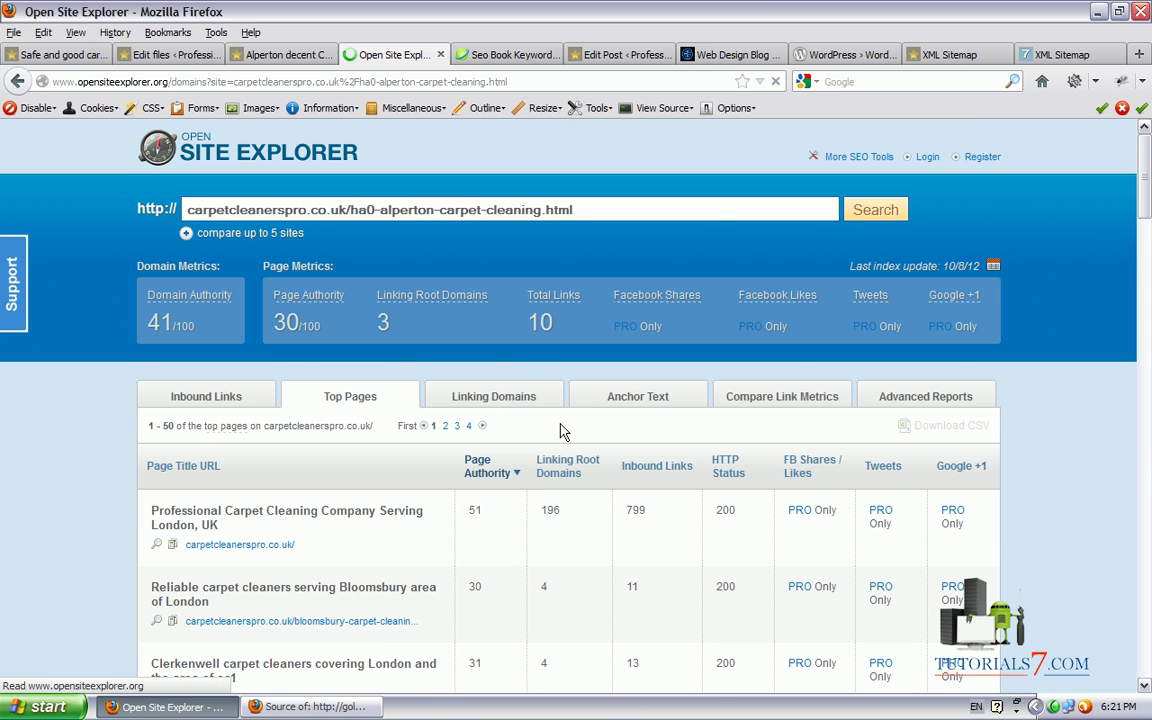
mouse_move(120, 172)
mouse_down()
mouse_move(300, 176)
mouse_move(272, 118)
mouse_move(115, 165)
mouse_move(125, 172)
mouse_up()
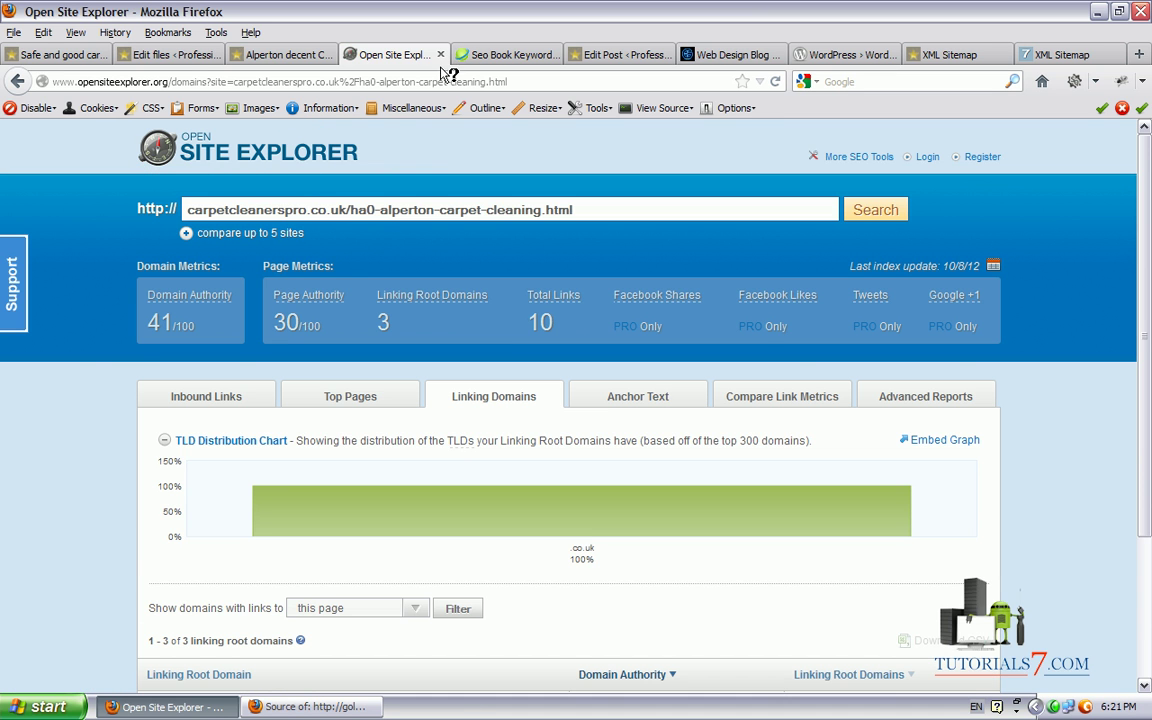
scroll(1144, 257, down, 3)
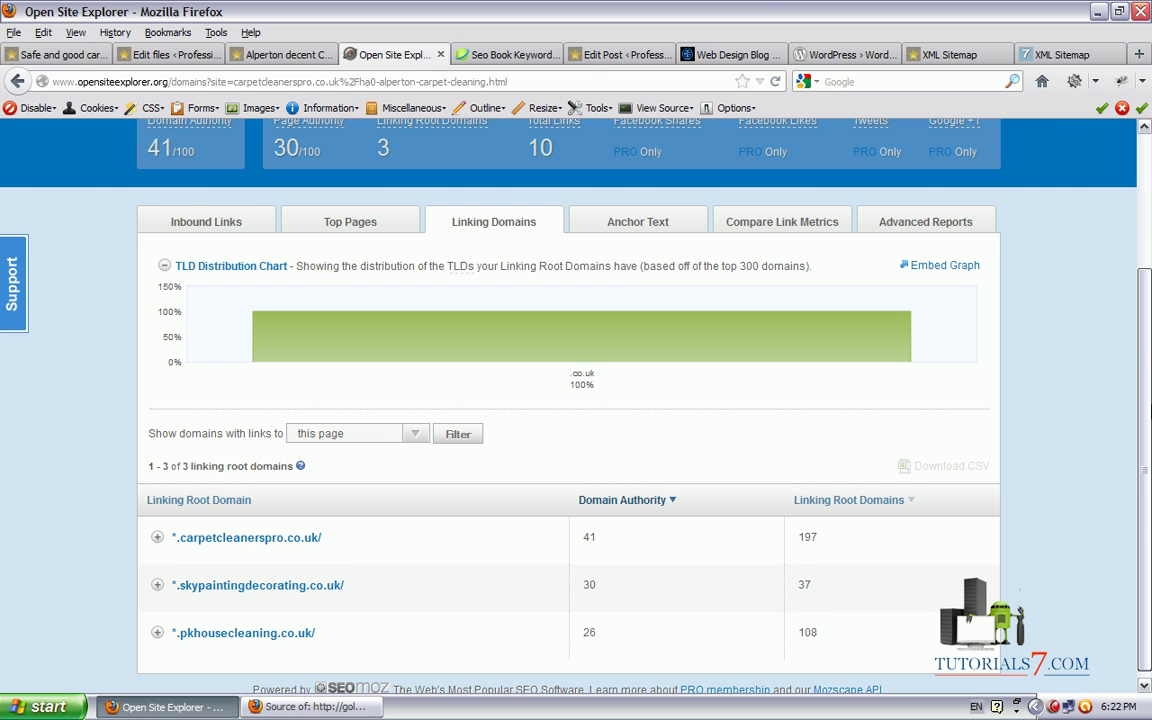
scroll(576, 400, up, 3)
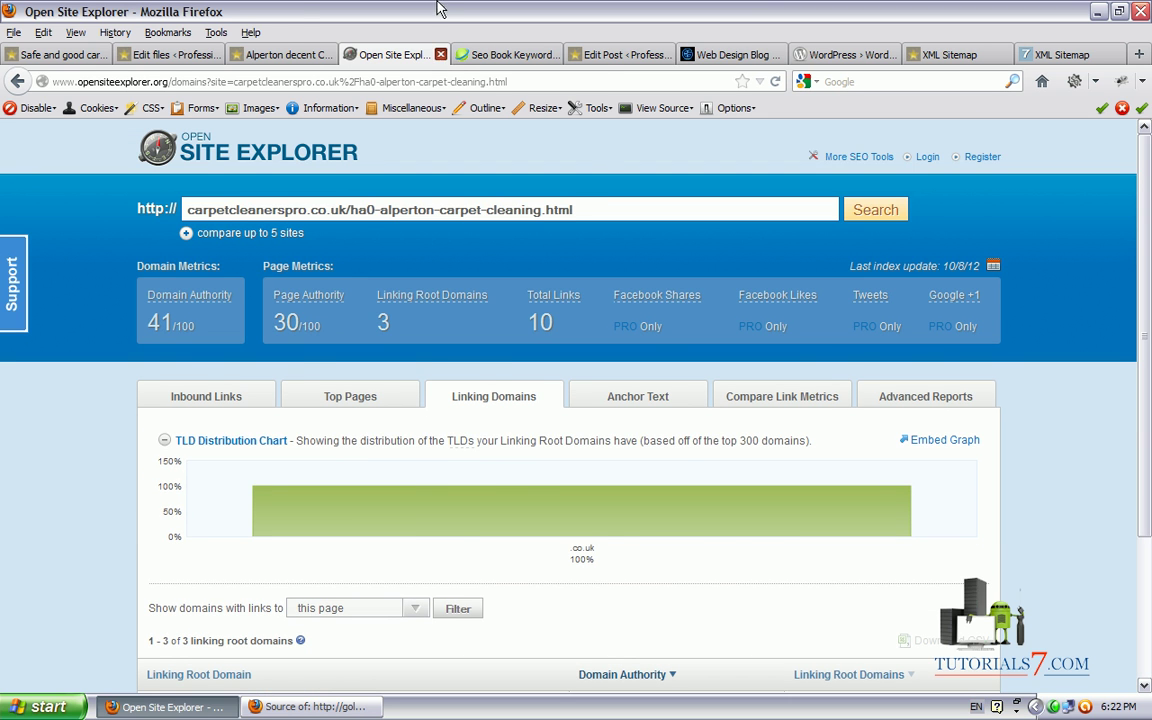
Close the Open Site Explorer page and show the Keyword Research options in the Alperton page's SEO menu.
click(440, 54)
key(ctrl+Page_Up)
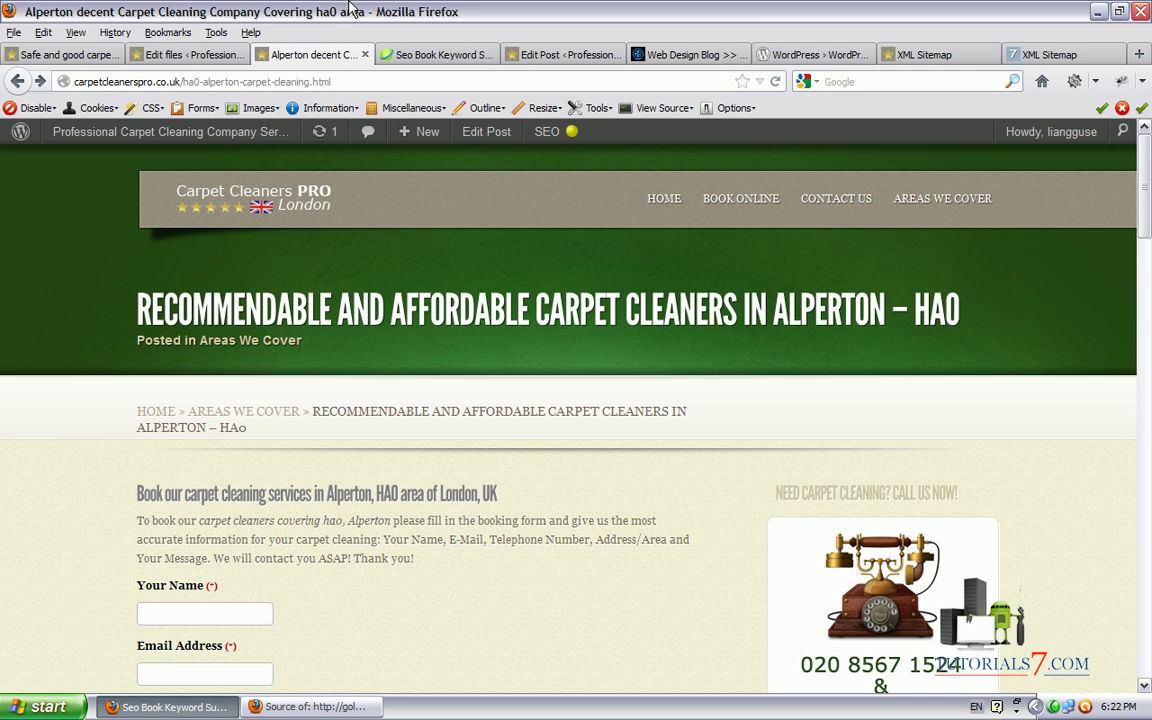
mouse_move(566, 132)
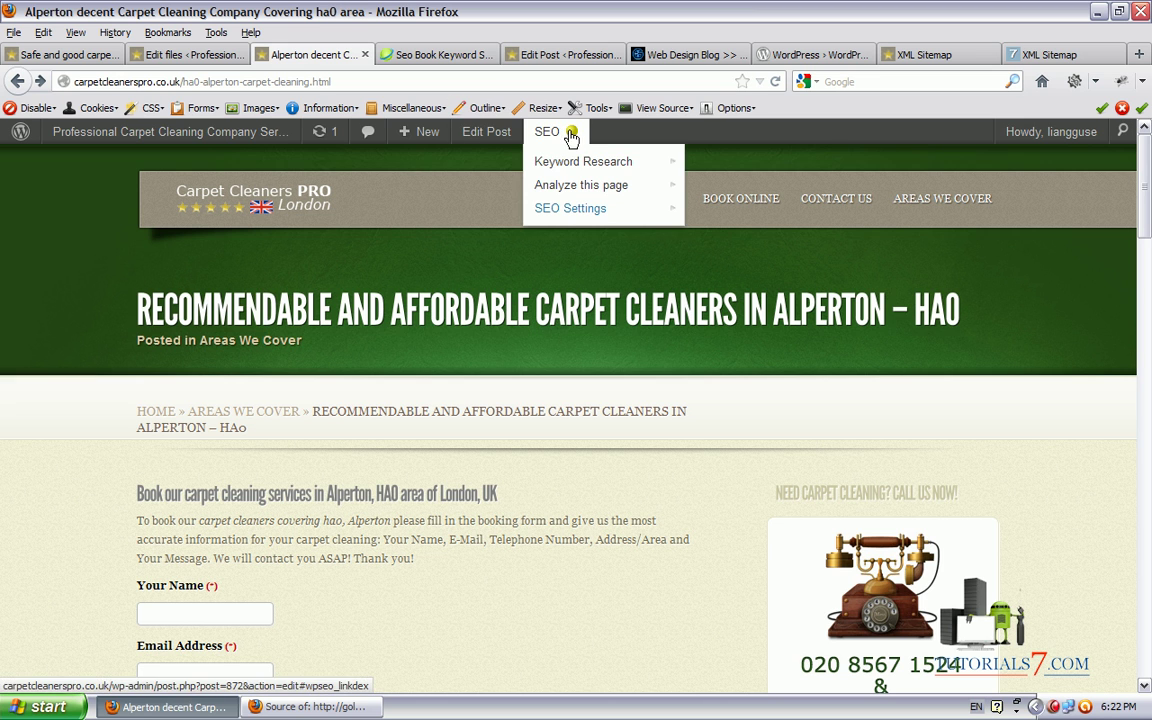
mouse_move(581, 168)
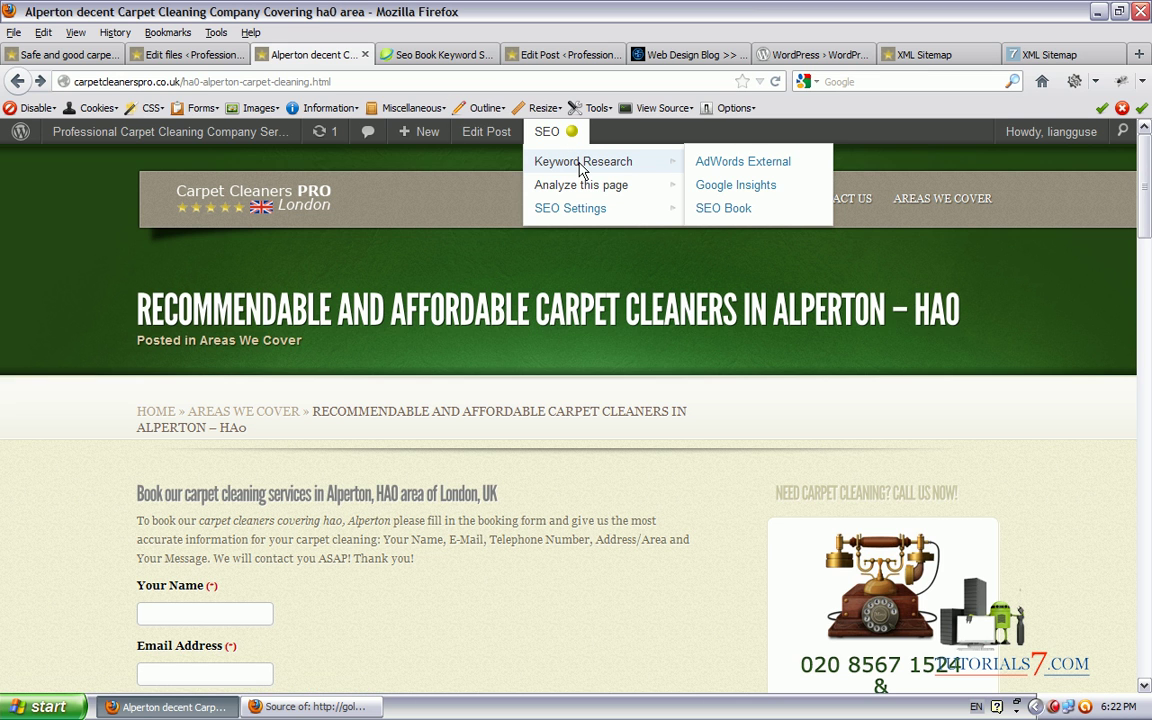
click(162, 54)
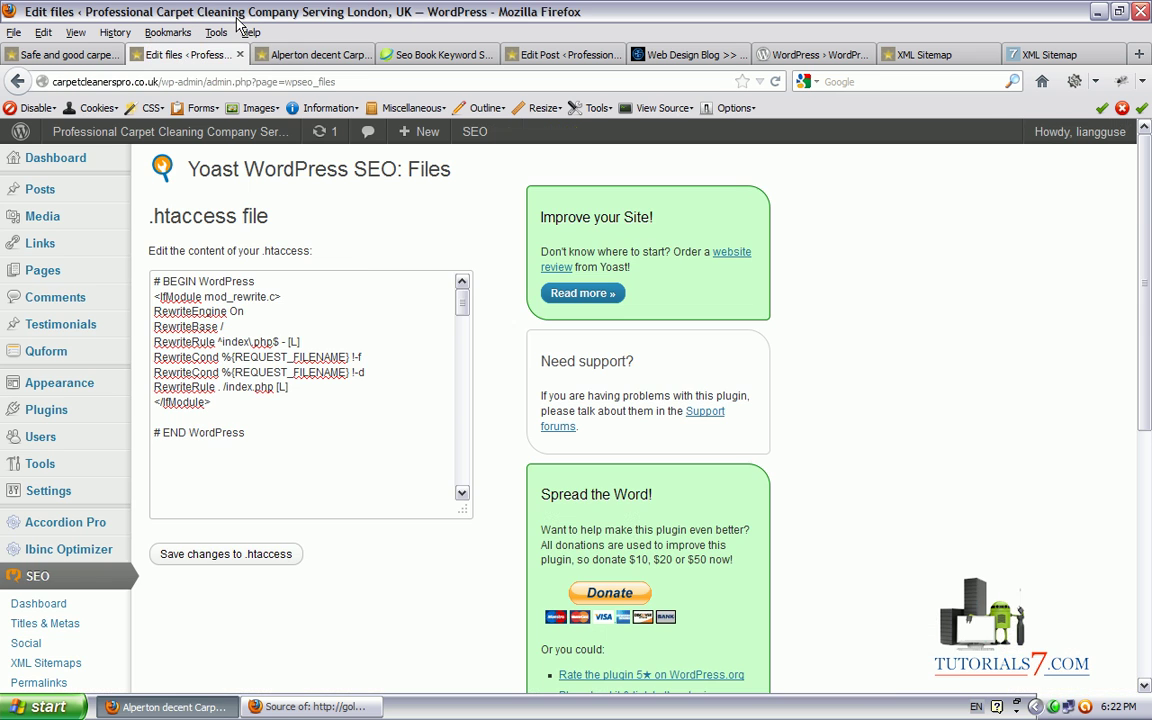
click(50, 56)
click(320, 52)
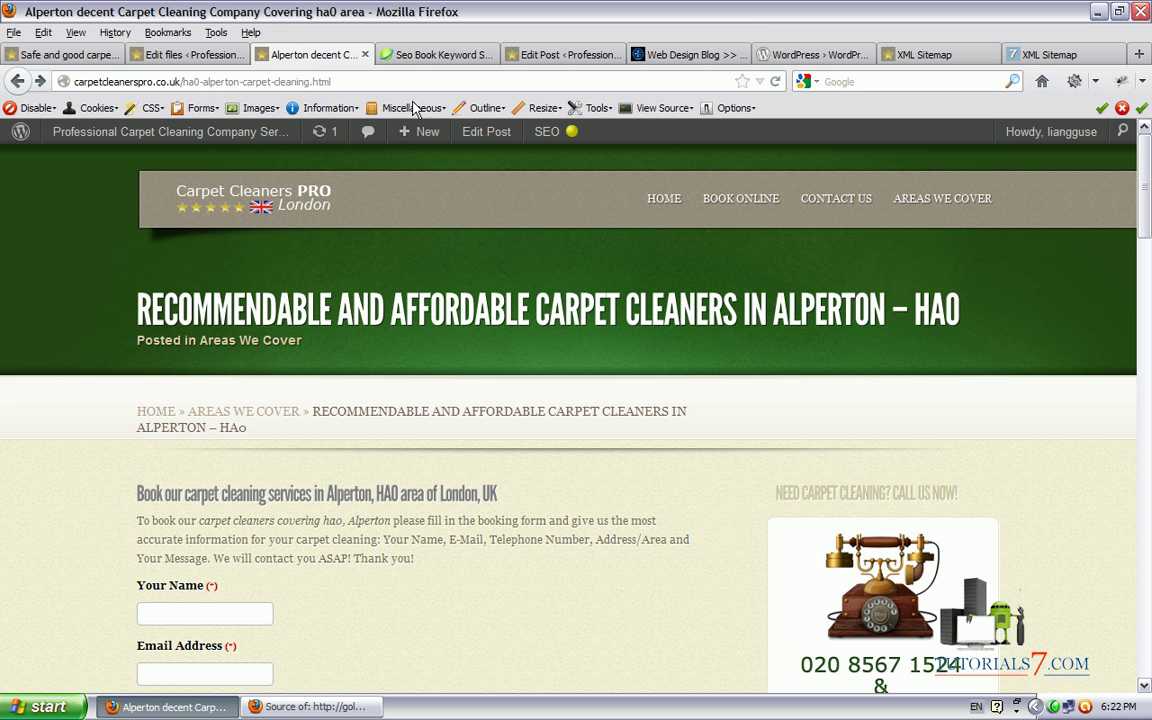
click(409, 58)
click(310, 54)
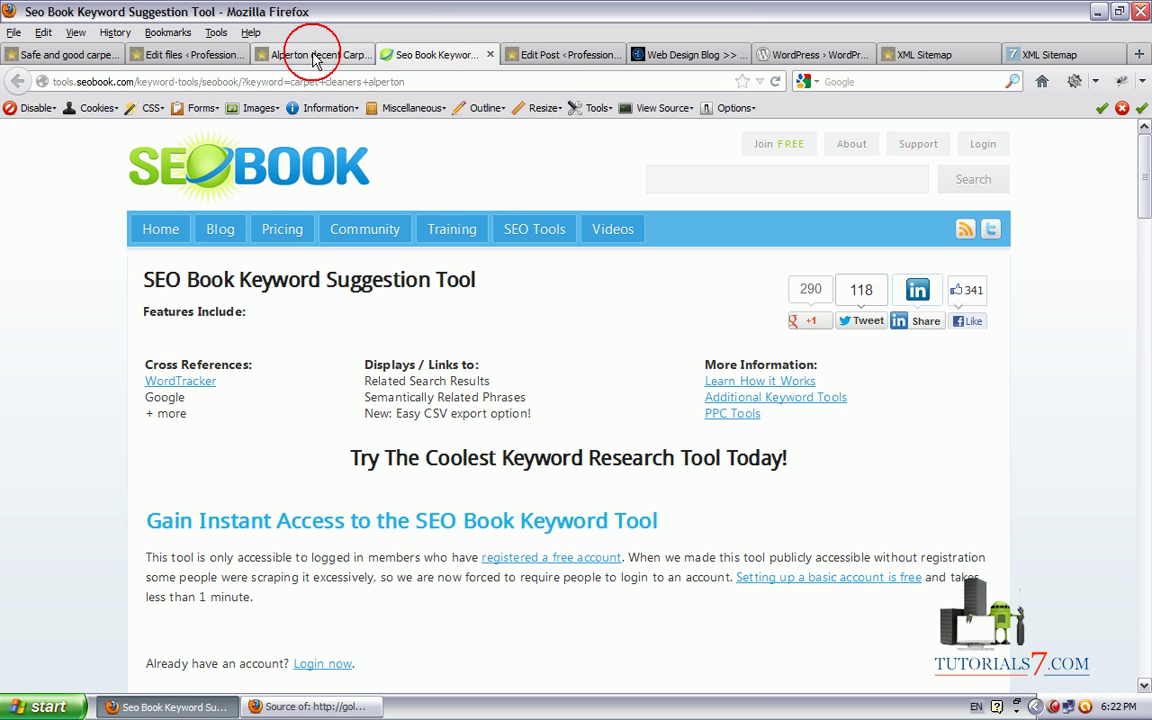
Examine the SEO Settings options in the Alperton page's admin bar SEO menu.
mouse_move(549, 140)
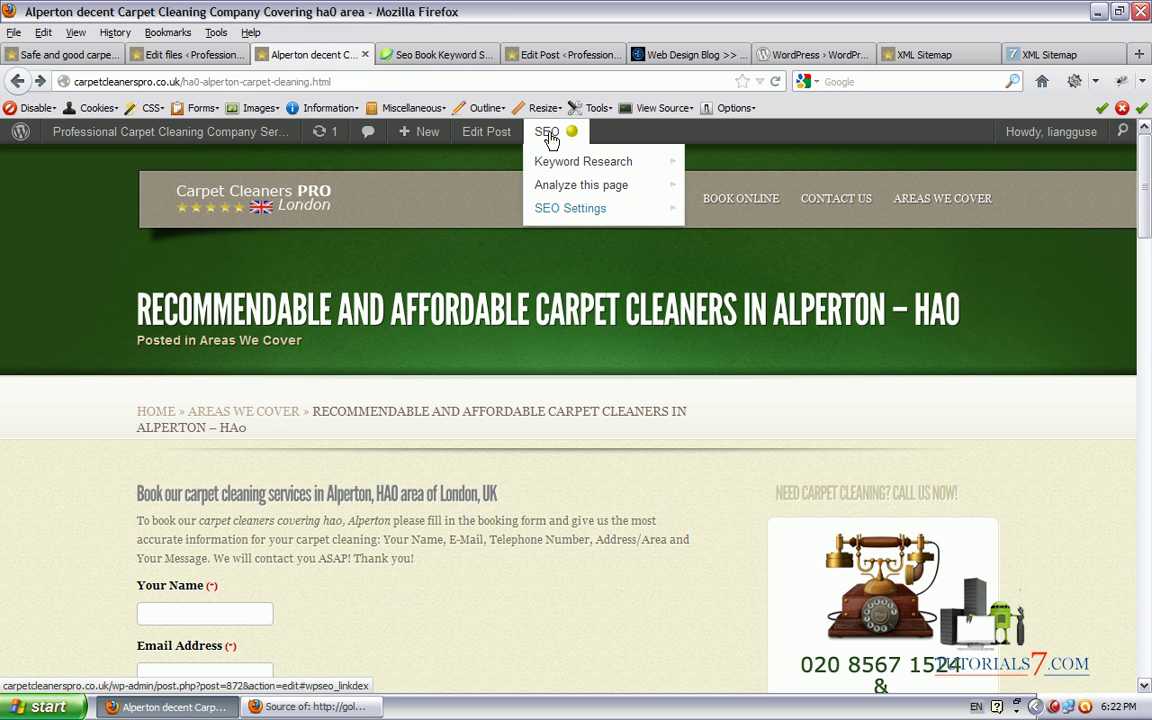
click(532, 207)
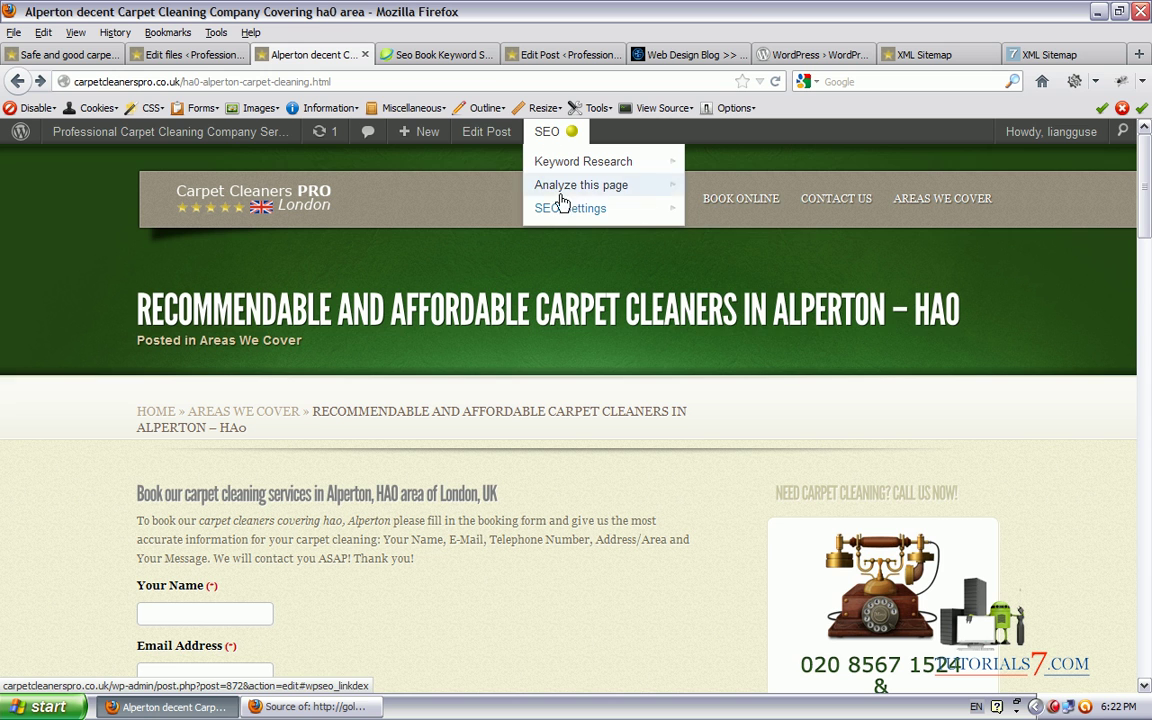
mouse_move(564, 217)
mouse_move(684, 213)
mouse_down()
mouse_move(746, 213)
mouse_move(754, 243)
mouse_move(788, 266)
mouse_up()
mouse_move(697, 289)
mouse_down()
mouse_move(792, 287)
mouse_move(753, 306)
mouse_move(782, 308)
mouse_up()
drag(686, 333, 777, 333)
mouse_move(732, 183)
mouse_down()
mouse_move(693, 290)
mouse_move(800, 208)
mouse_up()
key(Escape)
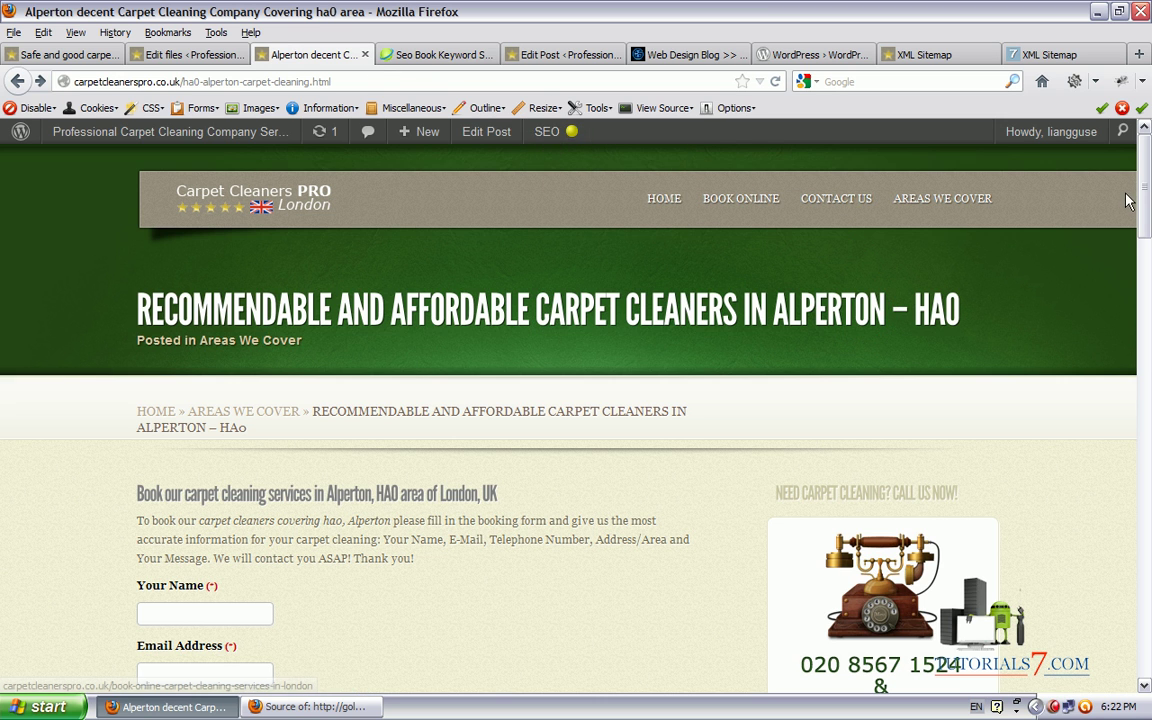
Look through the Alperton page's content from the enquiry form down to the article and back.
scroll(1126, 198, down, 5)
scroll(580, 400, down, 15)
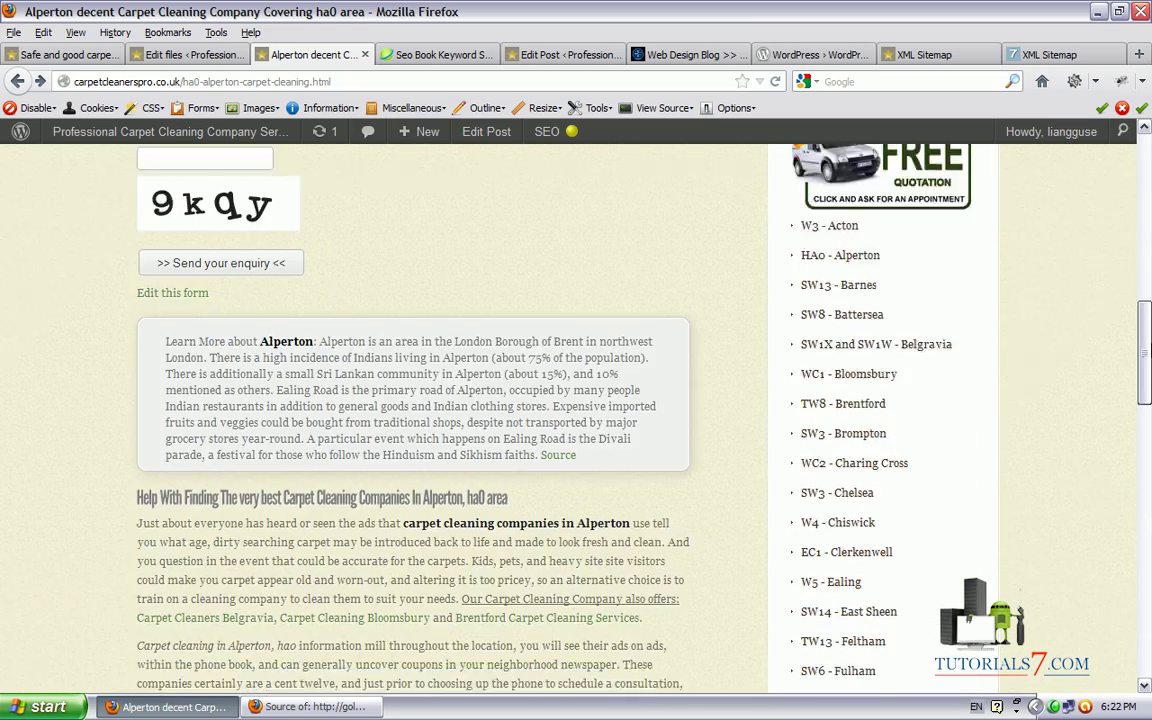
scroll(580, 400, down, 10)
scroll(580, 400, up, 20)
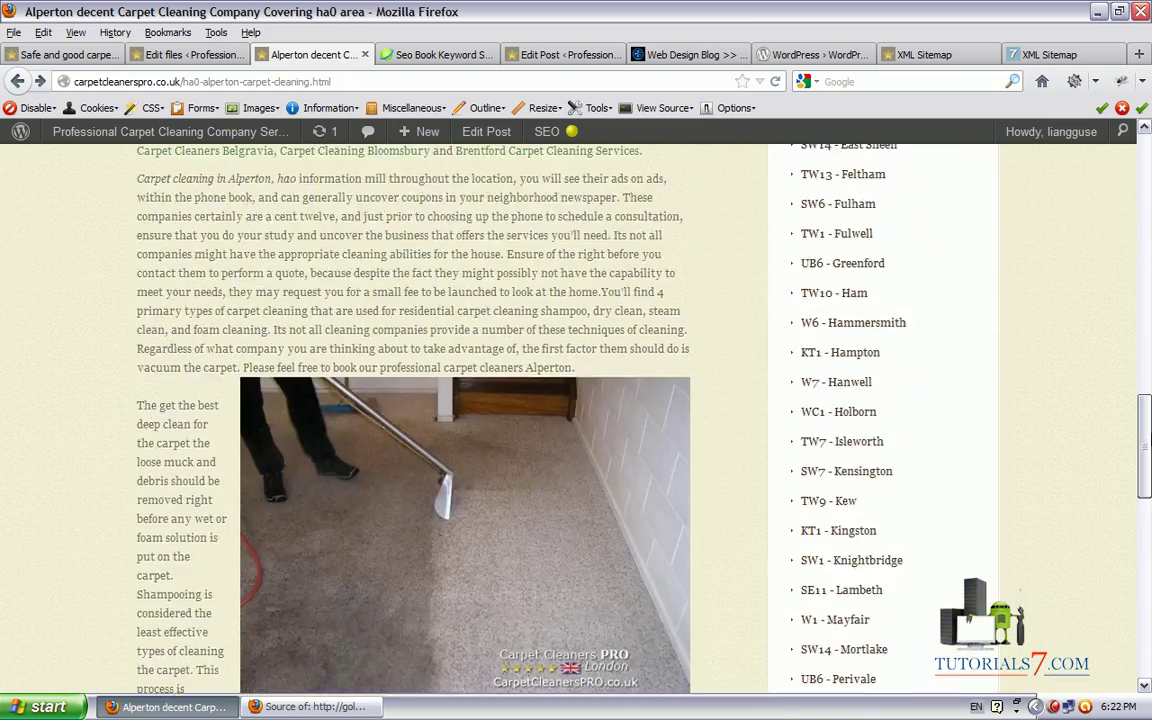
drag(1150, 438, 1149, 137)
Open the Carpet Cleaners PRO home page from the Kensington page and look over its content.
click(172, 53)
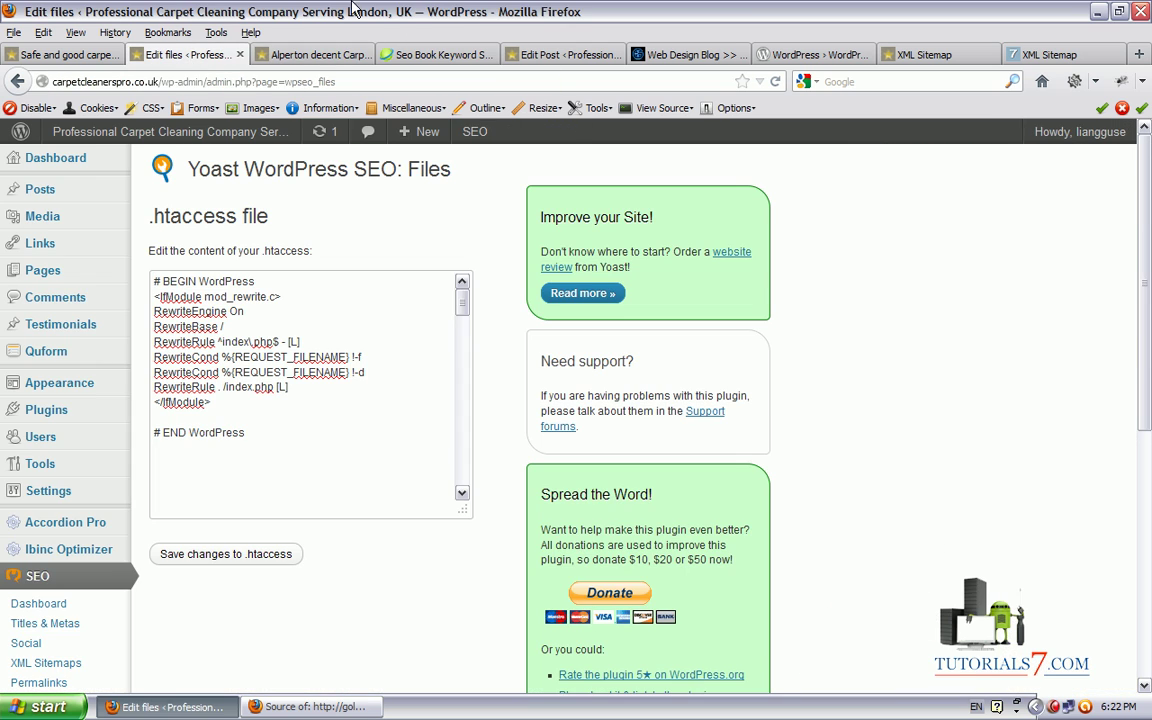
click(45, 55)
scroll(1100, 160, up, 1)
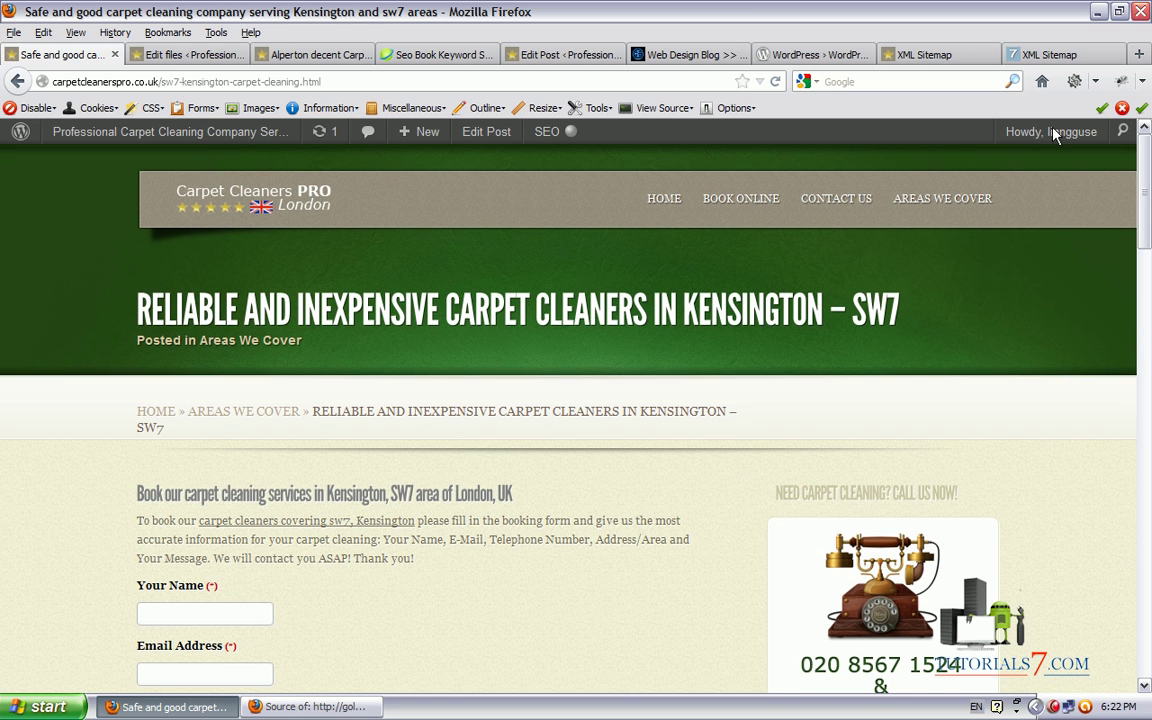
click(190, 202)
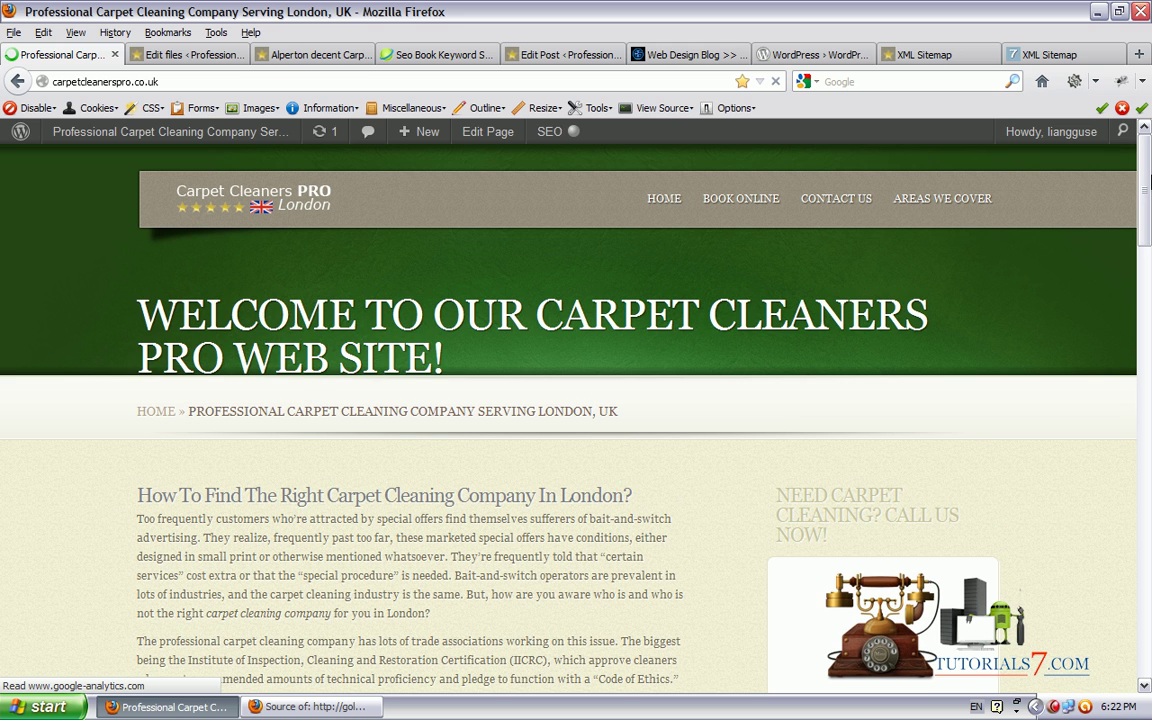
mouse_move(1150, 178)
mouse_down()
mouse_move(1150, 205)
mouse_move(1150, 188)
mouse_up()
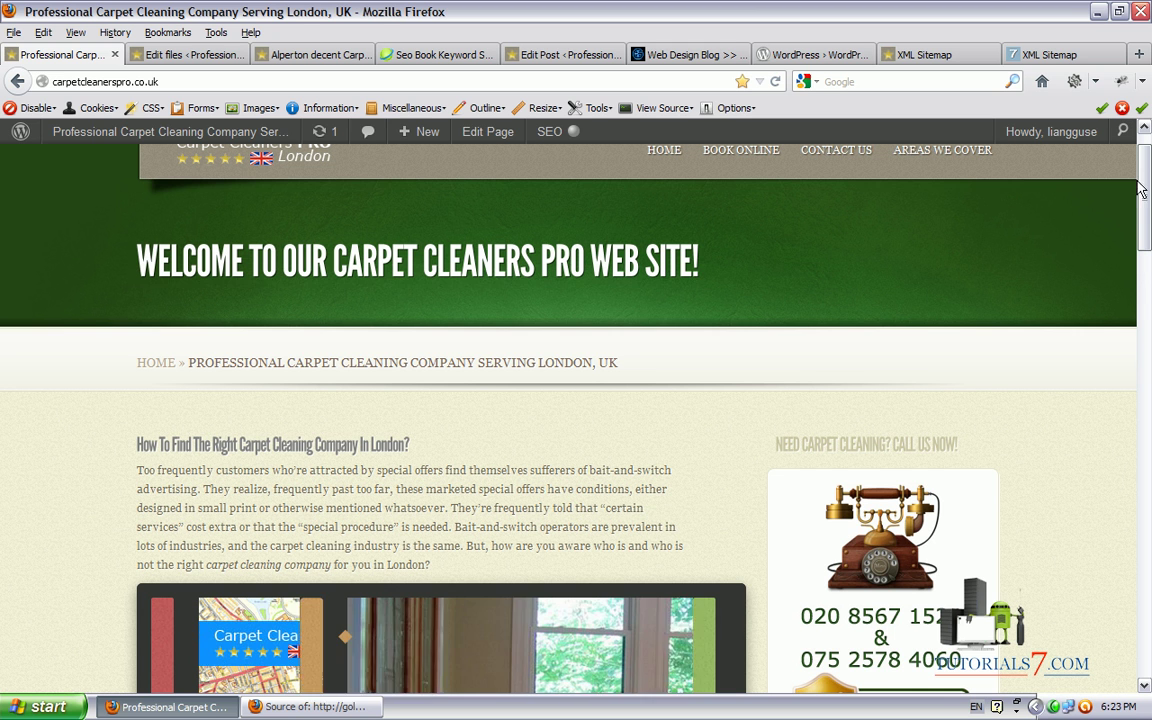
drag(1150, 188, 1148, 98)
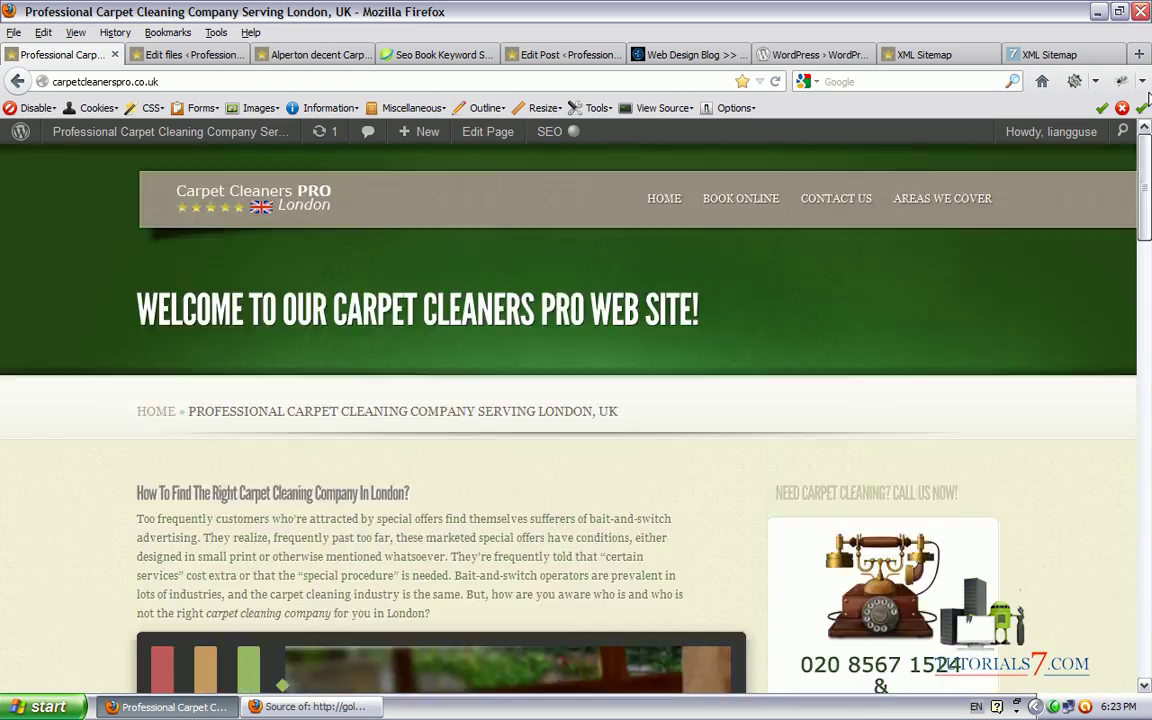